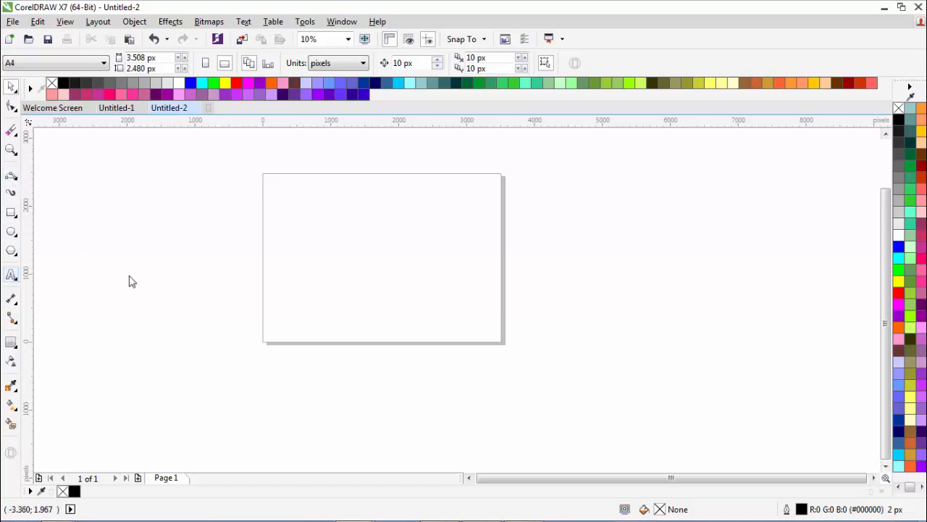
Step: Add the artistic text "Bismillah" on the page
scroll(321, 304, "up", 2)
scroll(321, 301, "down", 2)
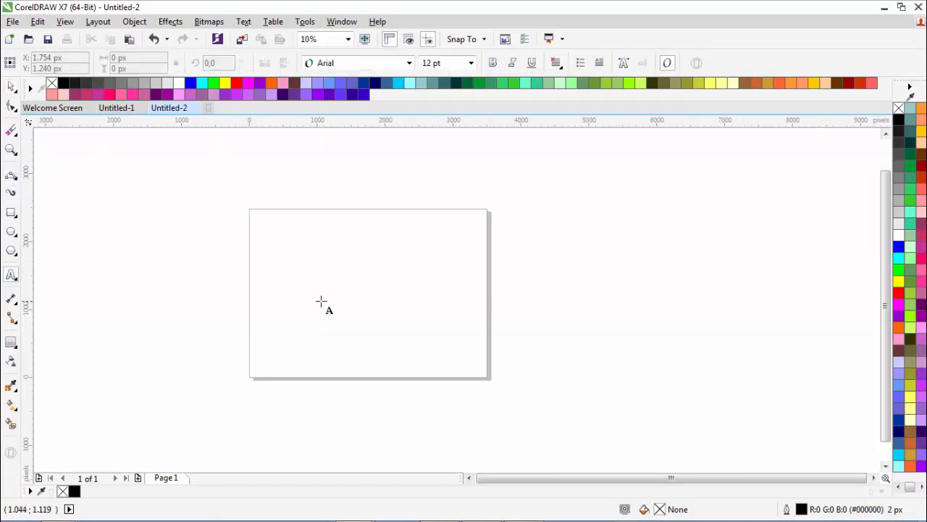
left_click(11, 86)
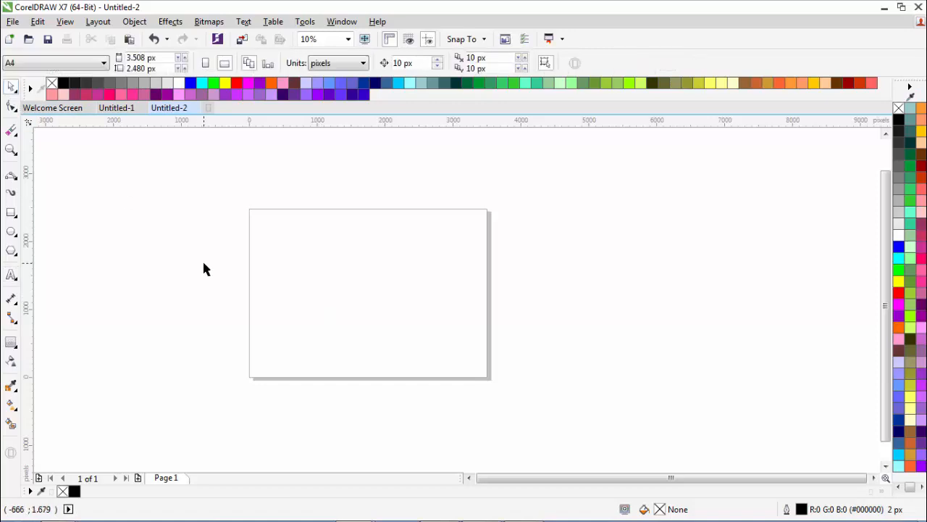
left_click(11, 275)
left_click(303, 305)
scroll(302, 303, "up", 2)
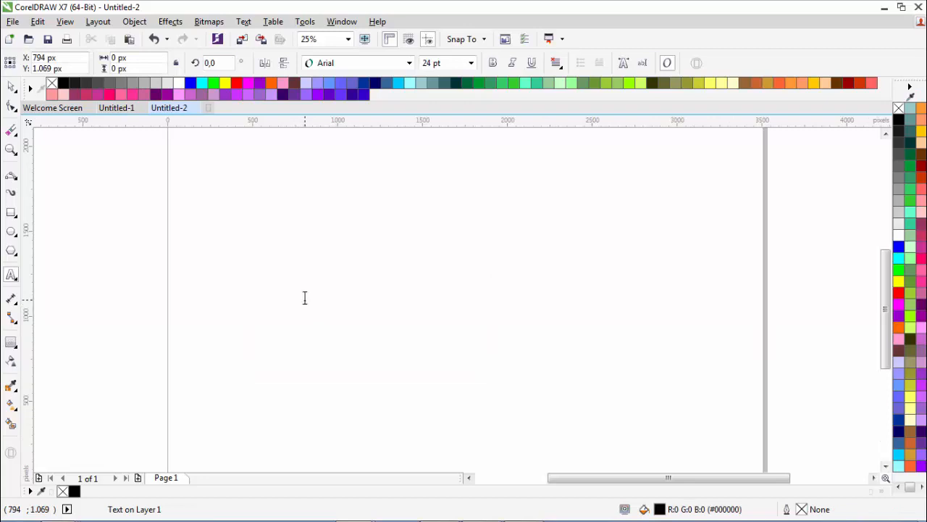
type("Bismi")
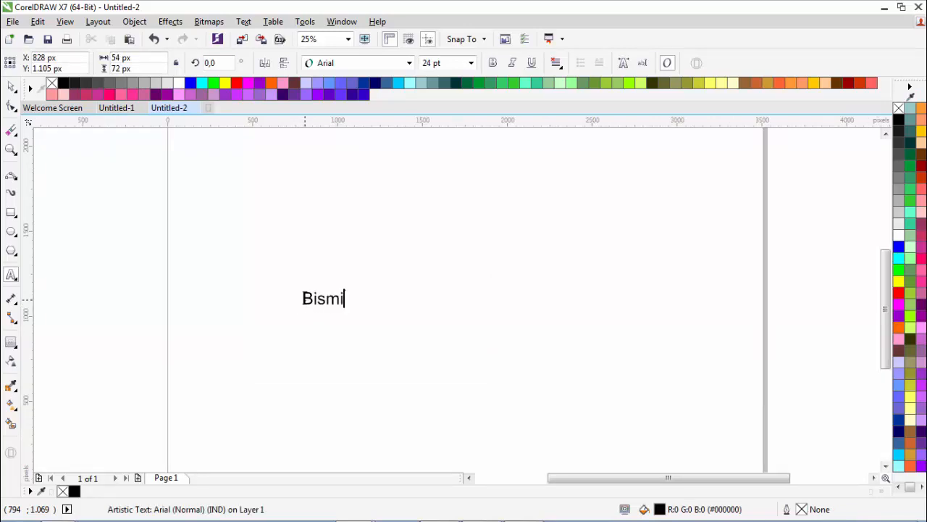
type("llah")
key("ctrl+space")
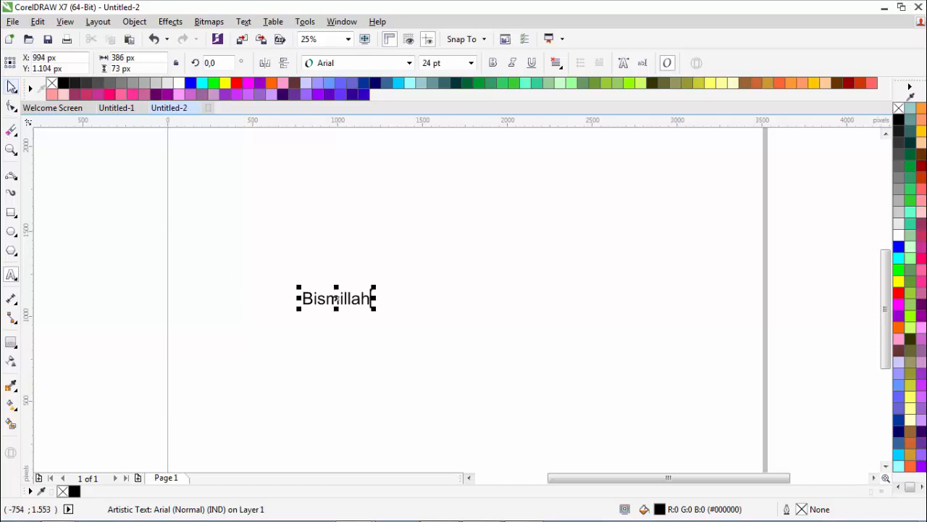
Step: Enlarge the Bismillah text to about 2037 px wide and centre it on the page
left_click_drag(375, 287, 658, 201)
key("Escape")
scroll(451, 279, "down", 3)
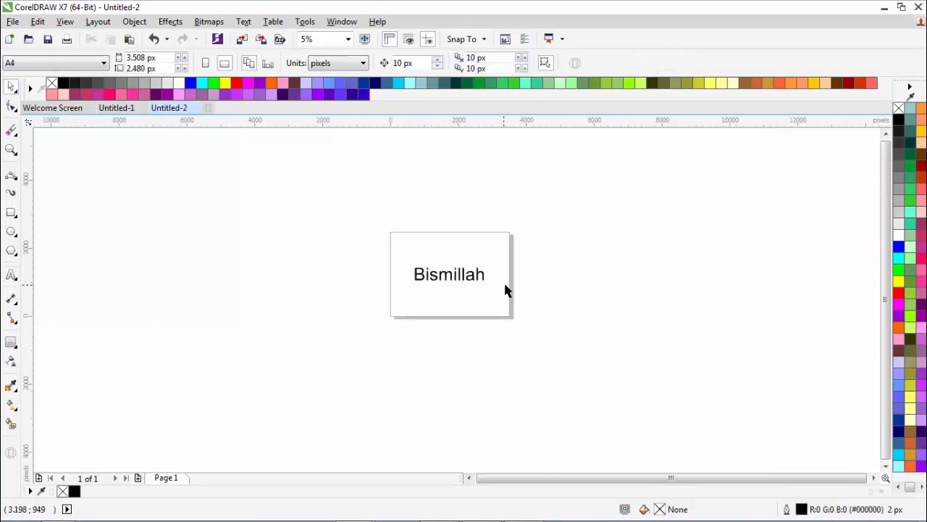
scroll(505, 282, "up", 3)
scroll(288, 271, "down", 3)
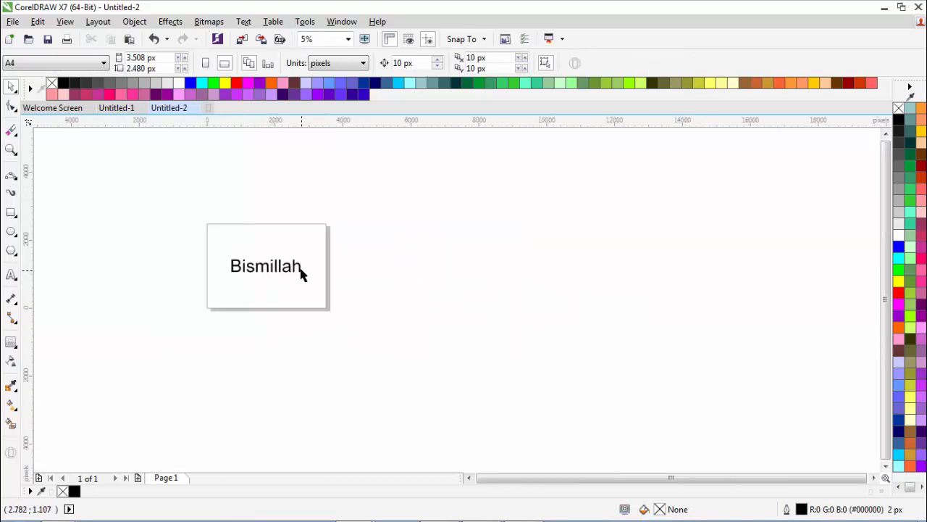
scroll(299, 264, "up", 1)
left_click(299, 262)
left_click(409, 245)
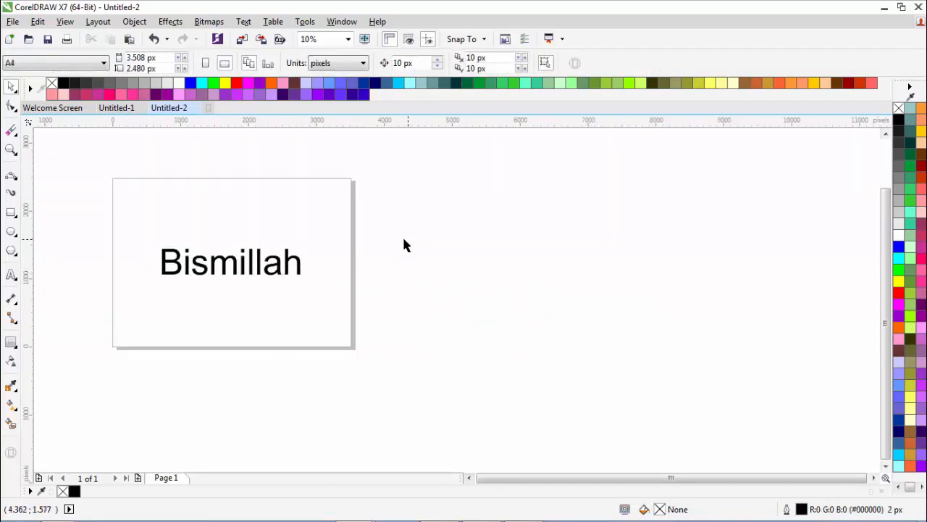
Step: Change the Bismillah text's font to Master Of Break and recentre the text on the page
left_click(301, 262)
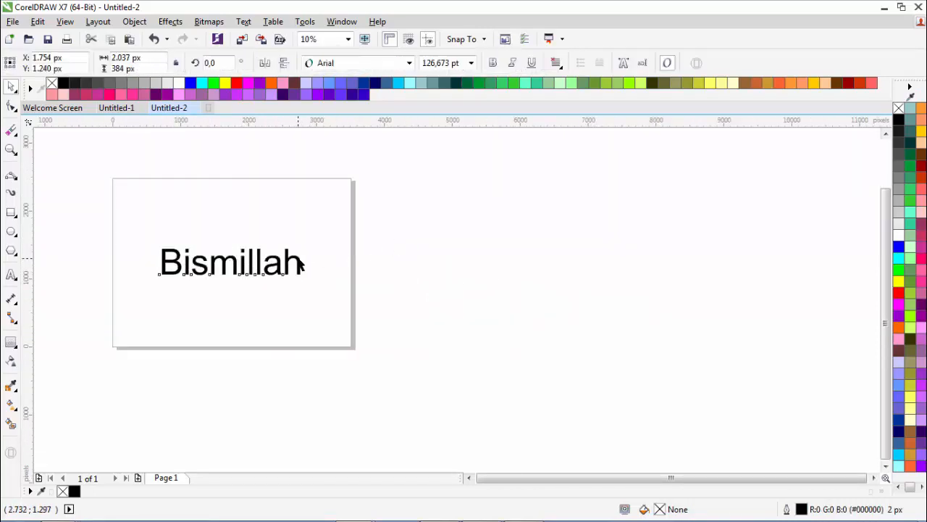
left_click(410, 64)
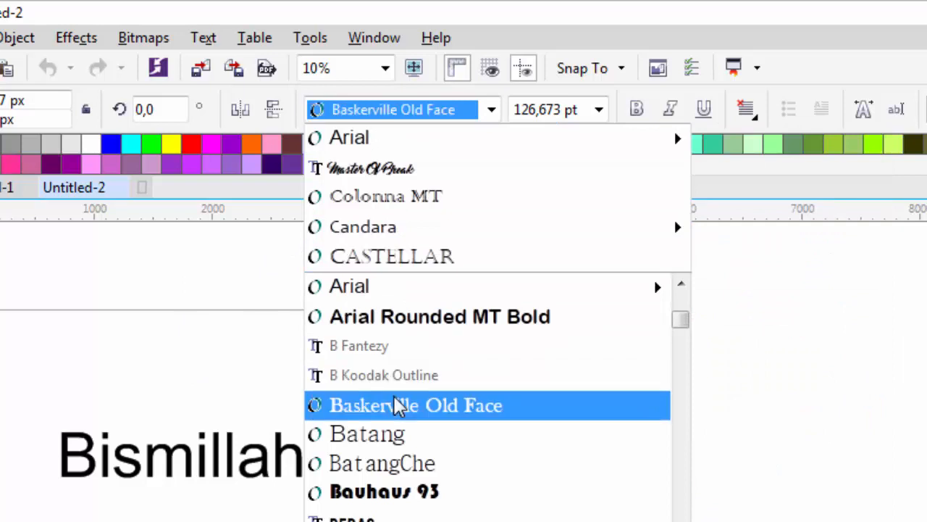
left_click(418, 179)
scroll(61, 435, "up", 2)
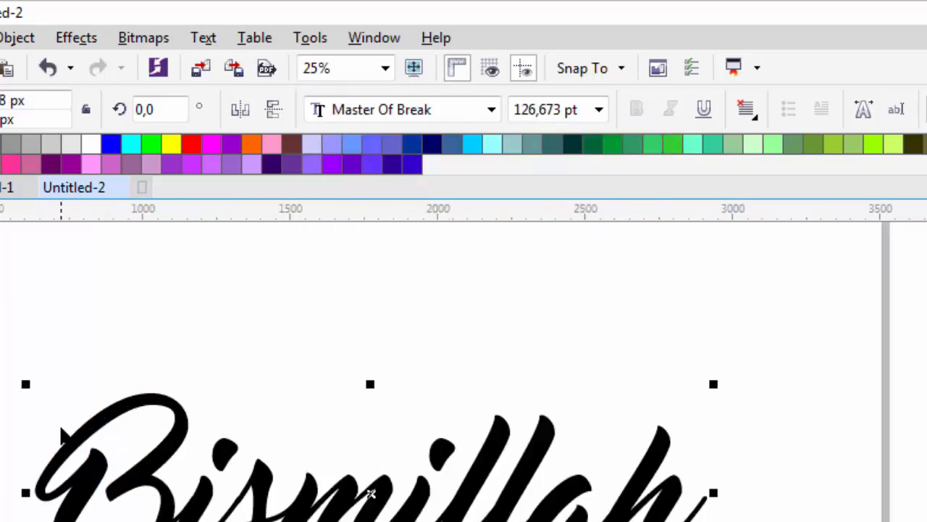
left_click_drag(370, 493, 365, 496)
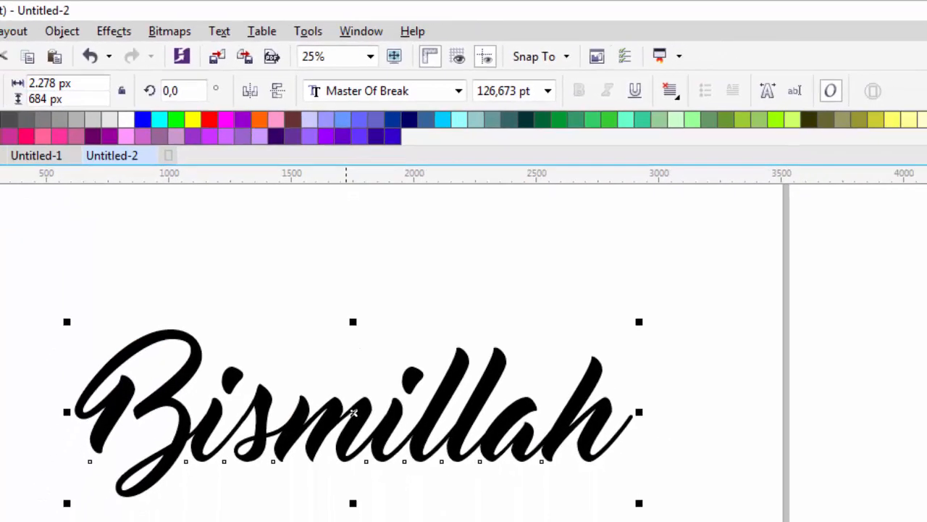
key("Escape")
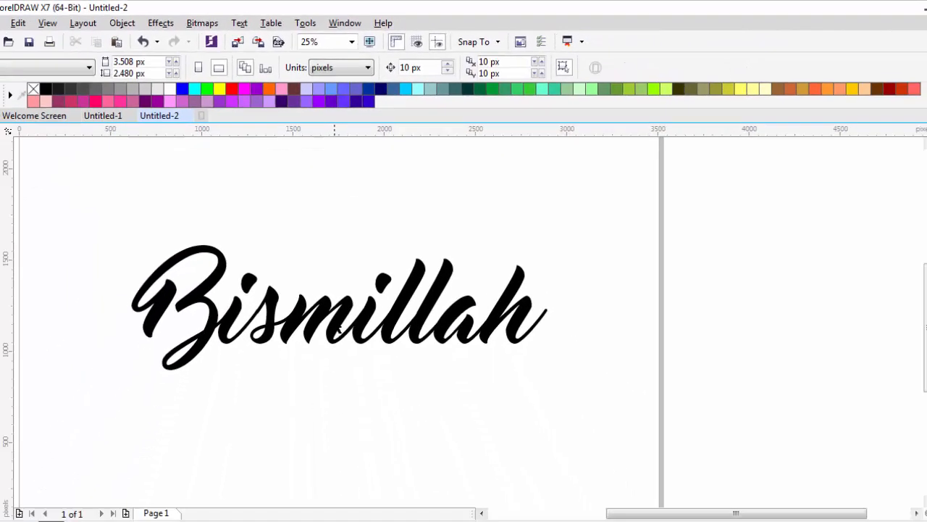
scroll(370, 491, "up", 1)
scroll(449, 510, "down", 2)
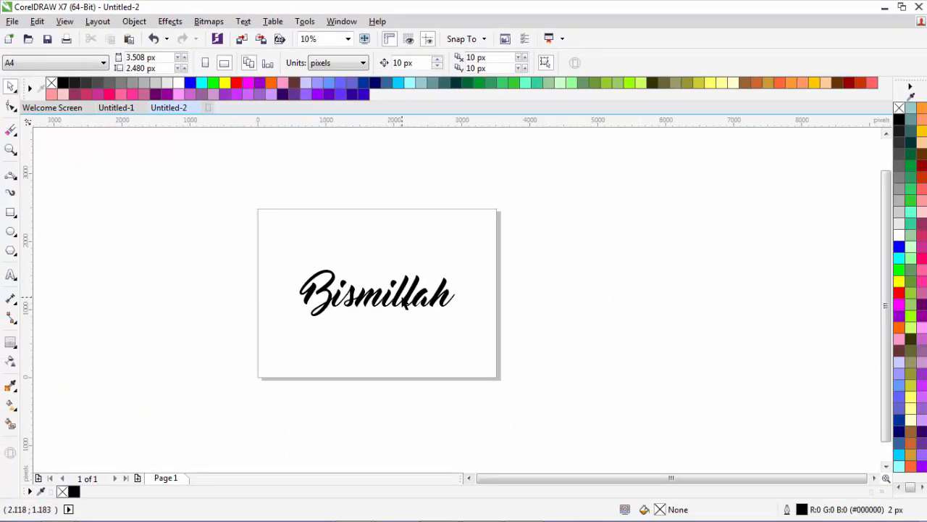
scroll(399, 300, "up", 1)
left_click(398, 300)
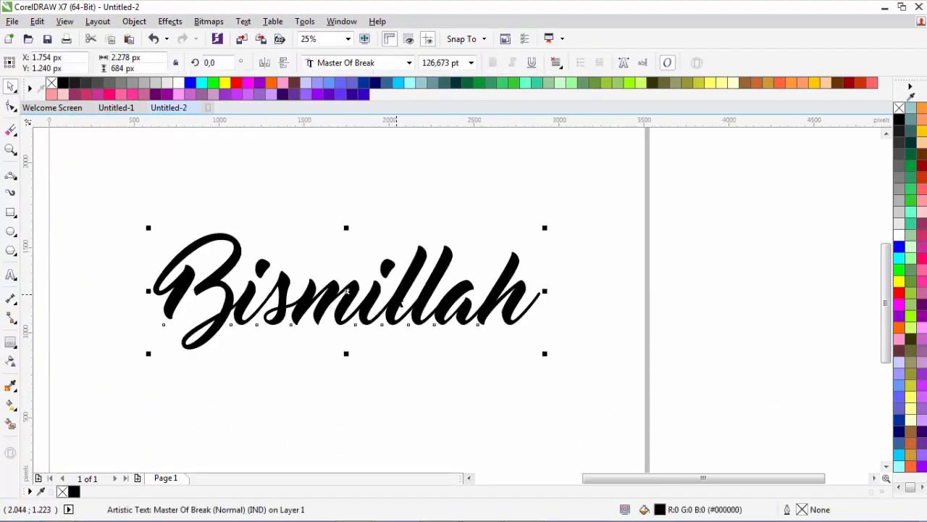
left_click(395, 355)
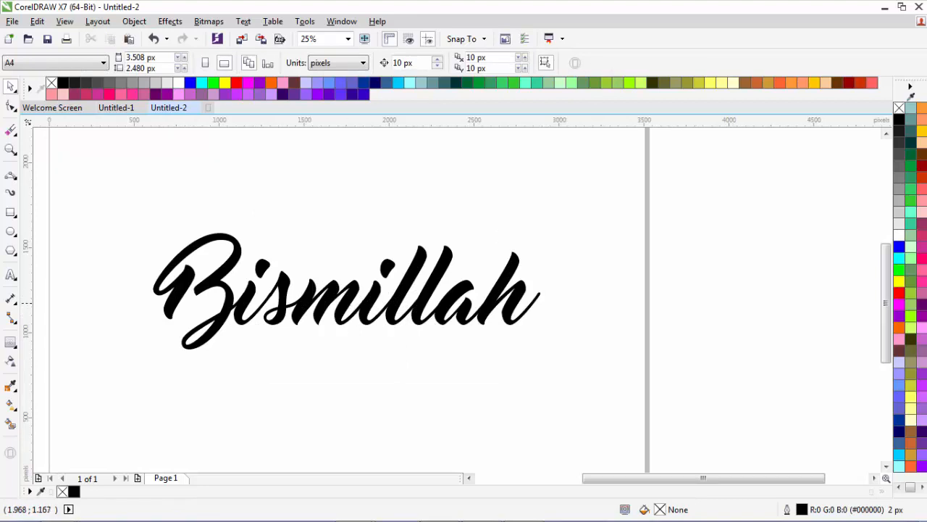
scroll(374, 326, "down", 1)
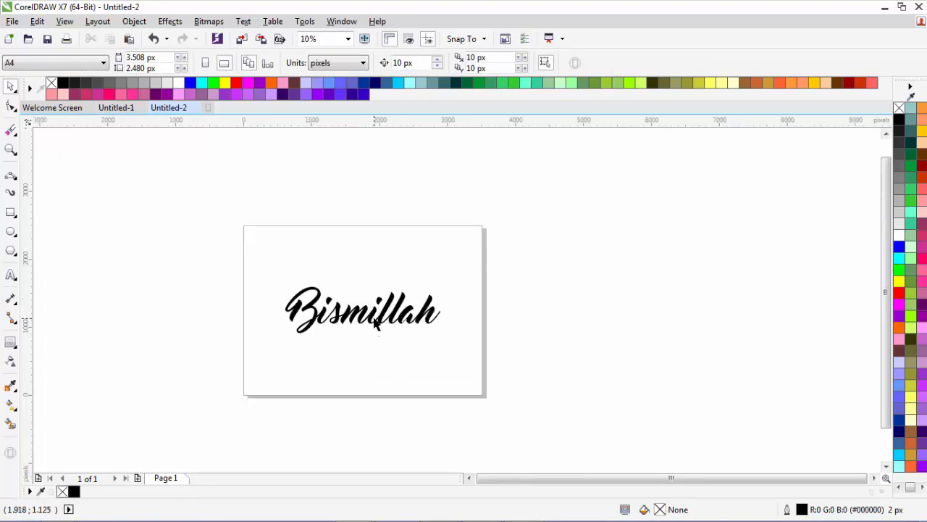
scroll(375, 316, "up", 1)
left_click(375, 311)
left_click(375, 348)
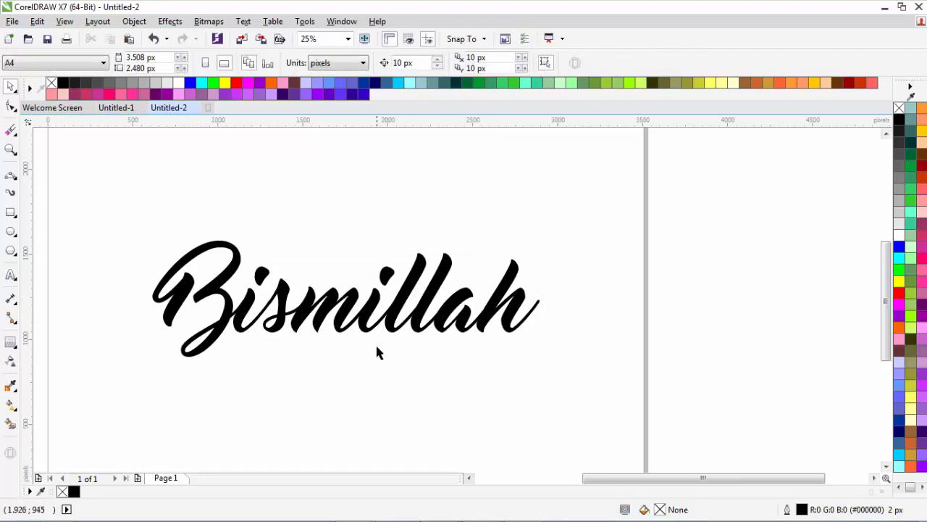
left_click_drag(121, 211, 650, 383)
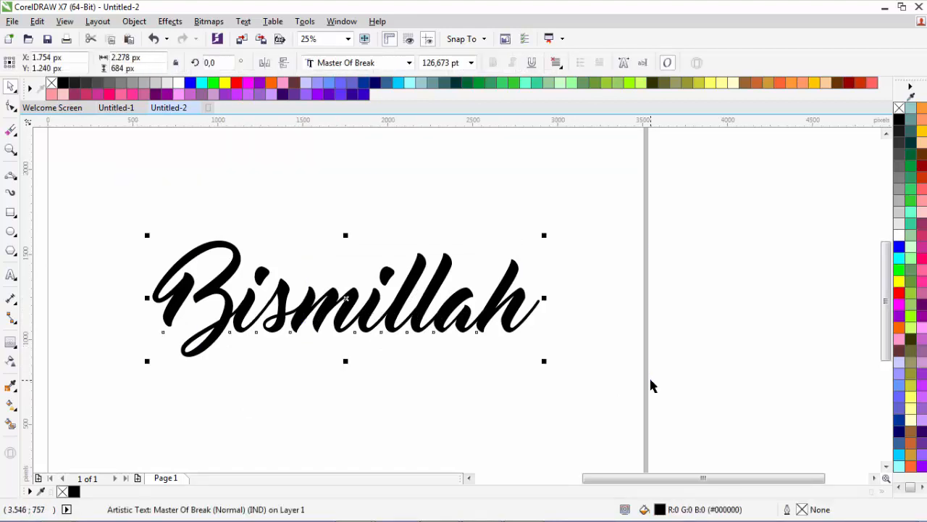
left_click(476, 387)
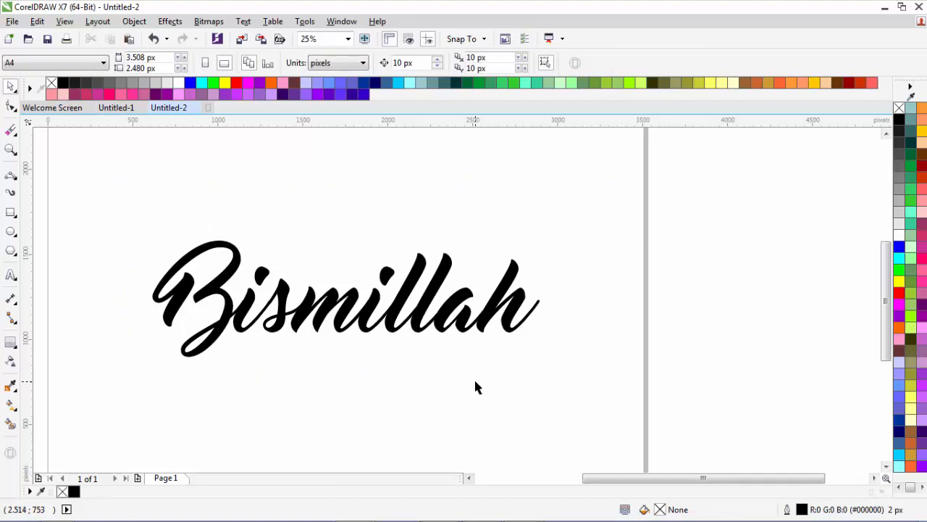
Step: Try moving the whole Bismillah text slightly downward and undo the move
mouse_move(370, 308)
left_mouse_down()
mouse_move(377, 320)
mouse_move(369, 321)
left_mouse_up()
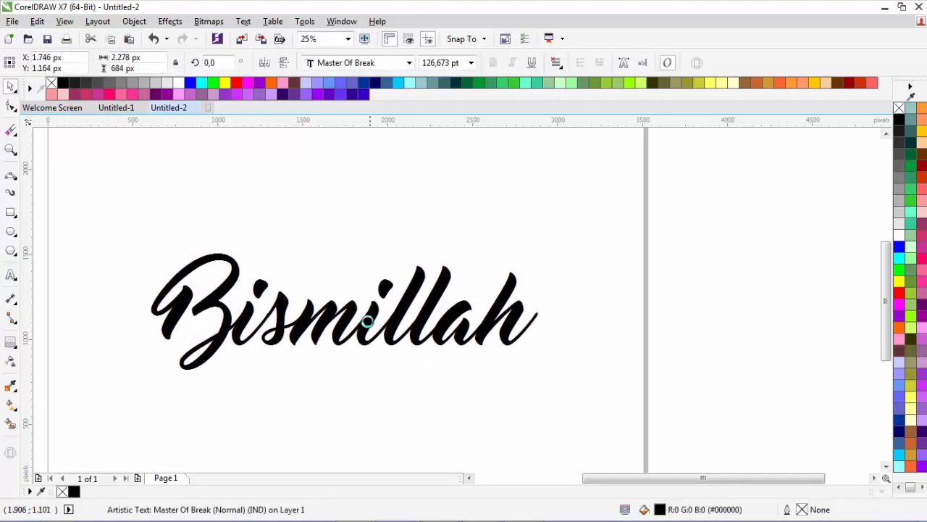
key("ctrl+z")
left_click(386, 372)
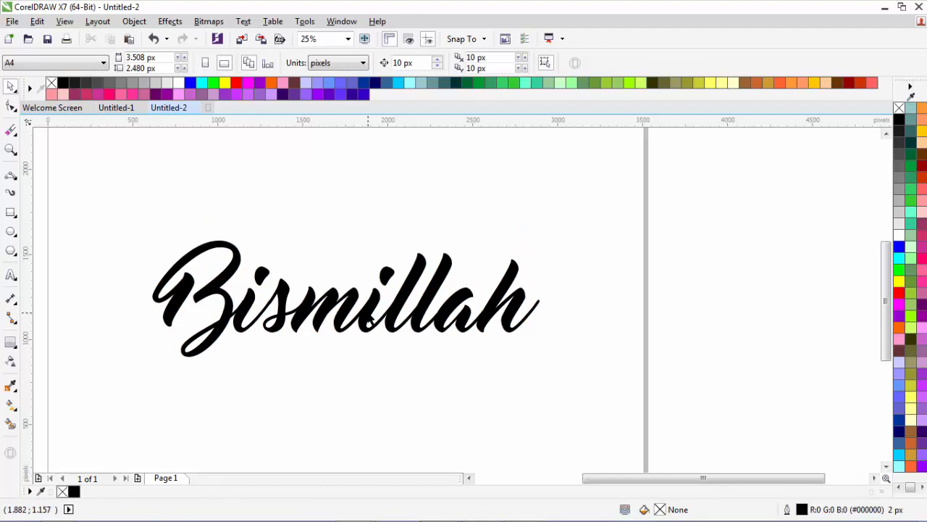
left_click(371, 323)
left_click(350, 367)
left_click(250, 307)
left_click(200, 246)
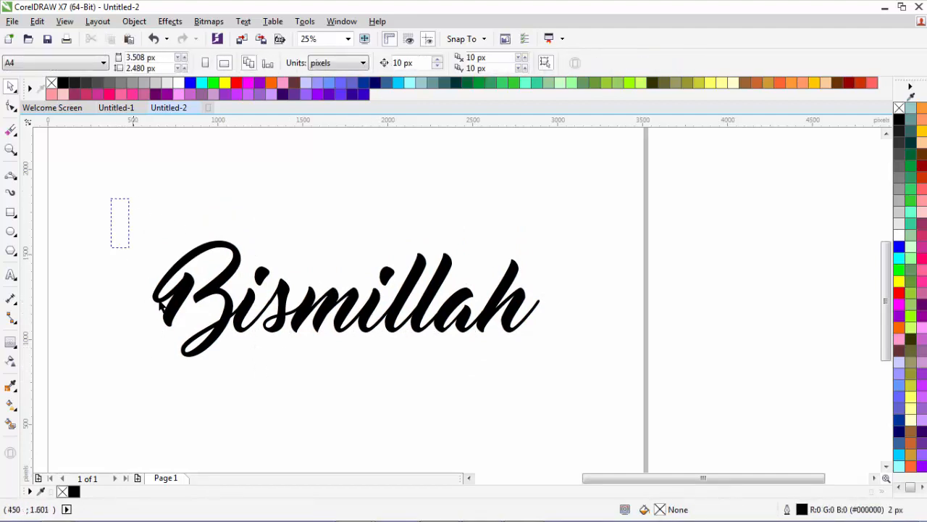
left_click_drag(160, 303, 243, 422)
left_click(232, 297)
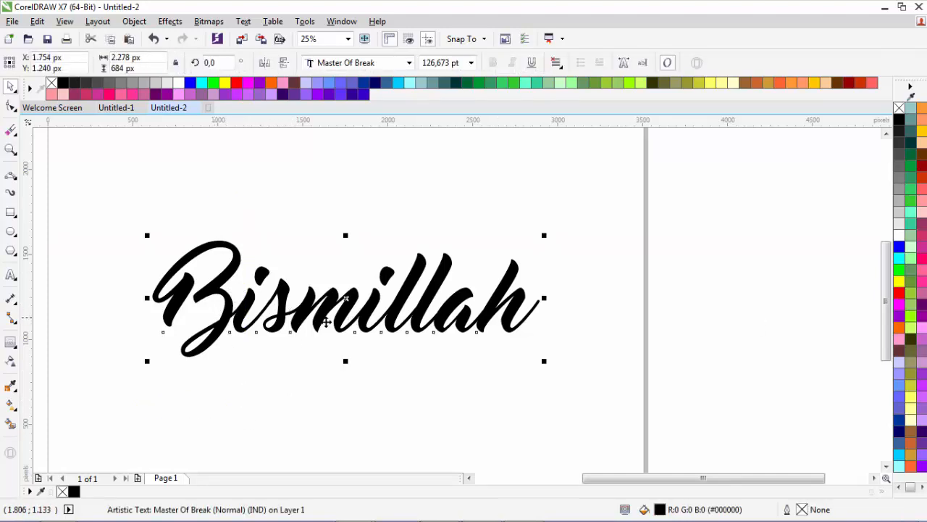
left_click(596, 325)
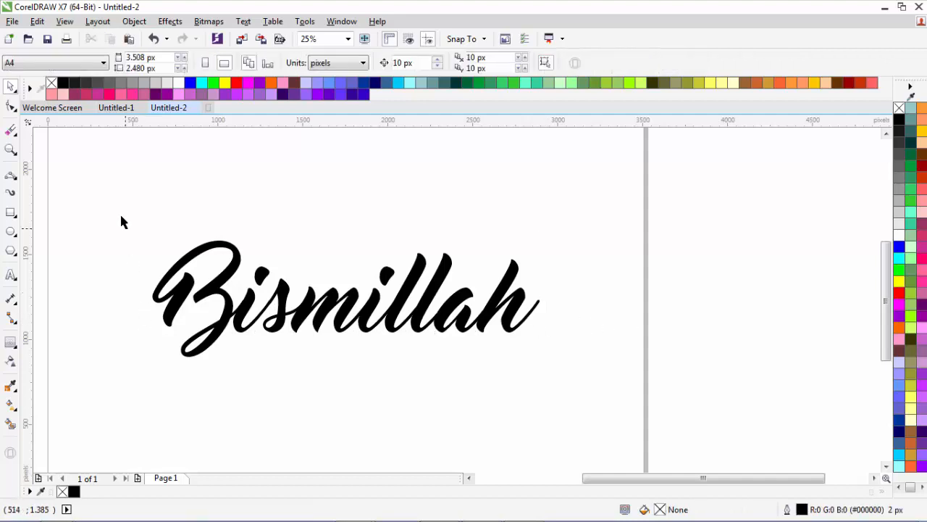
left_click_drag(97, 175, 638, 412)
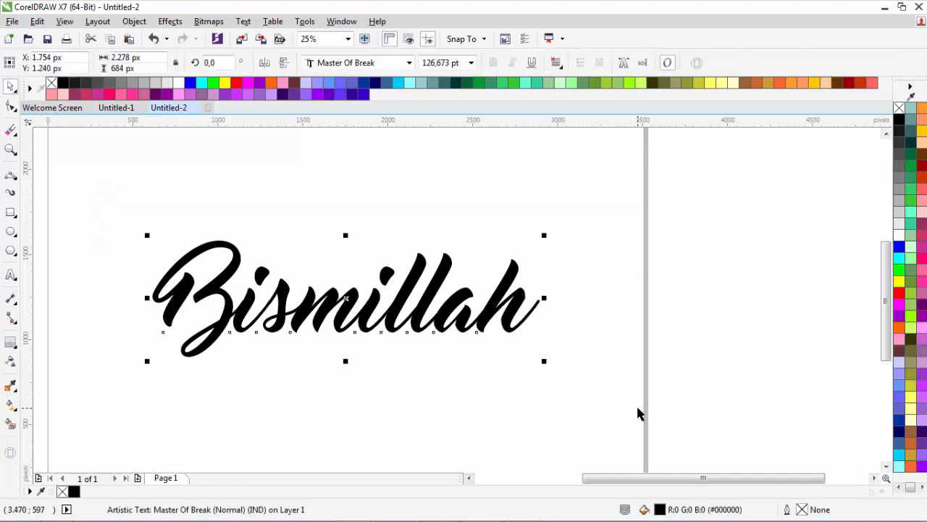
left_click(433, 395)
left_click(417, 327)
left_click(431, 374)
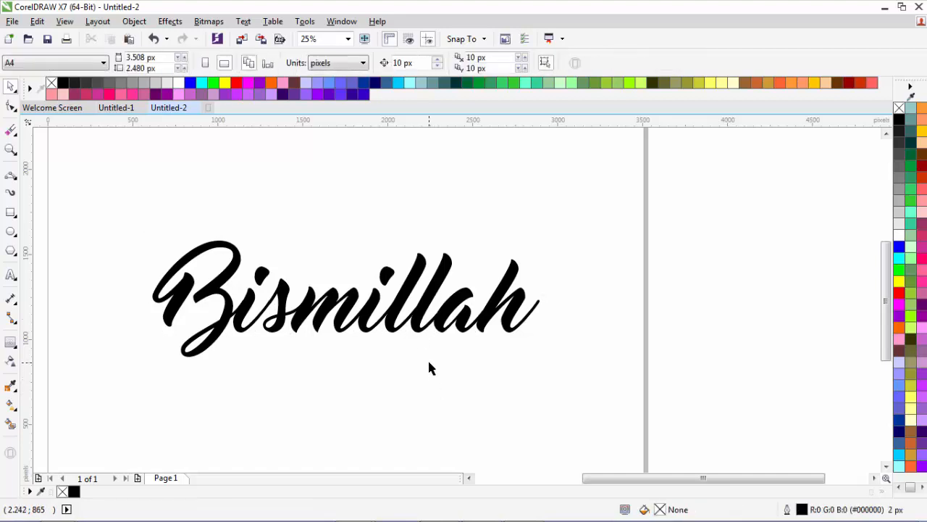
Step: Break the Bismillah text apart into separate letters
left_click(423, 327)
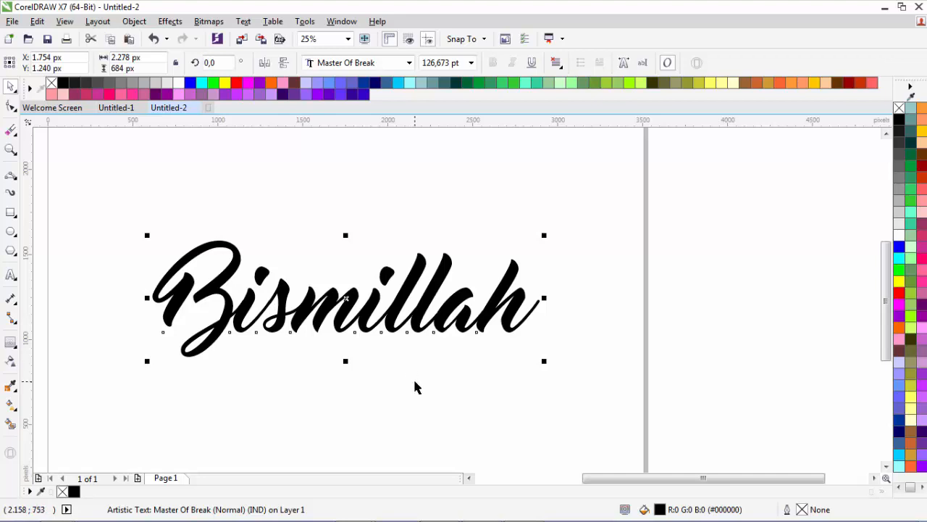
key("ctrl+k")
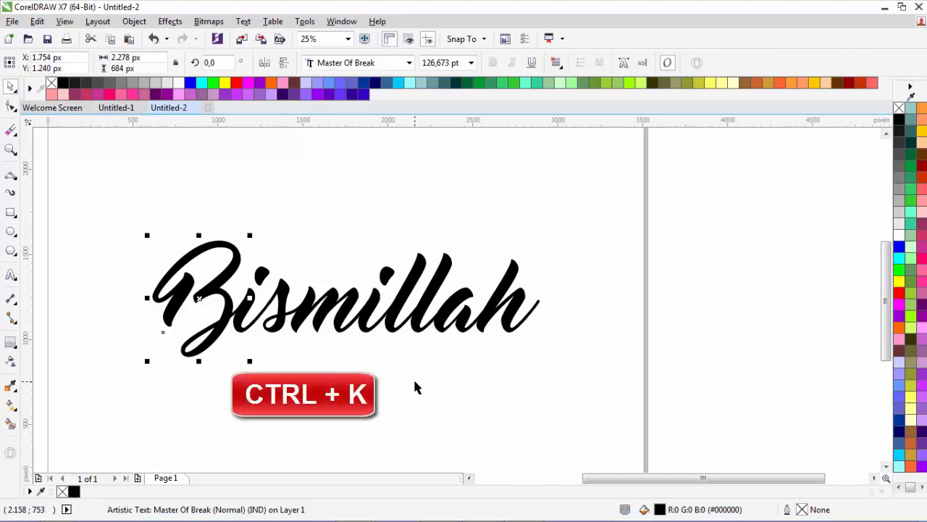
left_click(411, 368)
Step: Try moving the second l, the h and the s individually, undoing each move
left_click_drag(432, 304, 491, 250)
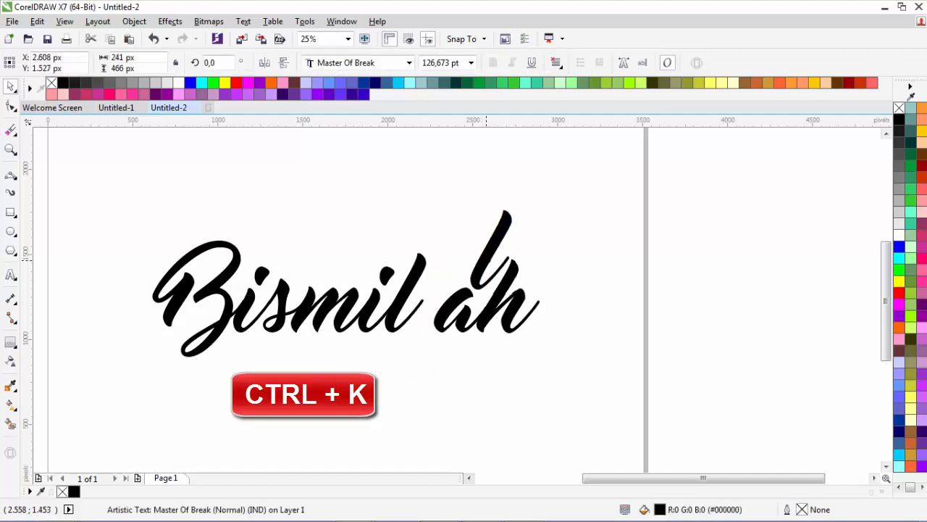
key("ctrl+z")
left_click(529, 261)
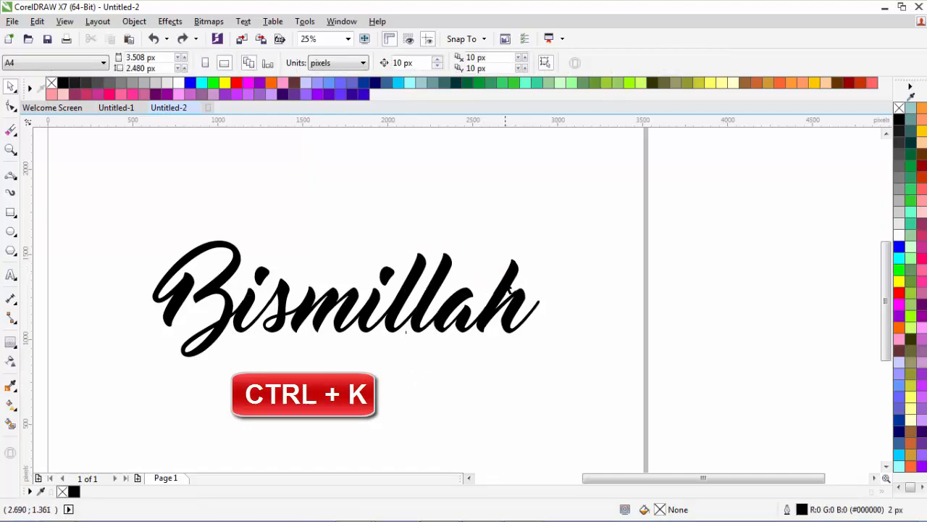
left_click_drag(499, 308, 555, 285)
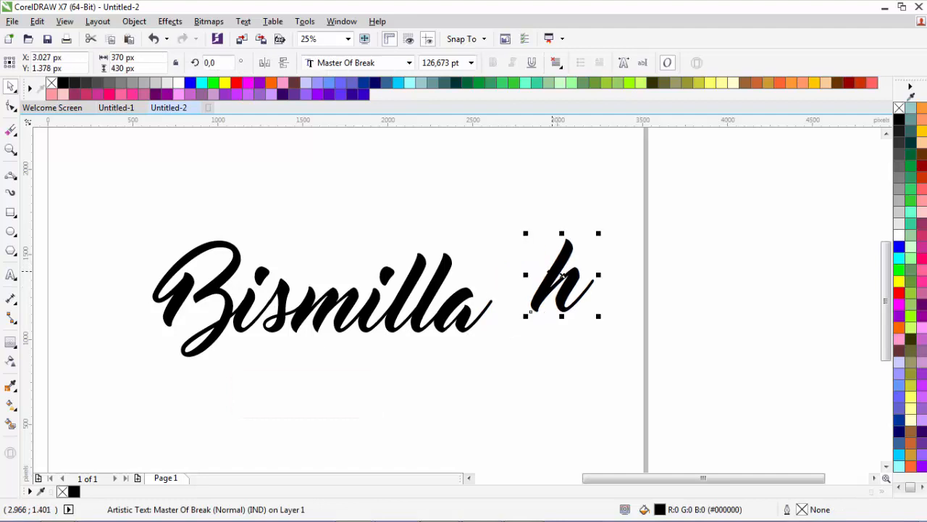
key("ctrl+z")
left_click(407, 348)
left_click_drag(282, 308, 326, 261)
key("ctrl+z")
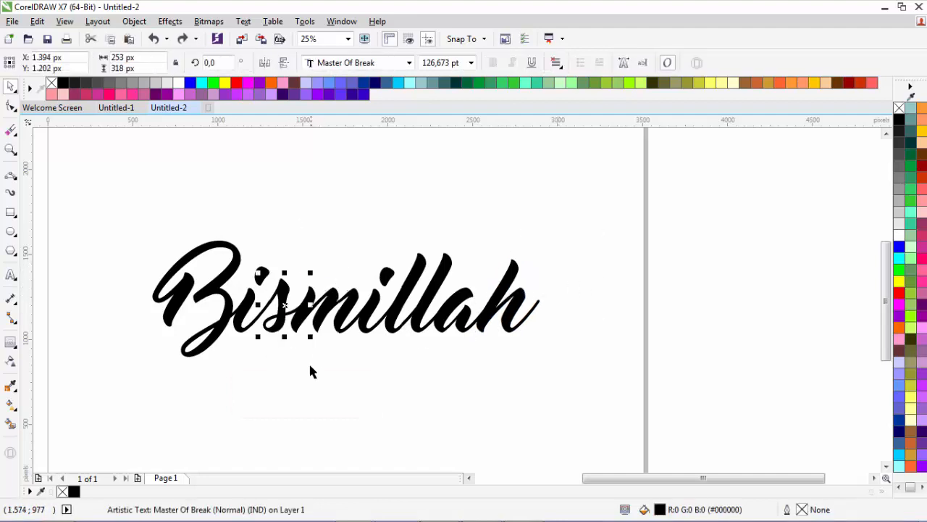
left_click(310, 363)
scroll(338, 352, "down", 2)
scroll(338, 351, "up", 3)
scroll(337, 351, "down", 2)
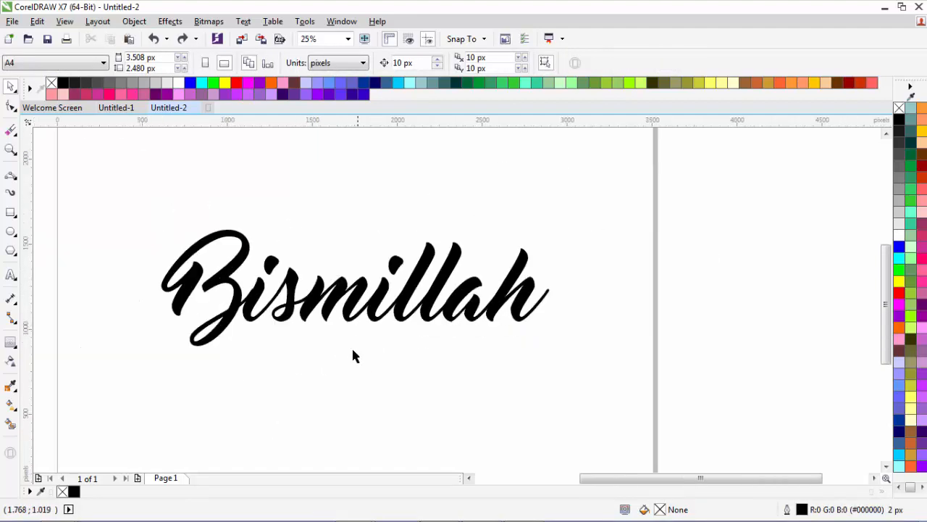
left_click_drag(87, 172, 674, 407)
left_click(498, 408)
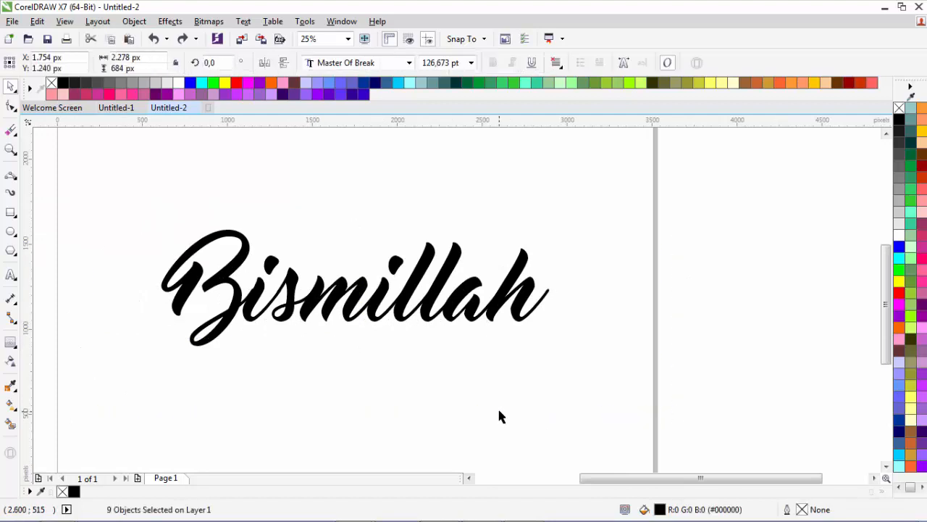
left_click_drag(121, 197, 662, 406)
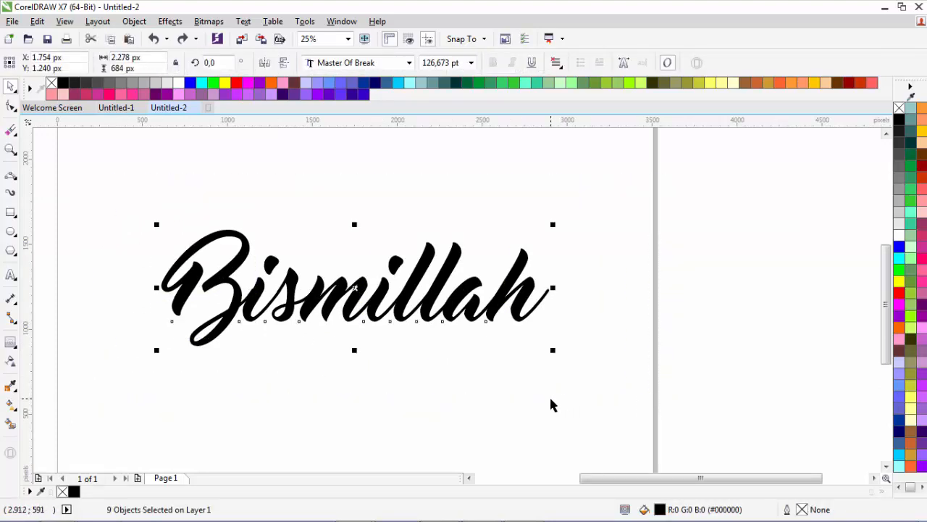
left_click(304, 330)
left_click_drag(102, 176, 612, 415)
scroll(533, 263, "up", 1)
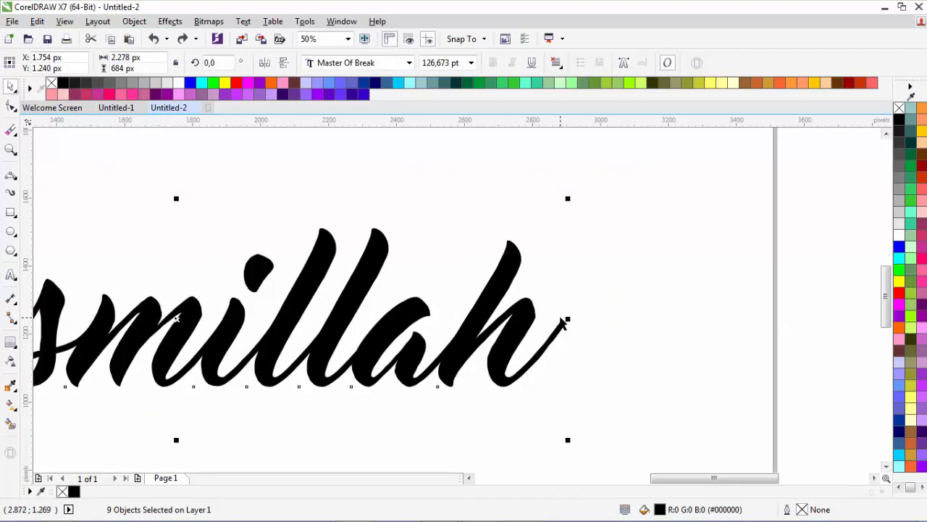
scroll(419, 275, "down", 1)
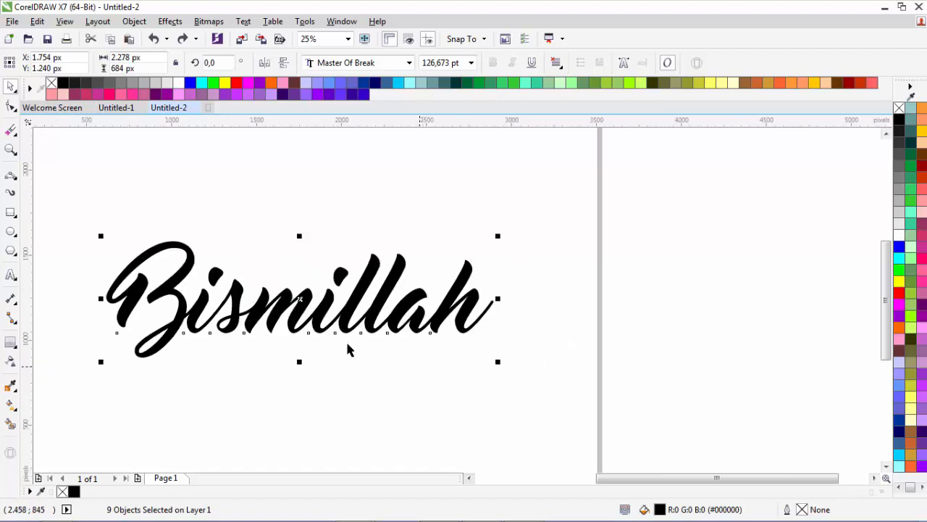
left_click(103, 275)
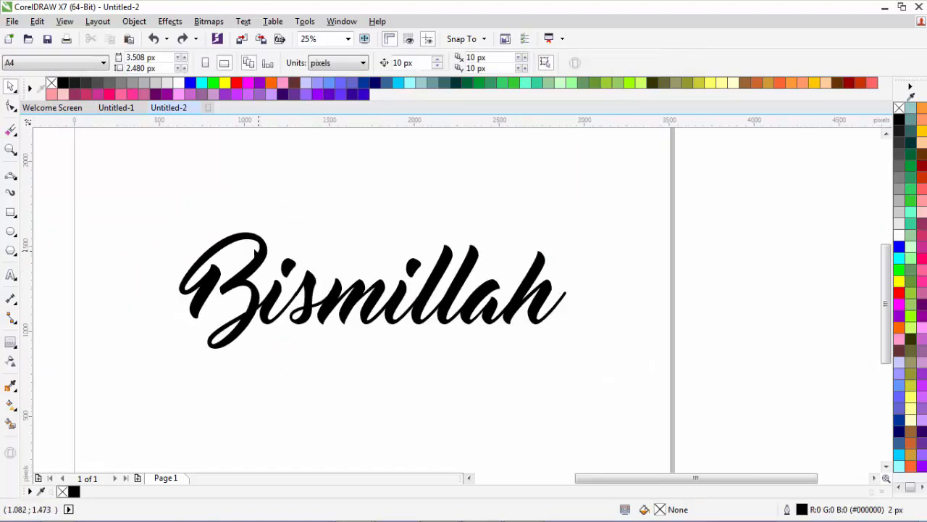
Step: Try editing the outline of the B with the Shape tool while the letters are still text
left_click_drag(129, 183, 702, 410)
left_click(12, 109)
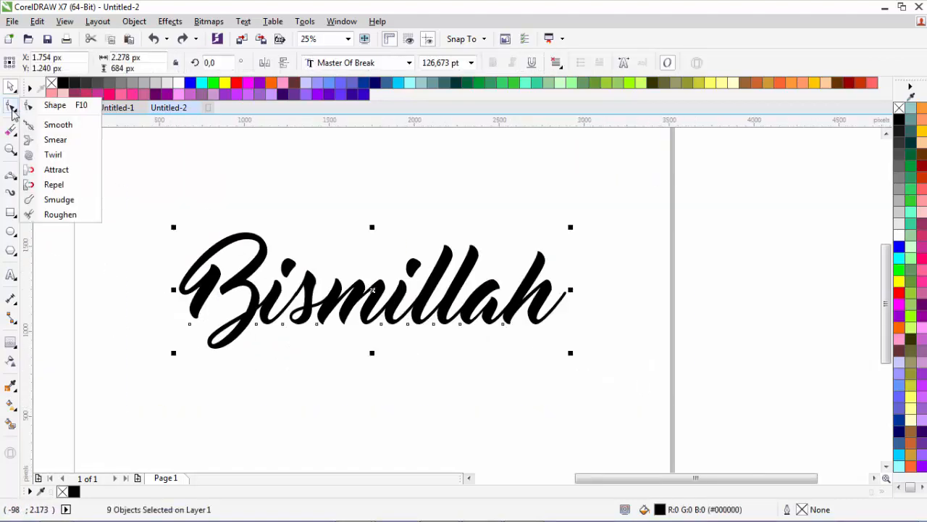
left_click(45, 124)
scroll(254, 284, "up", 1)
left_click(248, 279)
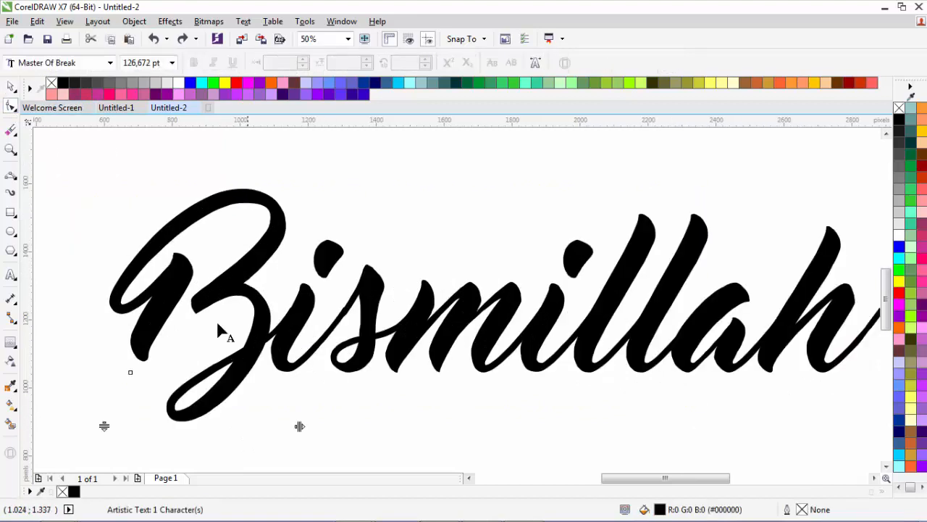
left_click(7, 88)
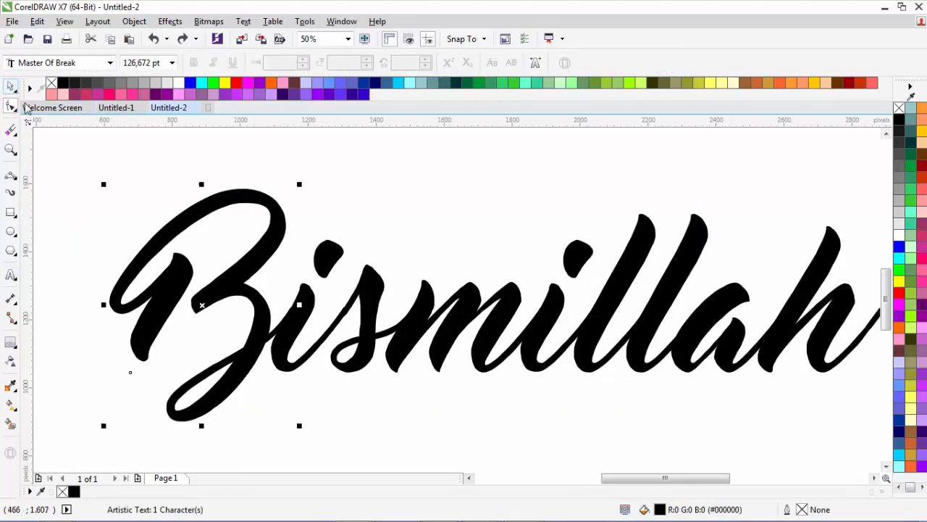
key("Escape")
scroll(326, 275, "down", 1)
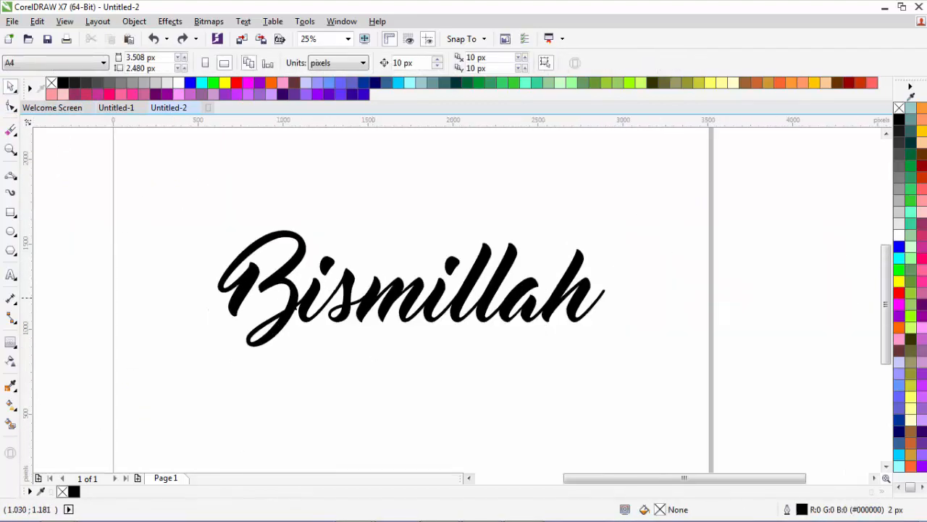
Step: Try adding the text "ism" after the letter B and delete the added characters
key("F8")
left_click(293, 297)
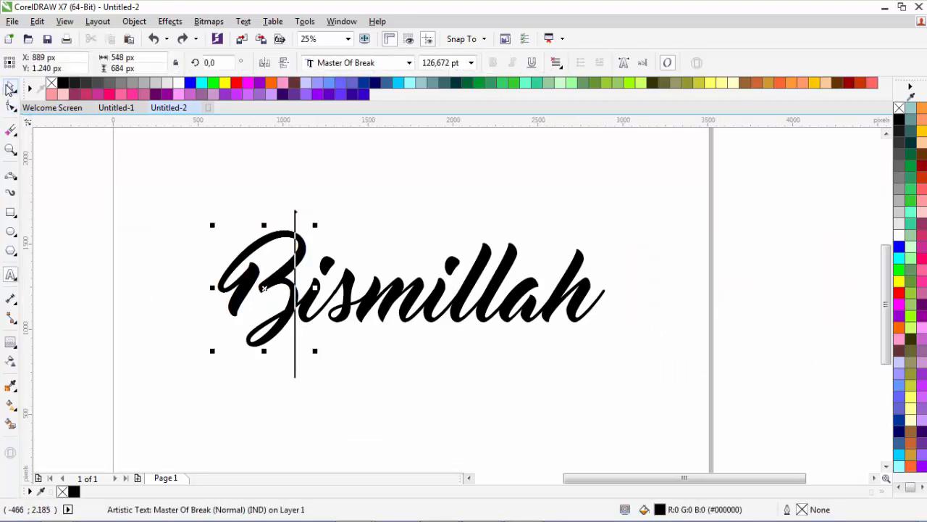
type("ism")
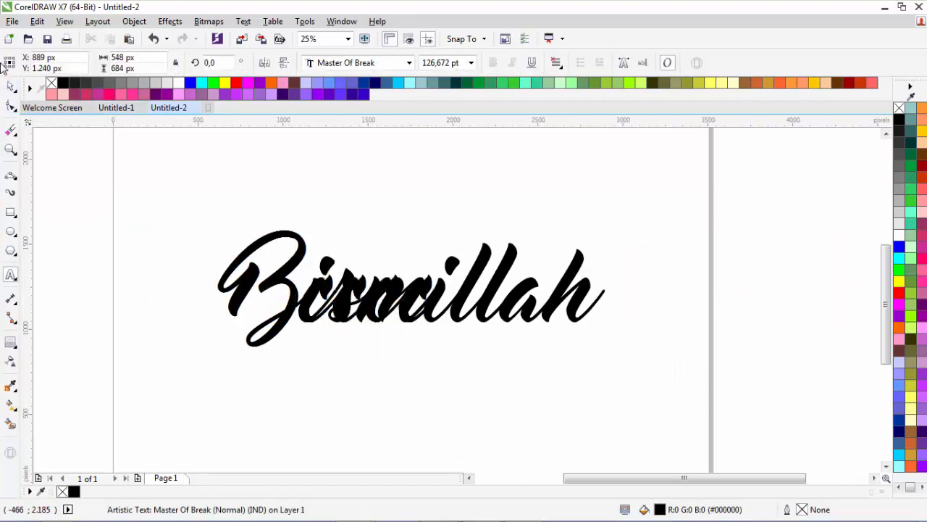
key("BackSpace")
key("BackSpace")
key("BackSpace")
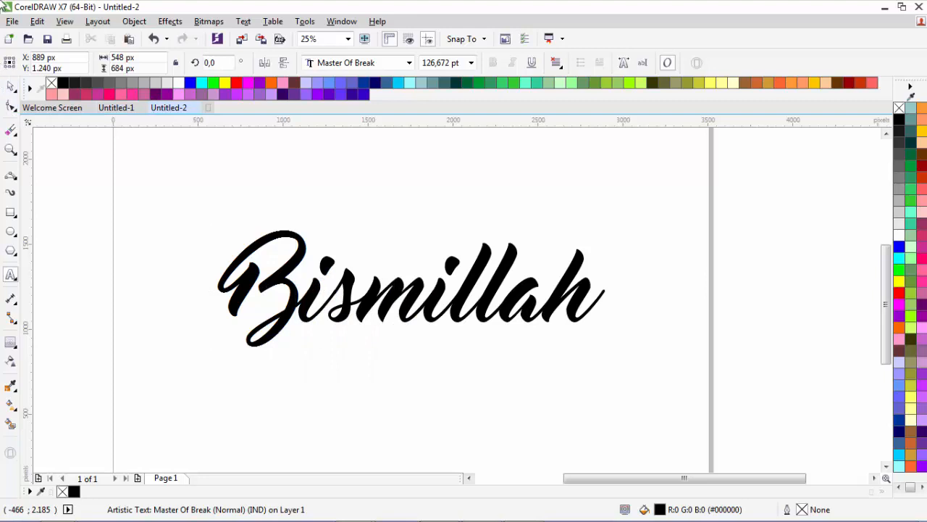
Step: Convert all the separate Bismillah letters to curves
left_click(11, 85)
left_click_drag(161, 182, 665, 424)
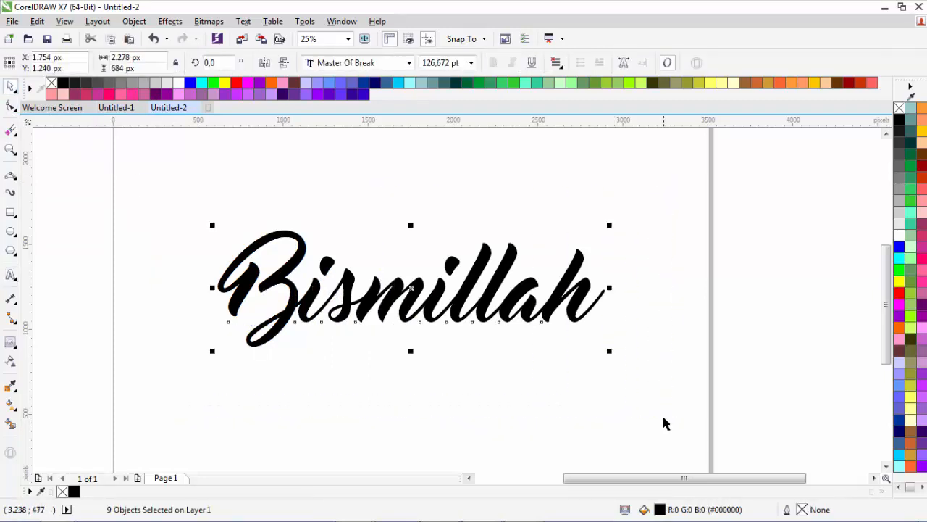
key("ctrl+q")
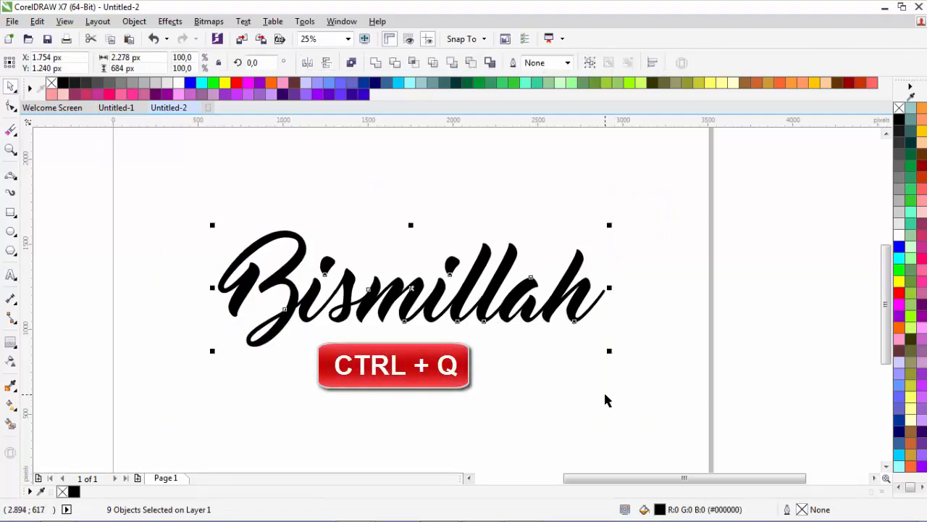
left_click(149, 259)
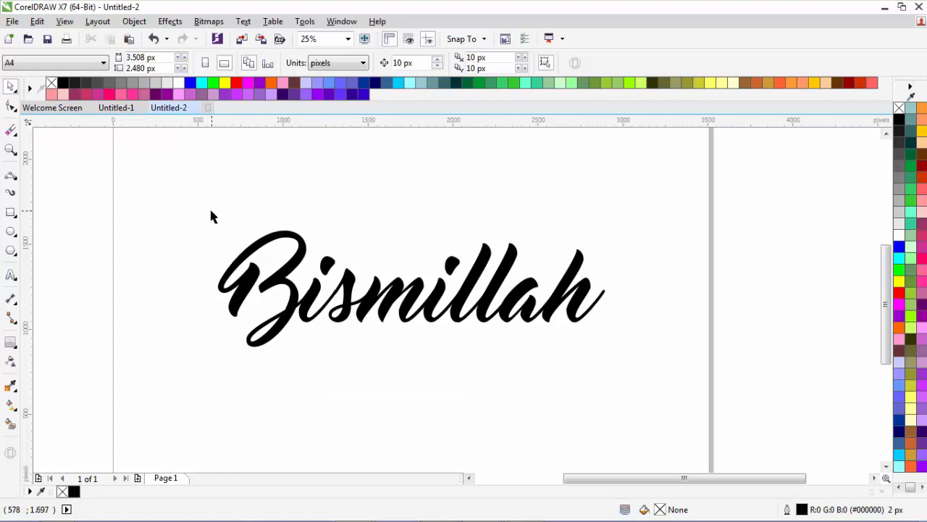
Step: Examine the nodes on the converted Bismillah letters with the Shape tool
scroll(355, 288, "up", 1)
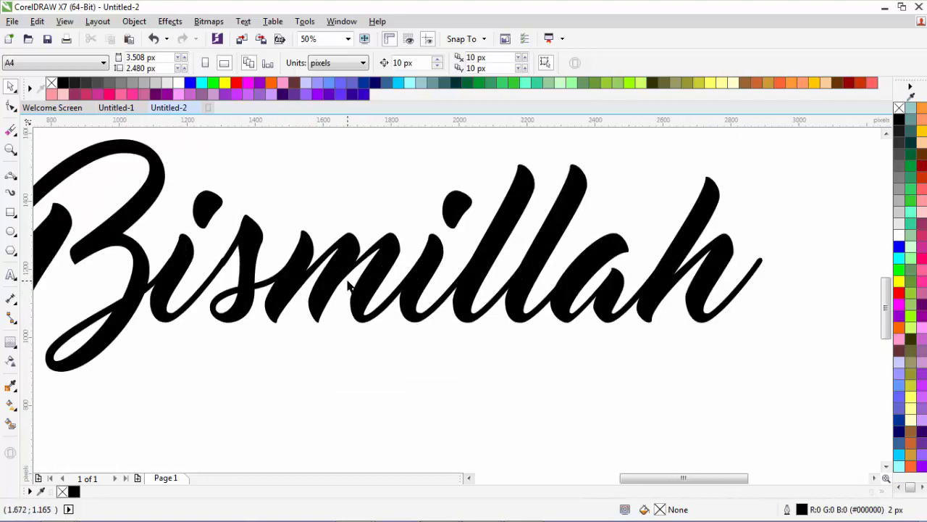
scroll(355, 288, "down", 1)
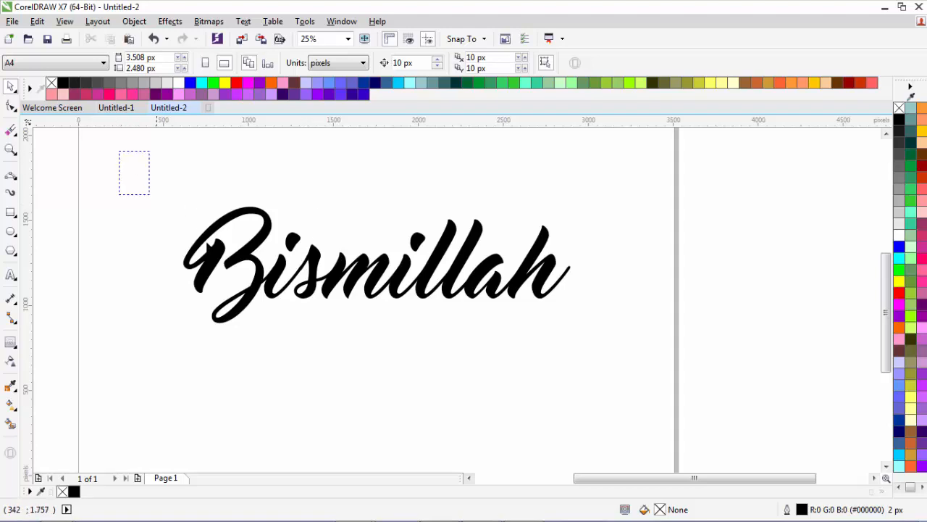
left_click_drag(208, 248, 636, 369)
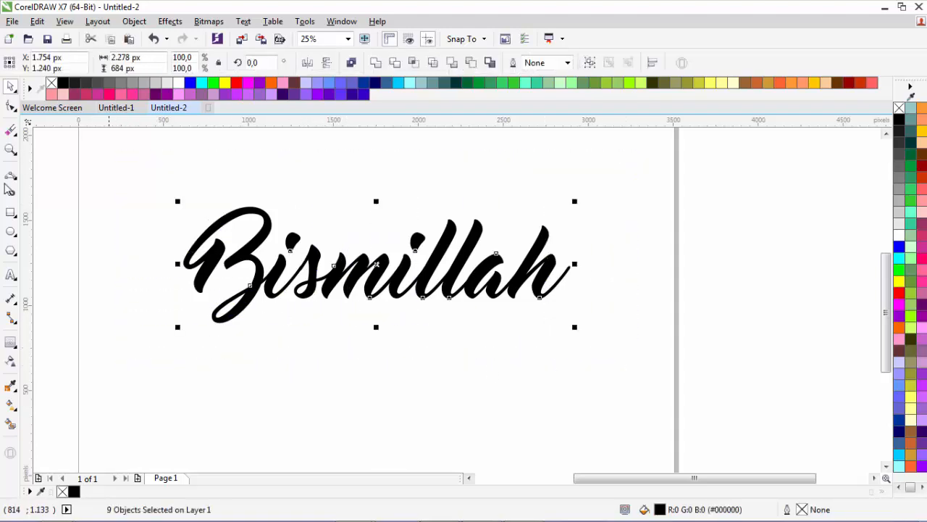
left_click(11, 107)
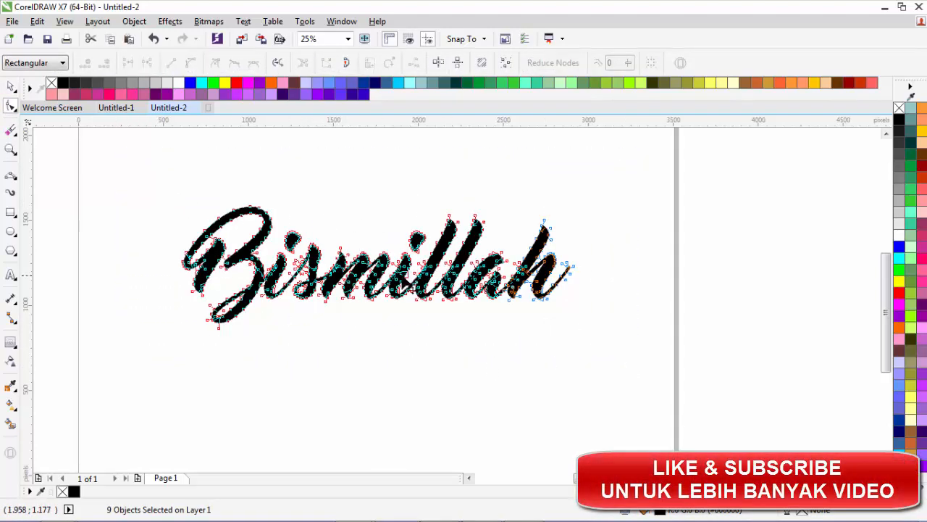
scroll(405, 268, "up", 2)
scroll(406, 268, "down", 3)
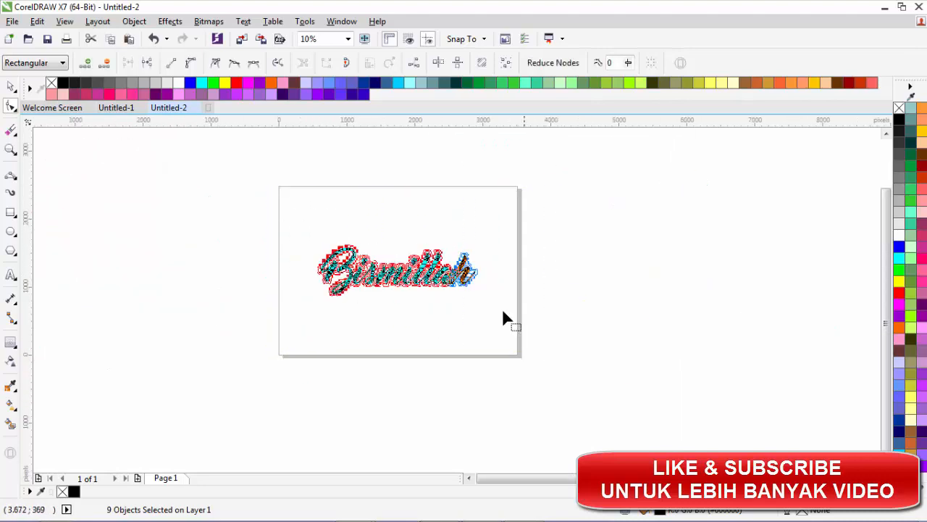
scroll(471, 255, "up", 3)
scroll(471, 255, "down", 2)
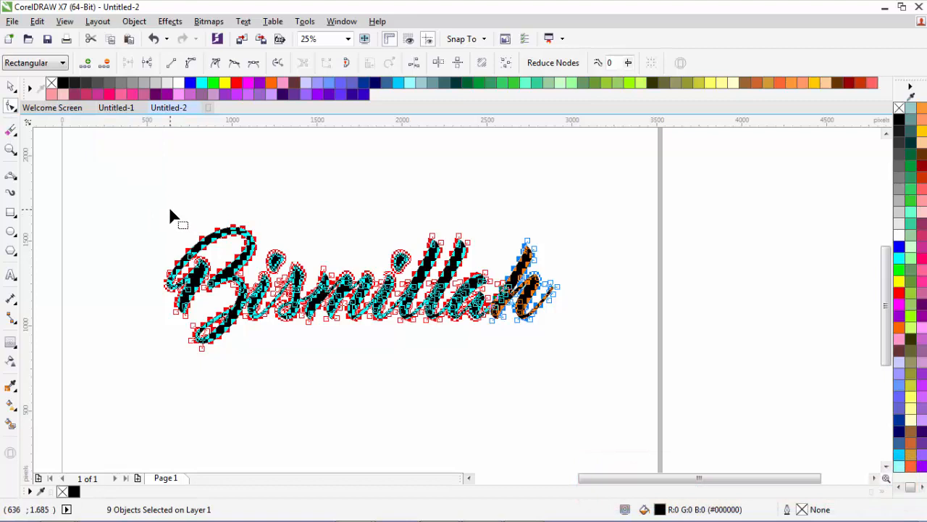
scroll(234, 263, "up", 3)
scroll(313, 243, "down", 1)
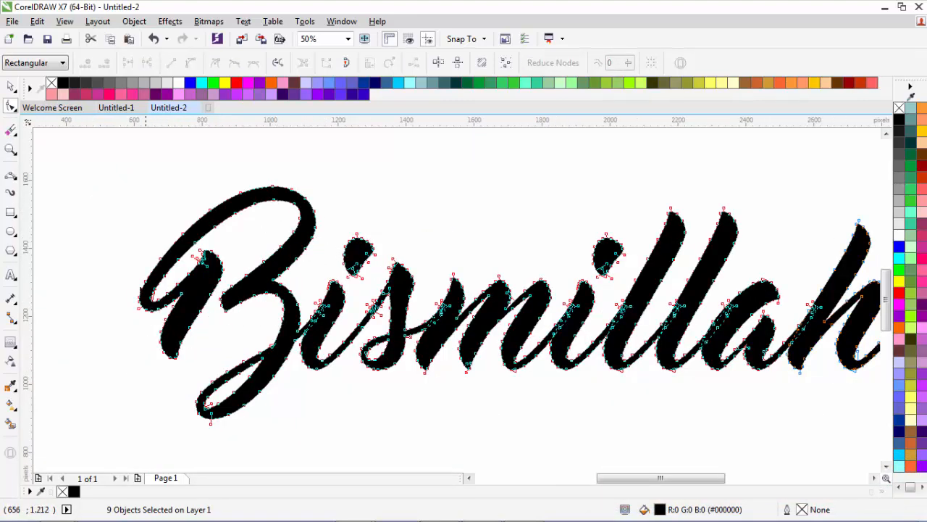
Step: Try pulling the nodes at the lower end of the B's stem downward and undo the change
left_click_drag(179, 358, 147, 417)
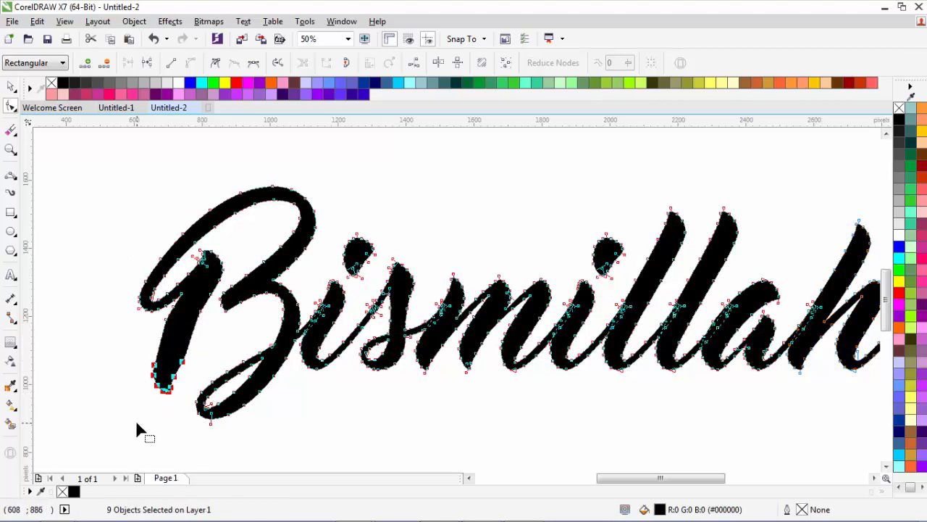
key("ctrl+z")
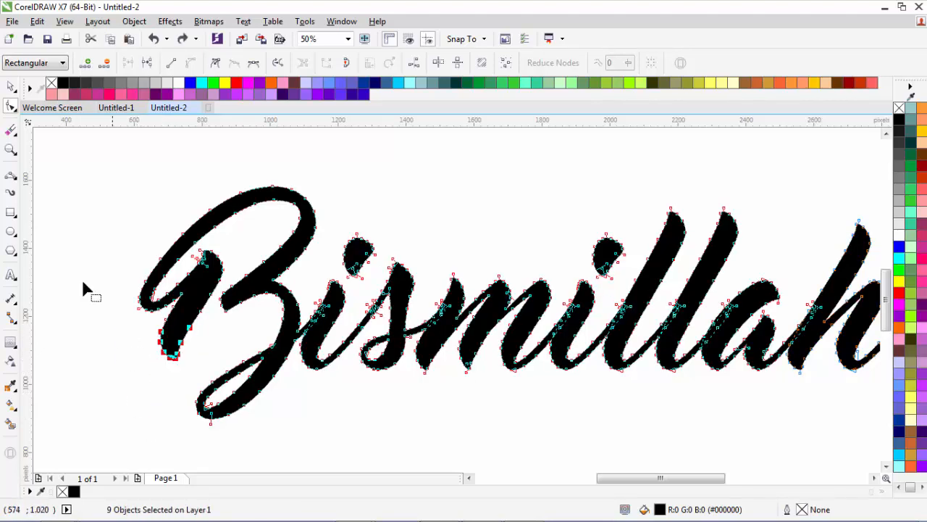
left_click(11, 87)
left_click(71, 204)
scroll(364, 336, "down", 2)
scroll(380, 344, "up", 2)
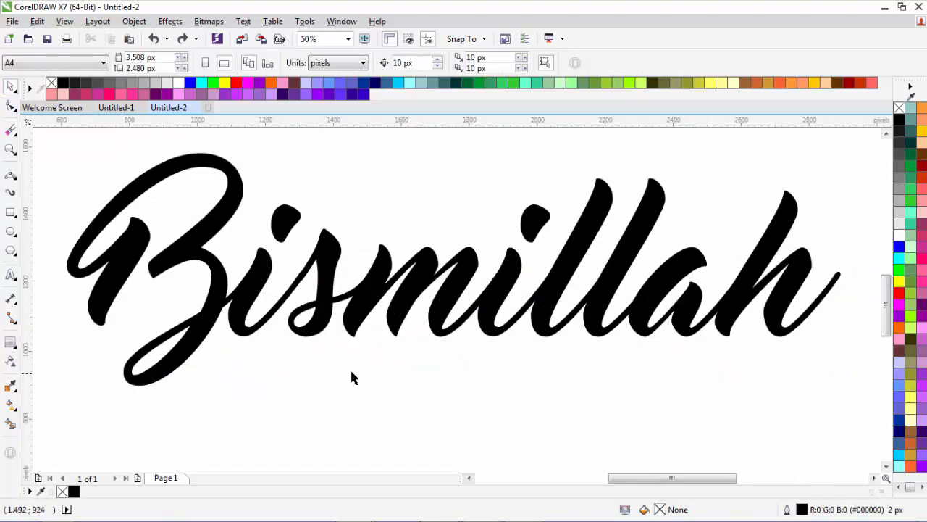
scroll(352, 377, "down", 1)
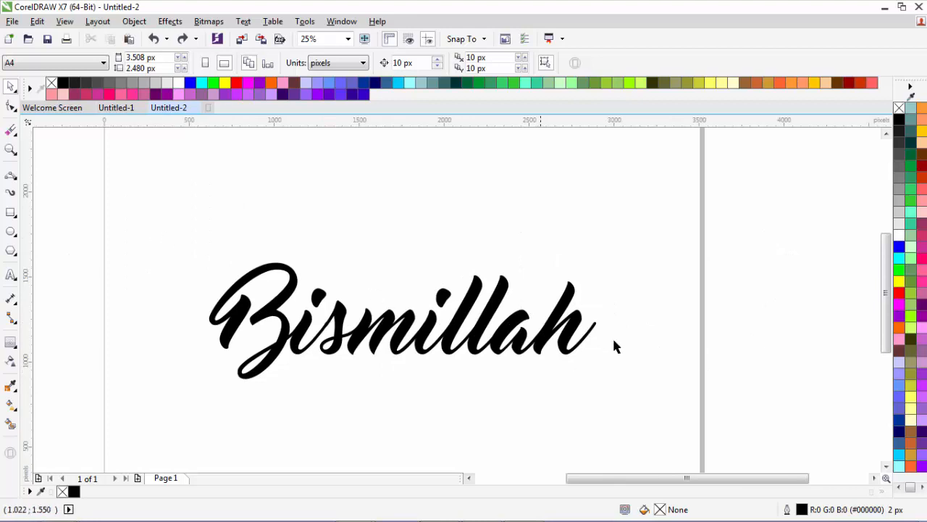
scroll(612, 331, "up", 1)
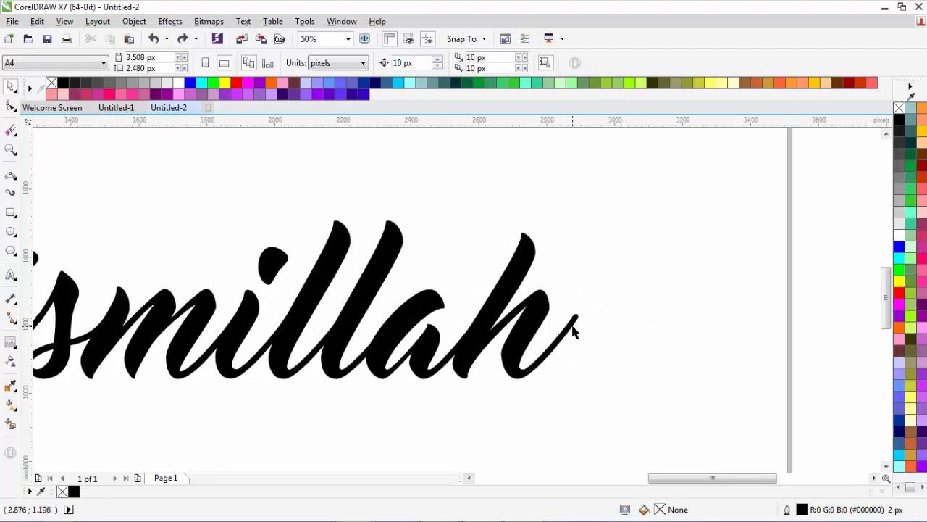
scroll(606, 326, "down", 1)
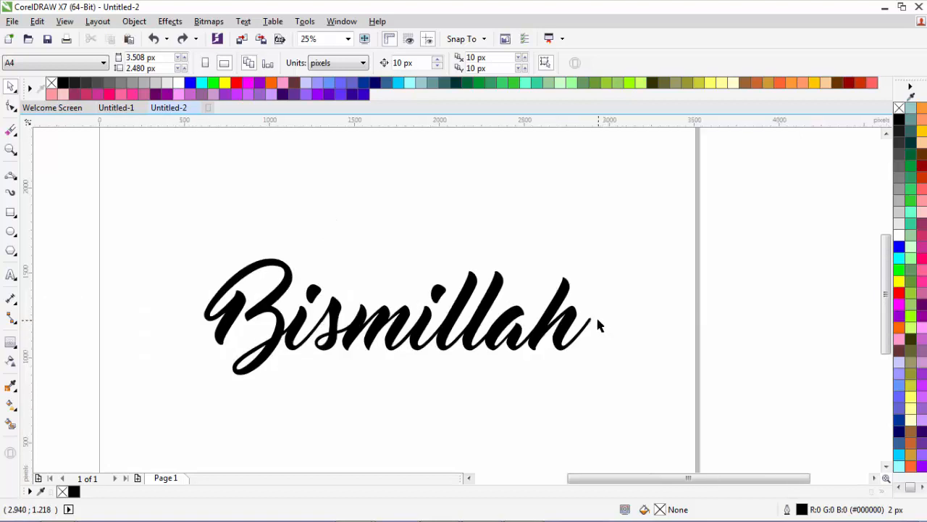
Step: Draw a 3-point curve from the tip of the h's tail, arching up over the final letters to above the first l
left_click(11, 175)
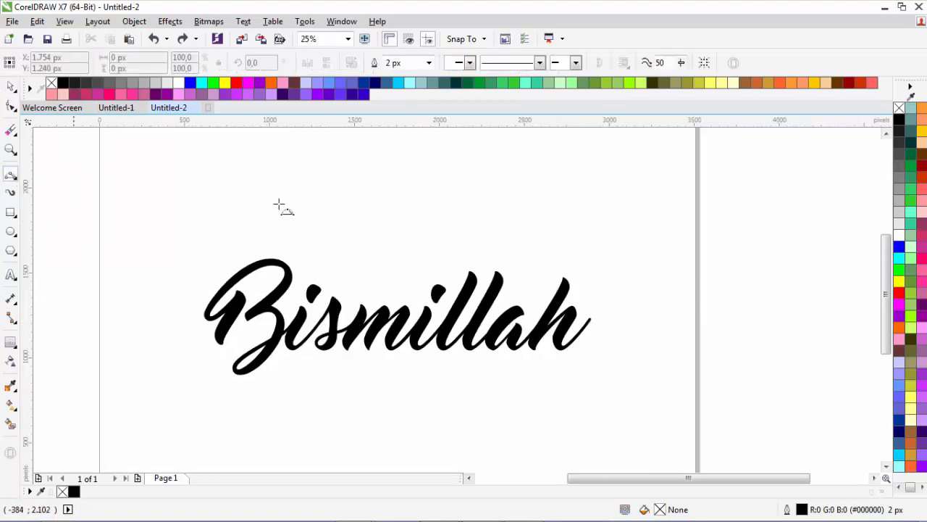
scroll(587, 275, "up", 1)
scroll(590, 277, "down", 1)
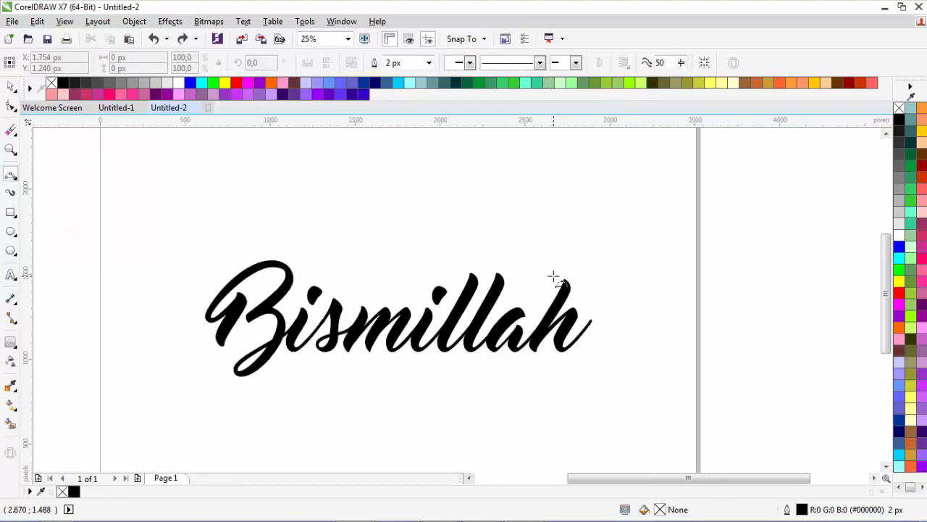
scroll(556, 280, "up", 1)
scroll(511, 330, "down", 1)
scroll(450, 325, "up", 1)
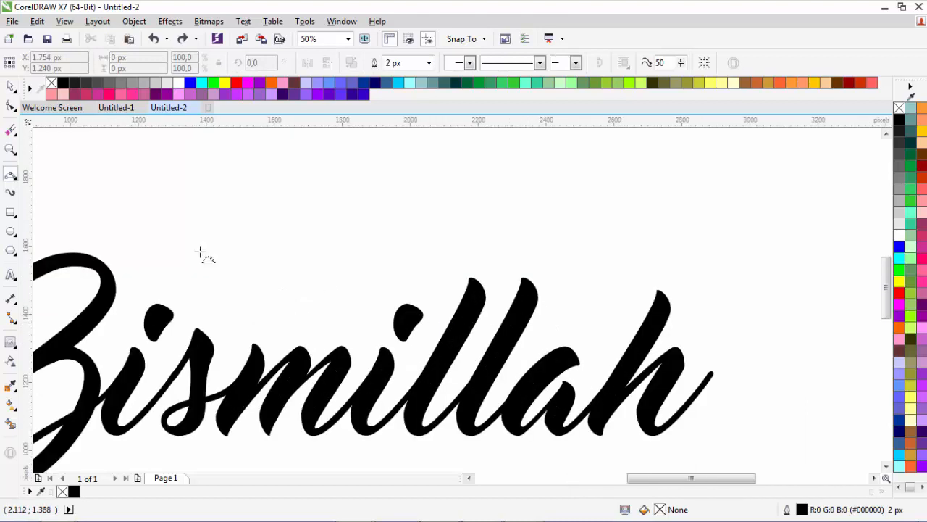
left_click(10, 87)
left_click(11, 174)
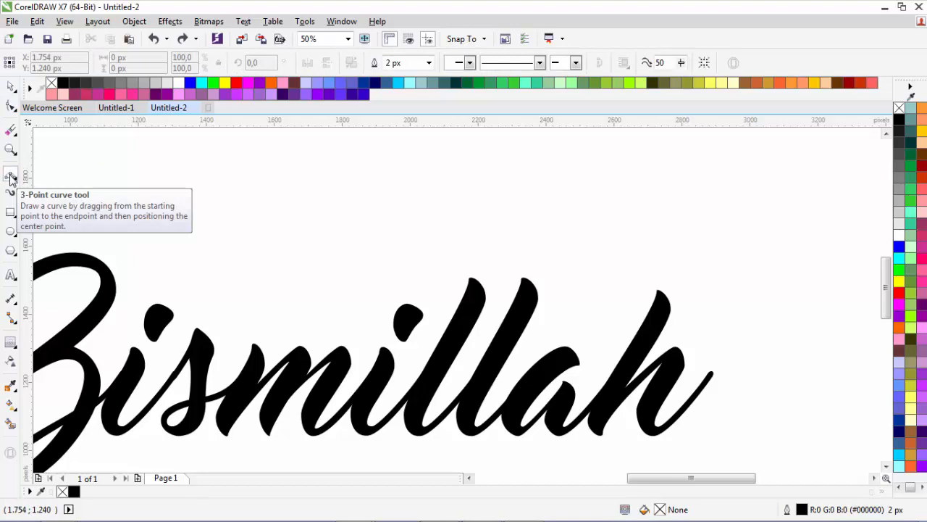
left_click(11, 178)
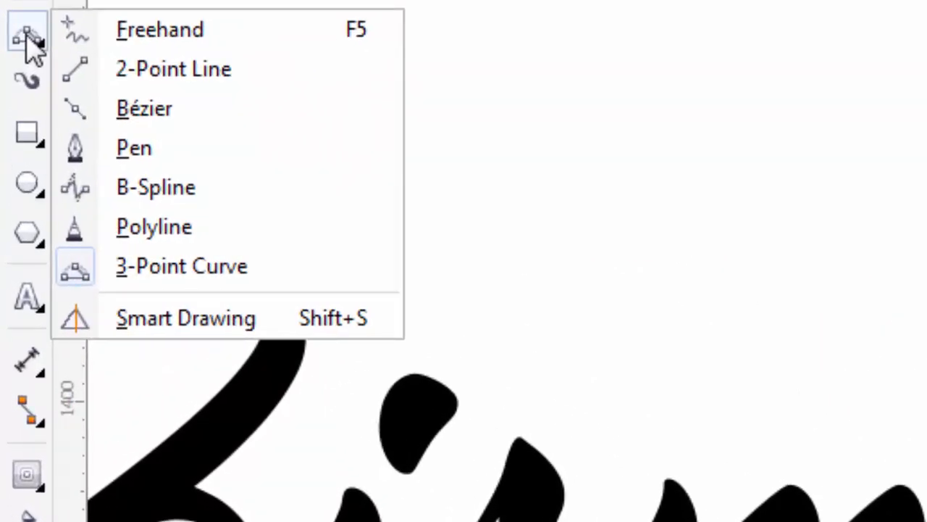
left_click(30, 36)
left_click(37, 40)
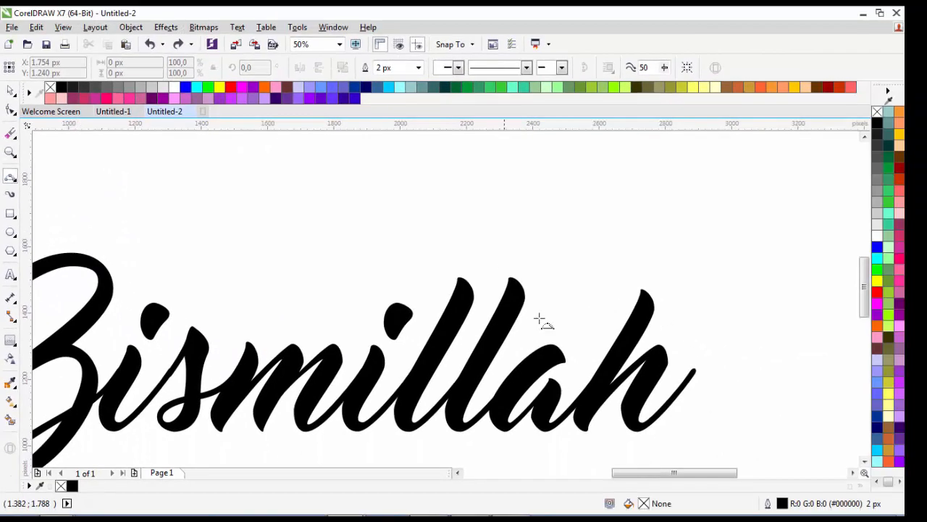
scroll(607, 356, "down", 1)
scroll(642, 355, "up", 1)
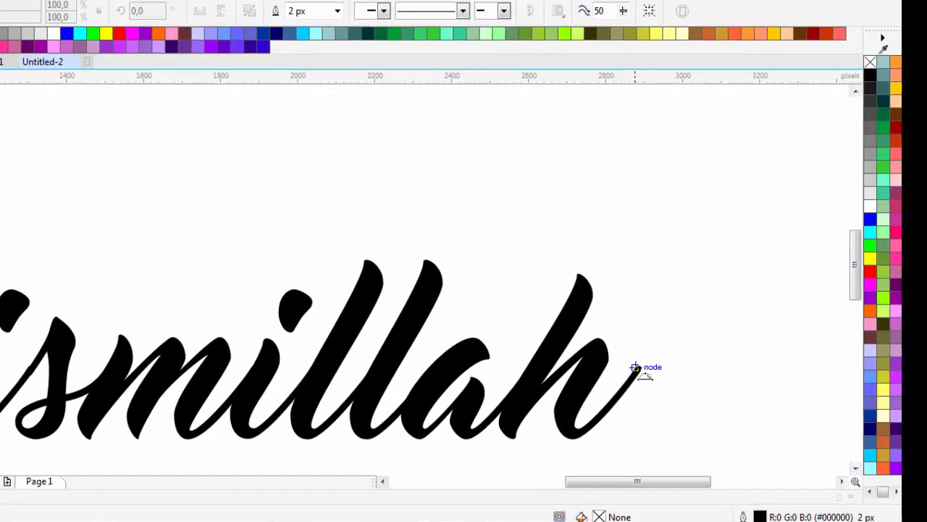
left_click(543, 350)
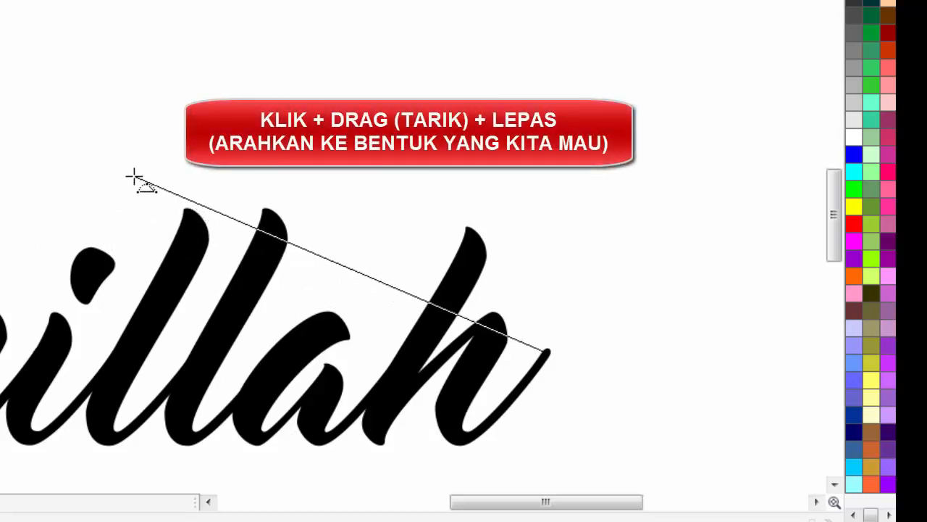
left_click_drag(134, 176, 134, 175)
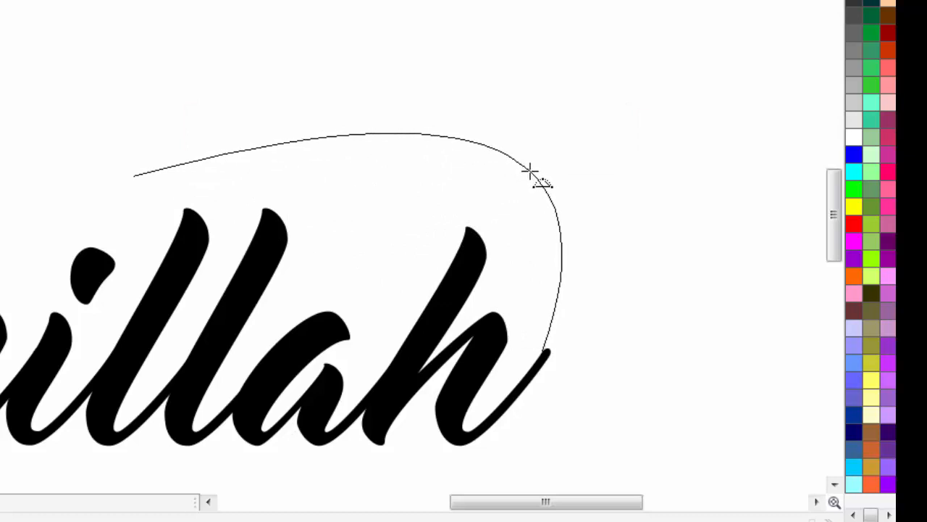
left_click(531, 171)
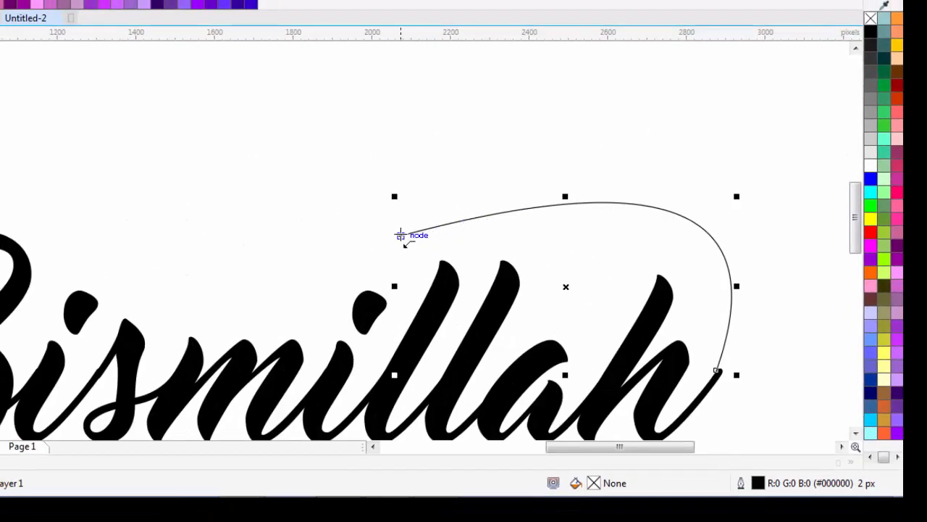
Step: Extend the swash with a shallow dipping curve about 540 px across, followed by a bend about 325 px across turning upward and back right
left_click_drag(400, 234, 189, 250)
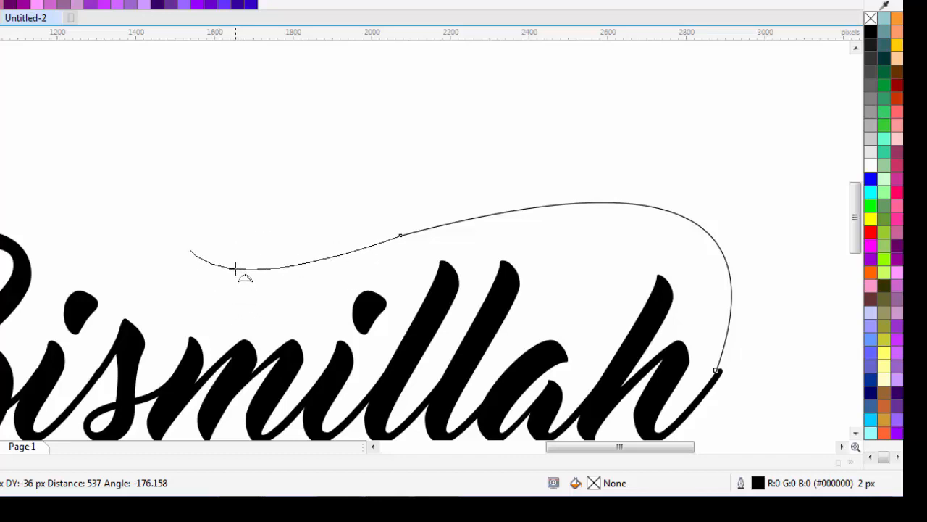
left_click(223, 266)
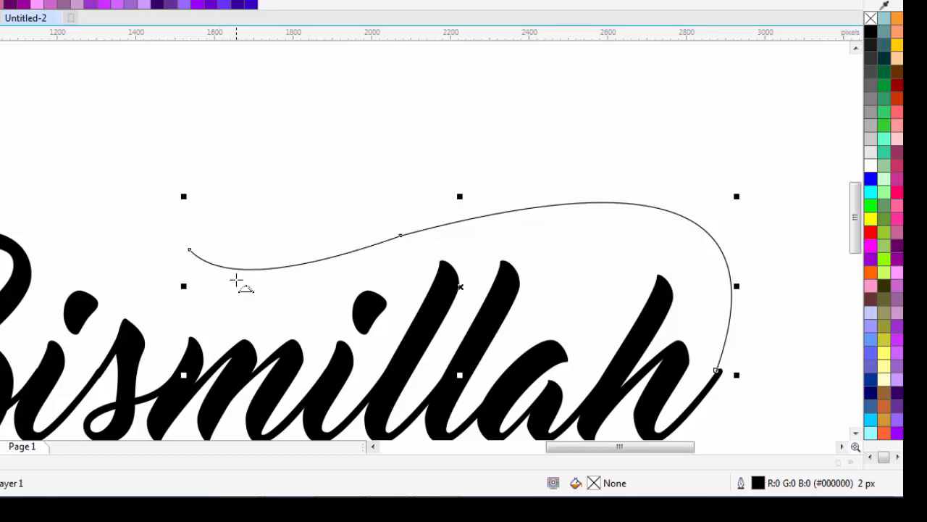
left_click_drag(186, 248, 196, 166)
key("ctrl+z")
left_click(190, 250)
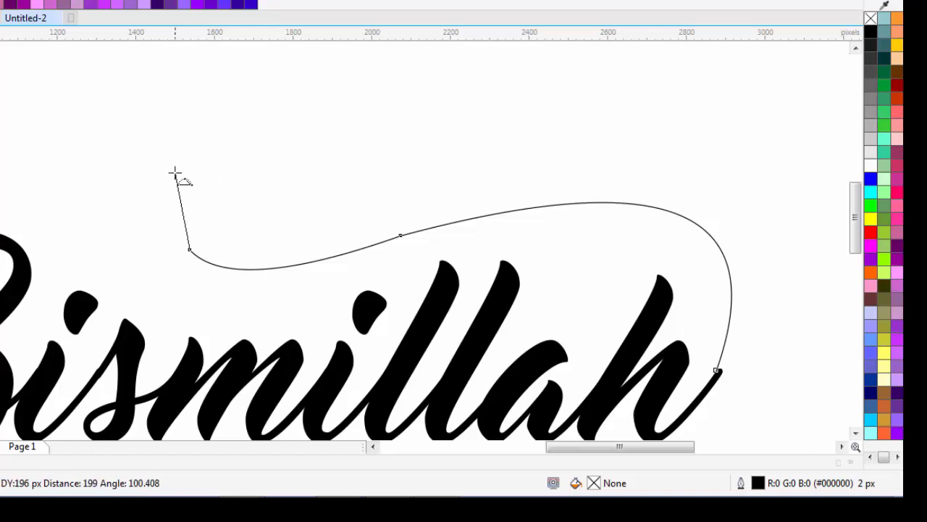
left_click_drag(268, 149, 193, 183)
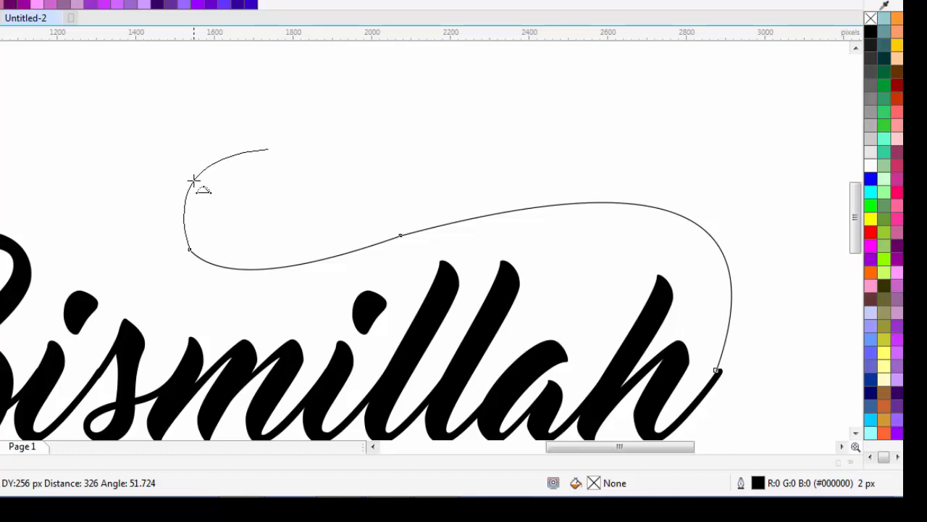
left_click_drag(194, 179, 195, 179)
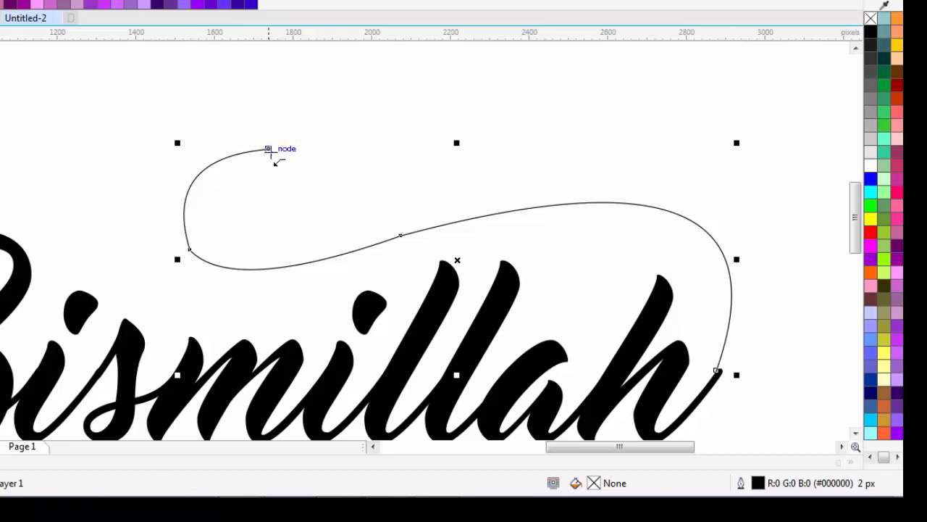
Step: Extend the swash's upper end rightward with a slightly sagging curve about 170 px across, ending in a raised tip
left_click(269, 149)
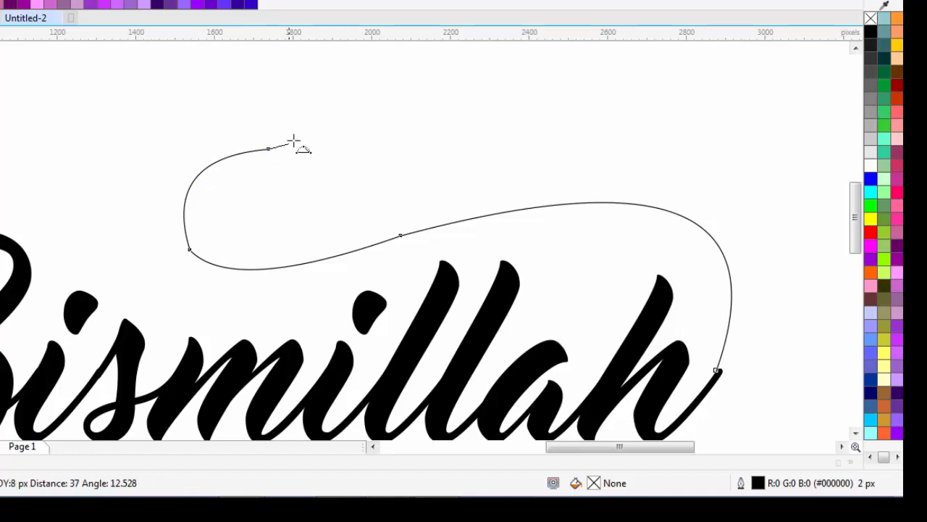
left_click_drag(329, 141, 334, 134)
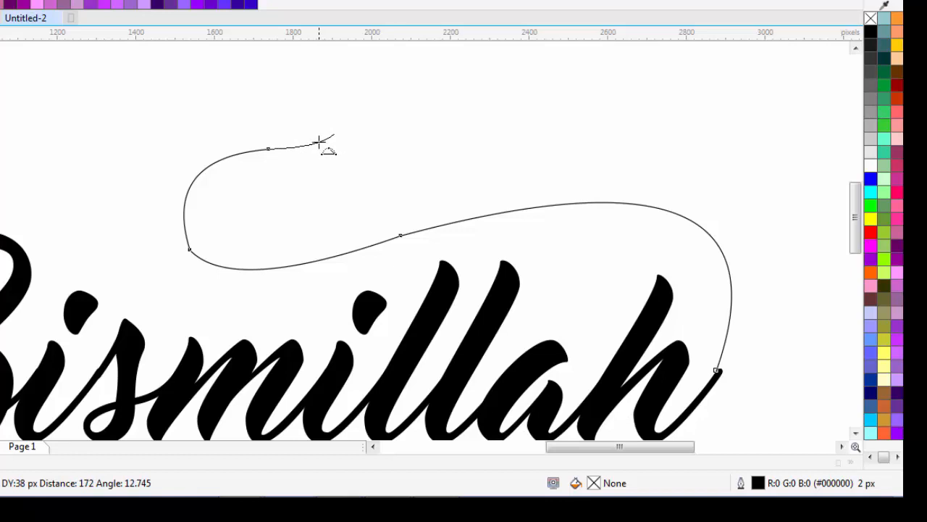
left_click_drag(319, 142, 325, 140)
left_click(334, 134)
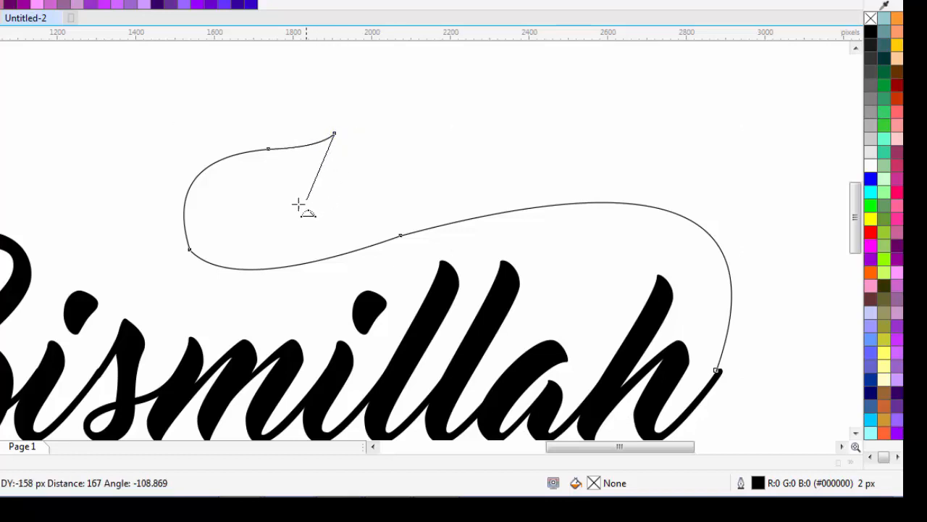
left_click_drag(283, 210, 322, 179)
left_click(324, 181)
key("ctrl+z")
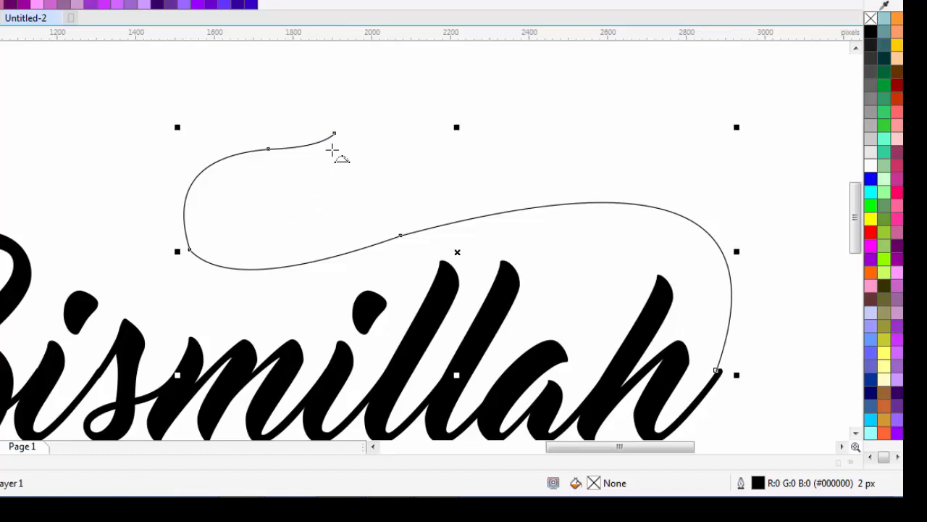
Step: Curve the swash's tip back downward and draw its inner edge leftward, around the bend and back right above the dipping curve
left_click(334, 134)
left_click_drag(309, 194, 320, 176)
left_click(310, 194)
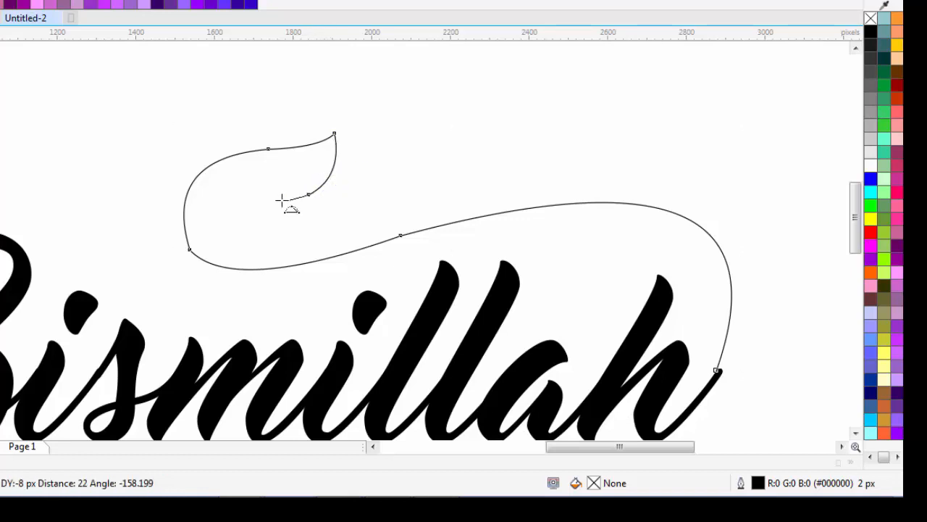
left_click_drag(195, 217, 209, 208)
left_click(197, 217)
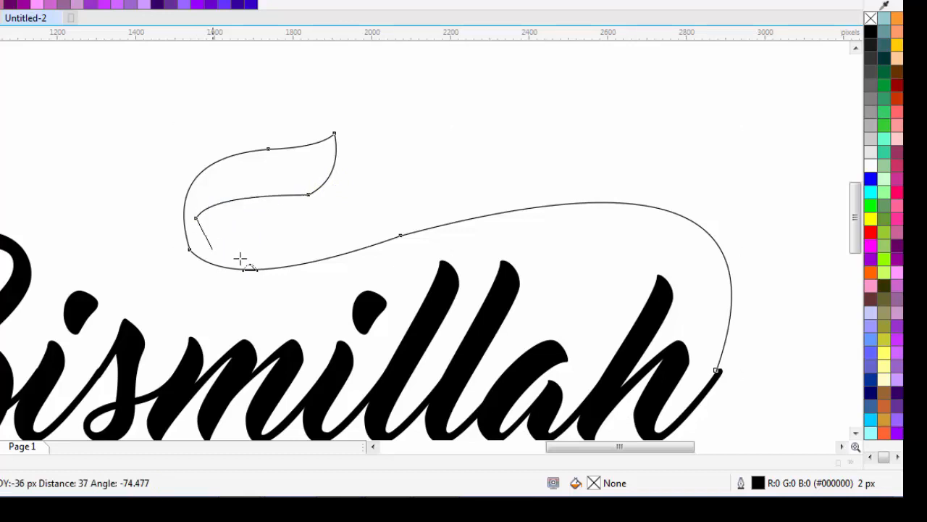
left_click_drag(351, 241, 211, 252)
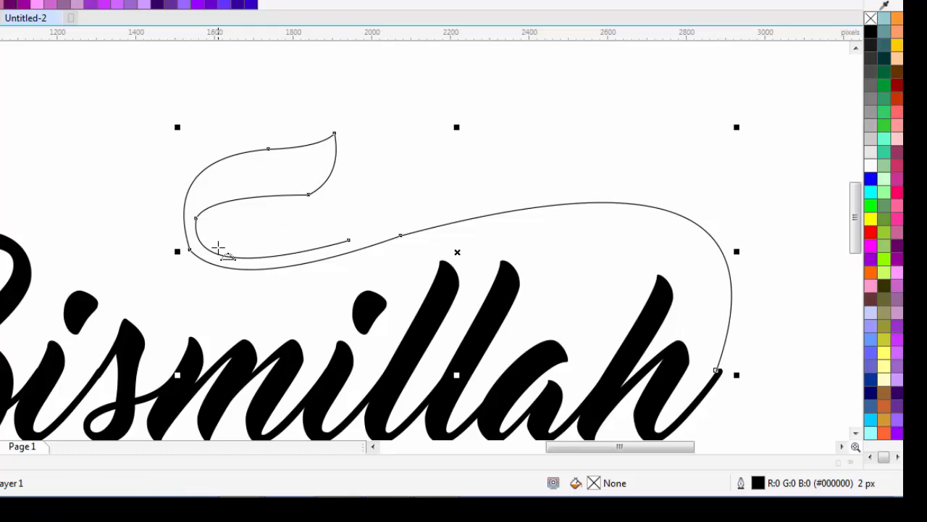
Step: Examine the nodes and line joins around the swash's left bend and along its arch over the h
scroll(301, 160, "up", 2)
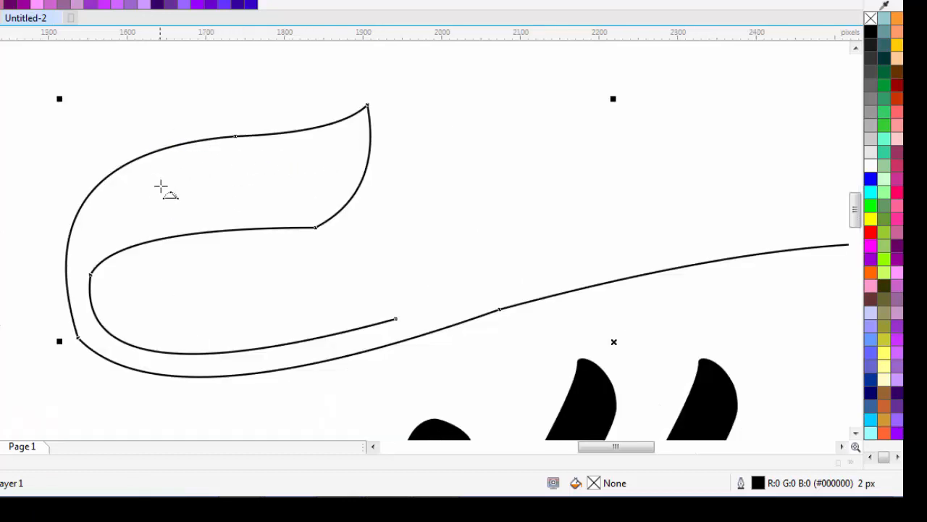
scroll(48, 254, "down", 1)
scroll(68, 269, "up", 3)
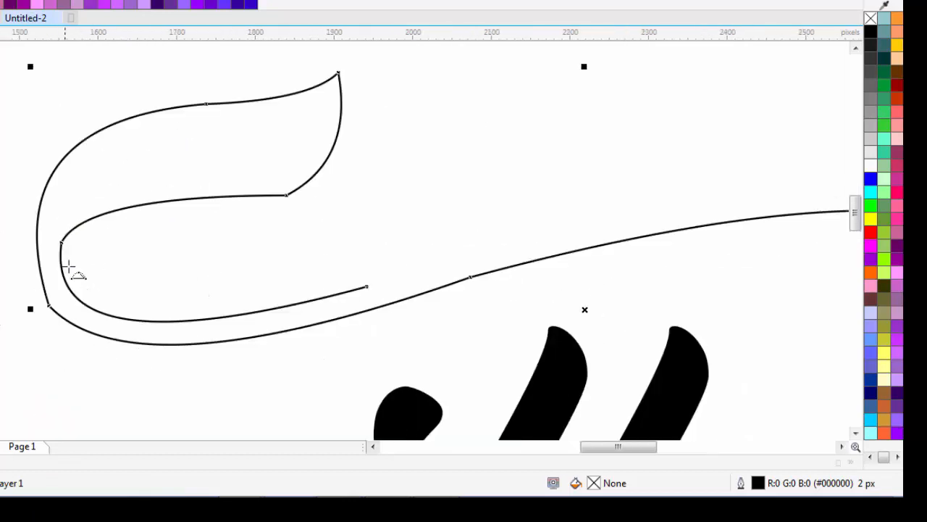
scroll(56, 219, "up", 2)
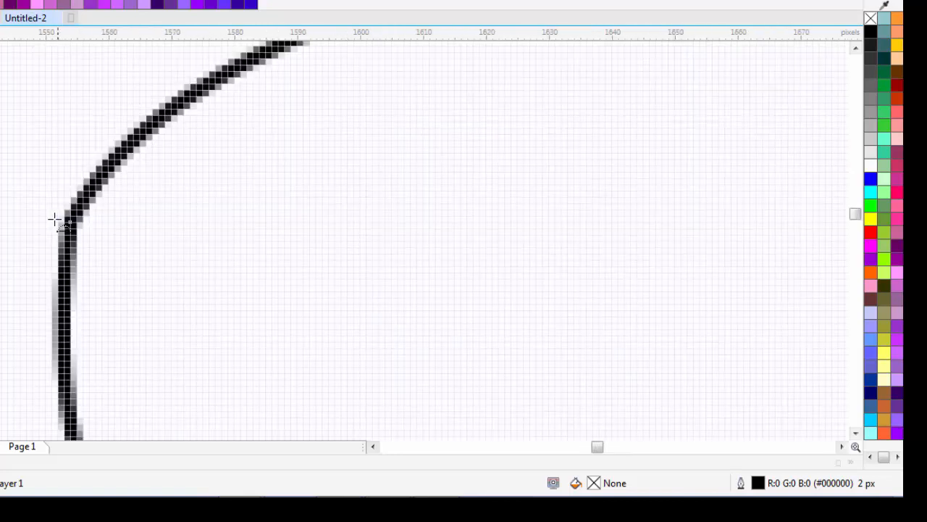
scroll(57, 219, "down", 3)
scroll(56, 221, "up", 1)
scroll(58, 224, "down", 1)
scroll(56, 223, "down", 1)
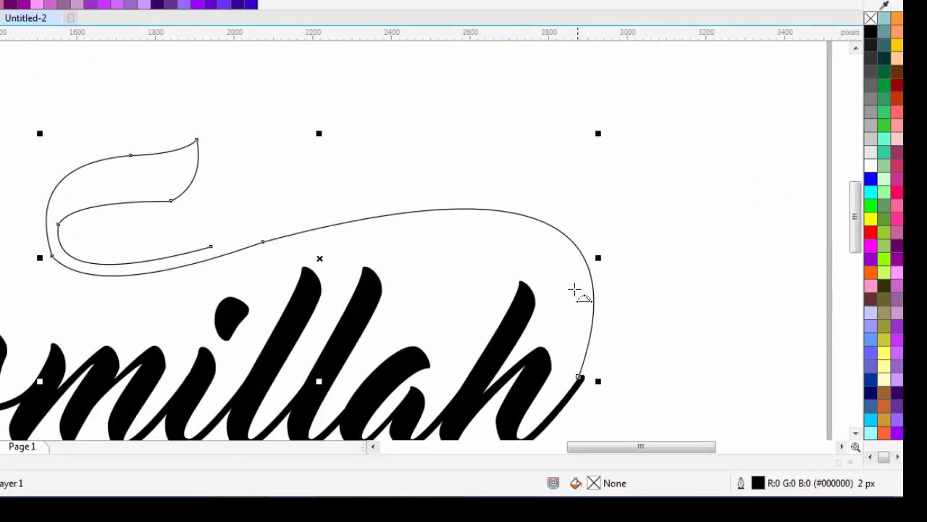
scroll(286, 240, "up", 1)
scroll(94, 246, "down", 1)
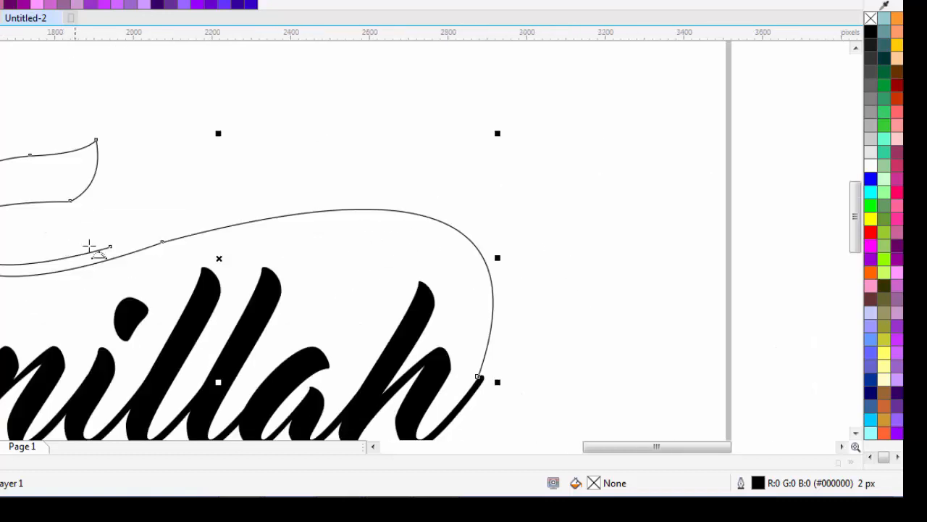
Step: Extend the inner edge with a 3-point curve about 760 px across, rising above the existing arch toward the h
left_click_drag(110, 248, 277, 194)
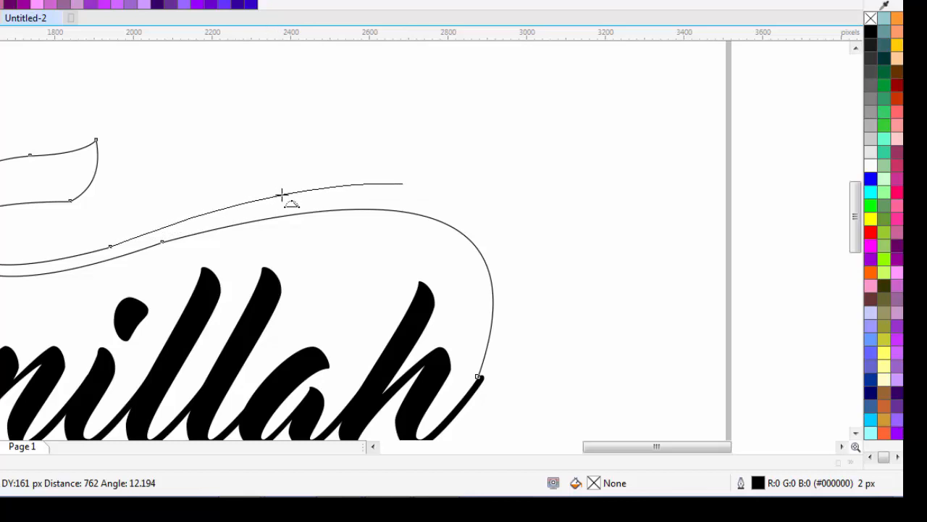
scroll(283, 194, "down", 3)
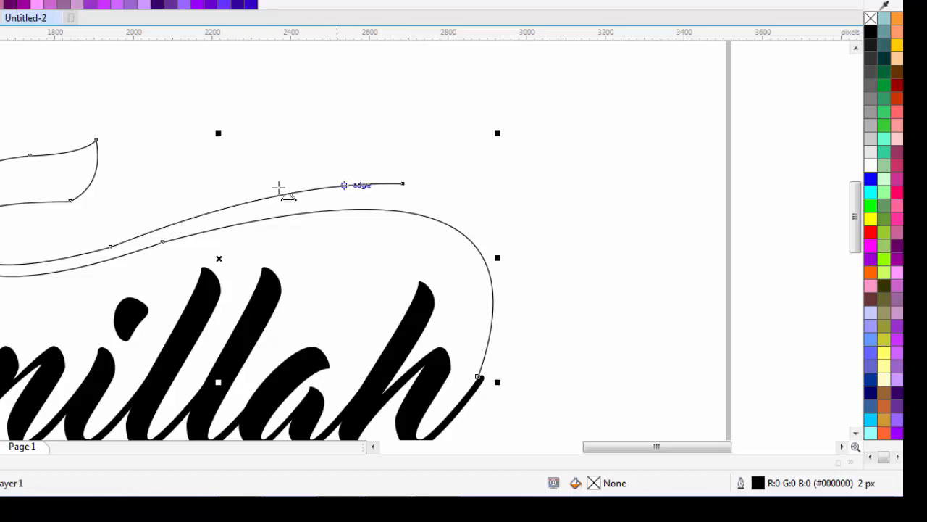
scroll(320, 192, "up", 2)
scroll(341, 191, "down", 2)
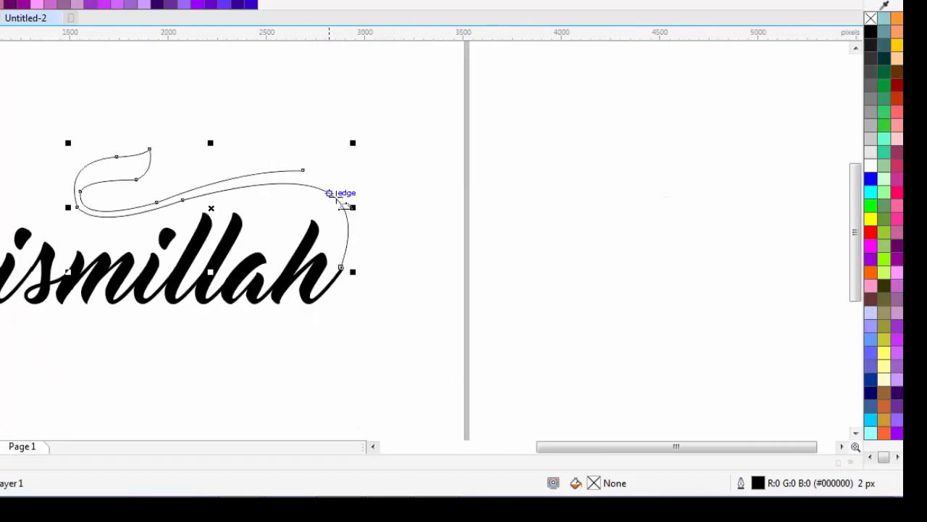
scroll(338, 197, "up", 2)
left_click(271, 143)
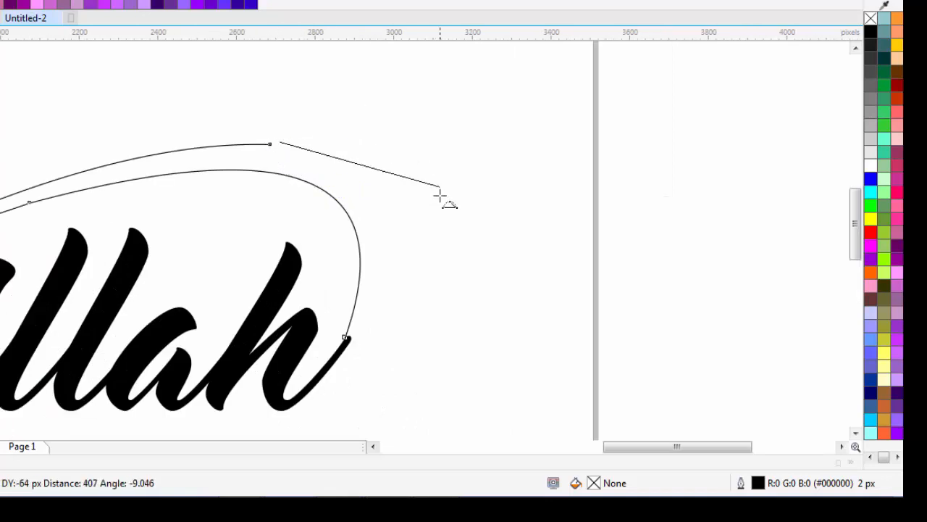
left_click(410, 250)
key("ctrl+z")
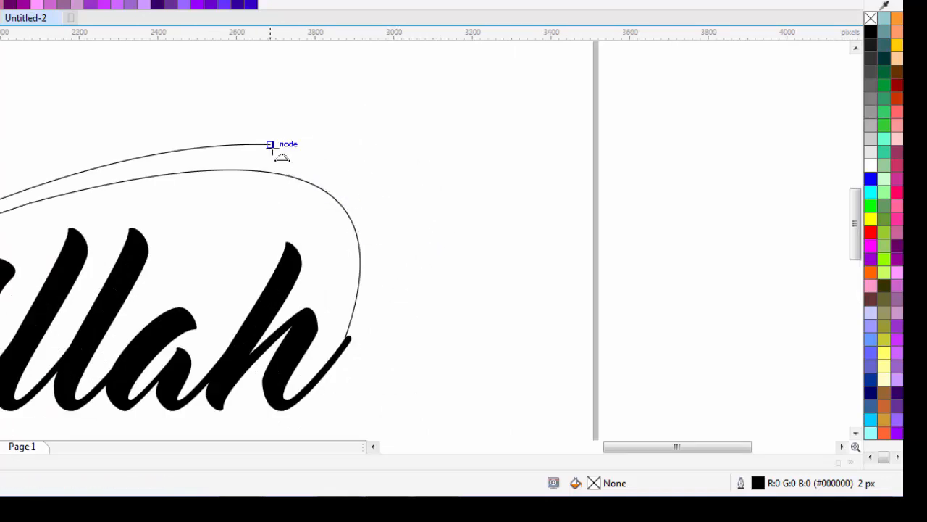
Step: Continue the upper outline from its end node with a curve about 385 px across, bending down outside the arch beside the h
scroll(275, 144, "up", 2)
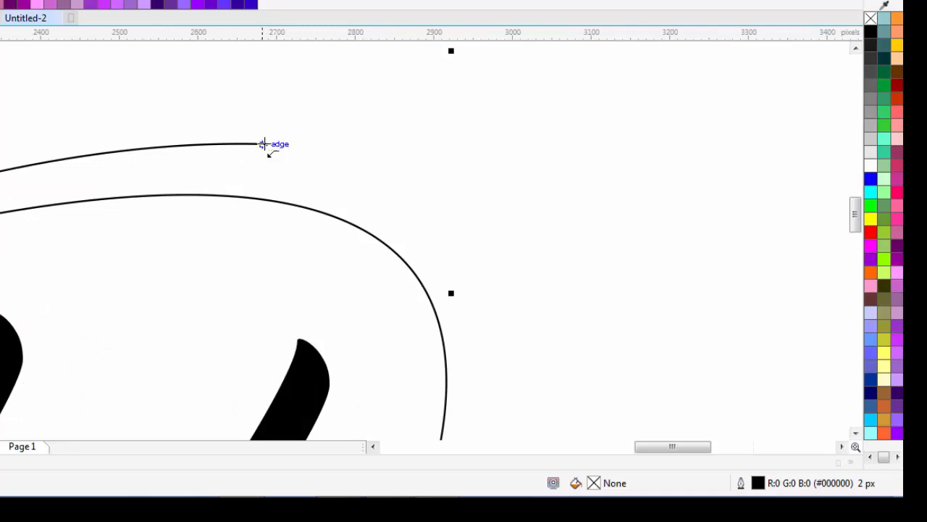
left_click(267, 143)
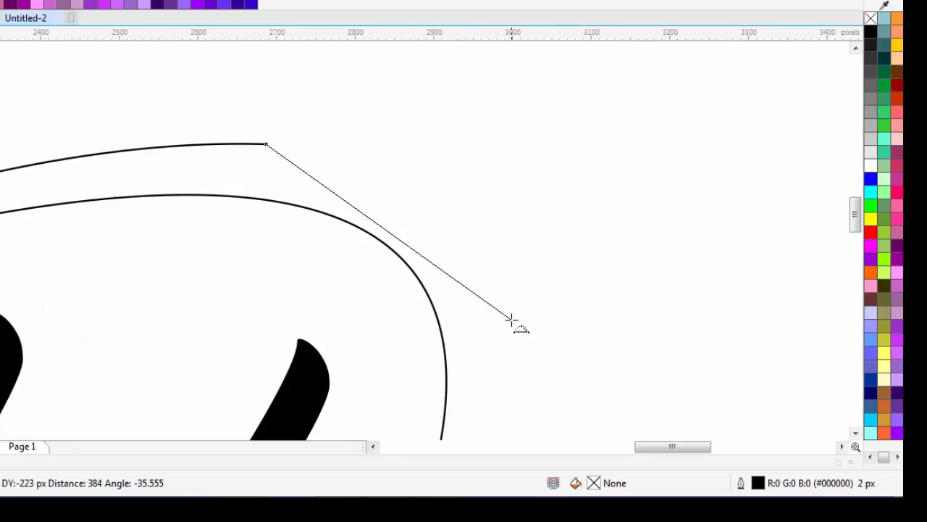
left_click_drag(511, 319, 439, 199)
scroll(438, 200, "down", 1)
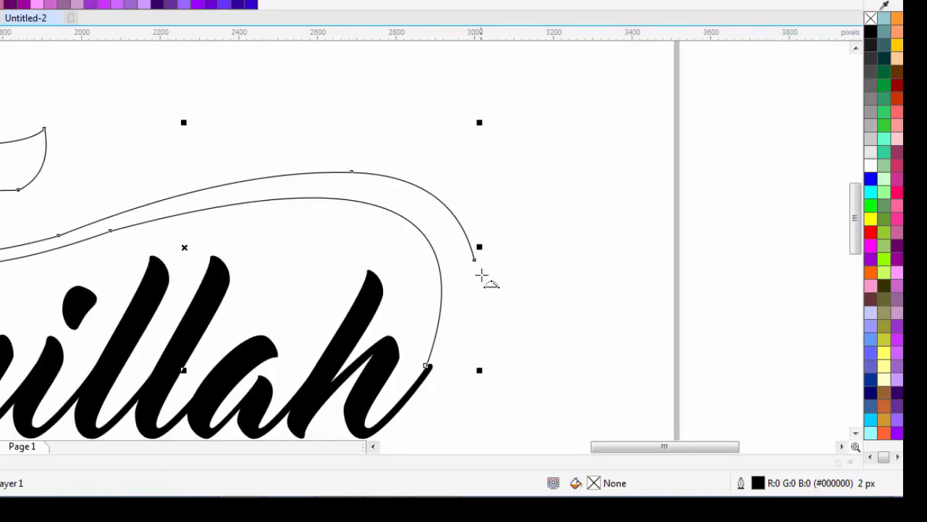
Step: Continue the swash's outer edge with a 3-point curve about 344 px across, bending down to the lower side of the h's tail
scroll(455, 375, "up", 1)
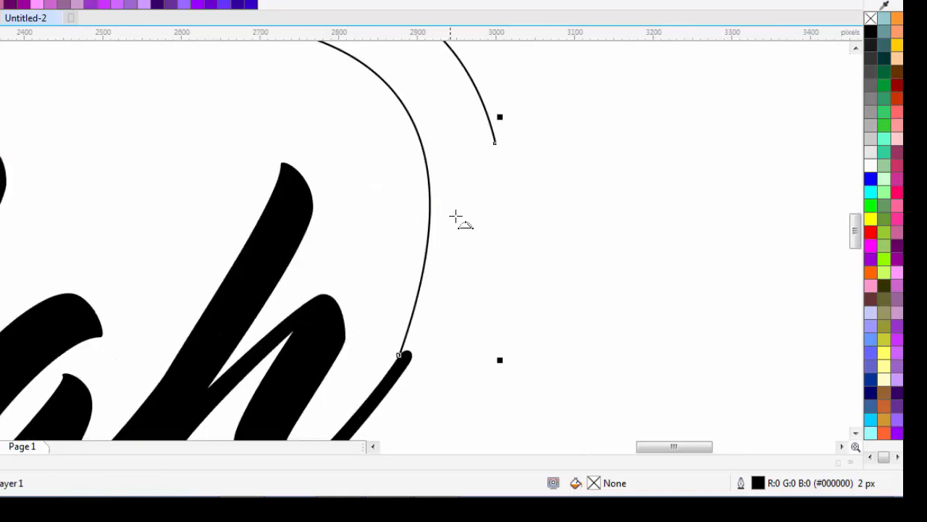
left_click(495, 143)
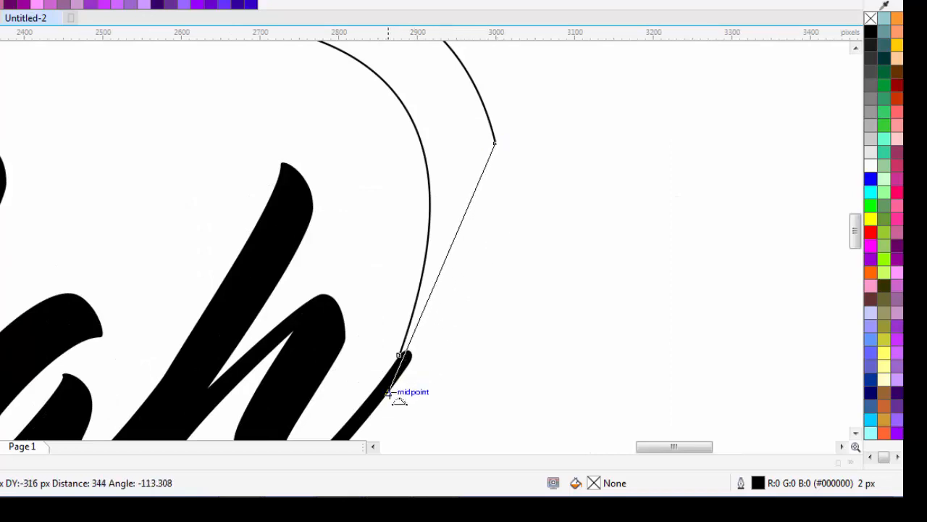
left_click_drag(388, 393, 469, 265)
Step: Close the swash outline with a short 3-point curve about 49 px across, joining the outer edge's end to the inner edge's node at the h's tail
scroll(444, 331, "down", 2)
scroll(430, 335, "up", 3)
scroll(391, 349, "up", 2)
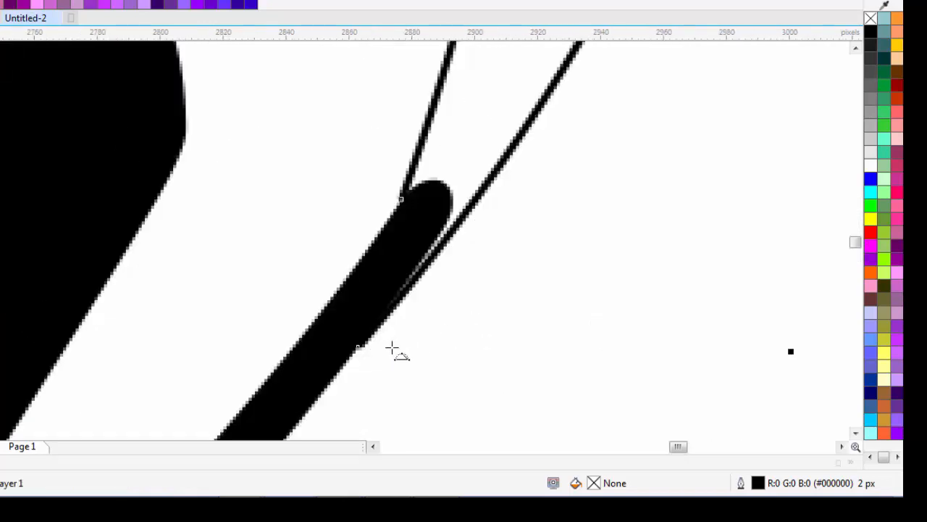
left_click(360, 348)
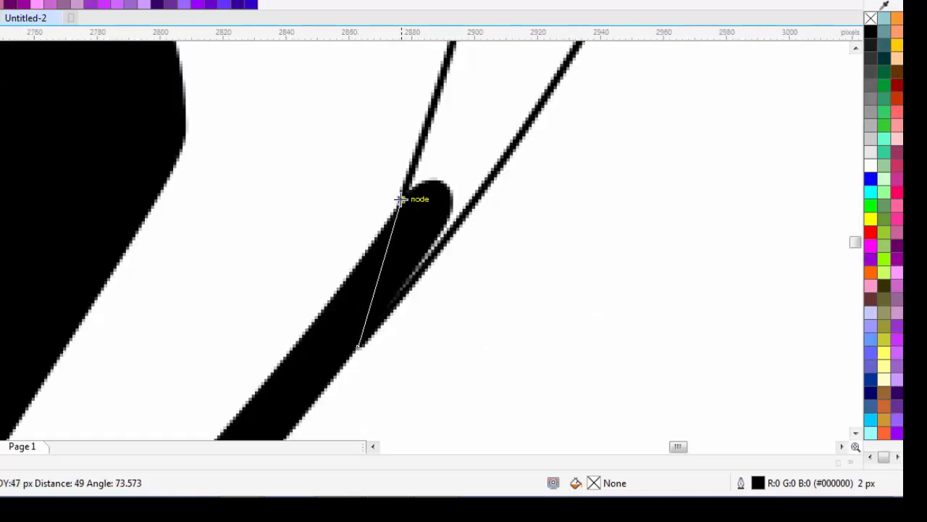
left_click_drag(401, 198, 362, 297)
scroll(370, 300, "down", 3)
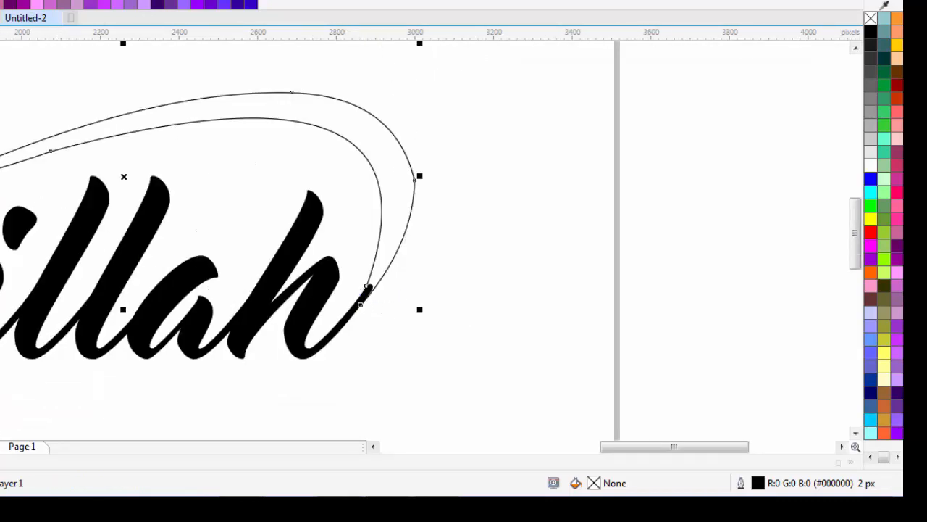
Step: Fill the closed swash with black, deselect it and review it together with the lettering
left_click(871, 32)
left_click(451, 221)
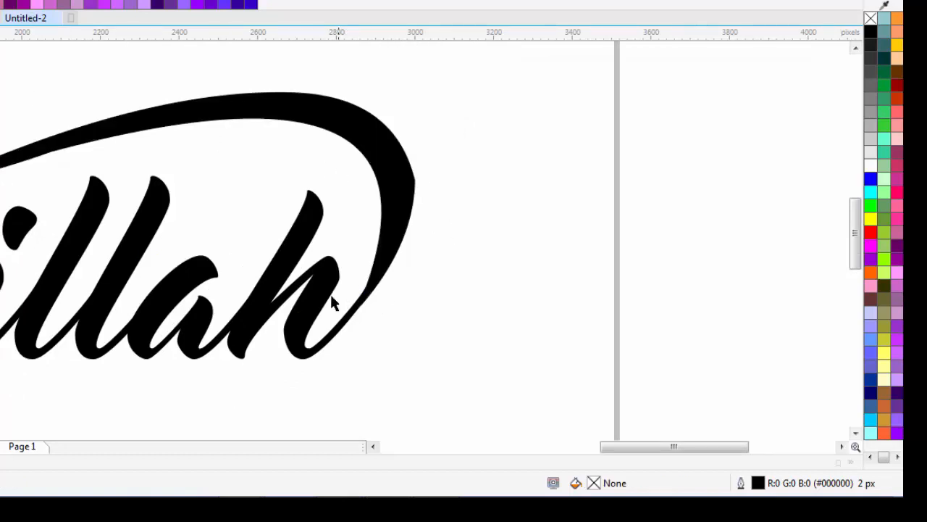
scroll(384, 305, "down", 2)
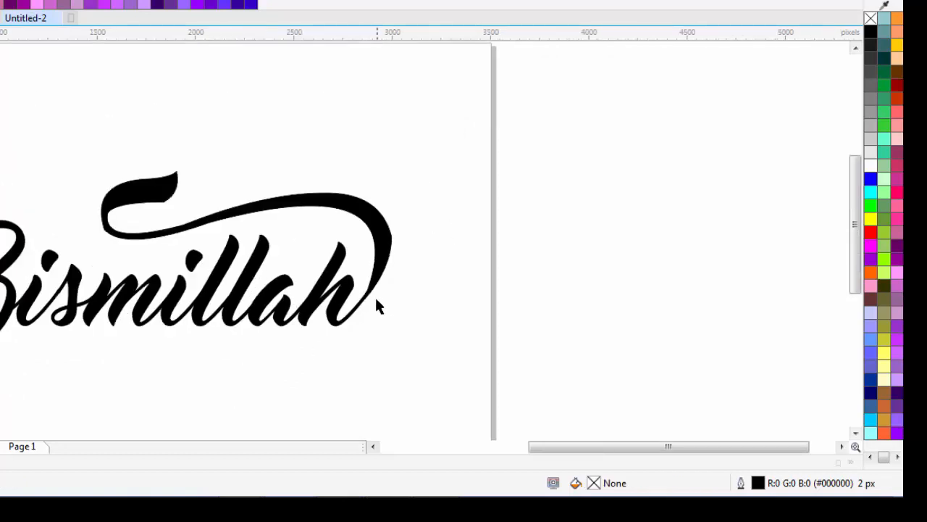
scroll(379, 304, "down", 2)
scroll(398, 301, "up", 4)
scroll(398, 301, "down", 2)
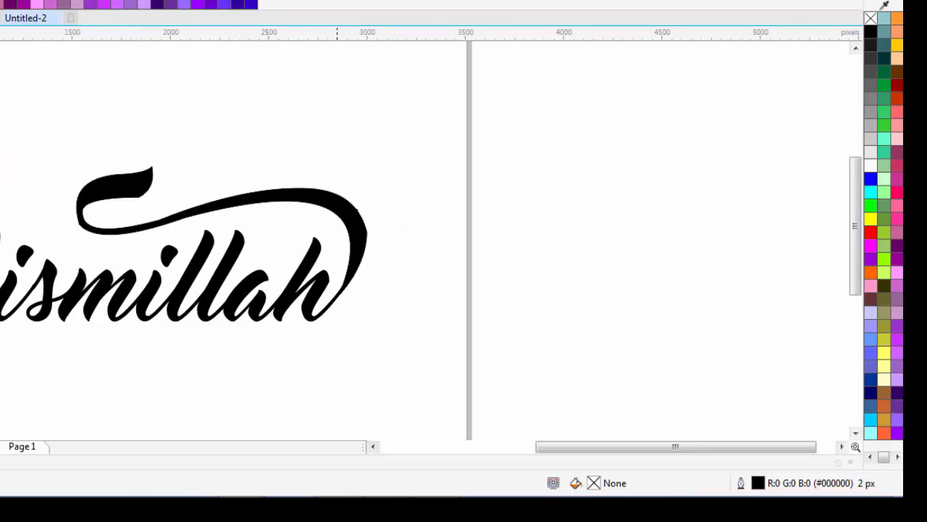
Step: Smooth the outer edge of the swash's left bend by adding a node at its leftmost point and deleting the lower corner node
left_click(337, 197)
scroll(131, 238, "up", 4)
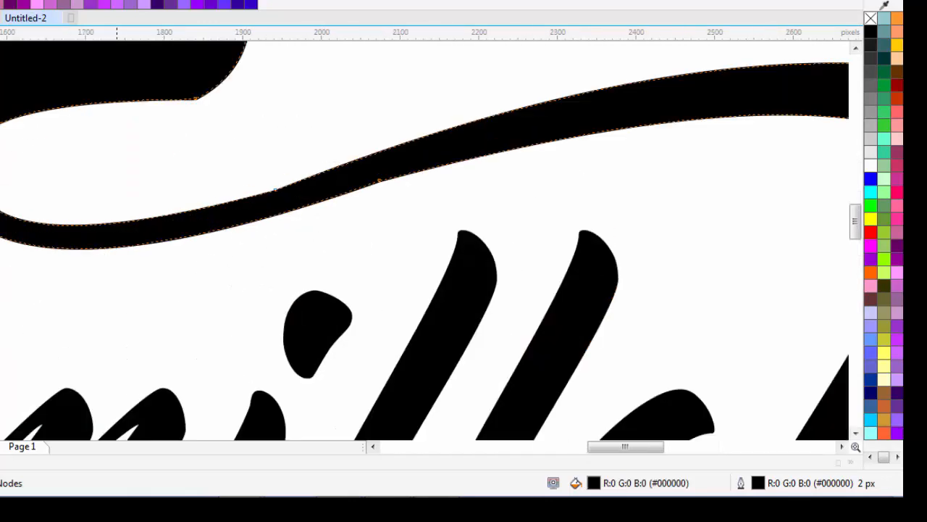
scroll(1, 181, "up", 1)
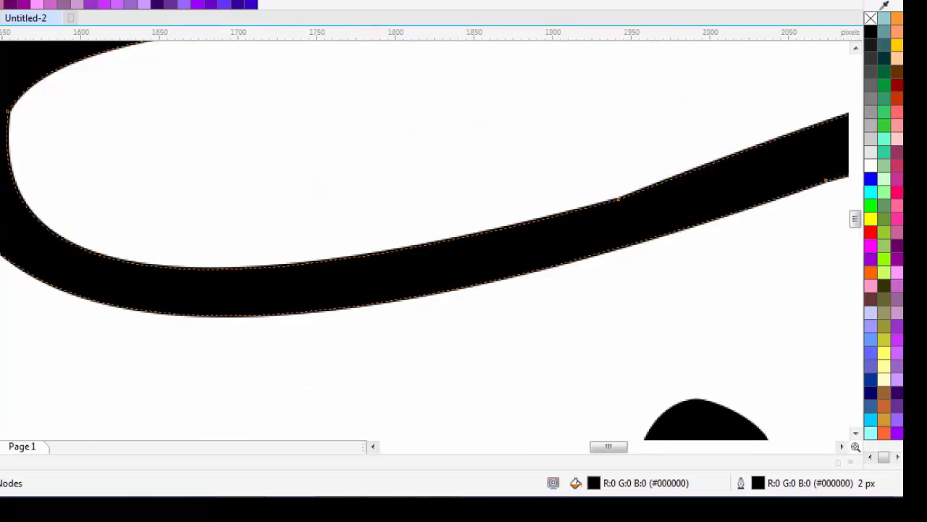
scroll(143, 299, "down", 1)
left_click_drag(44, 256, 55, 285)
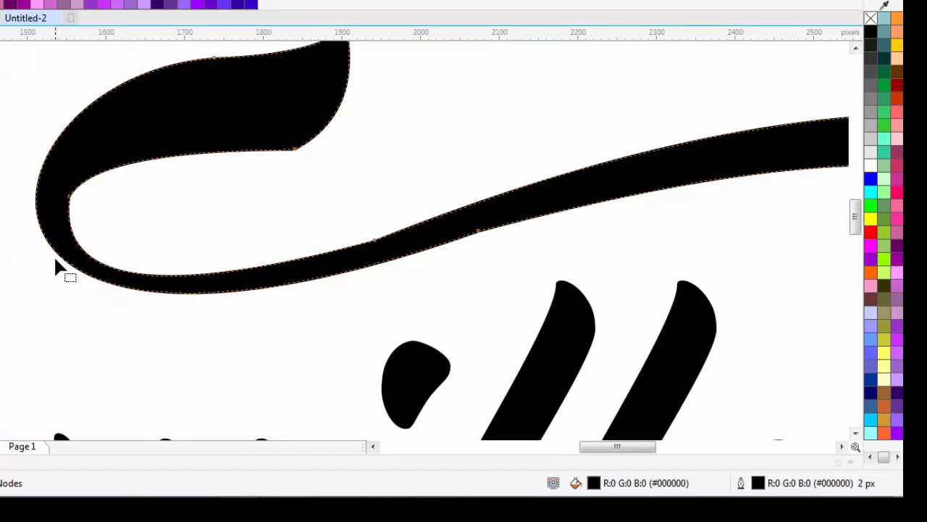
left_click(56, 260)
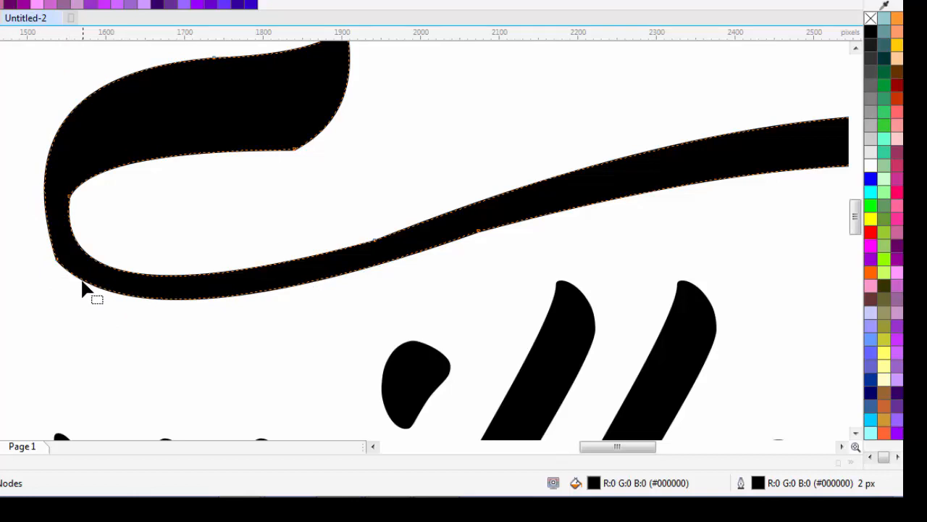
left_click(45, 190)
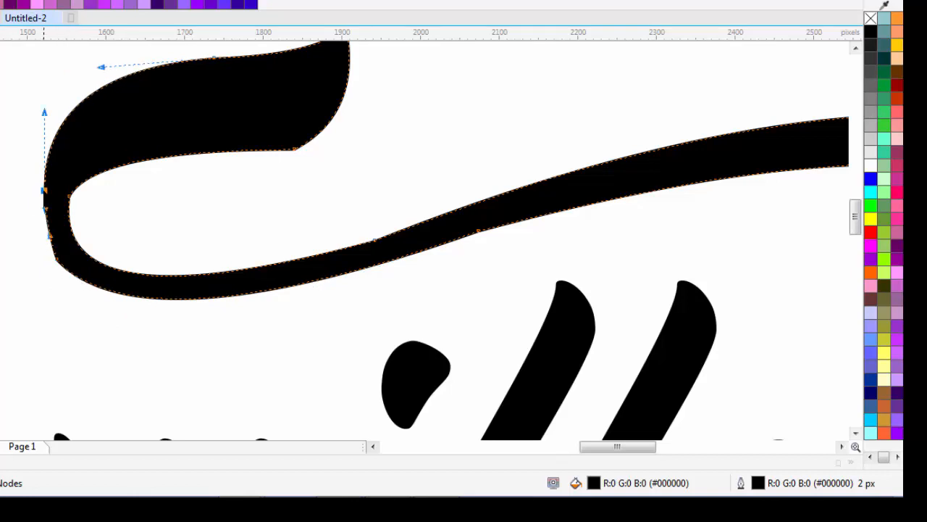
double_click(55, 260)
scroll(68, 308, "down", 1)
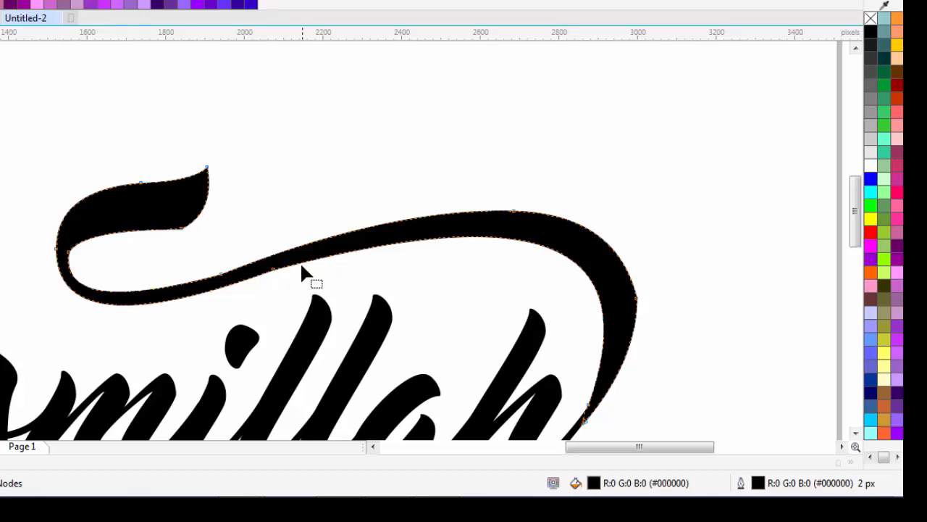
Step: Try to smooth the inside of the left bend by adding a node above its corner node and deleting the corner node
scroll(100, 248, "up", 1)
scroll(92, 242, "up", 1)
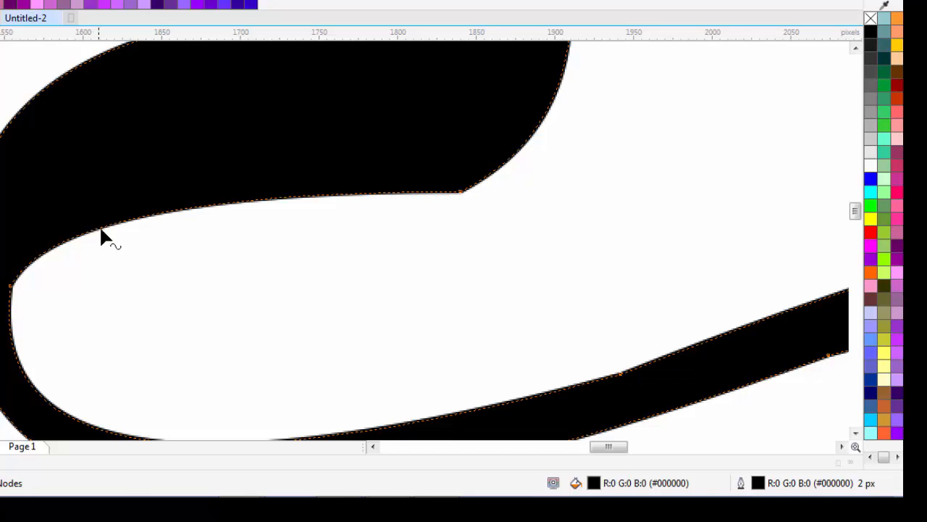
scroll(102, 230, "up", 3)
scroll(98, 223, "down", 5)
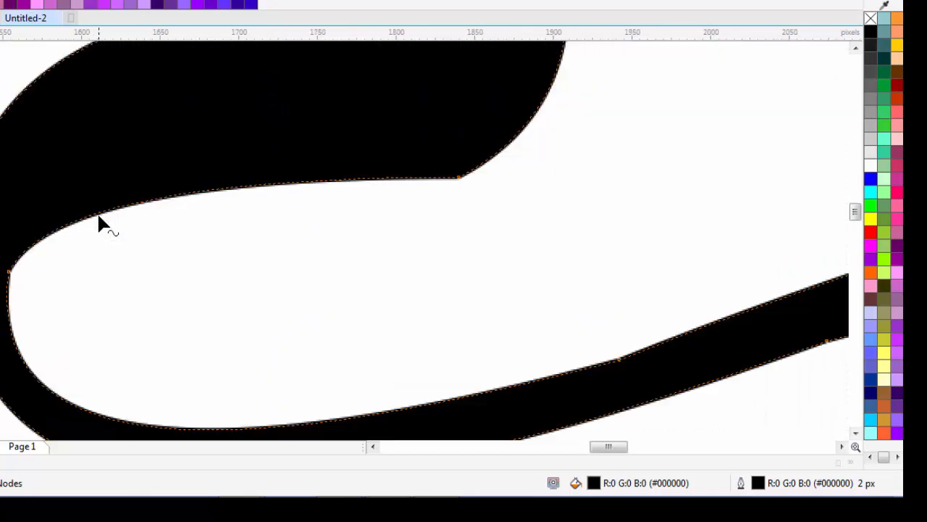
scroll(100, 223, "up", 1)
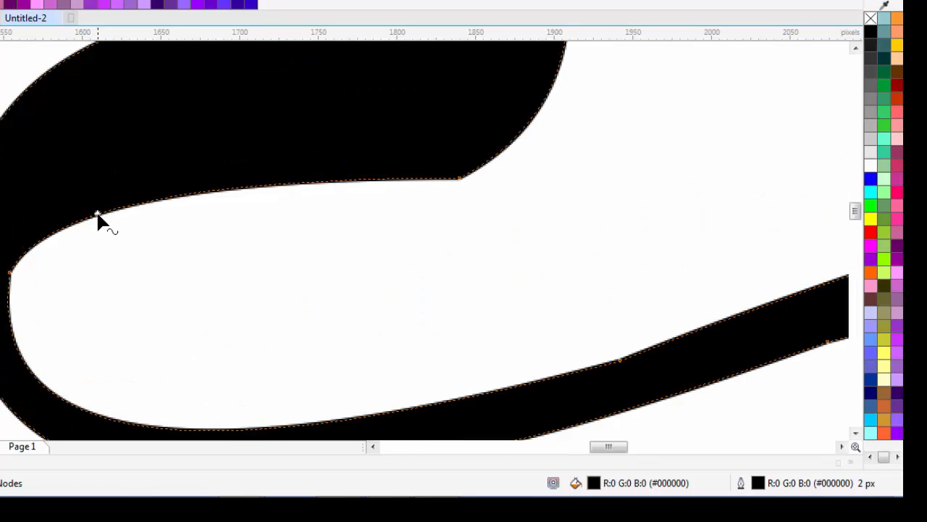
double_click(98, 213)
double_click(10, 272)
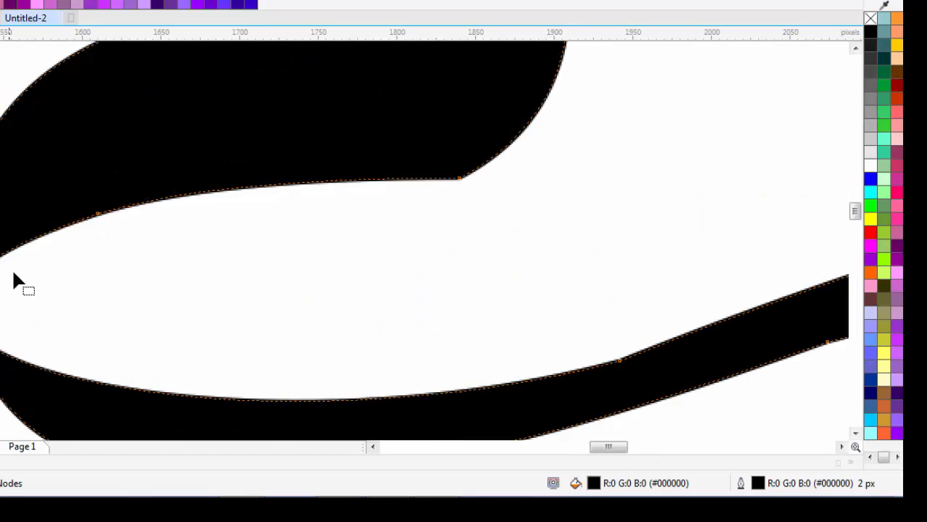
key("ctrl+z")
double_click(96, 214)
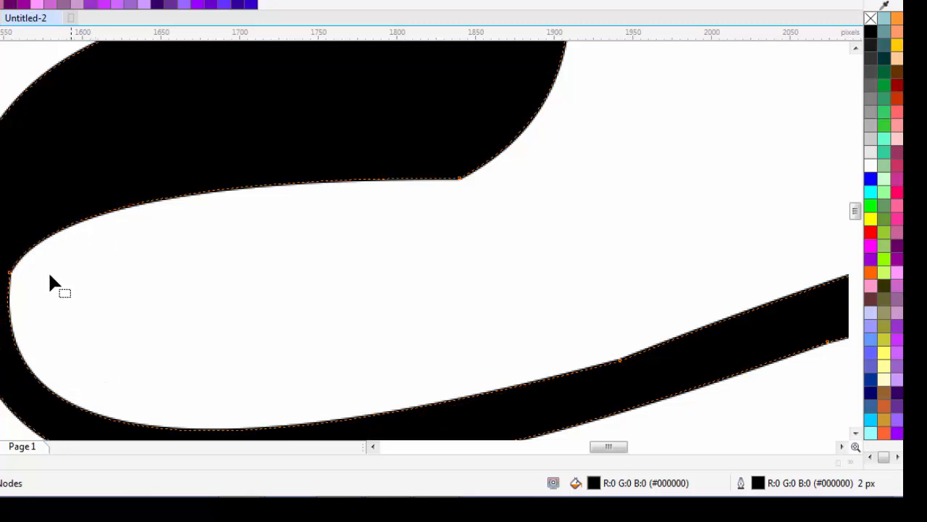
Step: Smooth the inside of the left bend by adding a node just below its corner node and deleting the corner node
double_click(19, 353)
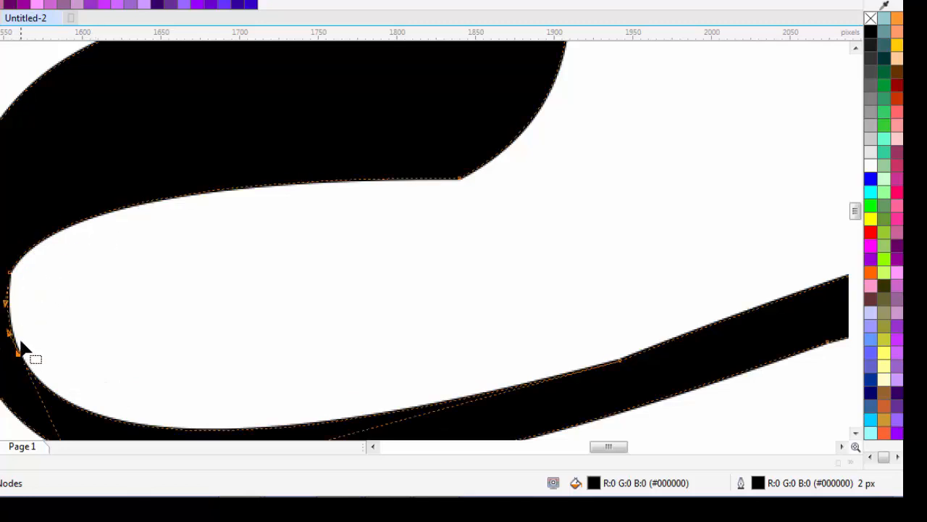
double_click(11, 273)
scroll(68, 262, "down", 2)
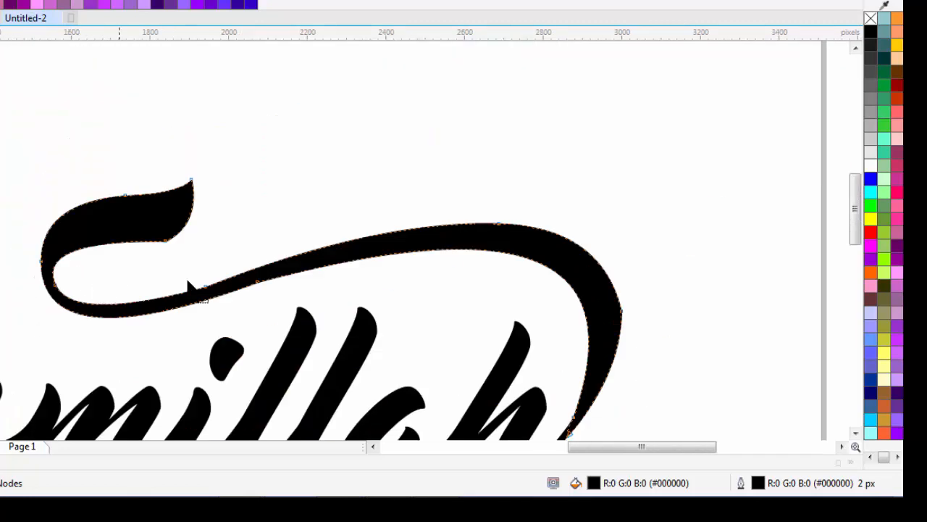
Step: Smooth the kink in the swash's upper edge by adding a node to its left and deleting the node at the kink
scroll(264, 282, "up", 1)
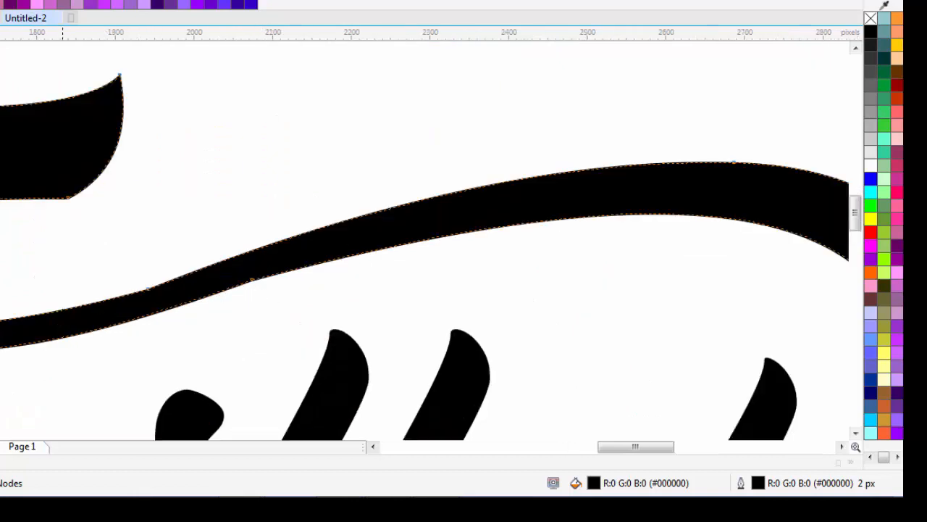
double_click(62, 309)
double_click(148, 288)
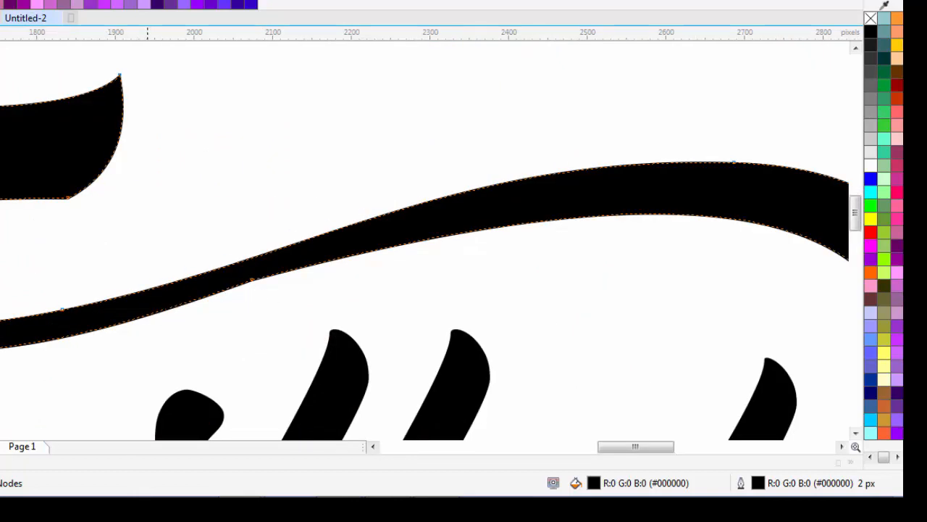
scroll(179, 287, "down", 1)
Step: Smooth the kink in the swash's lower edge by adding a node to its right and deleting the node at the kink
scroll(242, 284, "up", 1)
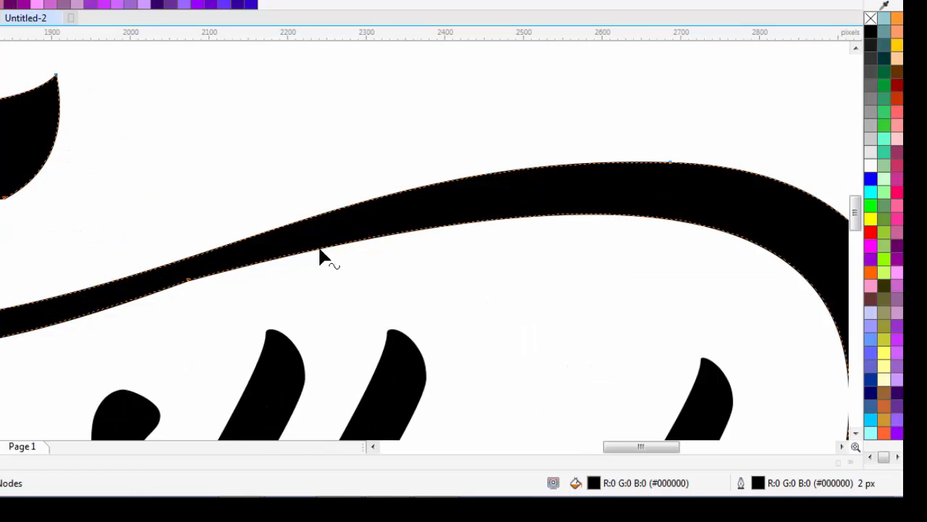
double_click(318, 247)
double_click(188, 281)
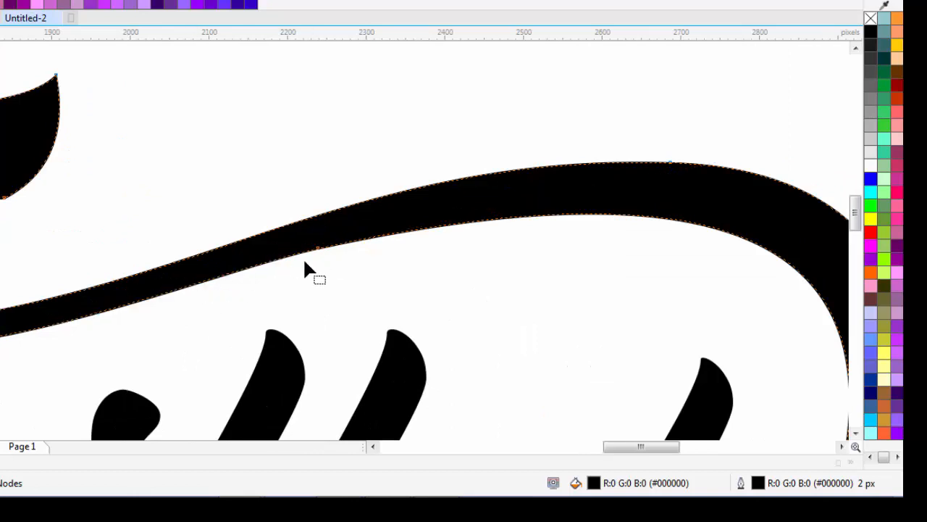
scroll(187, 308, "down", 2)
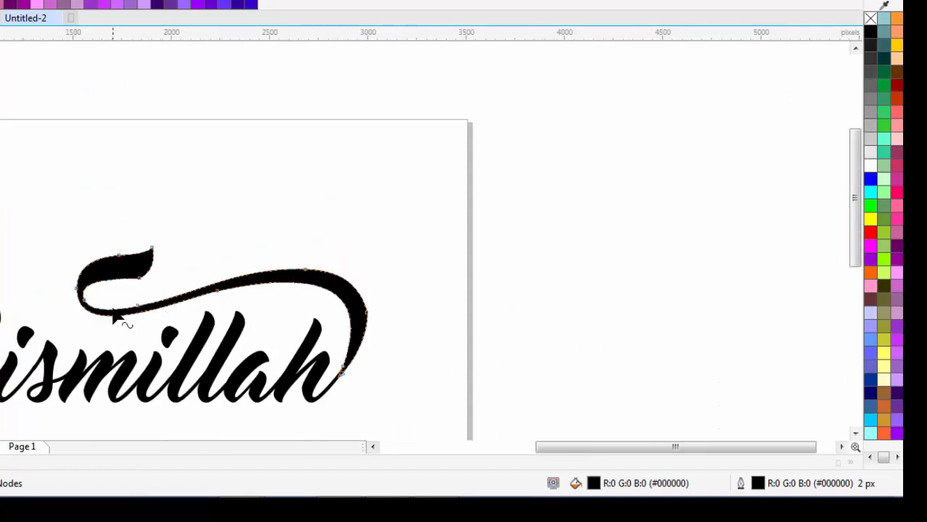
Step: Slim the swash's right arch by moving its outermost node inward and slightly up, then deselect the shape
scroll(360, 375, "up", 2)
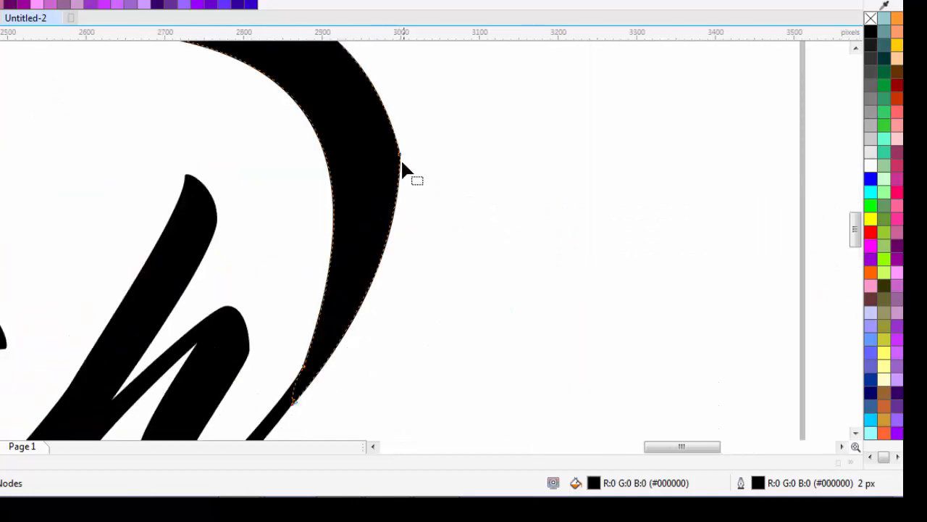
scroll(290, 363, "down", 1)
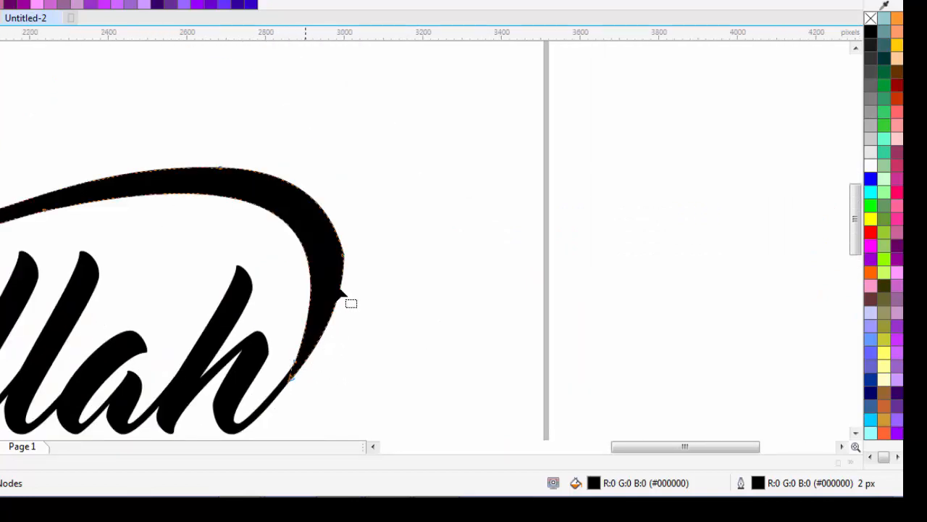
left_click(343, 255)
left_click_drag(343, 255, 333, 251)
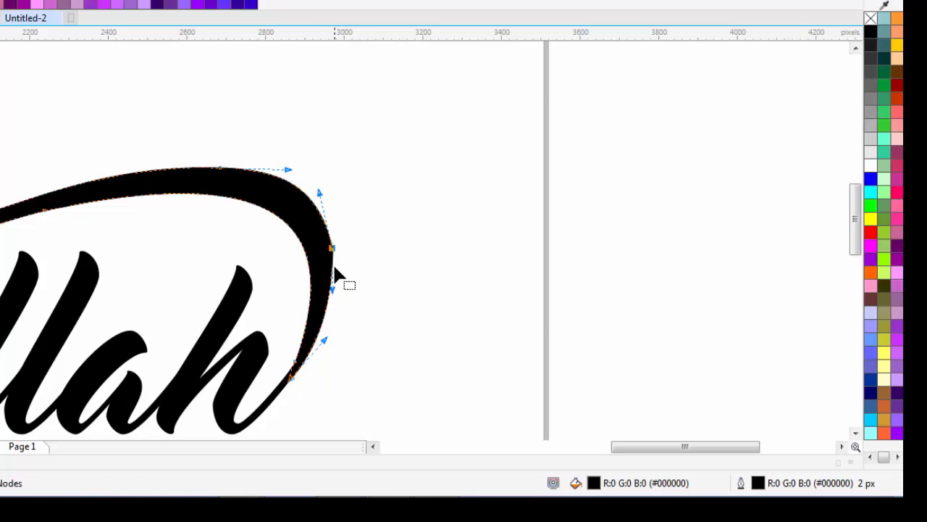
scroll(356, 224, "down", 2)
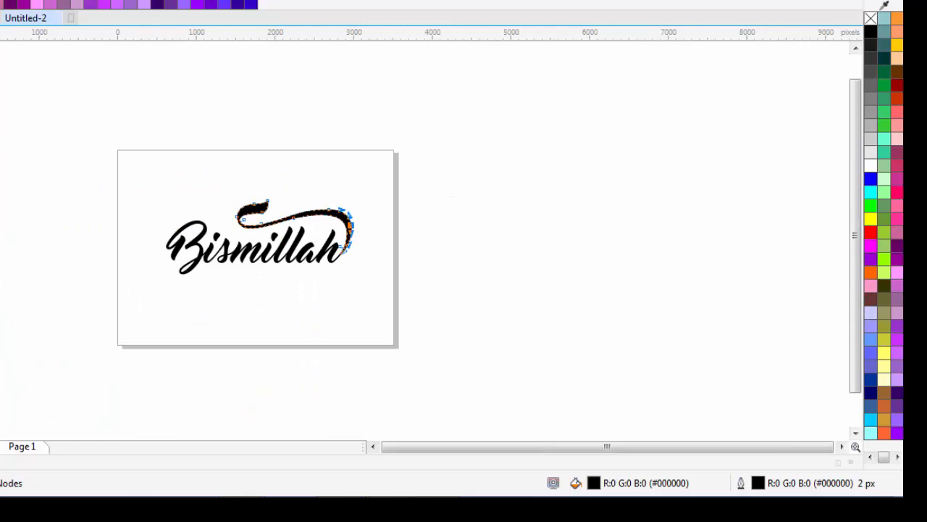
key("Escape")
Step: Try moving the swash and the letter h apart as separate objects, undoing each move
scroll(331, 207, "up", 1)
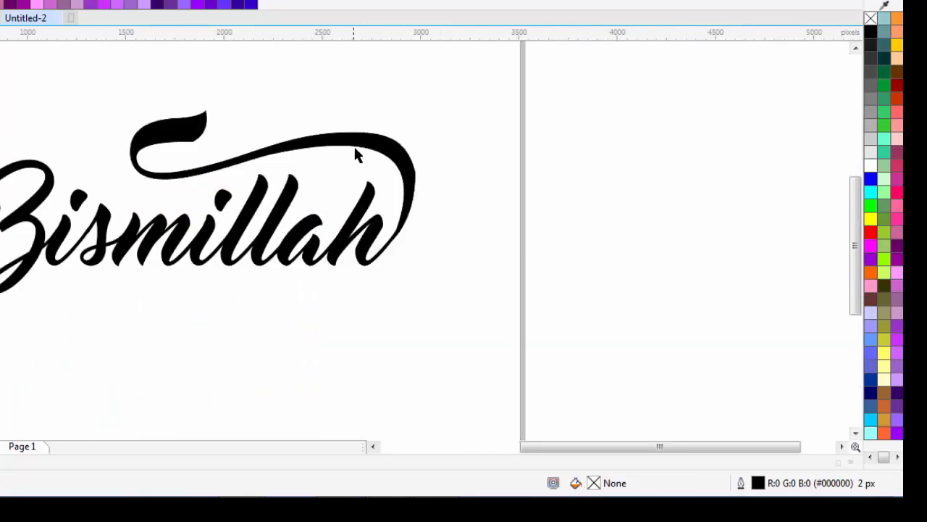
left_click_drag(366, 145, 385, 122)
key("ctrl+z")
left_click(447, 192)
scroll(408, 213, "up", 1)
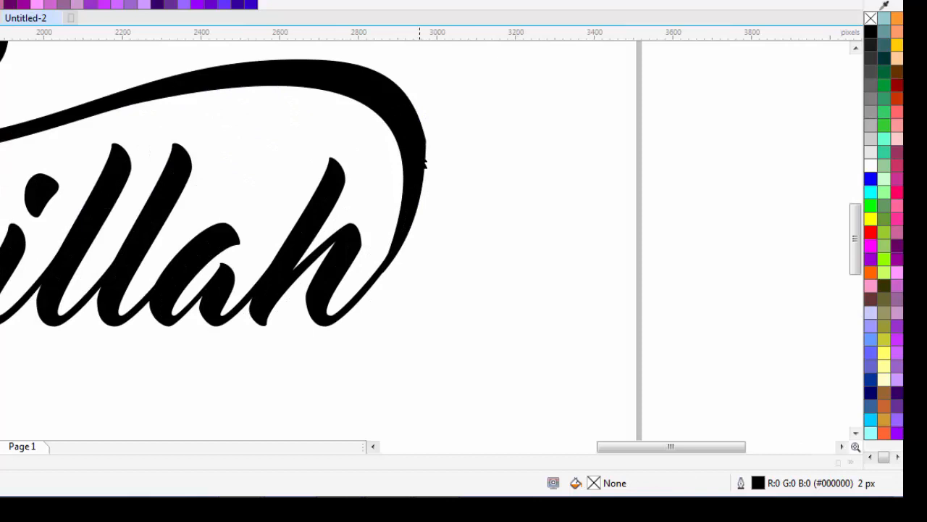
left_click_drag(420, 157, 445, 139)
key("ctrl+z")
left_click(438, 142)
left_click_drag(349, 264, 340, 362)
key("ctrl+z")
left_click(452, 244)
left_click_drag(417, 178, 493, 160)
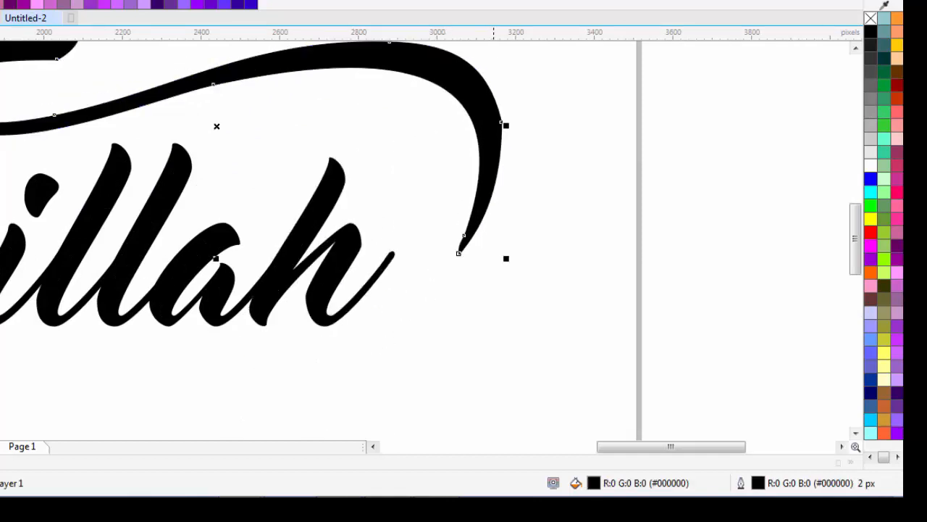
key("ctrl+z")
Step: Place the swash back against the tail of the letter h and weld the two into one curve object
left_click(464, 243)
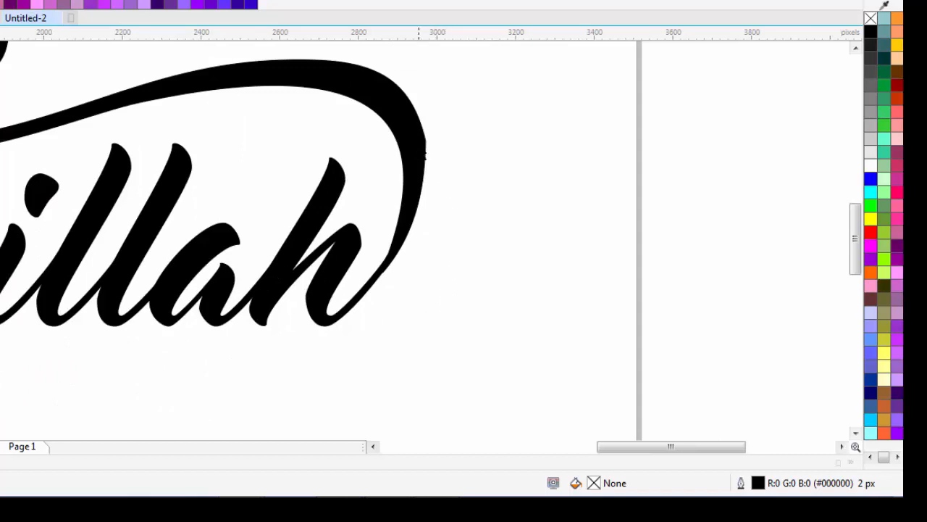
left_click(418, 158)
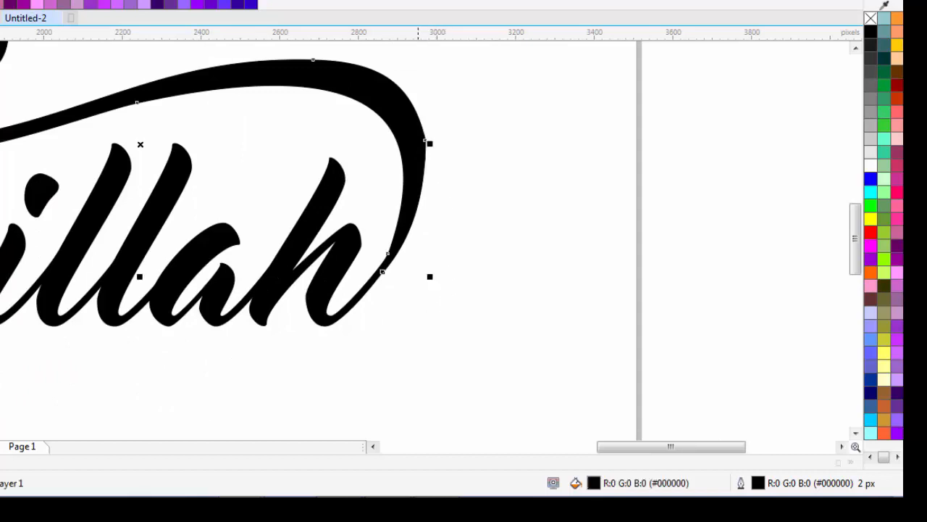
left_click(319, 293, "shift")
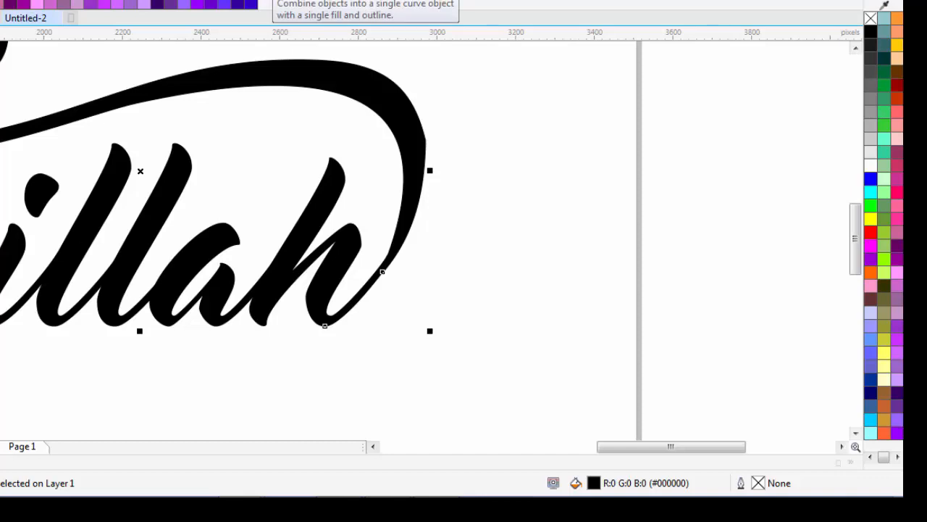
left_click(871, 393)
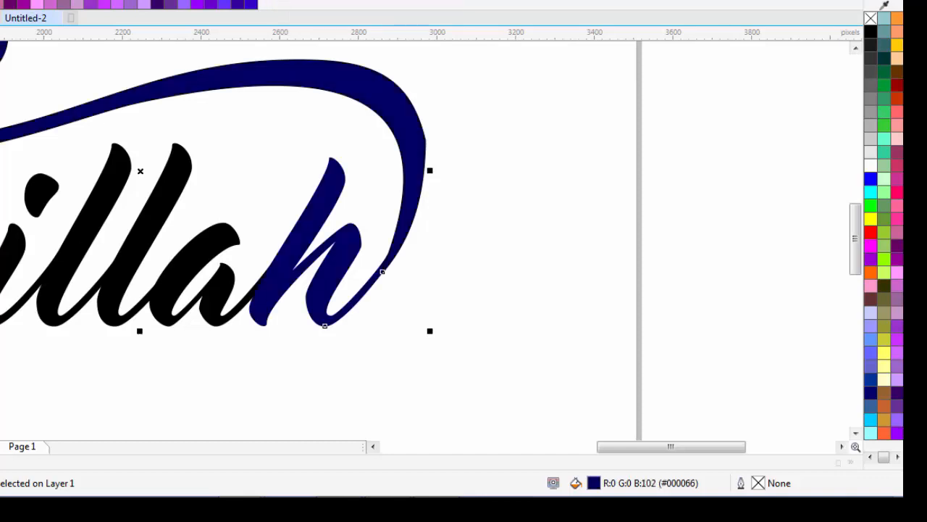
key("ctrl+z")
left_click(285, 2)
Step: Try moving the welded swash and letter h aside as one object, undo the move and deselect
left_click_drag(425, 152, 518, 148)
key("ctrl+z")
left_click(513, 159)
Step: Smooth the inner edge where the swash meets the letter h by adding a node higher up and deleting the node at the joint
scroll(434, 240, "down", 1)
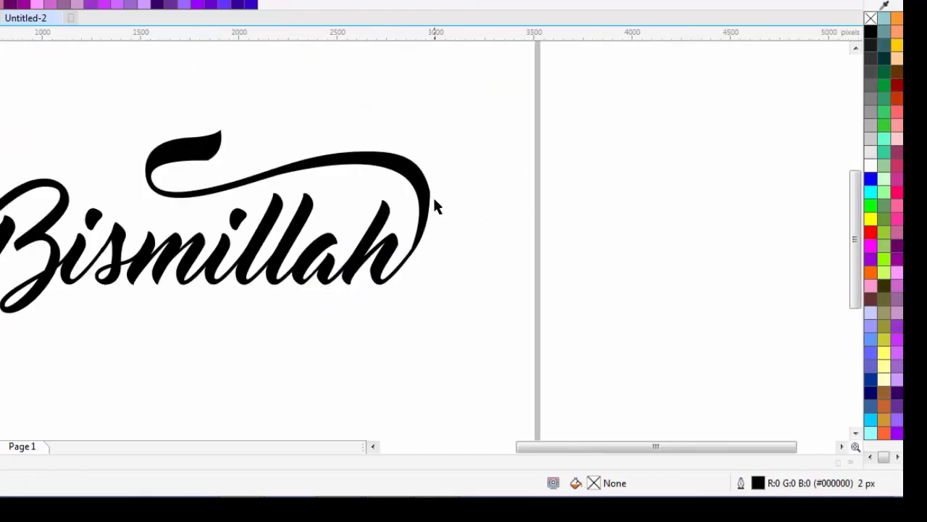
scroll(434, 200, "up", 1)
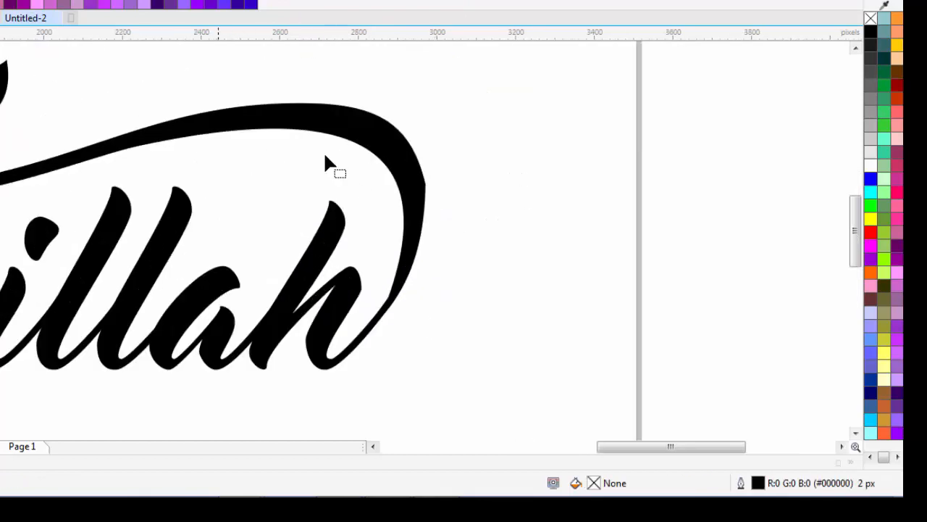
left_click(421, 190)
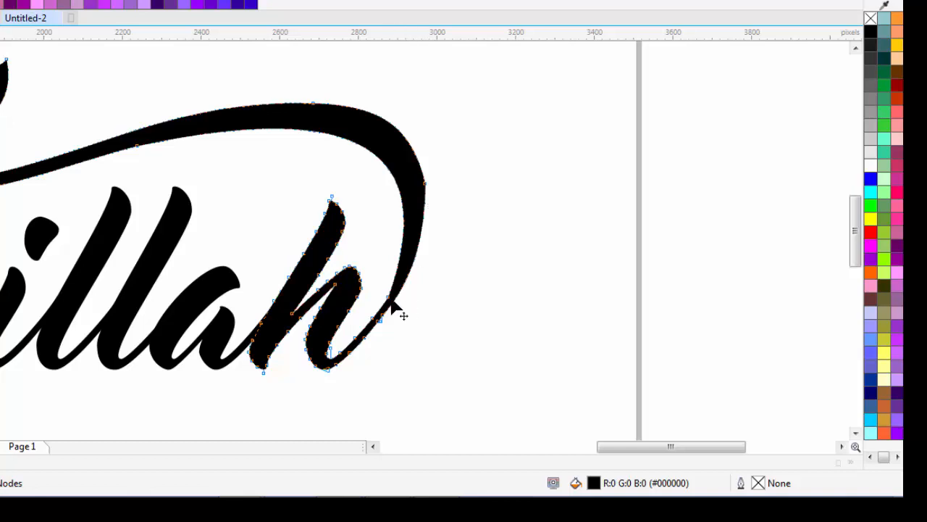
scroll(397, 311, "up", 2)
scroll(397, 311, "down", 1)
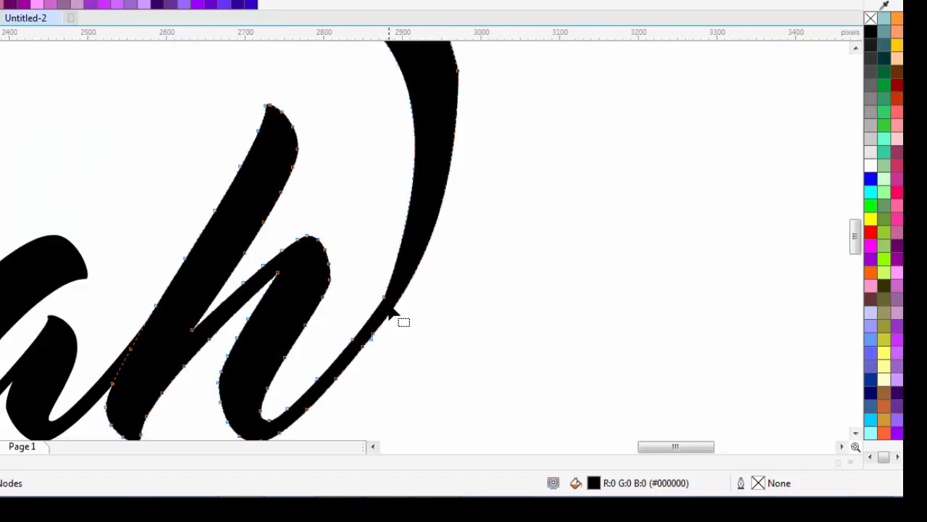
left_click(391, 311)
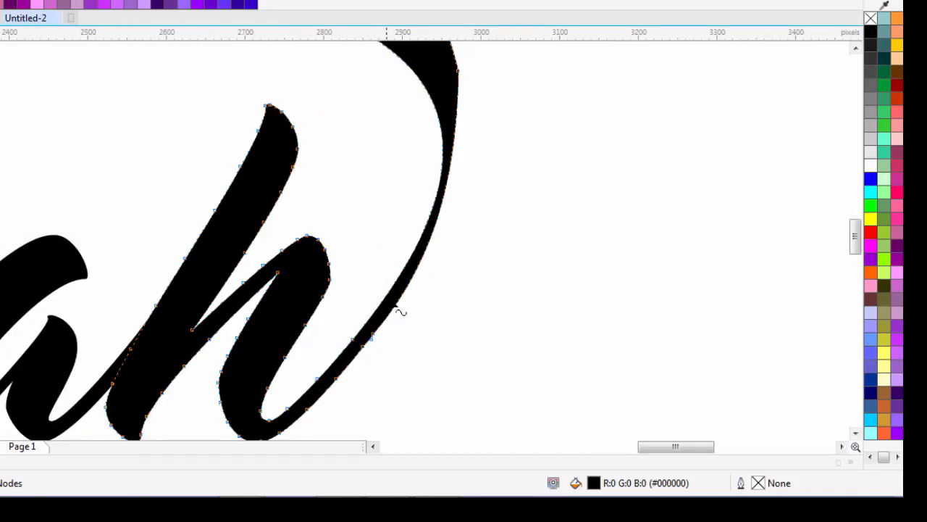
double_click(414, 172)
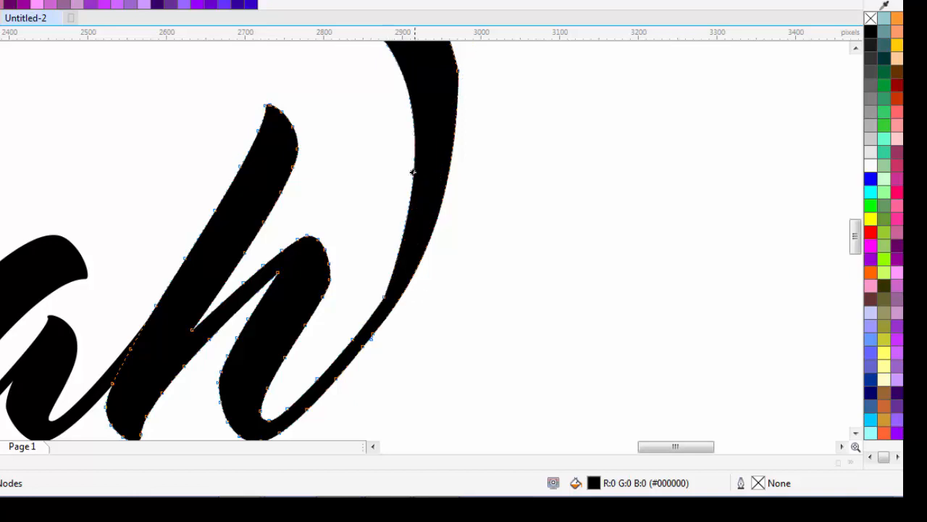
double_click(384, 297)
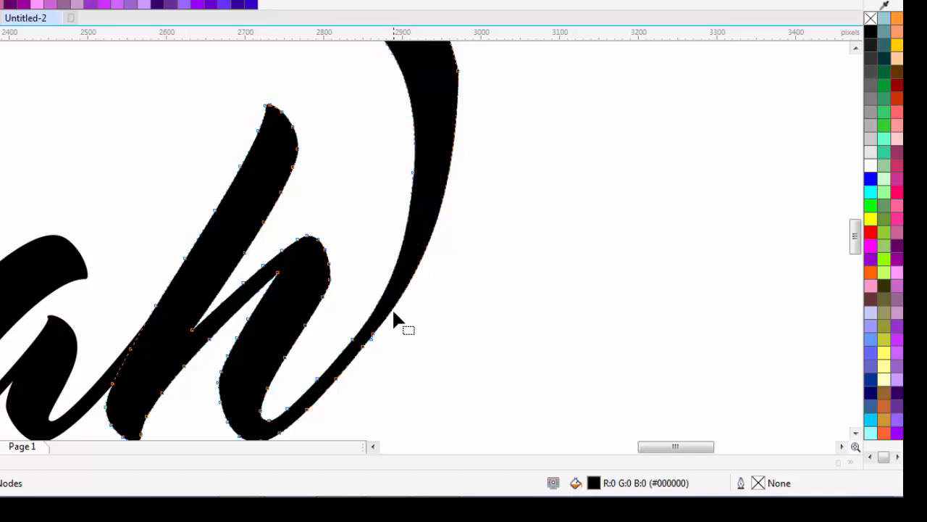
Step: Smooth the swash's outer edge by adding a node above the kink and deleting the nodes at the kink and at the joint with the h
scroll(372, 337, "down", 1)
scroll(450, 186, "down", 1)
left_click_drag(443, 176, 444, 110)
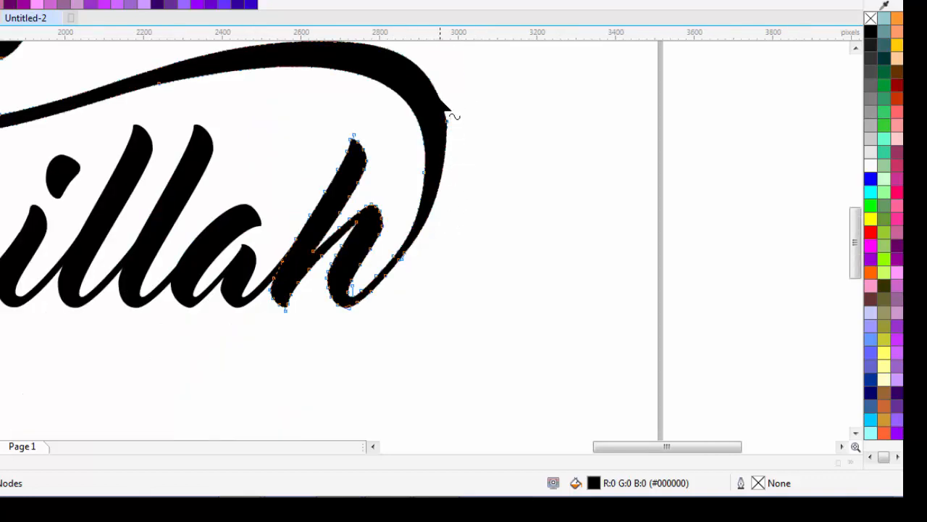
left_click(437, 96)
double_click(447, 121)
scroll(410, 250, "up", 2)
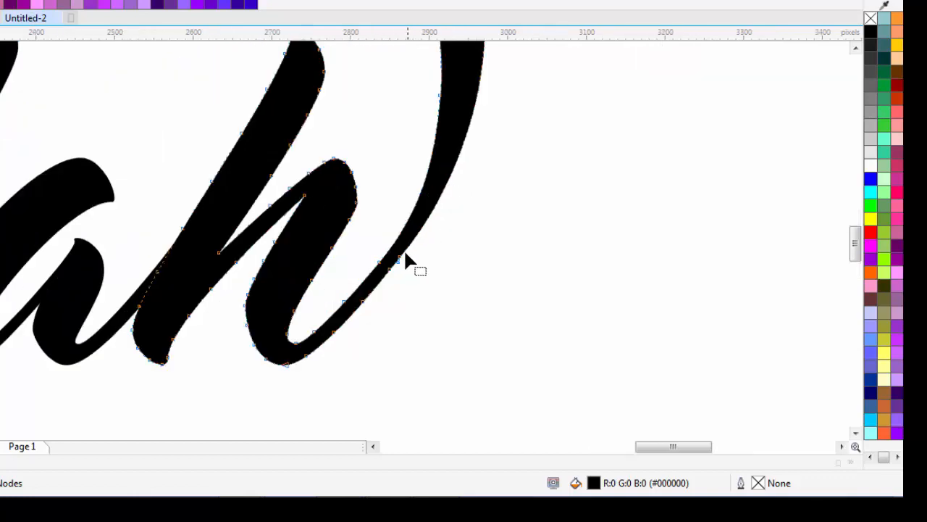
double_click(399, 257)
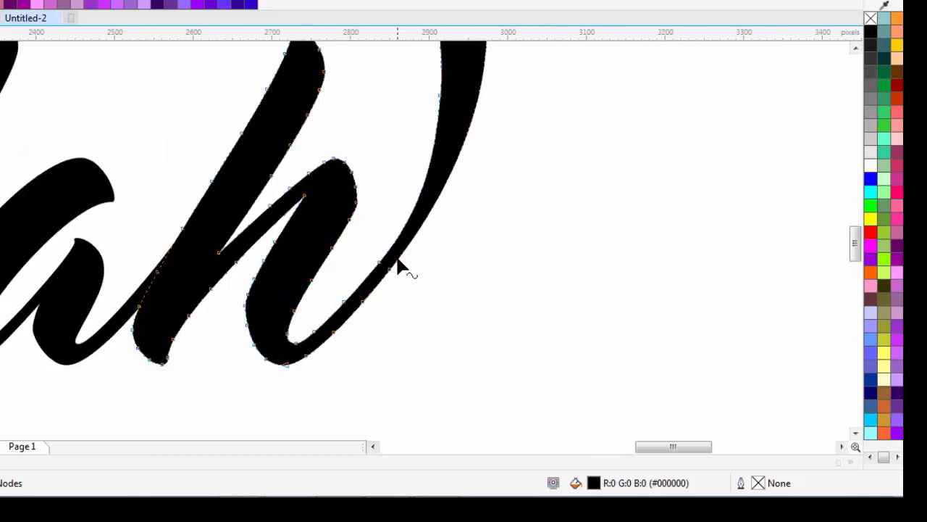
Step: Refine the bend of the swash's inner edge beside the h by adjusting the curve at its inner node
scroll(395, 265, "down", 3)
scroll(413, 246, "up", 2)
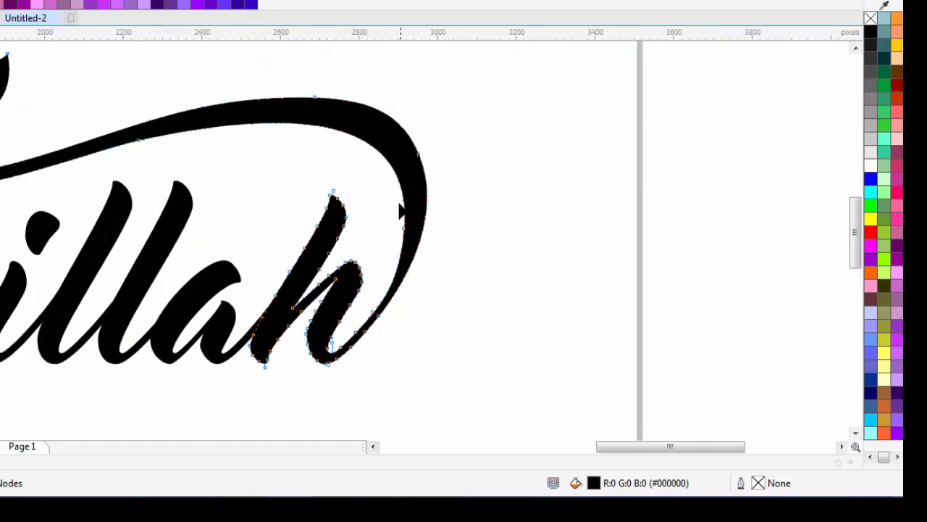
scroll(390, 242, "up", 2)
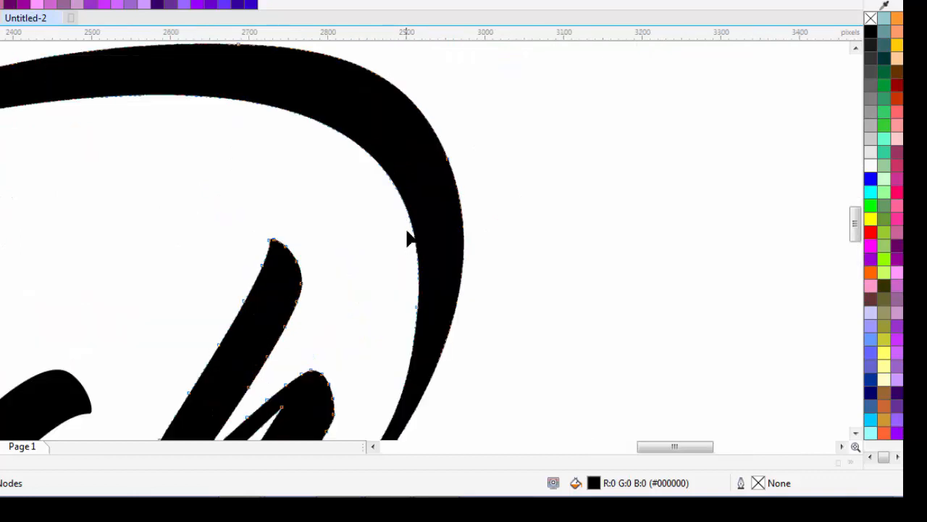
left_click(417, 307)
left_click_drag(431, 194, 435, 188)
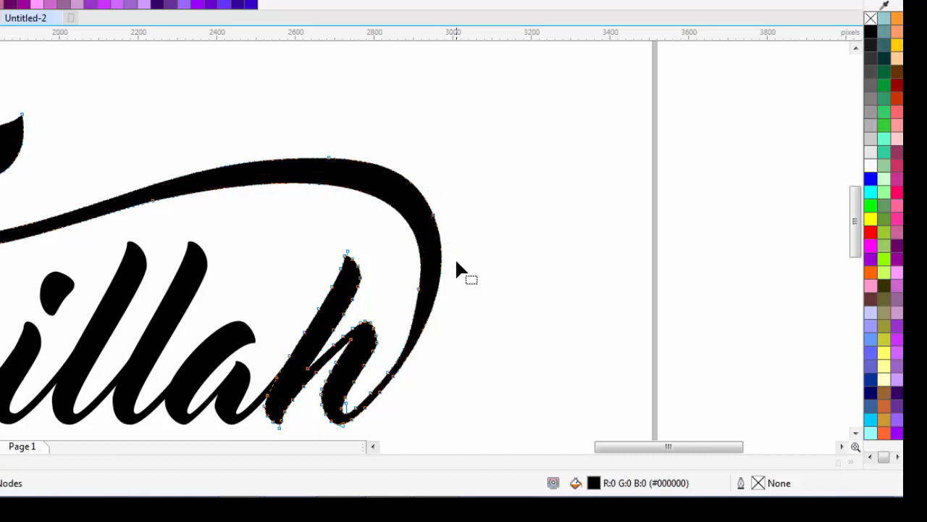
Step: Refine the swash's outer arch by moving its upper node slightly left and its bend node slightly inward and down, then deselect
scroll(444, 274, "up", 2)
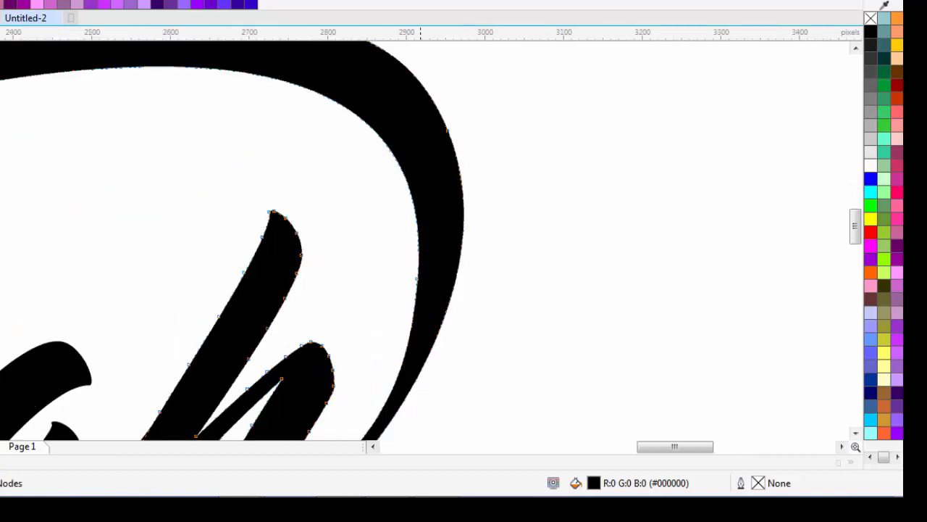
scroll(460, 261, "down", 3)
scroll(459, 261, "up", 2)
scroll(460, 261, "down", 2)
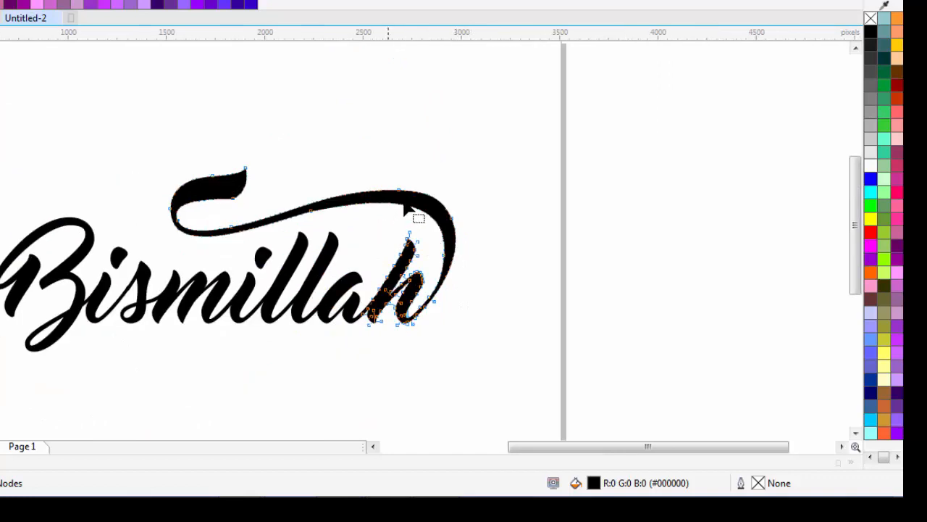
scroll(406, 209, "up", 3)
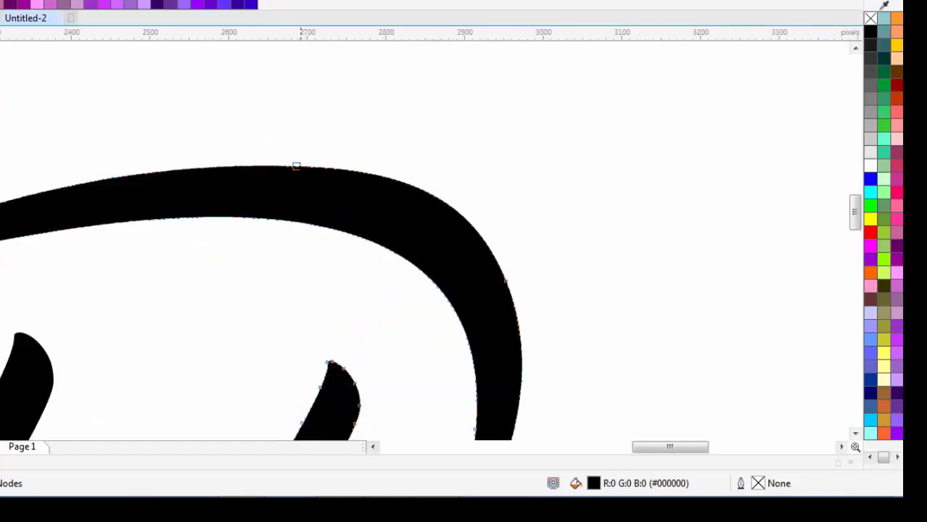
left_click(296, 166)
left_click_drag(296, 166, 275, 165)
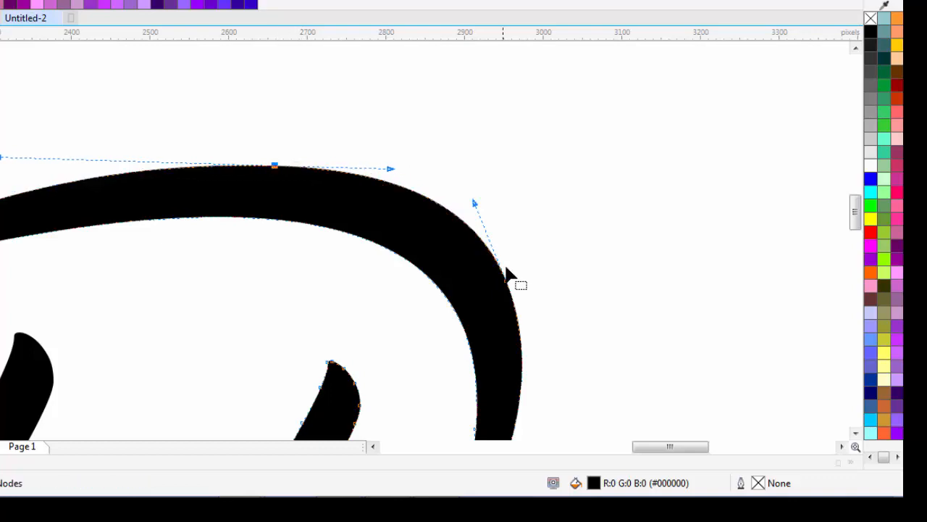
mouse_move(516, 297)
left_mouse_down()
mouse_move(494, 299)
mouse_move(511, 300)
left_mouse_up()
scroll(510, 300, "down", 1)
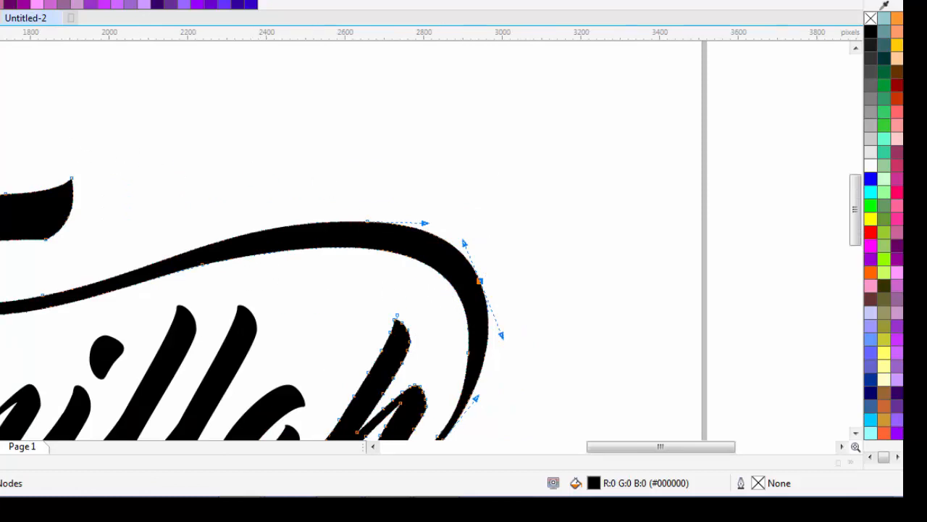
left_click(66, 119)
left_click(171, 125)
Step: Examine the swash, its joint with the letter h and the overall lettering, both close up and as a whole
scroll(303, 219, "down", 1)
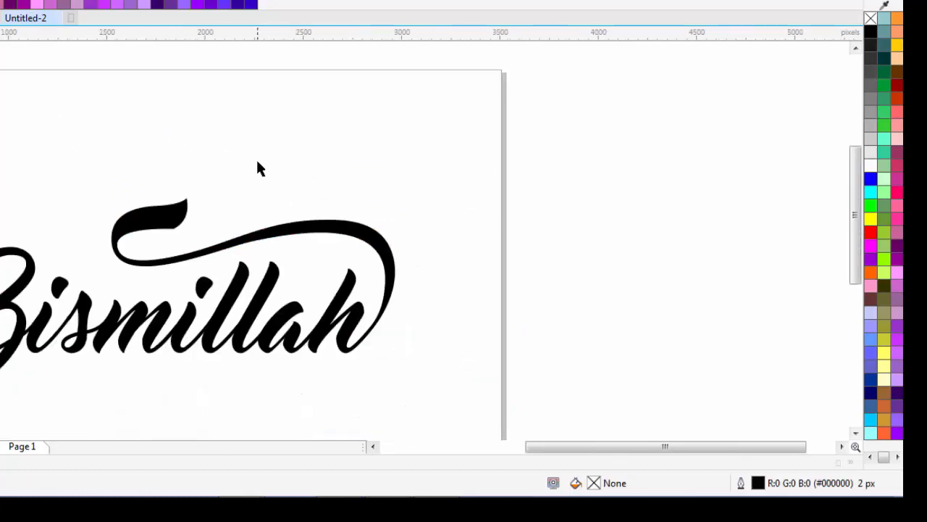
scroll(280, 180, "down", 1)
scroll(227, 217, "up", 1)
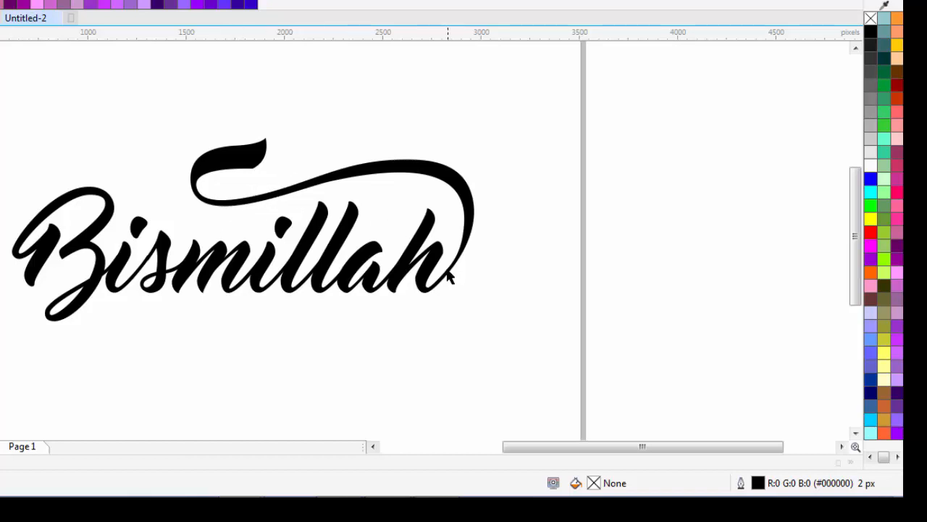
scroll(451, 275, "up", 1)
scroll(330, 247, "down", 1)
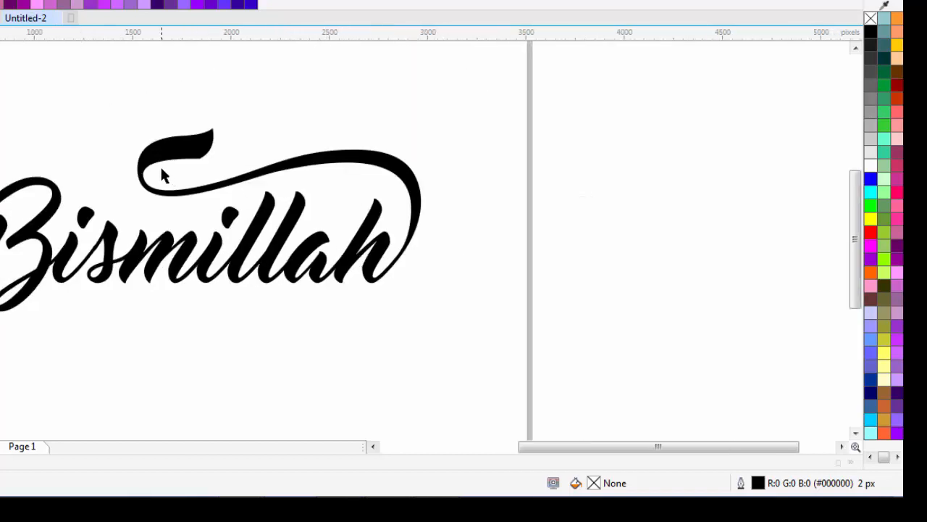
scroll(194, 218, "down", 2)
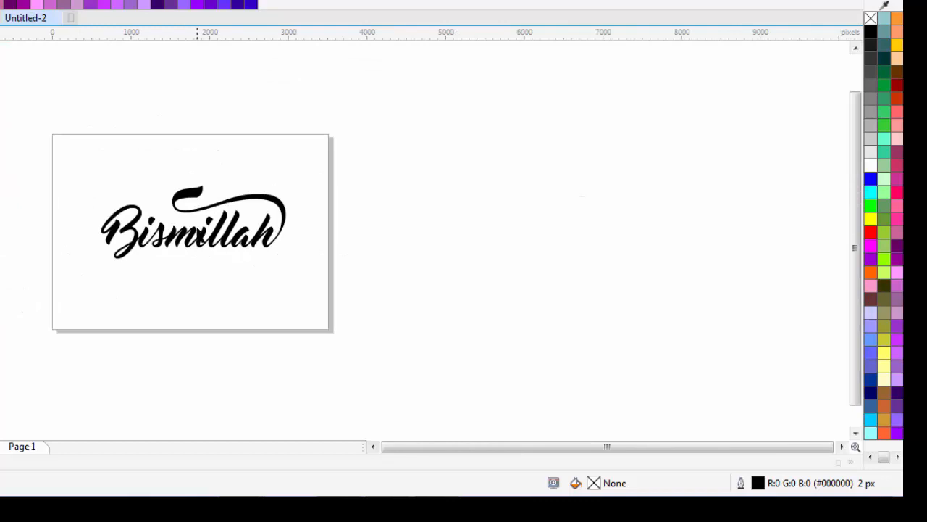
scroll(192, 252, "up", 2)
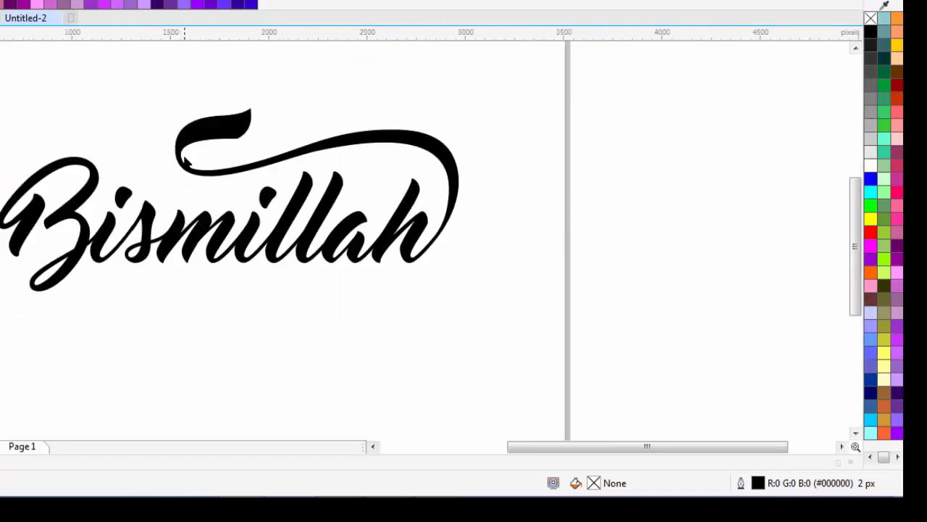
Step: Select all nine objects of the lettering and fill them with white
scroll(211, 241, "down", 2)
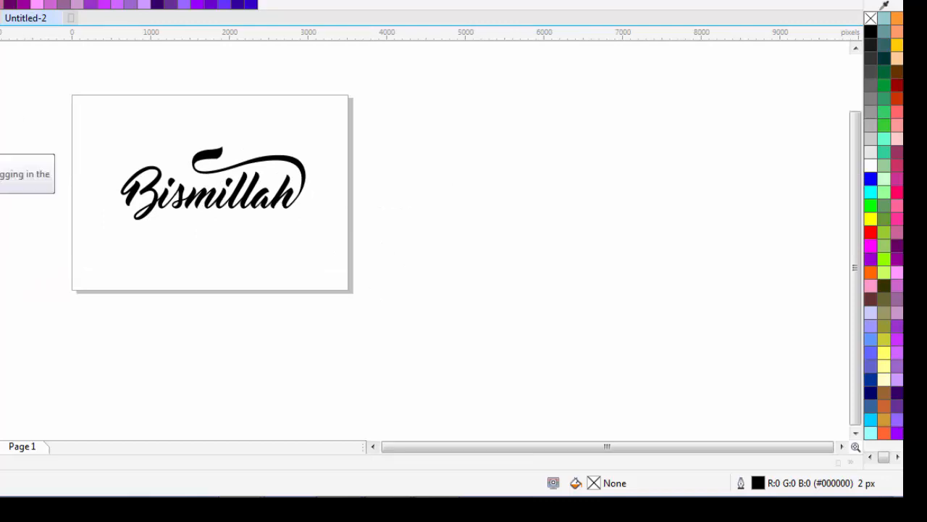
left_click_drag(2, 96, 468, 276)
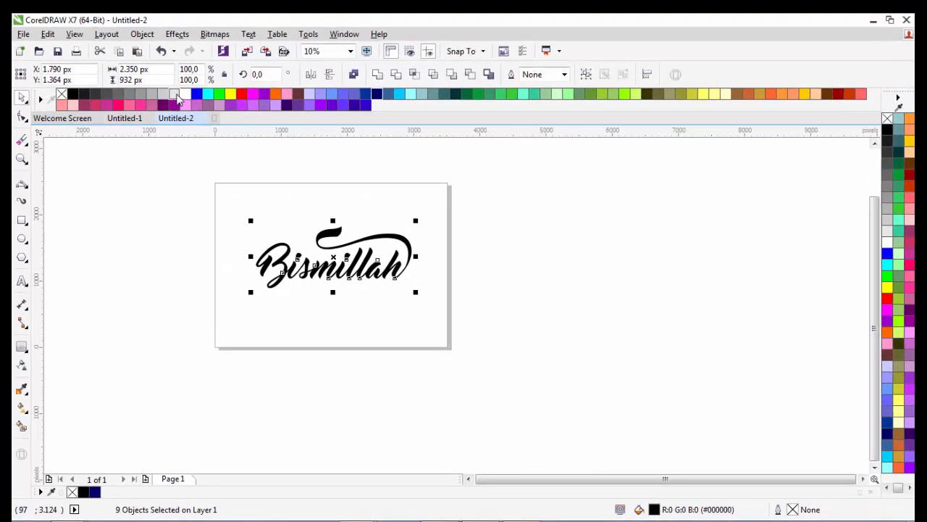
left_click(176, 95)
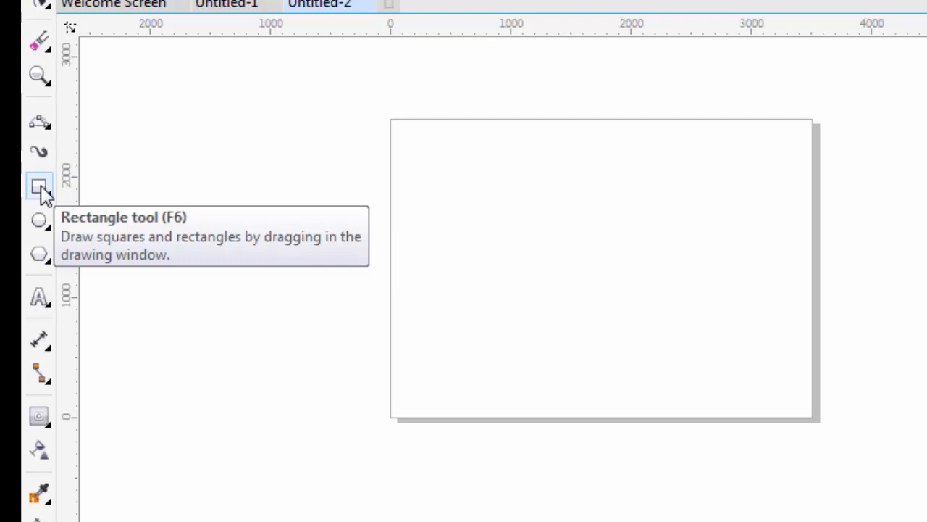
Step: Add a page-sized background rectangle behind the white lettering, fill it with near-black grey, and deselect it
double_click(42, 192)
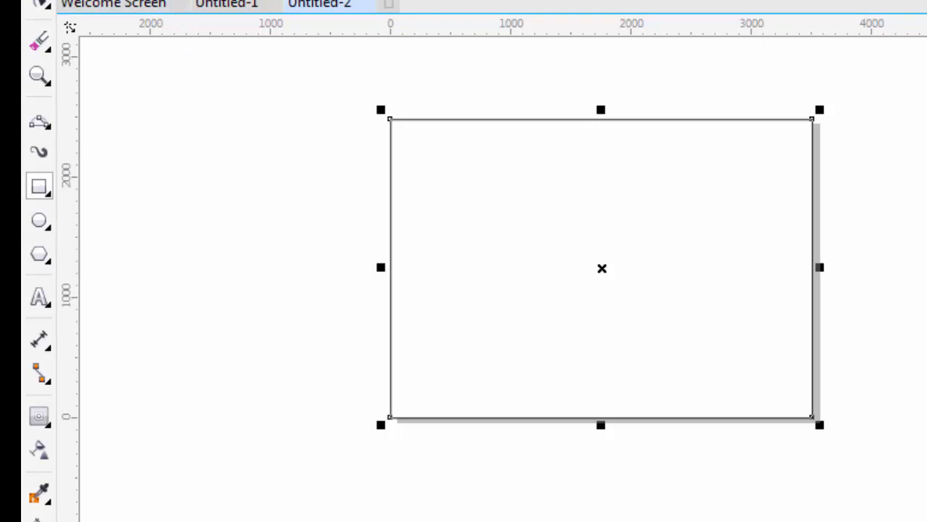
left_click(181, 2)
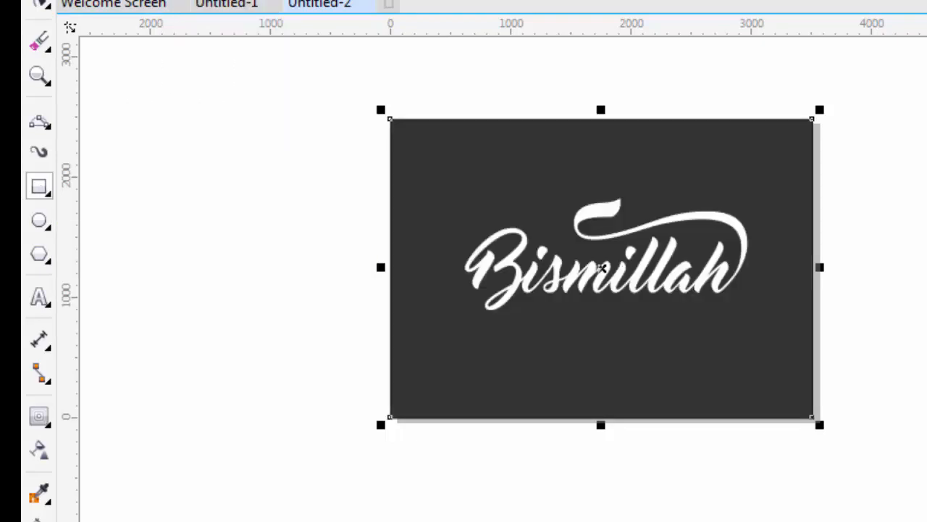
left_click(174, 1)
key("space")
left_click(221, 196)
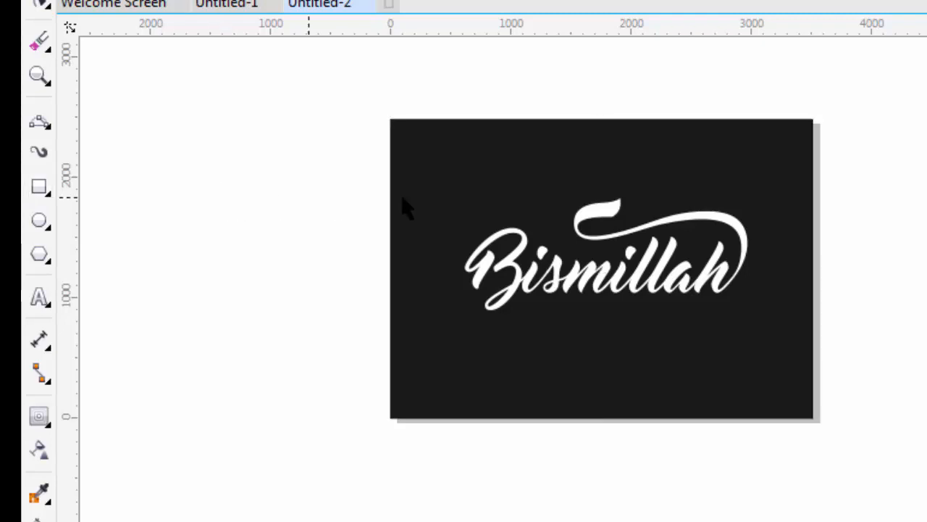
scroll(606, 267, "up", 3)
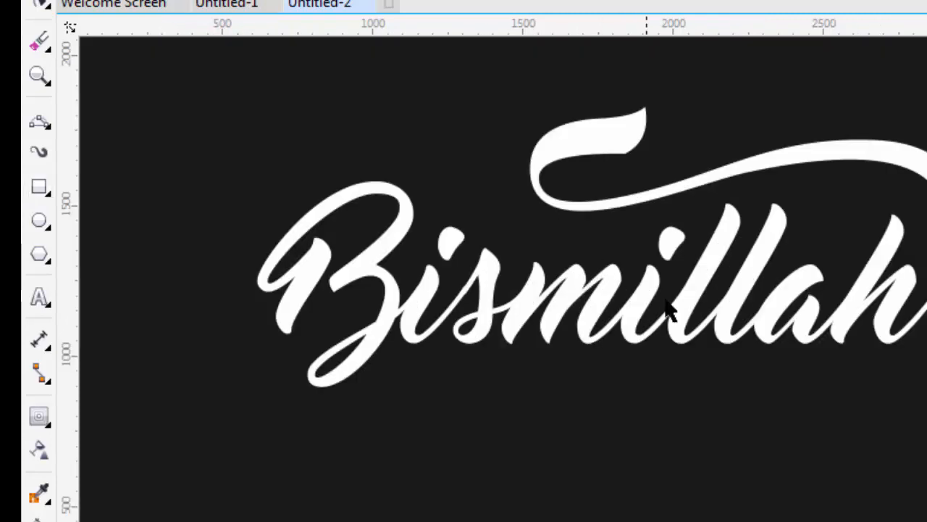
scroll(685, 340, "down", 3)
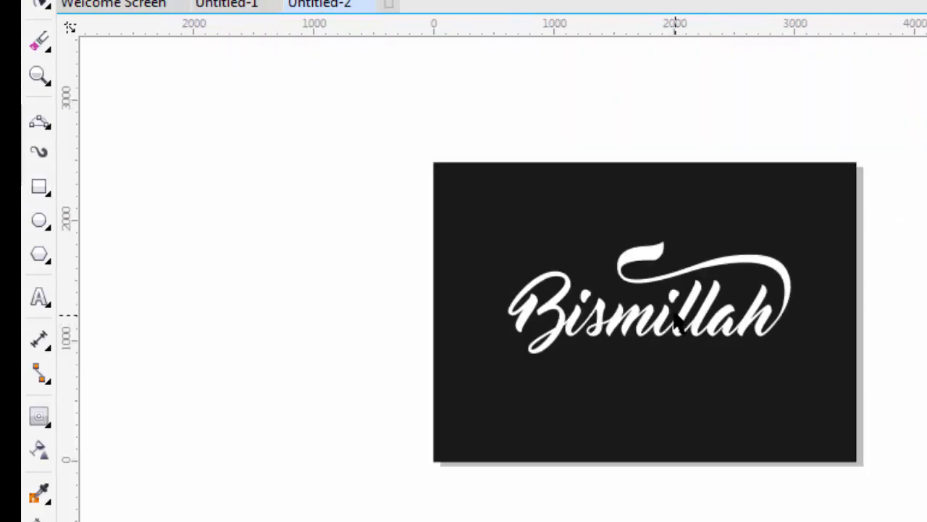
Step: Examine the white lettering and its swash against the near-black background, close up and as a whole
scroll(652, 295, "up", 3)
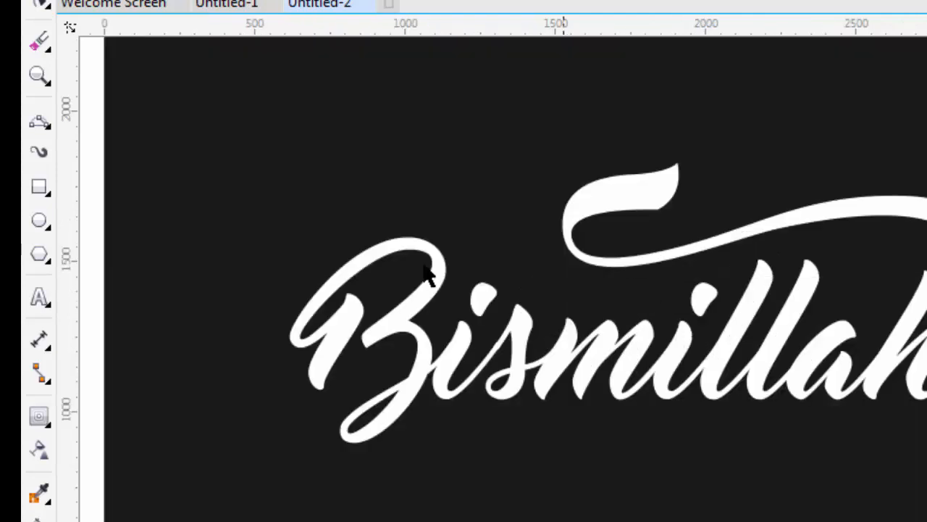
scroll(646, 286, "down", 3)
scroll(637, 283, "up", 3)
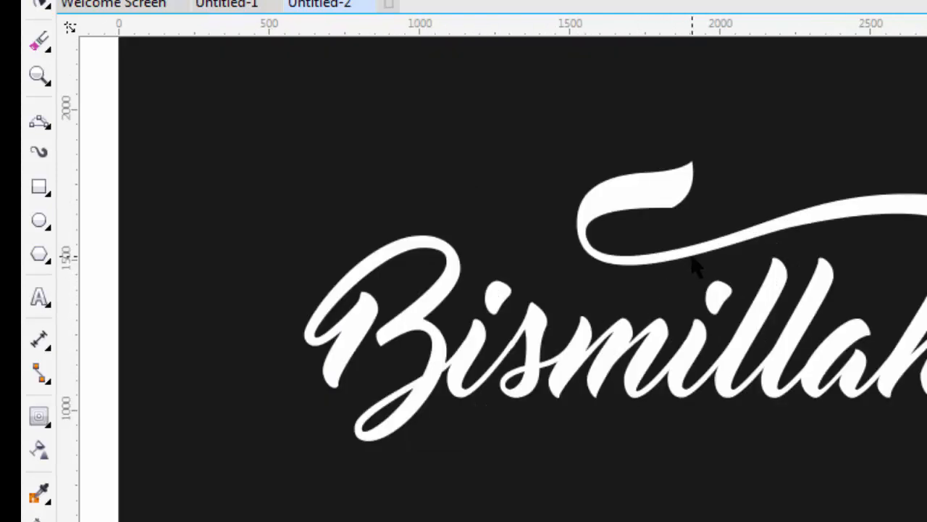
scroll(761, 269, "down", 3)
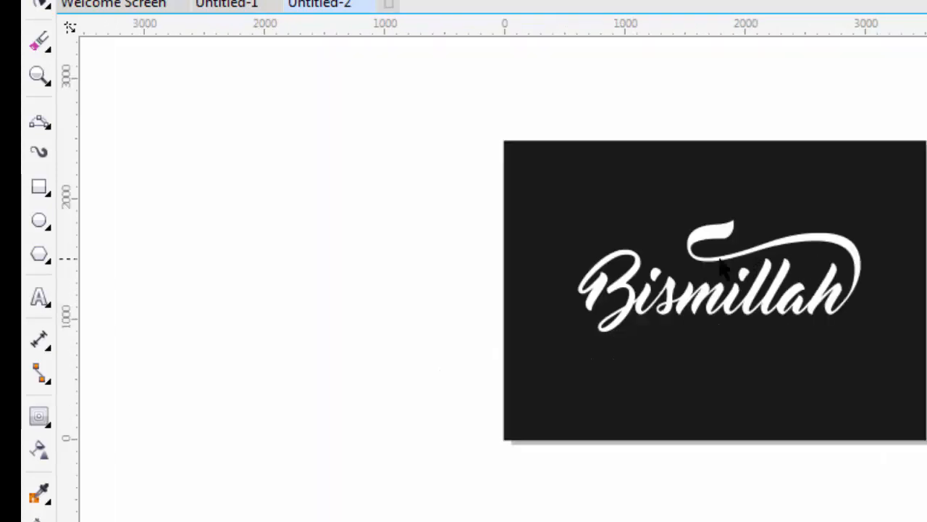
scroll(710, 269, "up", 3)
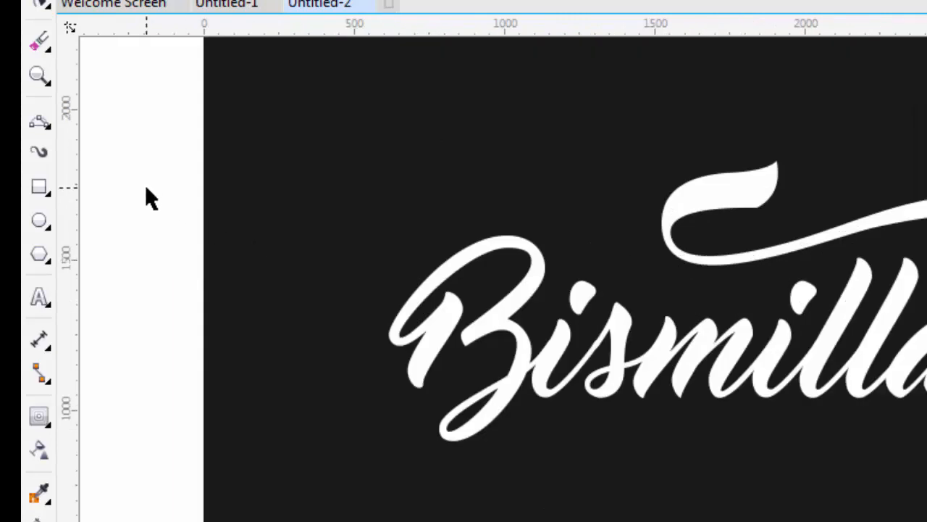
left_click_drag(905, 217, 926, 152)
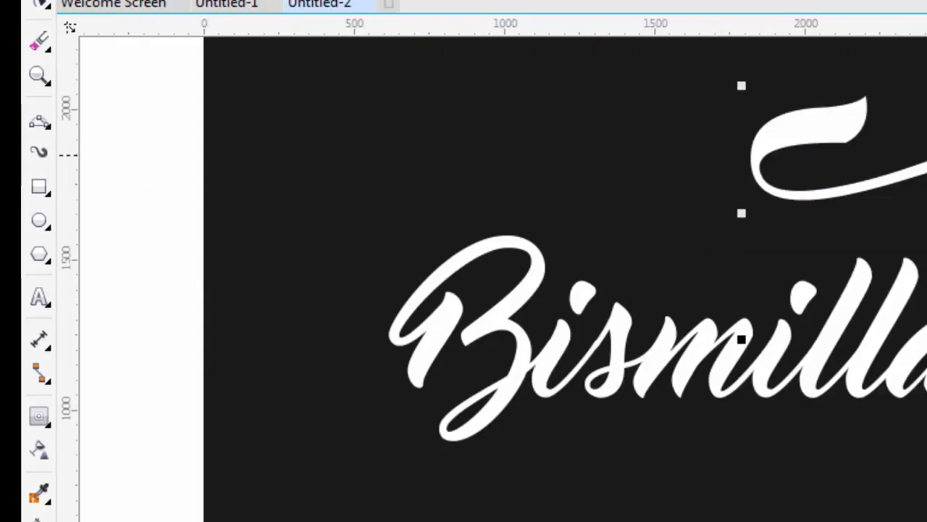
key("ctrl+z")
key("Escape")
Step: Draw the upper edge of a second swash with the 3-point curve tool, curving under the B's foot and arching beneath the lettering
scroll(558, 330, "down", 3)
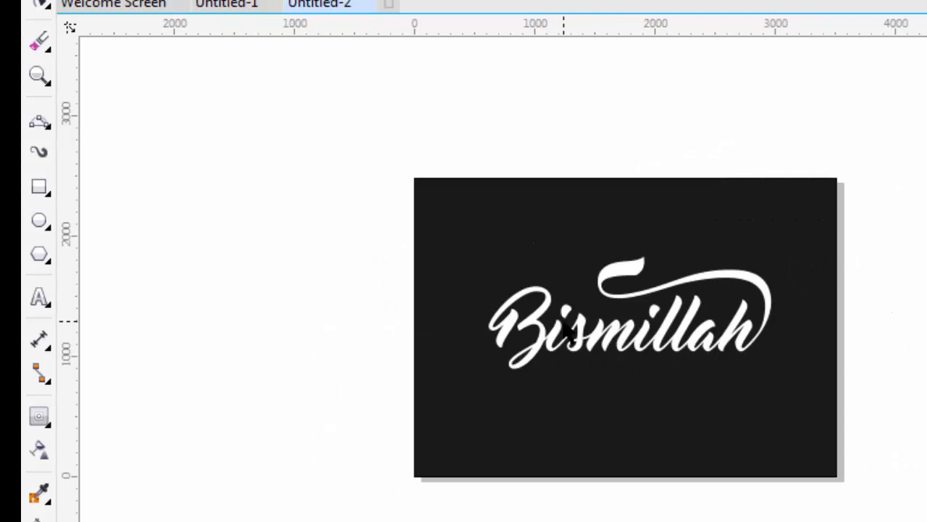
left_click(787, 213)
key("Escape")
scroll(518, 274, "up", 3)
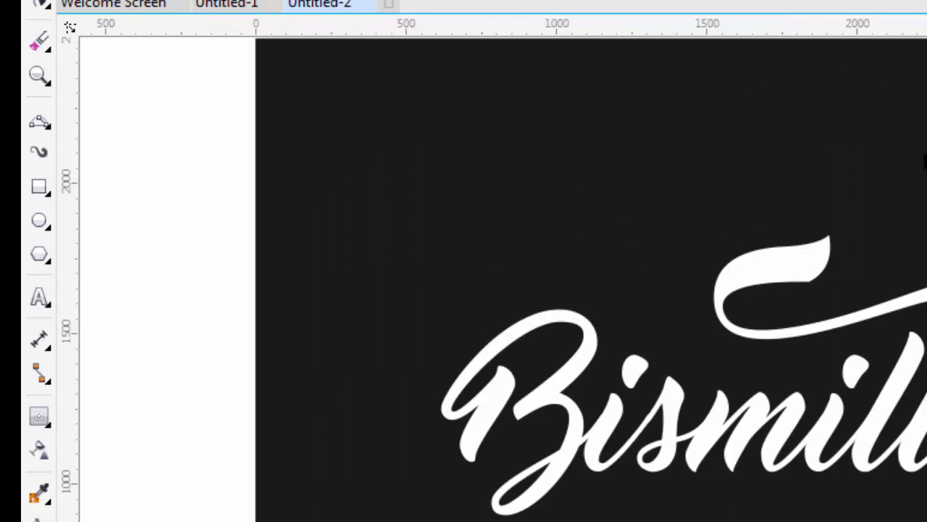
scroll(586, 156, "down", 3)
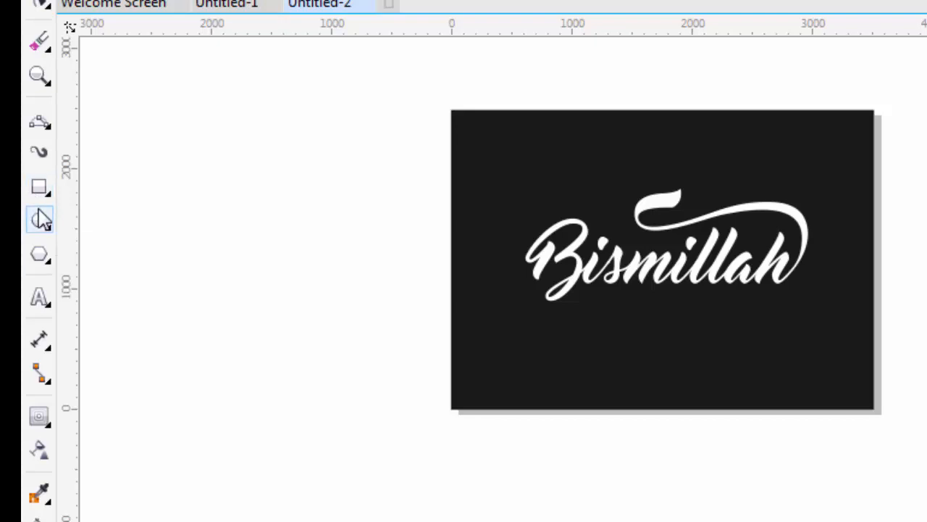
left_click(39, 122)
scroll(638, 261, "up", 3)
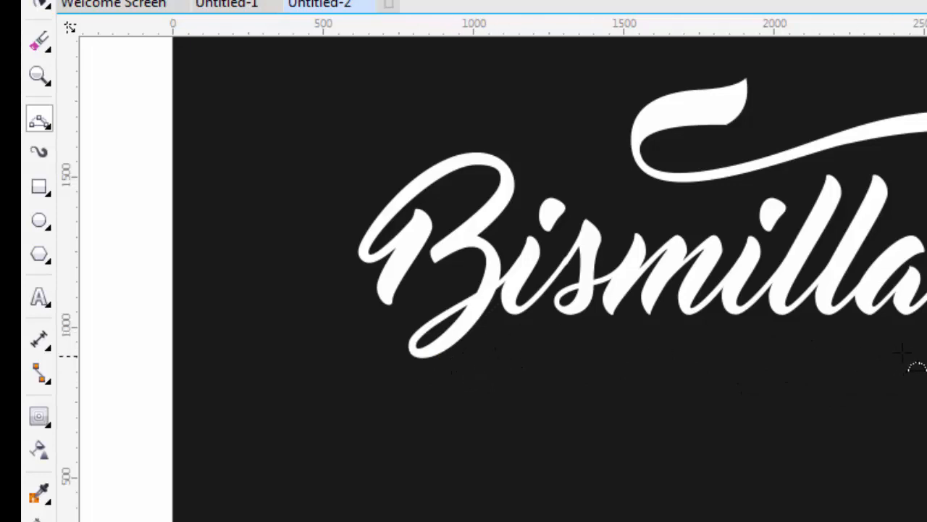
left_click(397, 333)
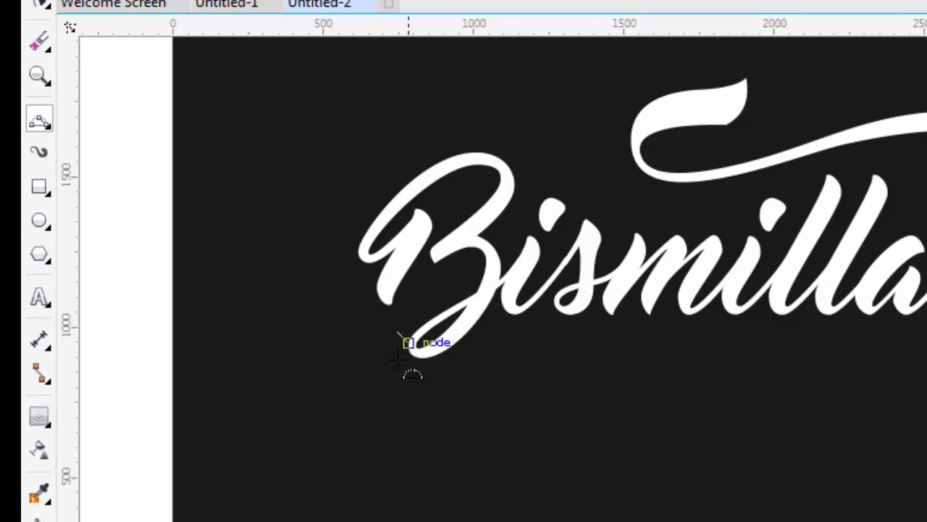
left_click_drag(527, 362, 408, 378)
left_click(525, 364)
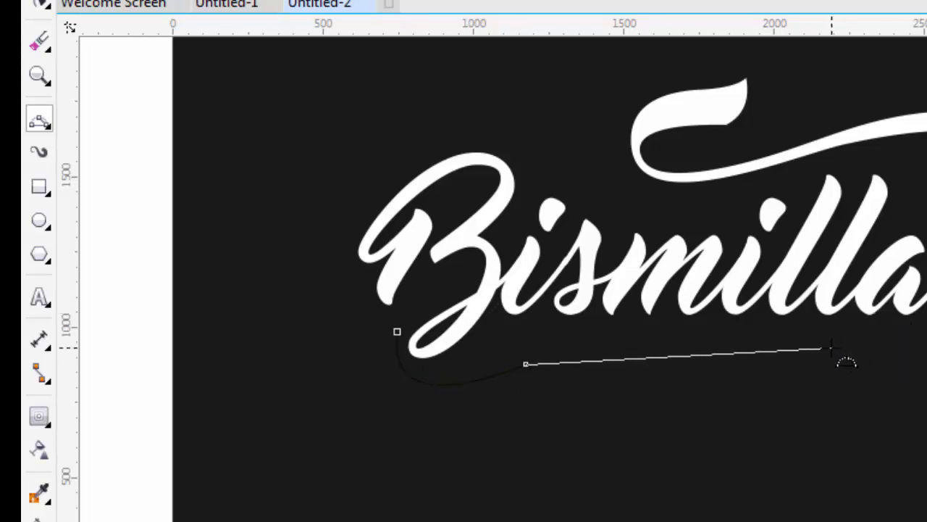
left_click_drag(836, 350, 745, 325)
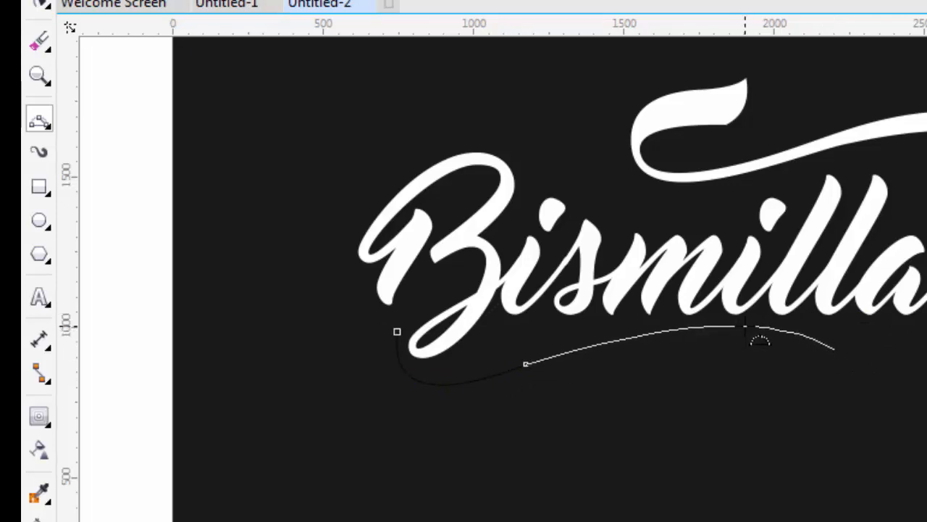
left_click(745, 326)
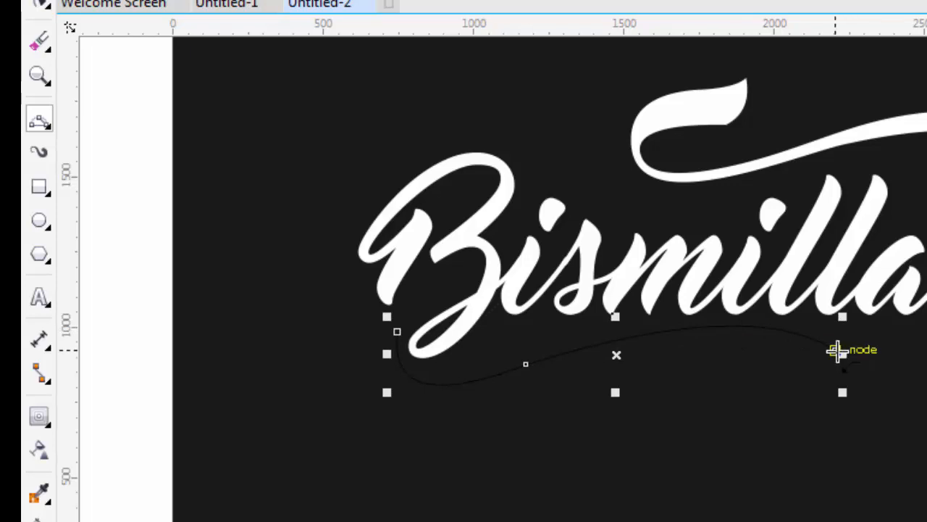
Step: Extend the lower swash's outline downward from the end of its arch, undoing the last misplaced segment
left_click_drag(836, 350, 866, 388)
scroll(807, 393, "up", 2)
scroll(807, 393, "down", 2)
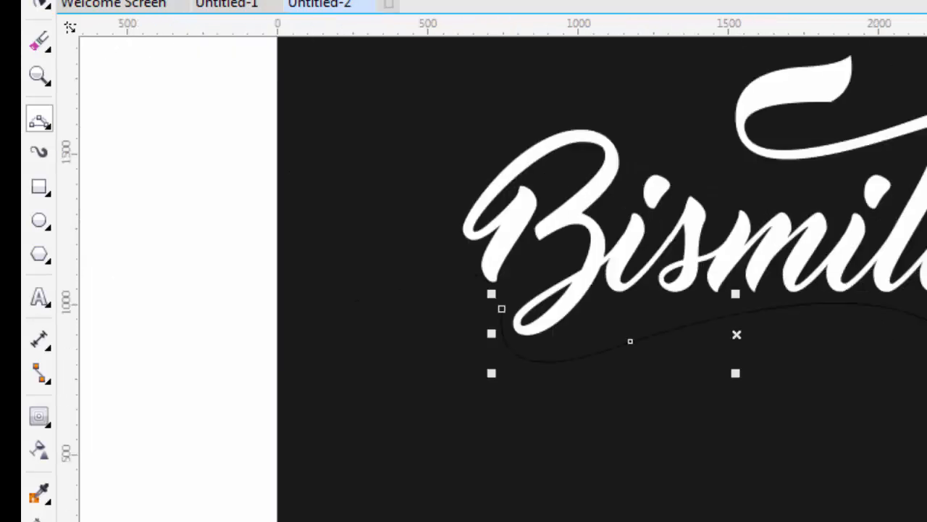
scroll(675, 337, "up", 2)
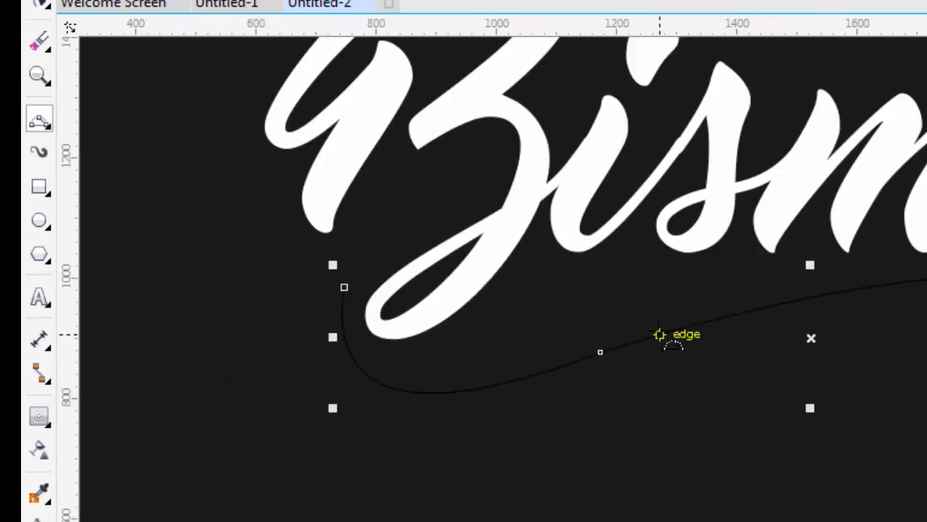
scroll(844, 363, "down", 2)
scroll(848, 367, "up", 2)
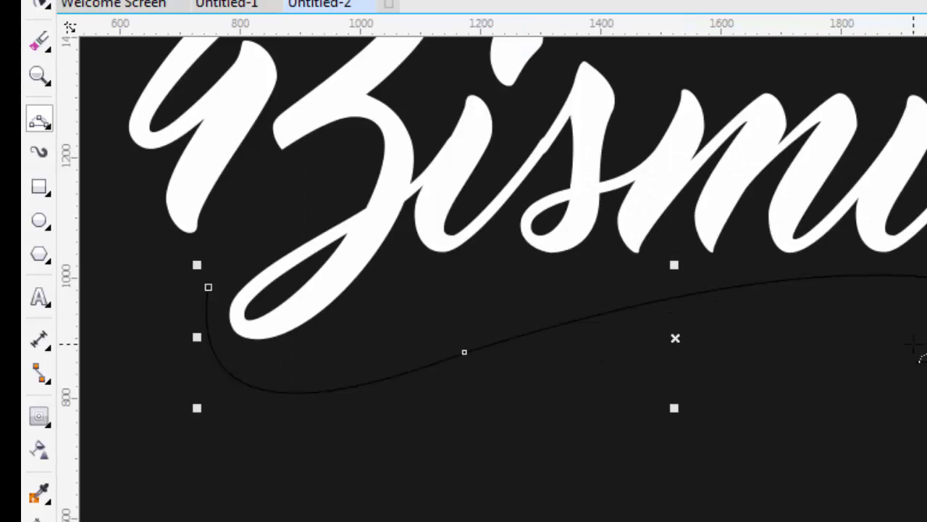
scroll(920, 330, "down", 2)
scroll(920, 330, "up", 2)
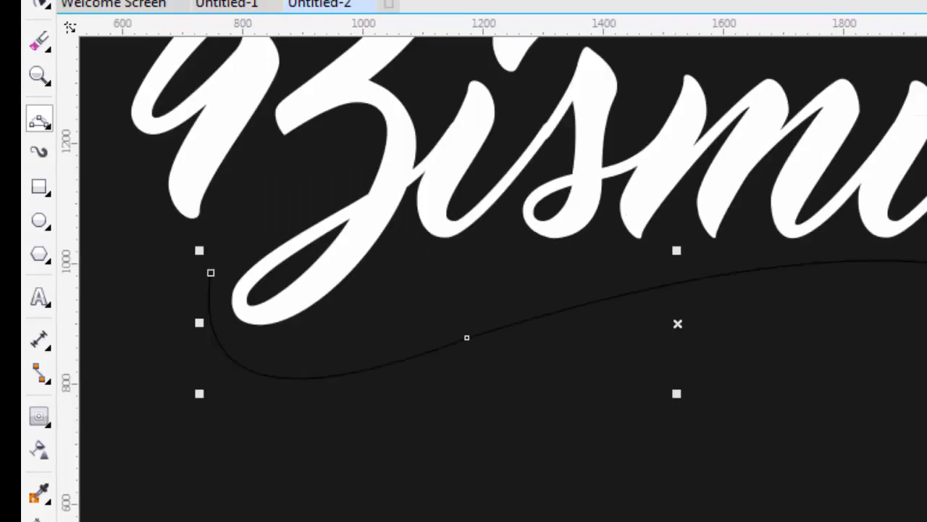
left_click_drag(926, 386, 926, 395)
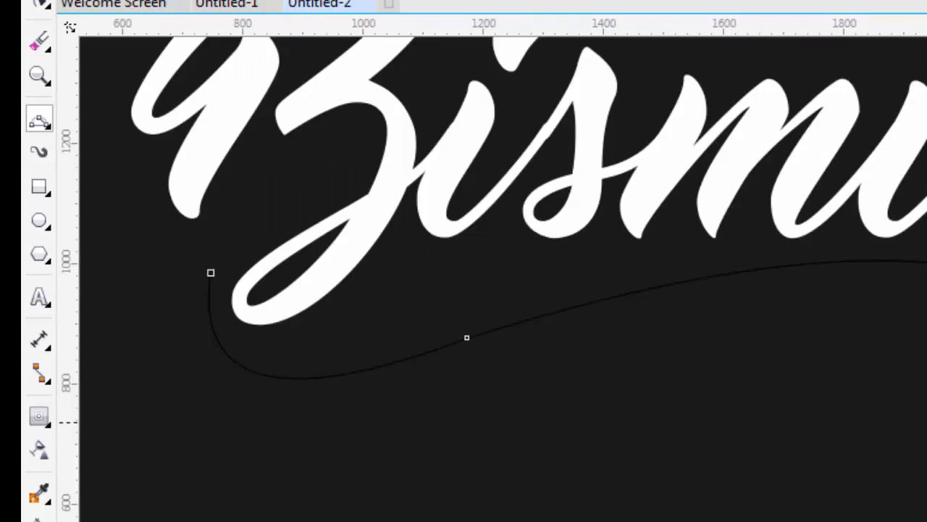
left_click_drag(926, 418, 926, 404)
key("ctrl+z")
Step: Draw the leaf-shaped tip of the lower swash and the inner bend leading back towards the arch
left_click_drag(926, 455, 926, 521)
left_click_drag(926, 382, 926, 390)
left_click_drag(926, 446, 926, 419)
left_click_drag(926, 412, 926, 413)
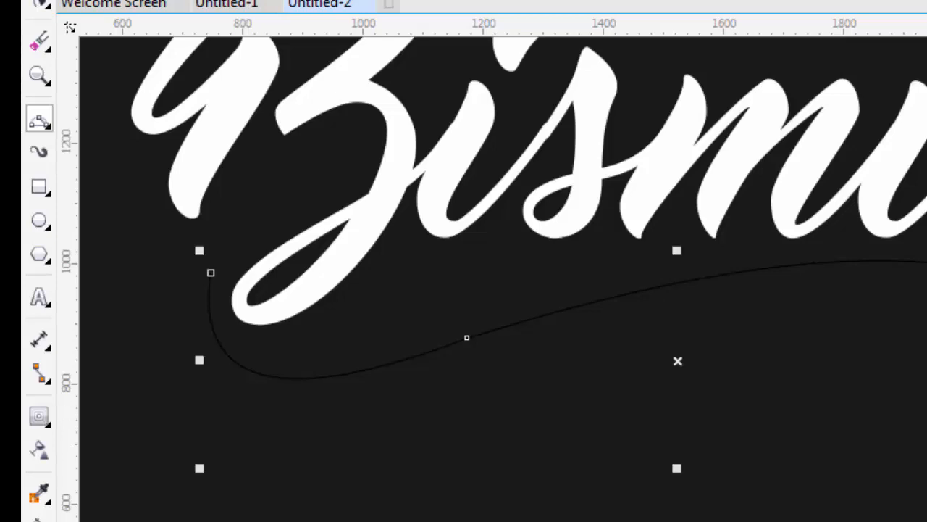
left_click_drag(926, 521, 926, 521)
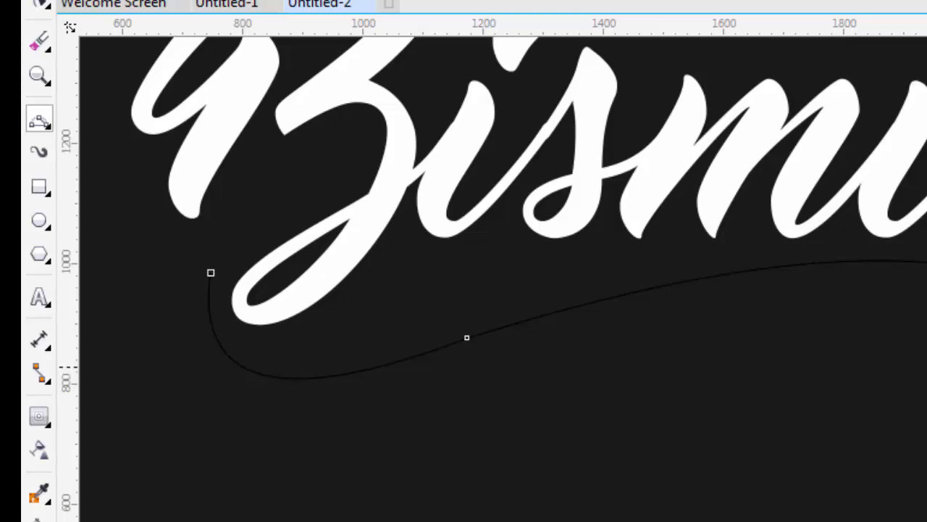
mouse_move(926, 367)
left_mouse_down()
mouse_move(926, 375)
mouse_move(926, 348)
left_mouse_up()
left_click_drag(926, 348, 520, 359)
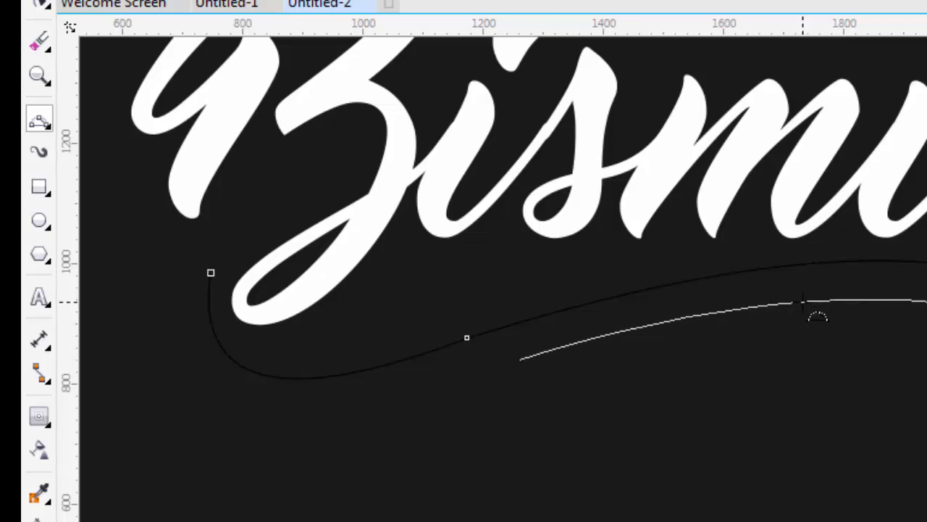
left_click(803, 295)
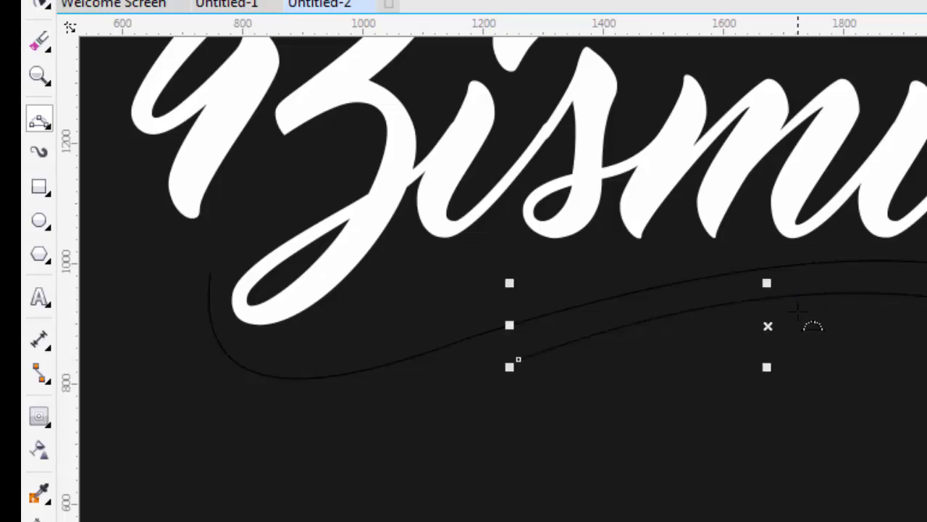
key("ctrl+z")
Step: Draw the swash's lower edge roughly parallel to its upper edge, following the arch and curving beneath the B's foot
scroll(926, 320, "up", 1)
scroll(926, 325, "down", 1)
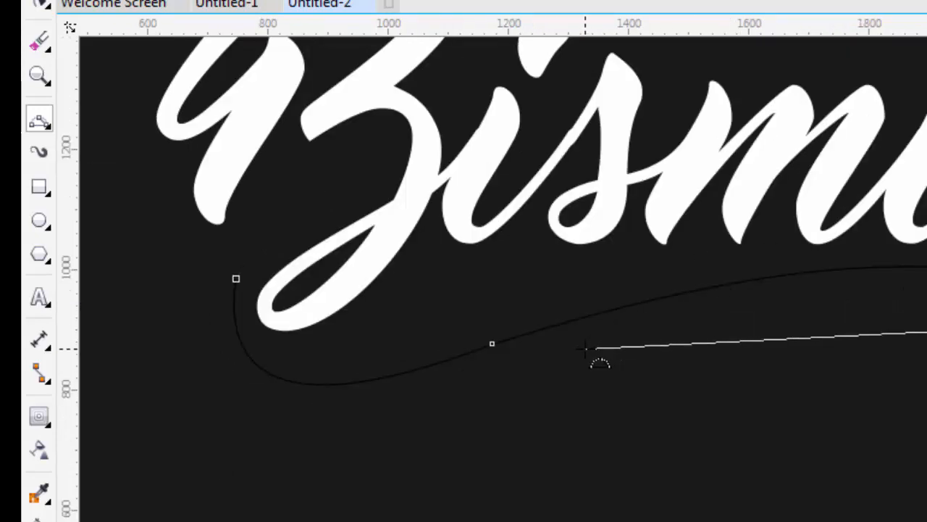
left_click_drag(588, 346, 895, 297)
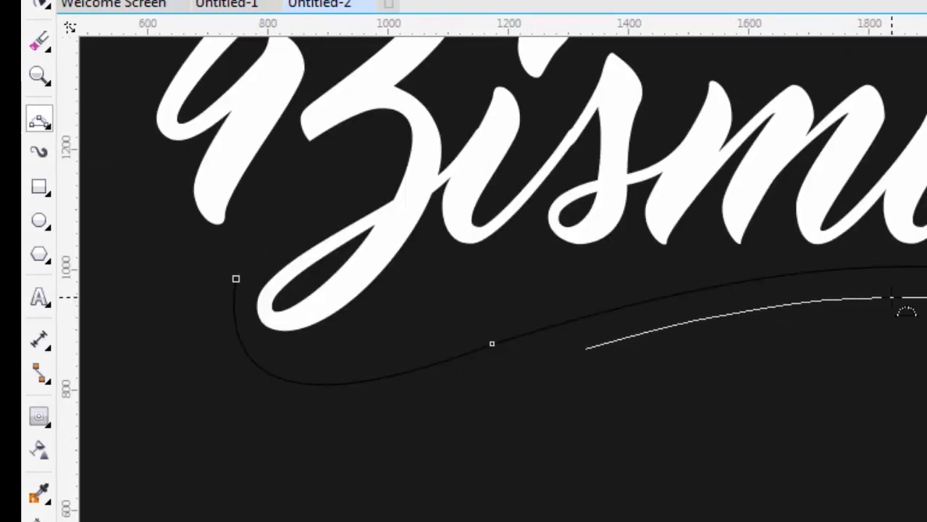
left_click(893, 297)
scroll(926, 325, "down", 1)
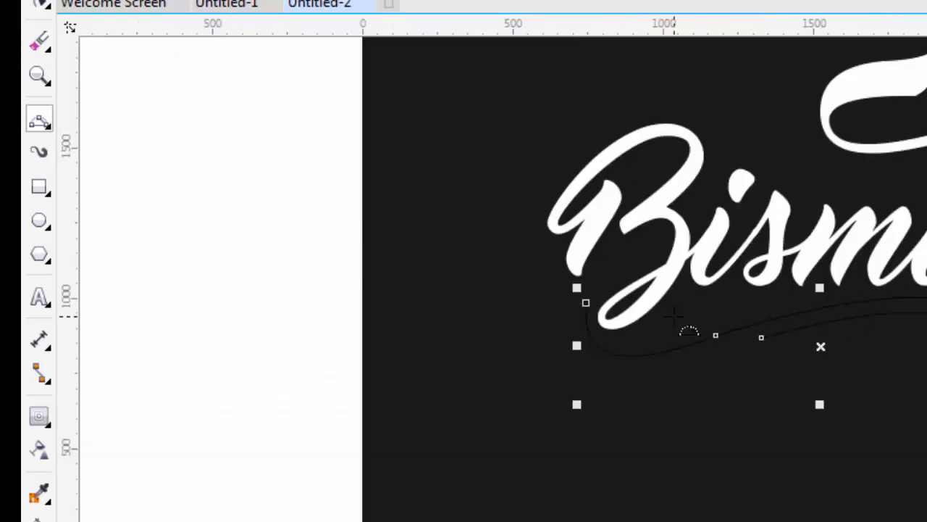
scroll(674, 316, "up", 1)
left_click(849, 358)
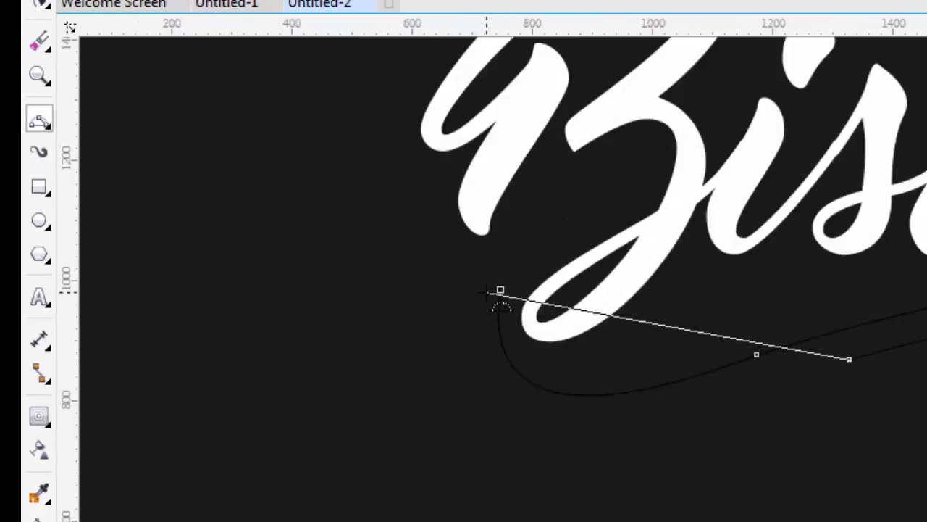
left_click_drag(505, 387, 544, 417)
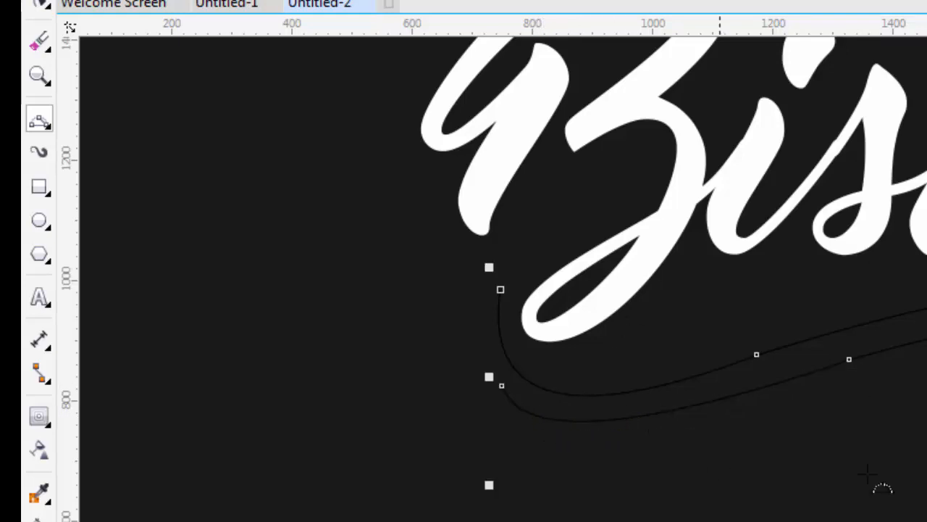
Step: Close the lower swash's outline with a tapering curve at its starting node beside the B's foot and fill it with white
left_click_drag(502, 385, 502, 385)
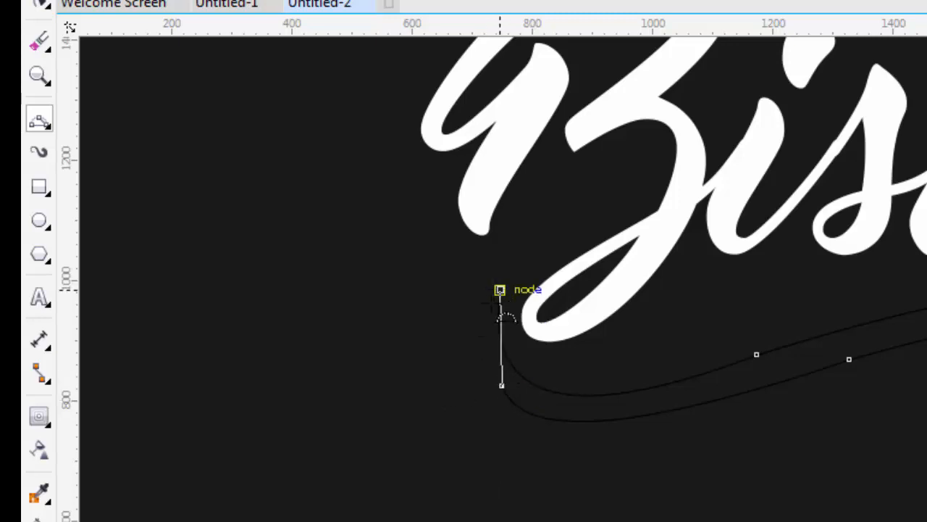
left_click_drag(498, 305, 489, 324)
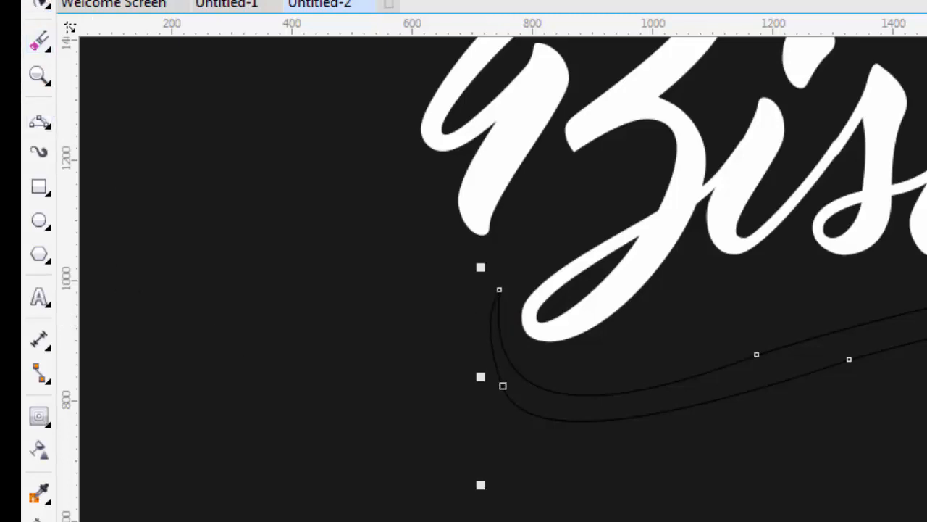
scroll(528, 310, "down", 1)
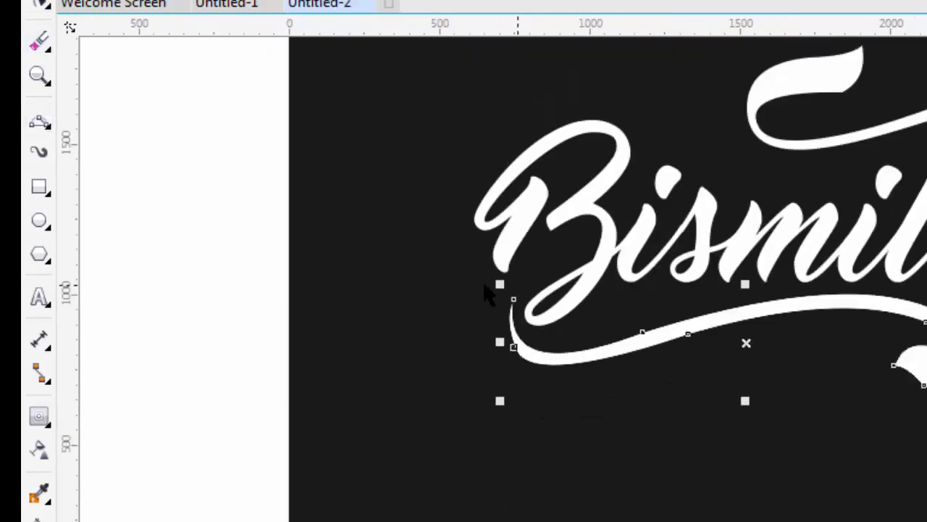
left_click(739, 410)
scroll(739, 410, "down", 1)
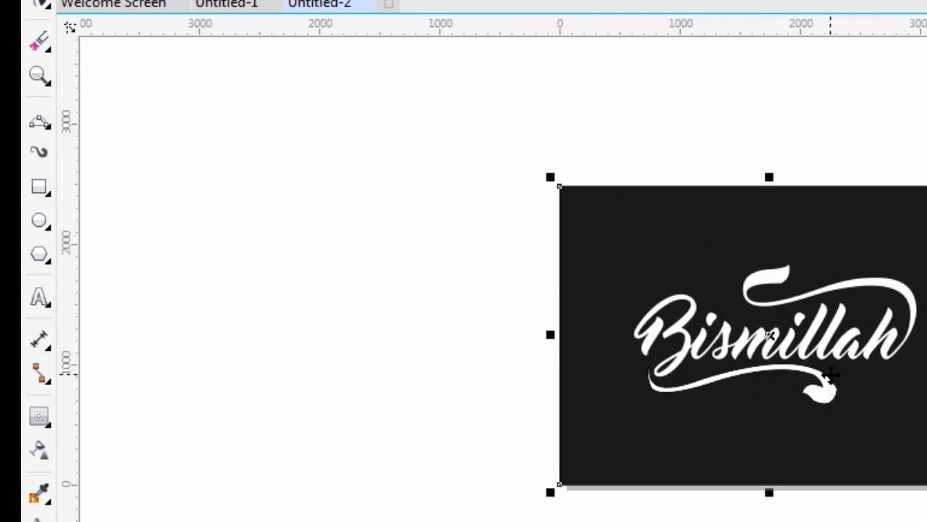
Step: Delete the extra node on the outer edge of the lower swash's bend with the Shape tool to smooth the curve
scroll(828, 372, "up", 1)
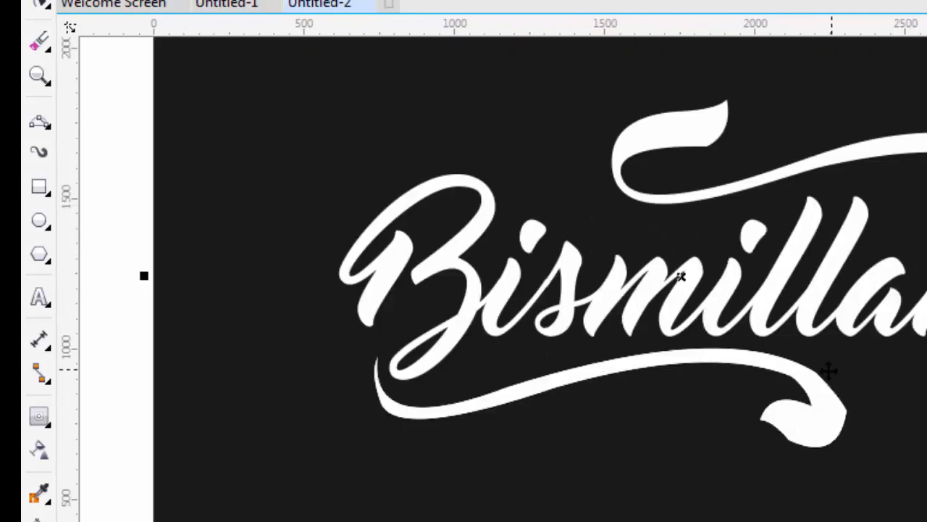
left_click(43, 6)
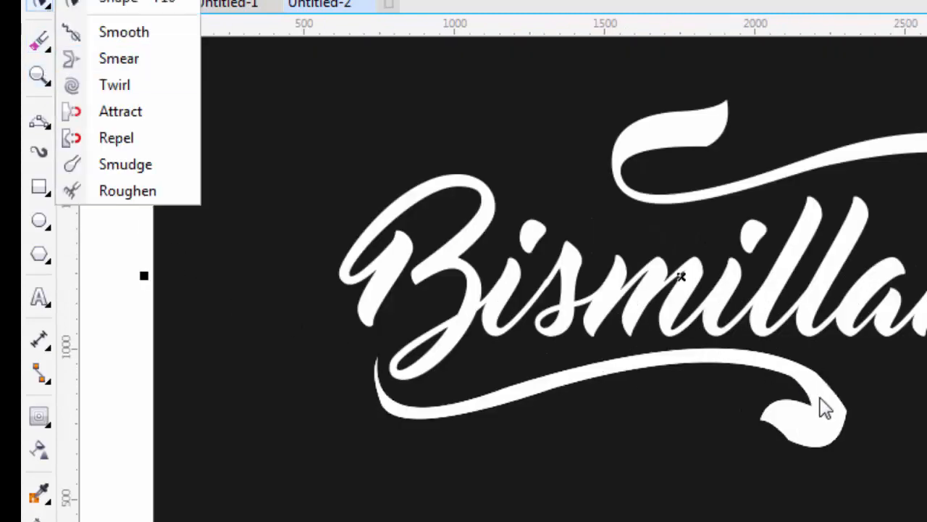
left_click(95, 6)
scroll(744, 360, "up", 1)
left_click(879, 388)
scroll(880, 388, "up", 1)
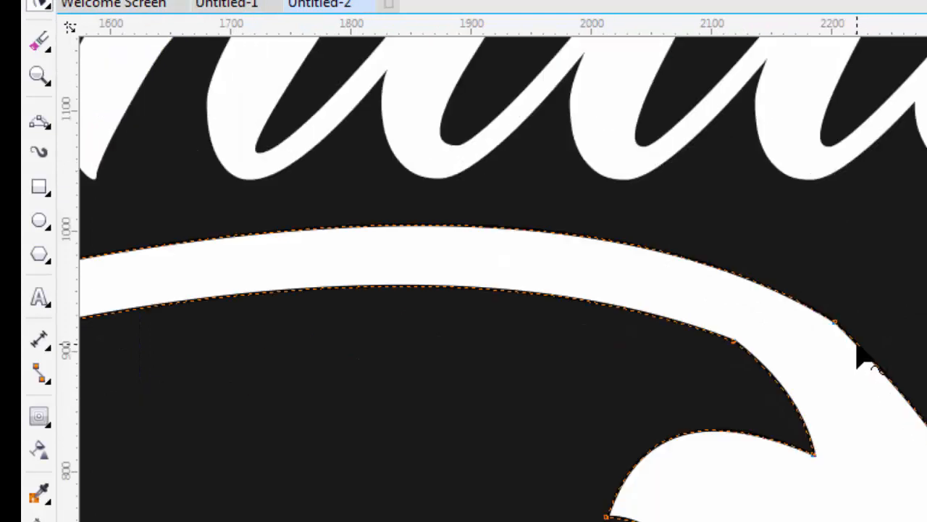
key("Delete")
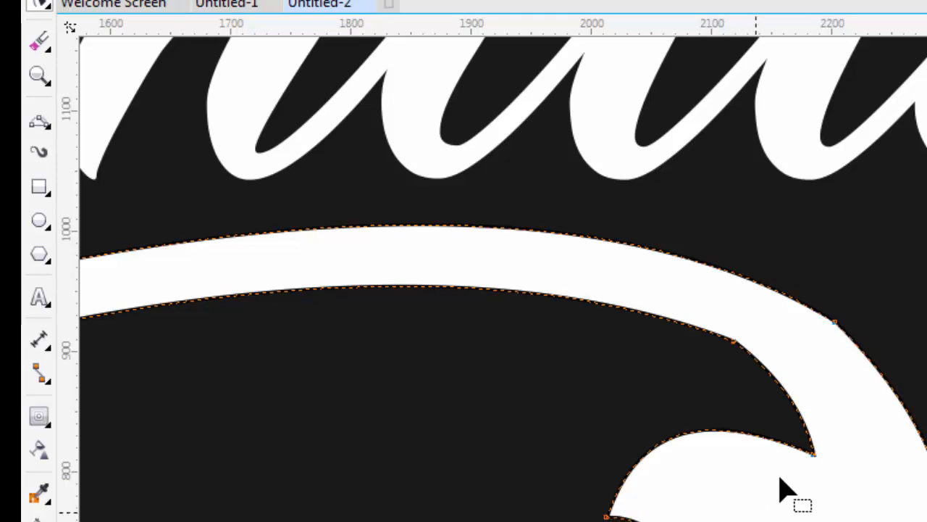
Step: Replace the corner nodes on both edges of the swash's bend with nodes further back along the arch, and adjust the outer edge's curve
double_click(614, 306)
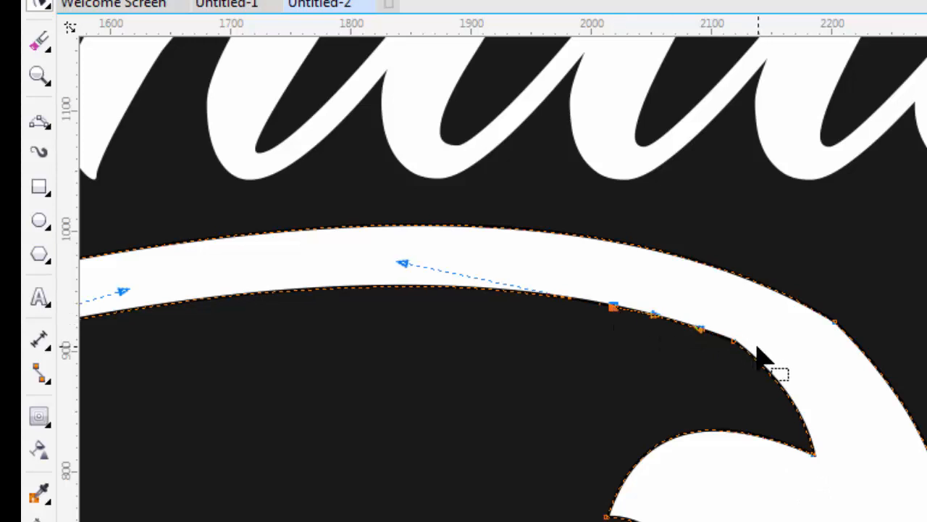
double_click(735, 341)
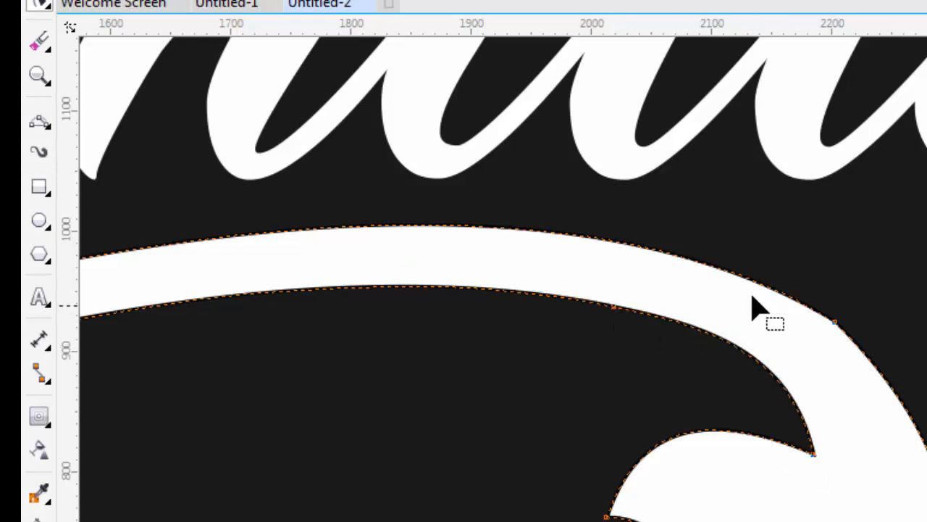
double_click(694, 261)
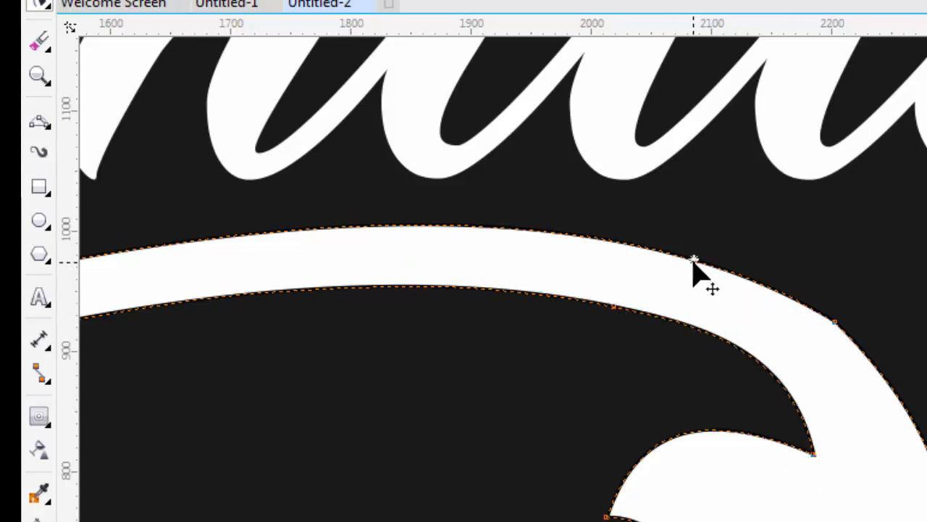
double_click(834, 320)
scroll(862, 360, "down", 1)
scroll(871, 377, "up", 1)
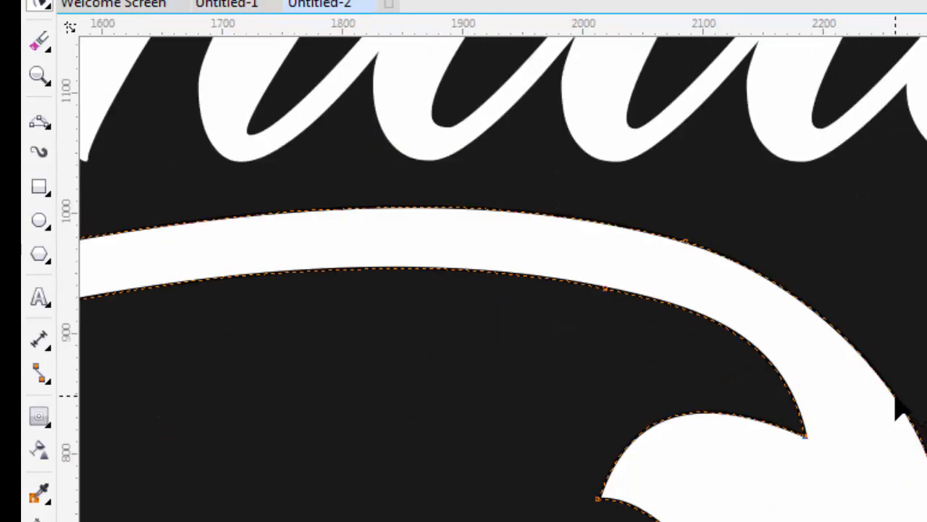
left_click_drag(896, 396, 884, 383)
Step: Delete the extra node on the swash's lower edge past the B's foot, and add a node on the upper edge nearer the foot
scroll(890, 417, "down", 2)
scroll(829, 386, "up", 1)
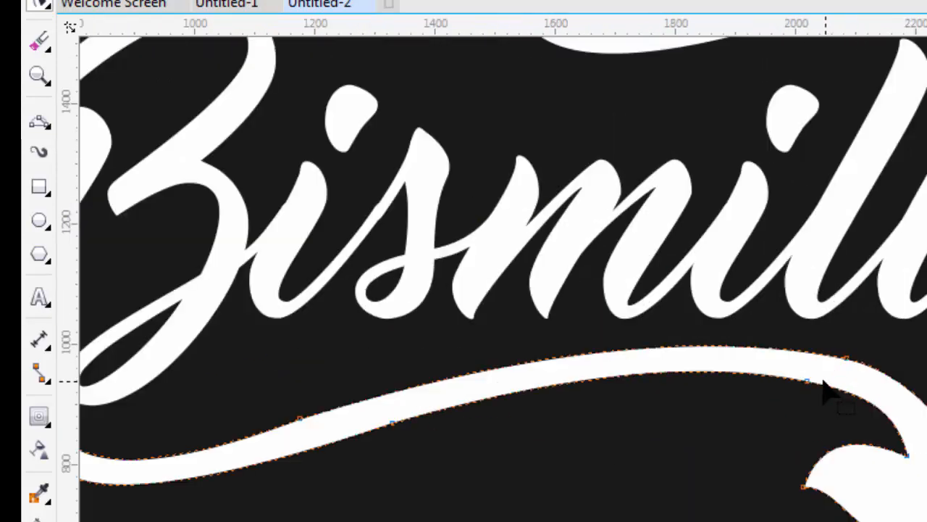
scroll(829, 380, "down", 2)
scroll(829, 373, "up", 1)
scroll(782, 377, "up", 1)
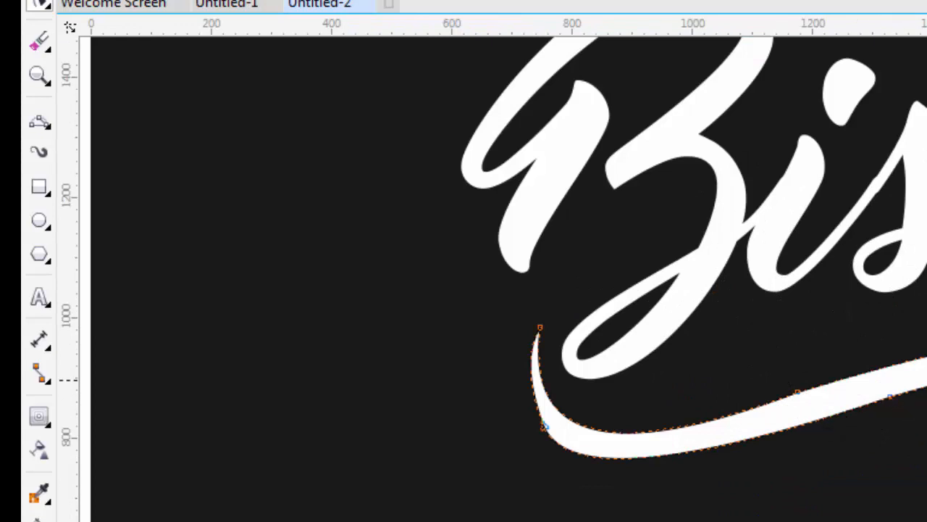
key("Delete")
left_click(892, 395)
key("Delete")
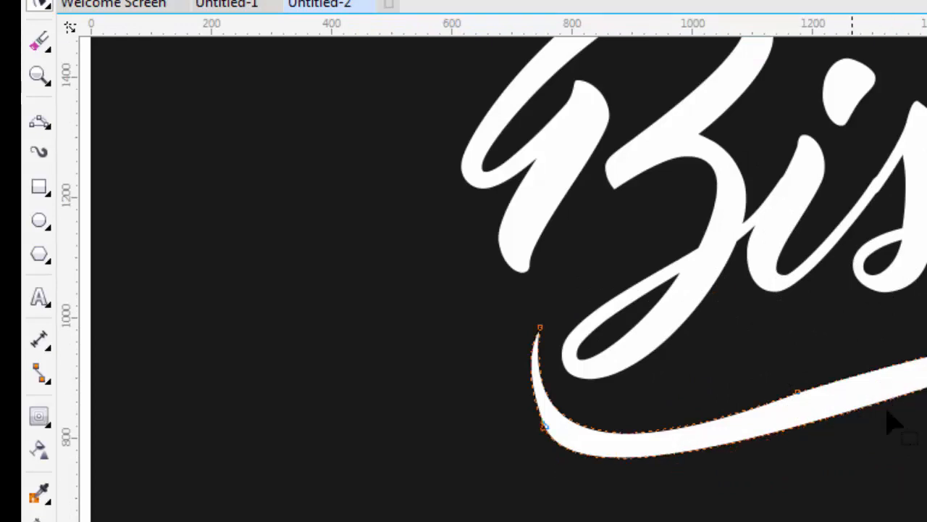
left_click(797, 392)
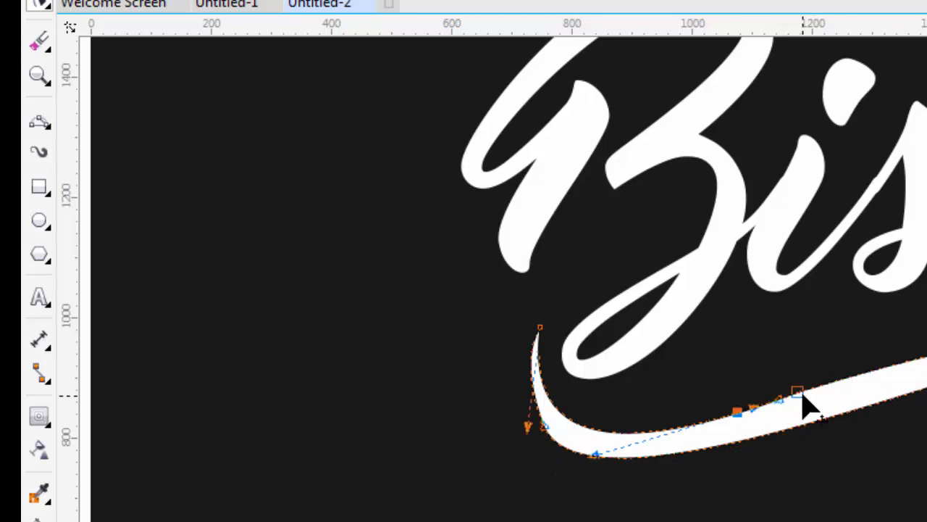
Step: Delete the surplus nodes on the lower swash and add a node on the outer edge of its left curl
key("Delete")
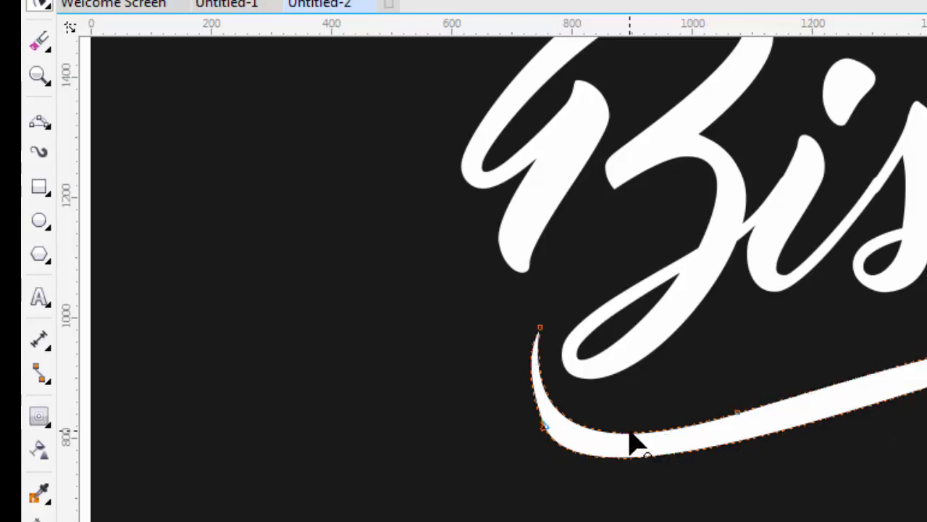
scroll(550, 440, "up", 2)
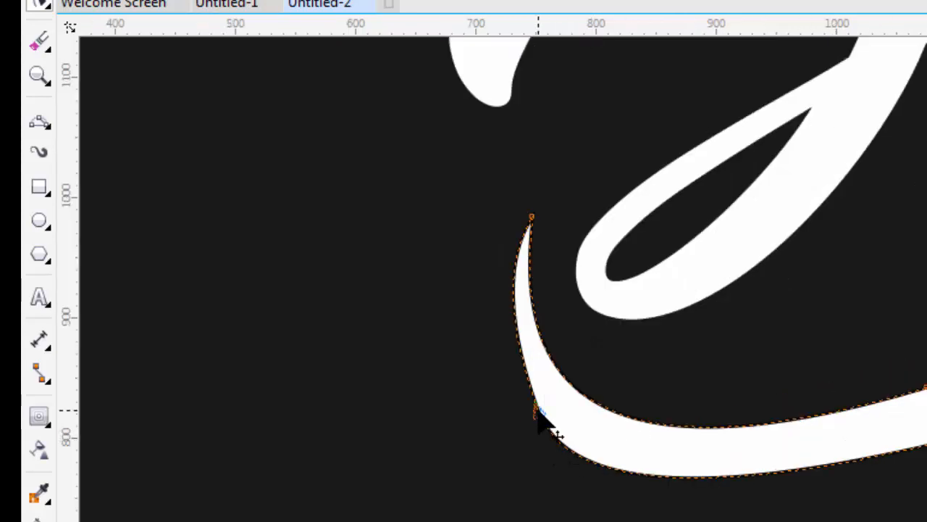
left_click_drag(538, 419, 559, 437)
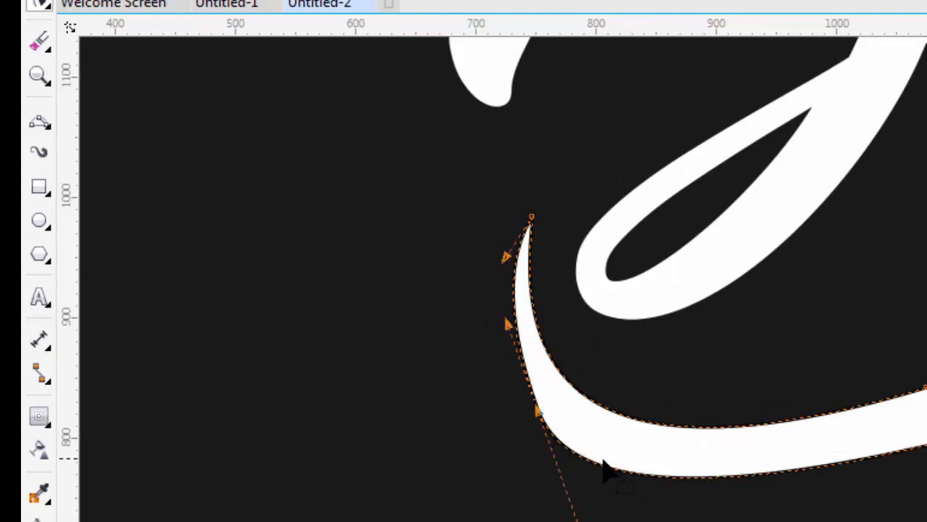
double_click(518, 339)
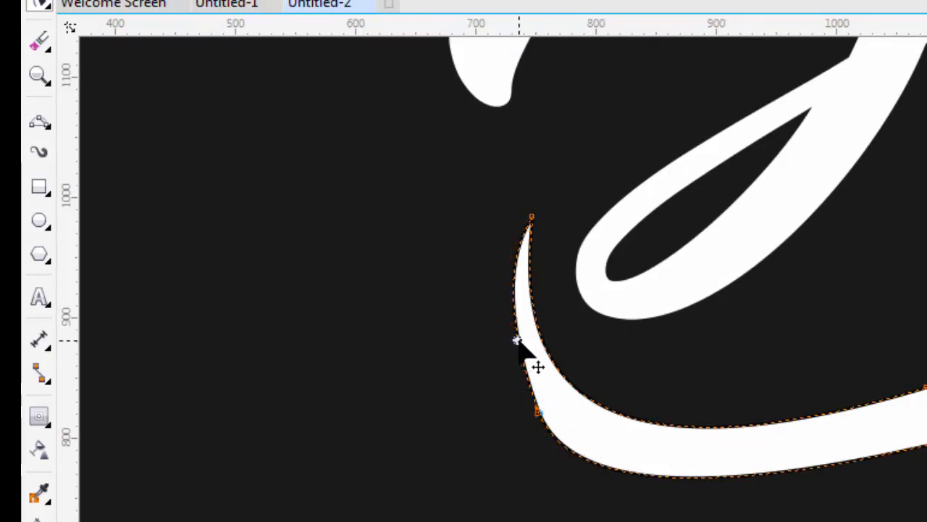
left_click(538, 417)
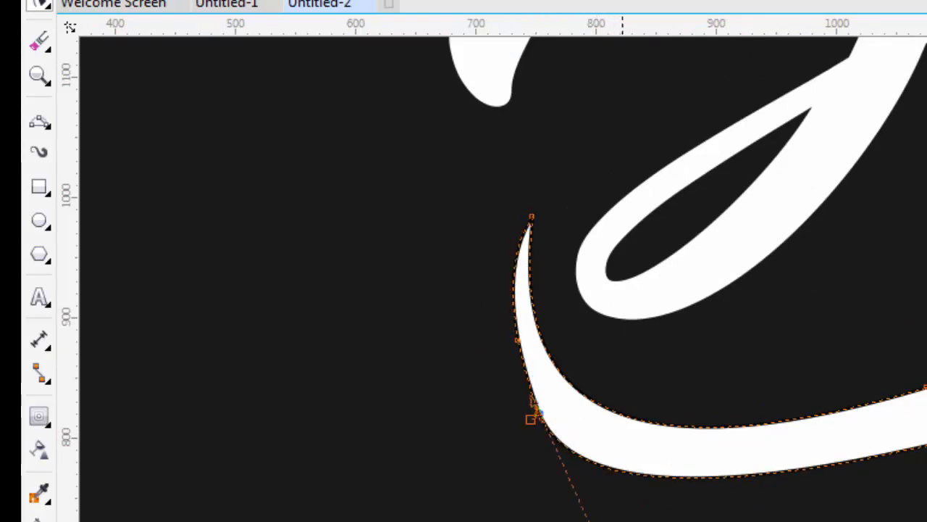
left_click_drag(623, 521, 649, 521)
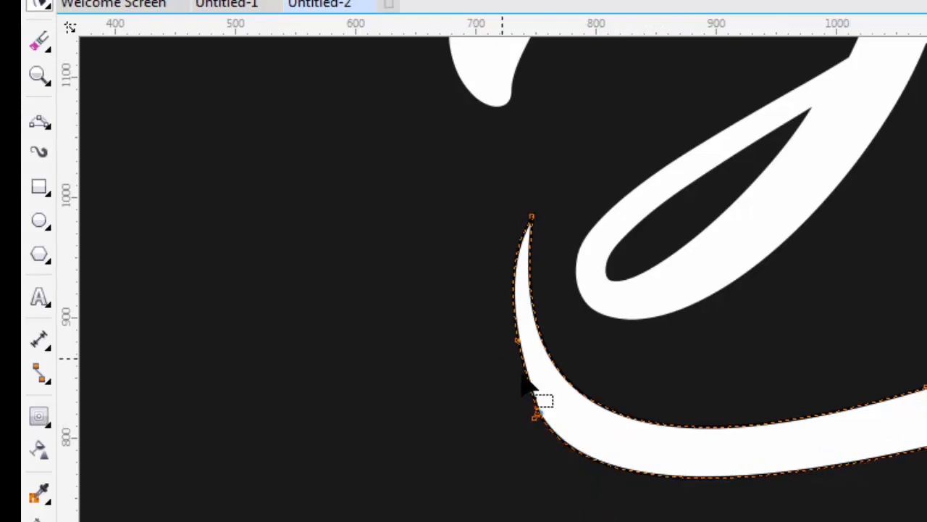
double_click(536, 418)
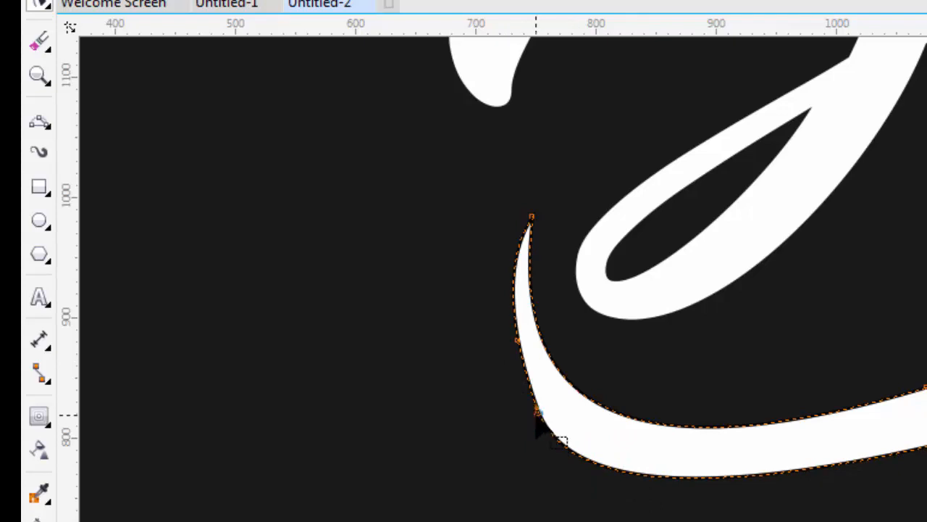
Step: Replace the kinked node on the left curl's outer bend with one further down, and delete the leftover node above it
scroll(547, 427, "up", 3)
scroll(565, 444, "down", 1)
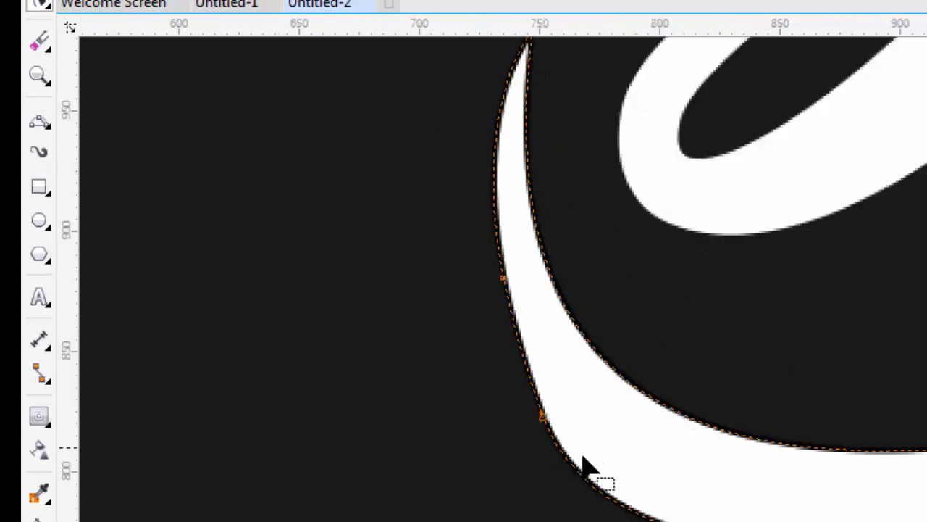
left_click(630, 510)
double_click(542, 421)
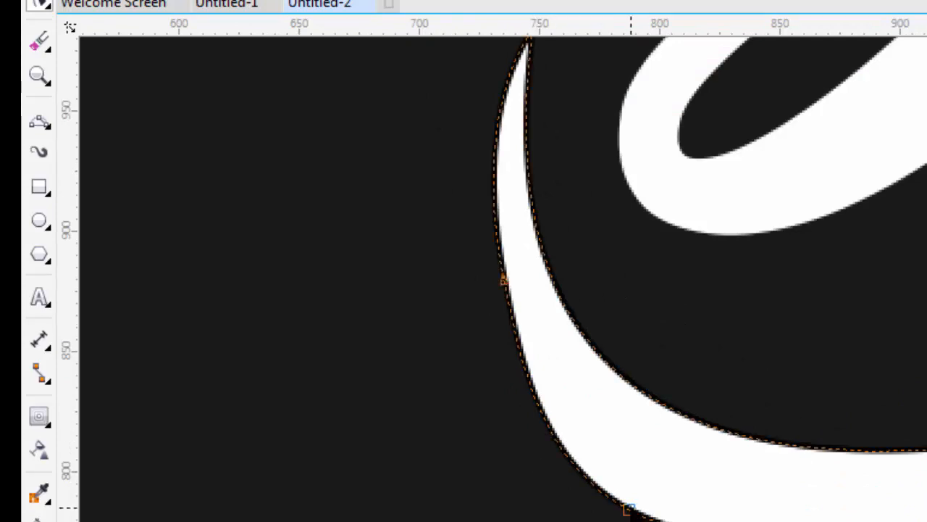
left_click_drag(631, 507, 642, 497)
scroll(642, 496, "down", 1)
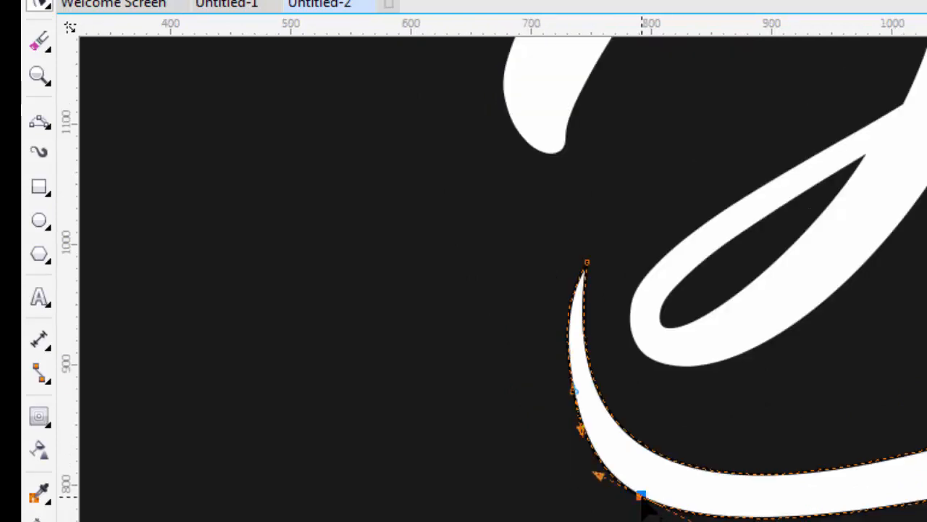
scroll(595, 439, "up", 1)
double_click(555, 336)
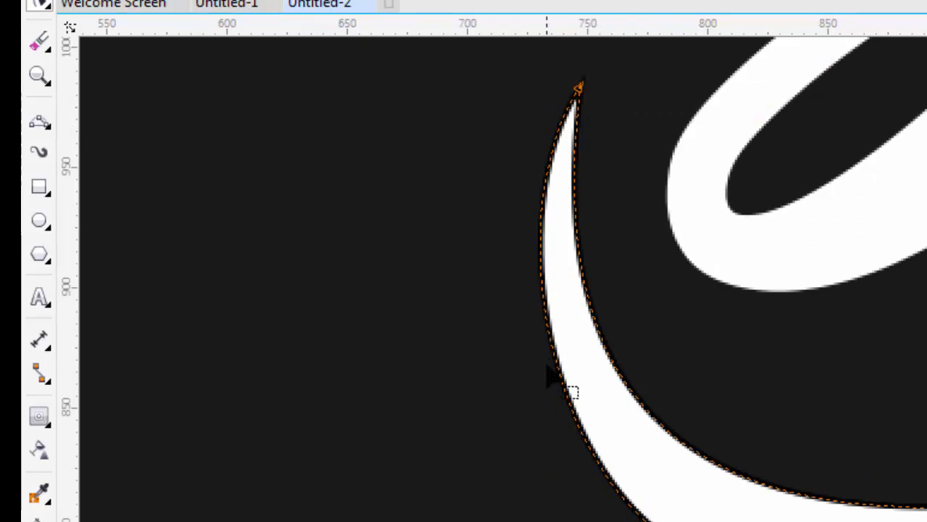
Step: Reshape the outer edge near the left curl's tip by pulling the tip node's curve handle downward
left_click(578, 88)
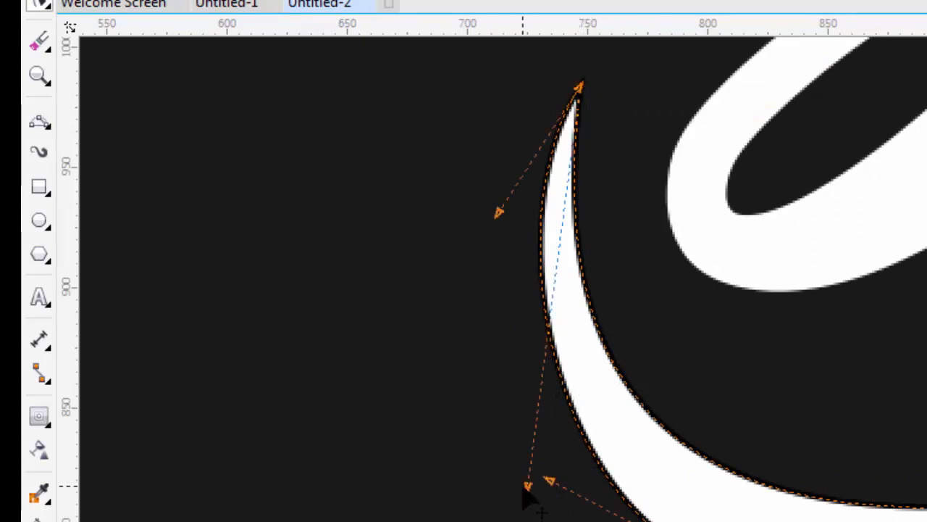
mouse_move(528, 486)
left_mouse_down()
mouse_move(515, 498)
mouse_move(520, 488)
left_mouse_up()
key("ctrl+z")
left_click_drag(498, 212, 502, 255)
scroll(530, 295, "down", 3)
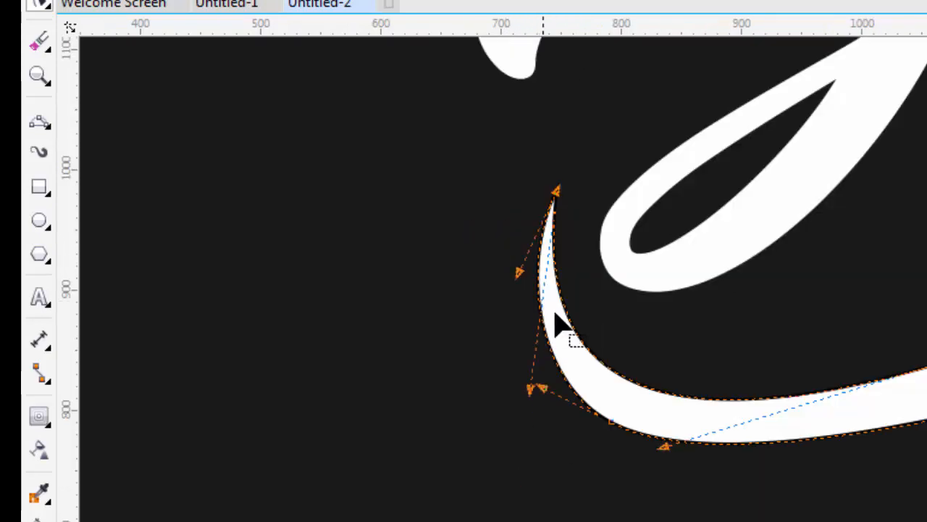
Step: Delete the extra node in the middle of the lower swash's bottom edge
left_click(819, 394)
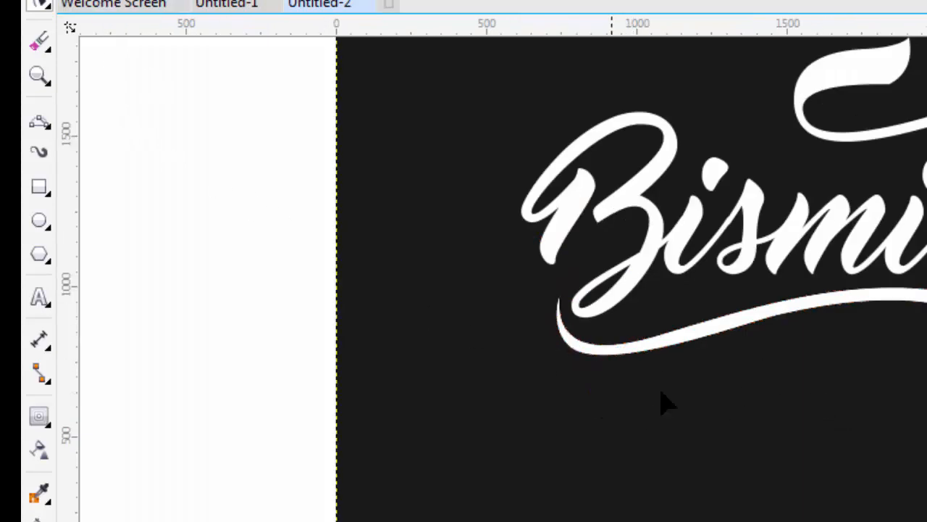
scroll(735, 348, "up", 2)
left_click(725, 325)
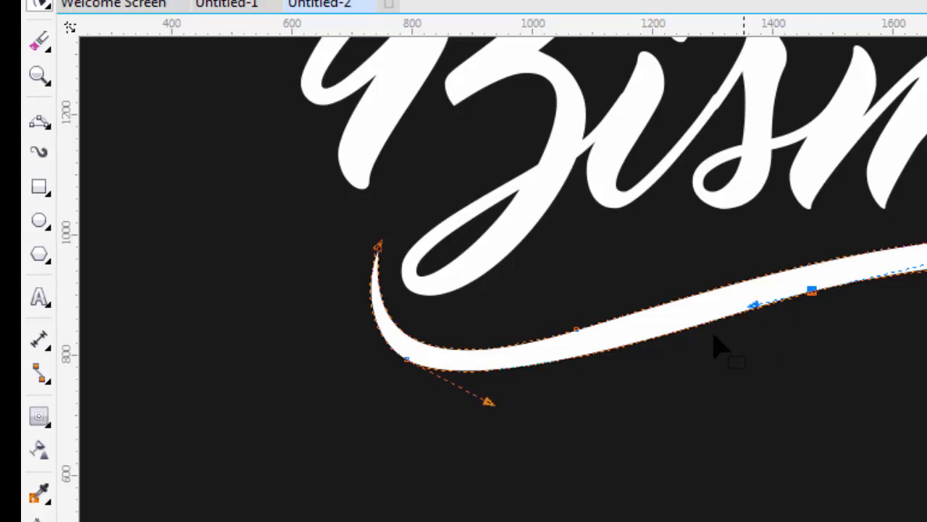
double_click(812, 292)
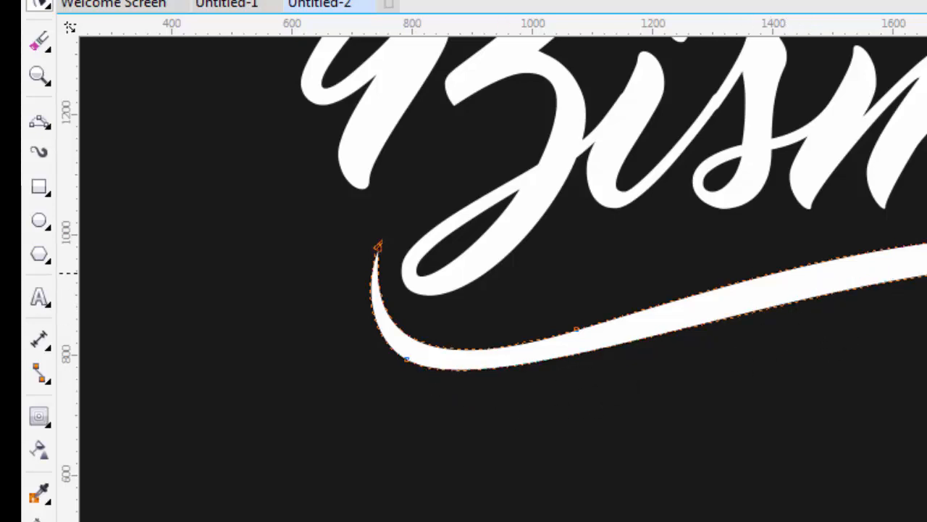
Step: Thicken the lower swash's left bend by extending the bend node's curve handle downward, and deselect the swash
left_click_drag(405, 358, 520, 434)
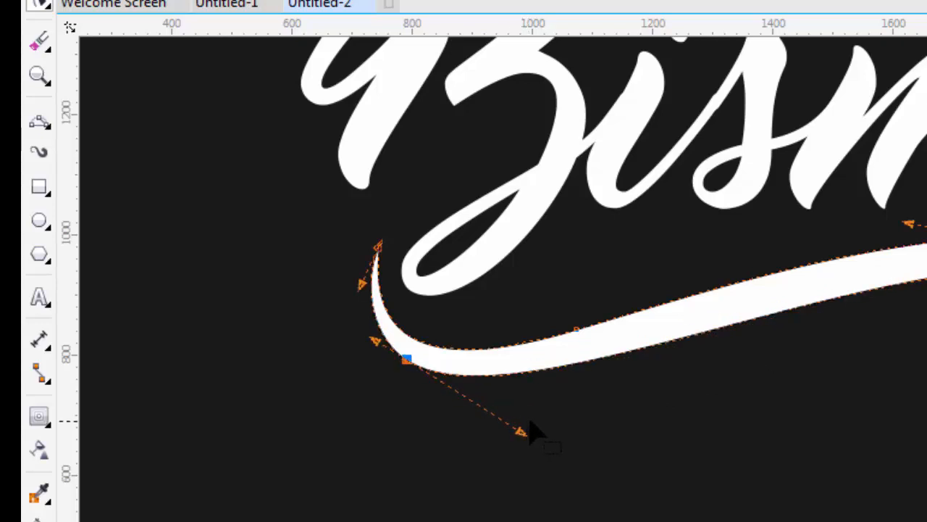
left_click_drag(909, 235, 903, 225)
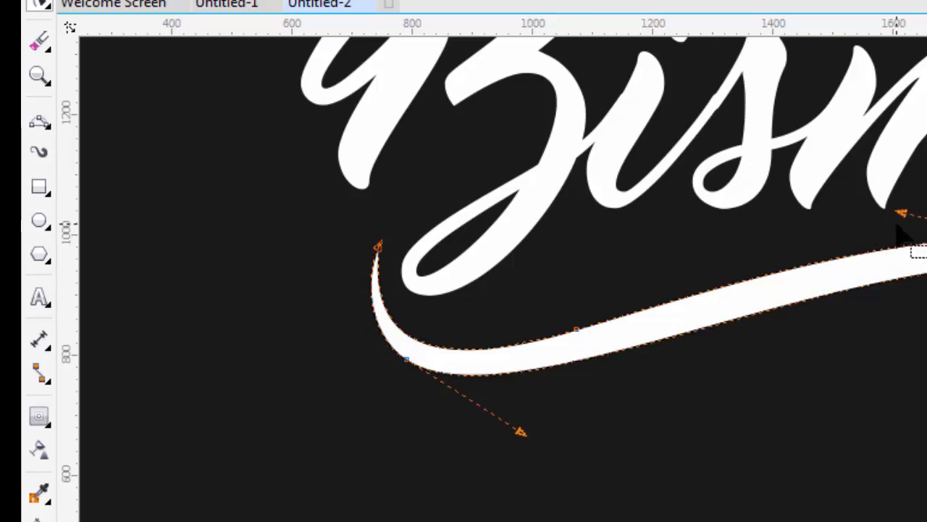
key("ctrl+z")
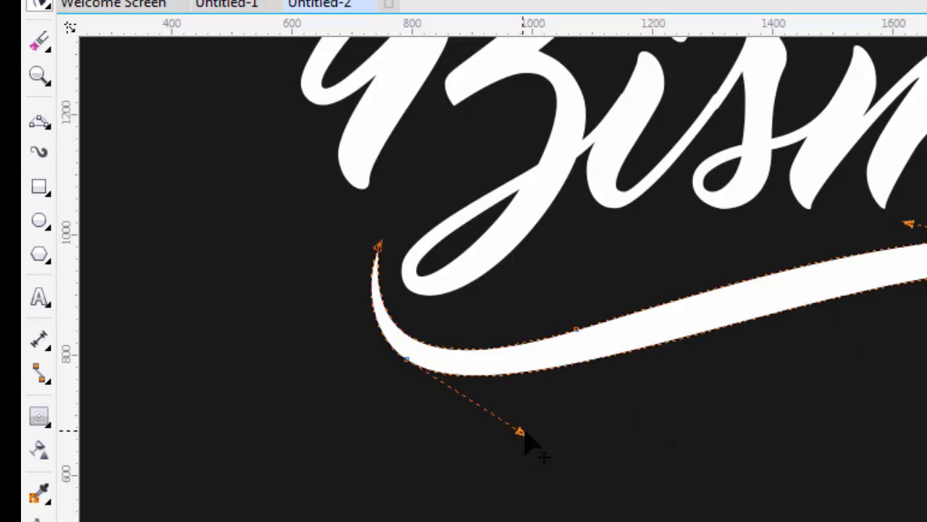
mouse_move(523, 433)
left_mouse_down()
mouse_move(497, 437)
mouse_move(506, 437)
left_mouse_up()
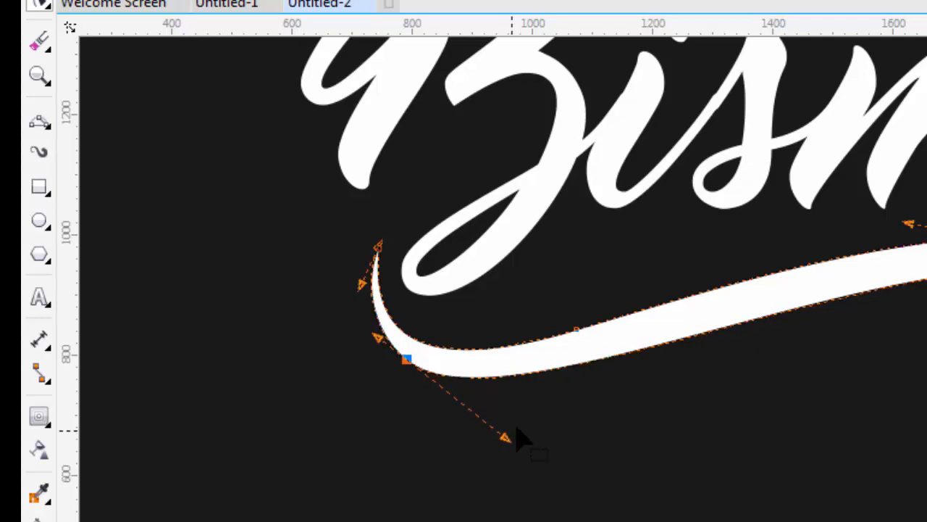
scroll(663, 351, "down", 4)
left_click(39, 0)
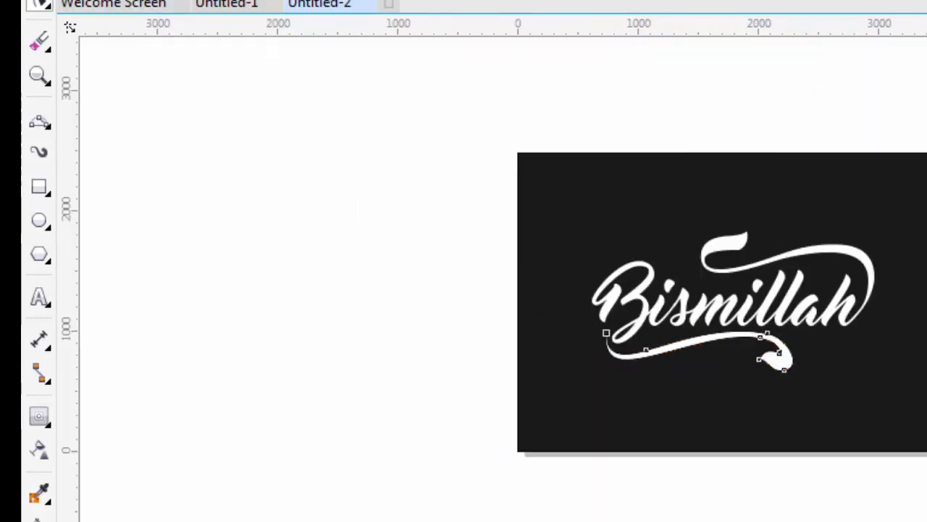
left_click(322, 334)
scroll(786, 300, "up", 4)
scroll(569, 315, "down", 4)
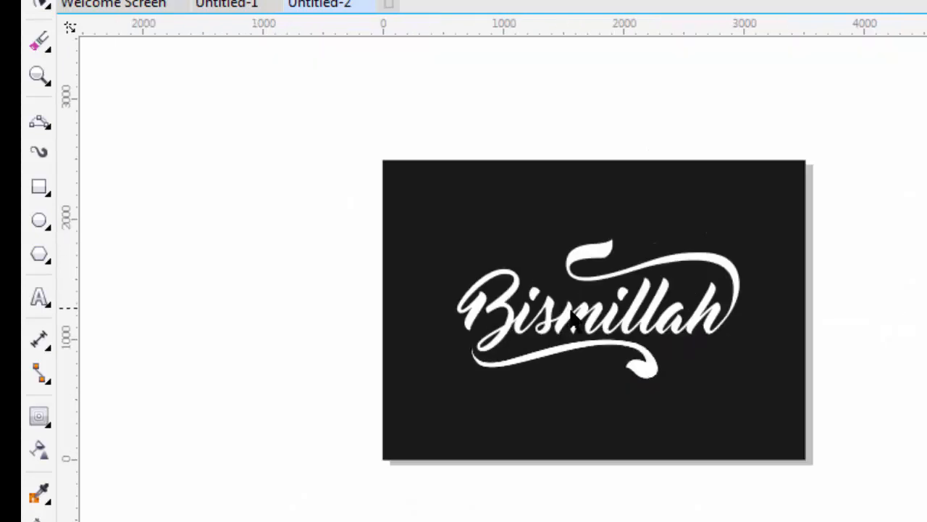
scroll(573, 319, "up", 4)
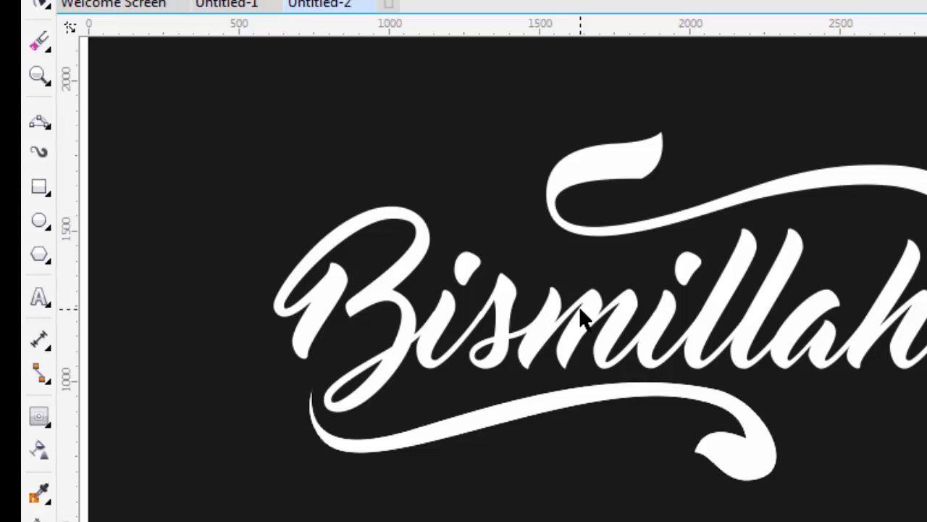
left_click_drag(917, 172, 926, 144)
key("ctrl+z")
key("Escape")
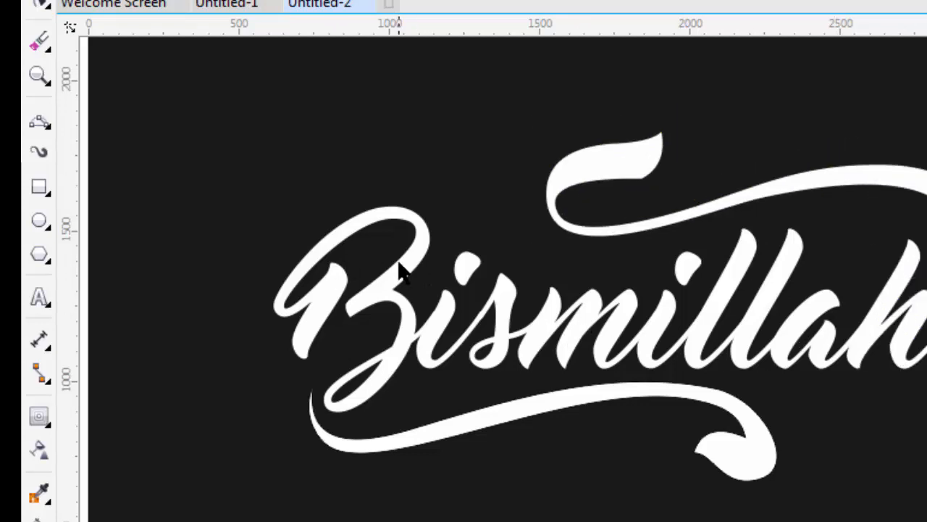
left_click_drag(398, 261, 386, 177)
key("ctrl+z")
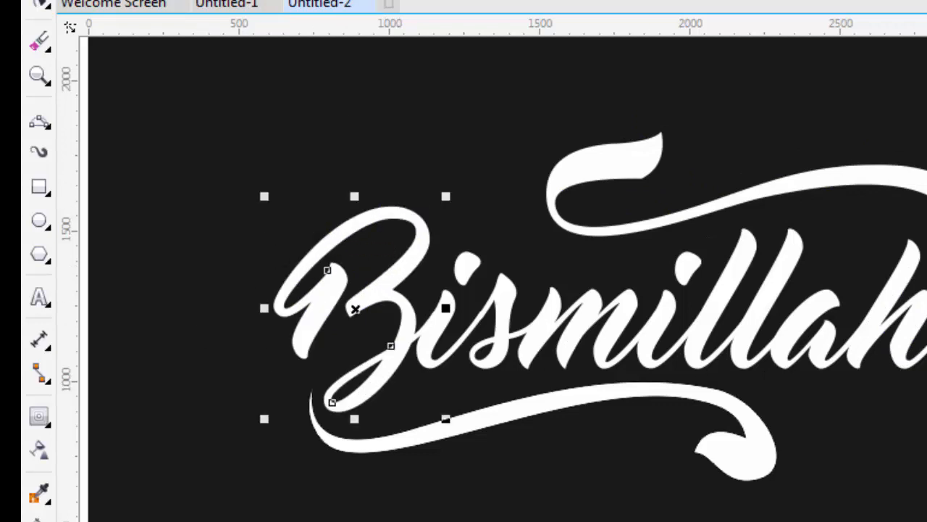
key("Escape")
left_click_drag(747, 468, 773, 486)
key("ctrl+z")
key("Escape")
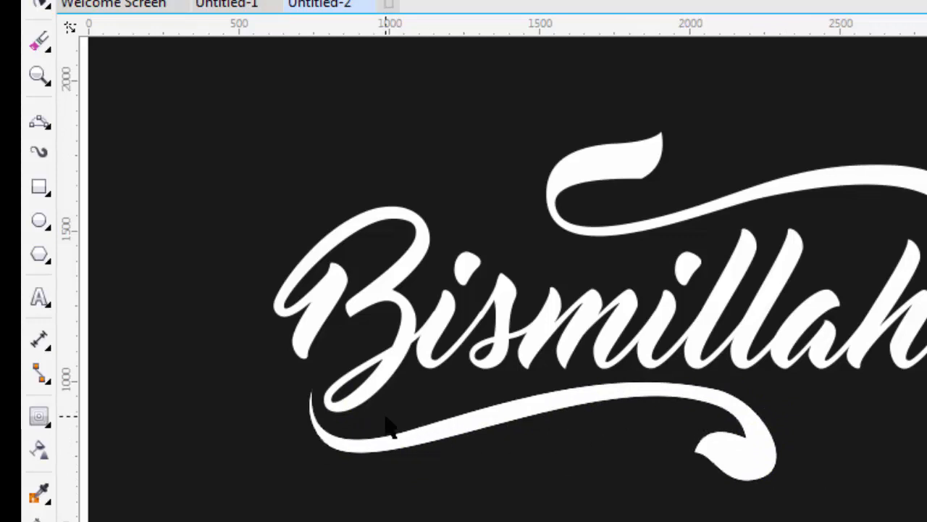
Step: Check the composition of the lettering and both swashes at full-page and close-up zoom
scroll(886, 319, "down", 3)
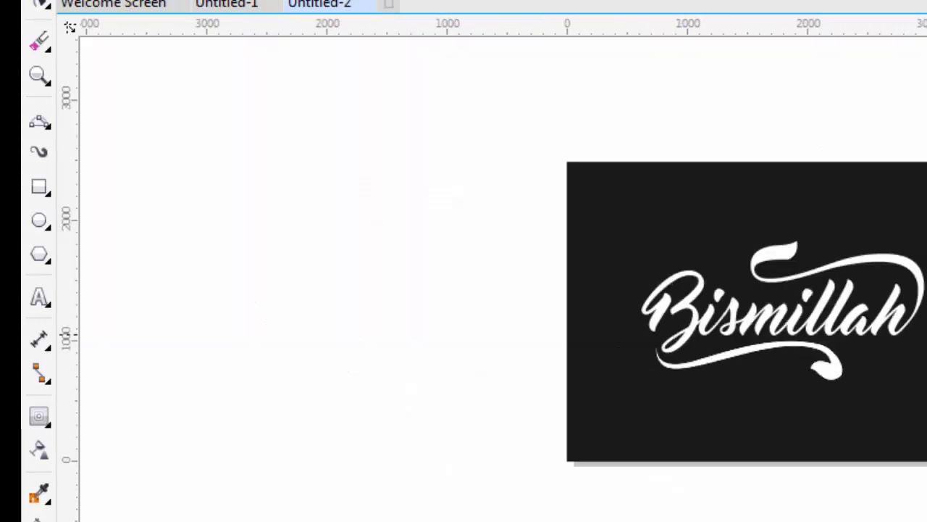
scroll(891, 304, "up", 3)
scroll(891, 304, "down", 3)
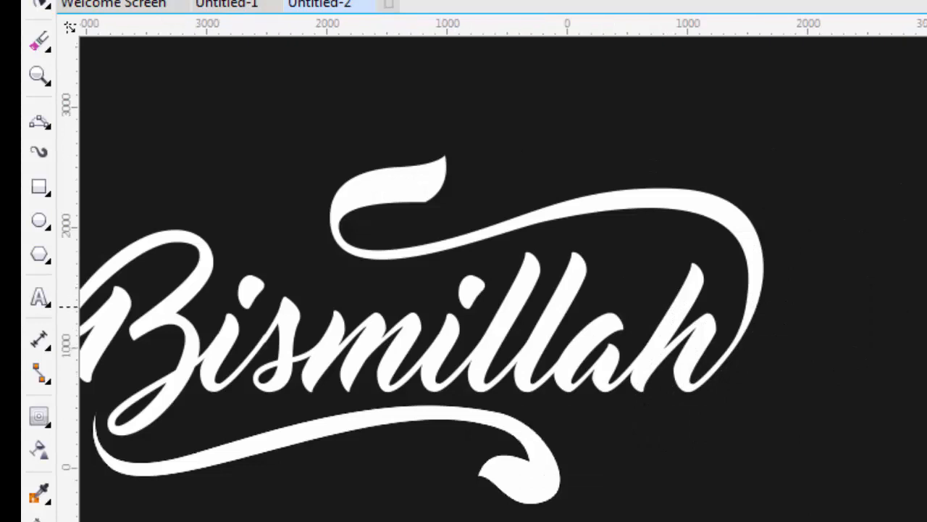
scroll(891, 305, "up", 3)
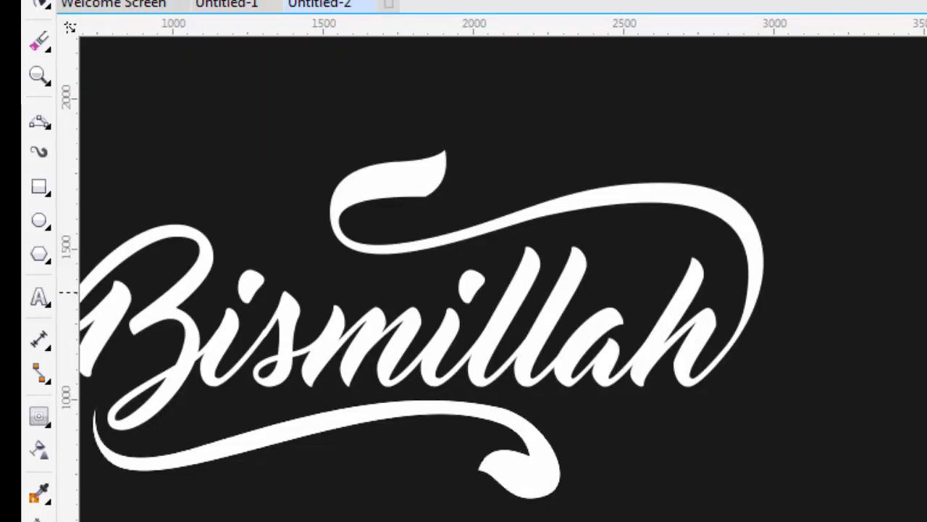
scroll(891, 304, "down", 3)
scroll(891, 304, "up", 3)
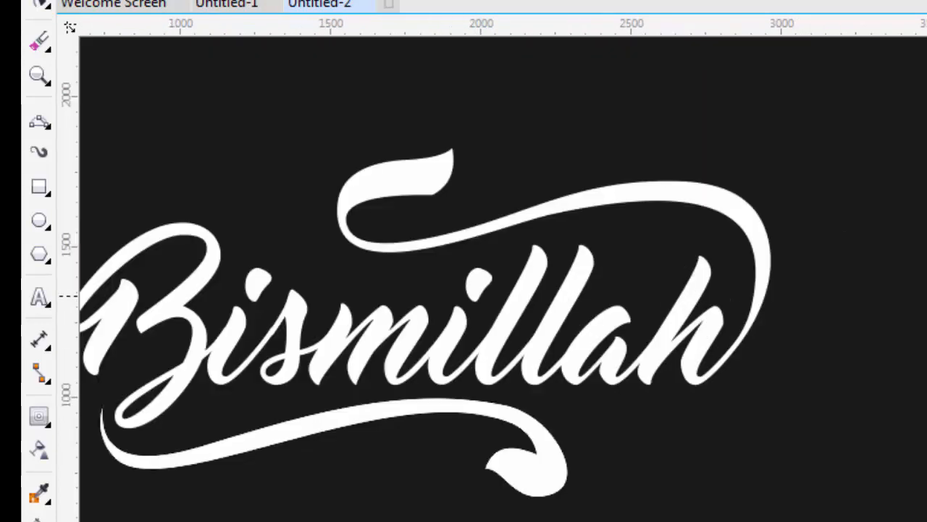
scroll(891, 304, "down", 3)
Step: Select all the lettering together with both swashes, centre them on the page, and clear the selection
left_click_drag(451, 171, 557, 410)
left_click_drag(926, 411, 926, 417)
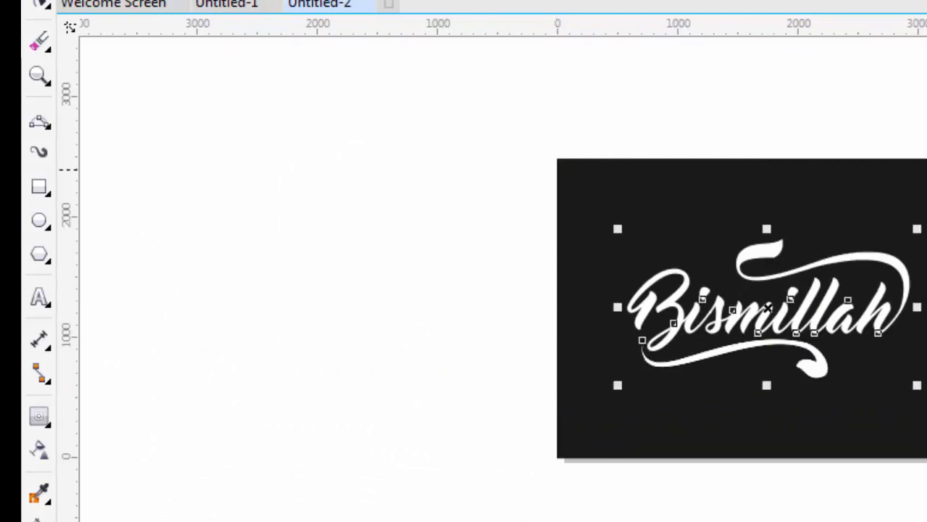
scroll(891, 267, "up", 3)
scroll(792, 227, "down", 3)
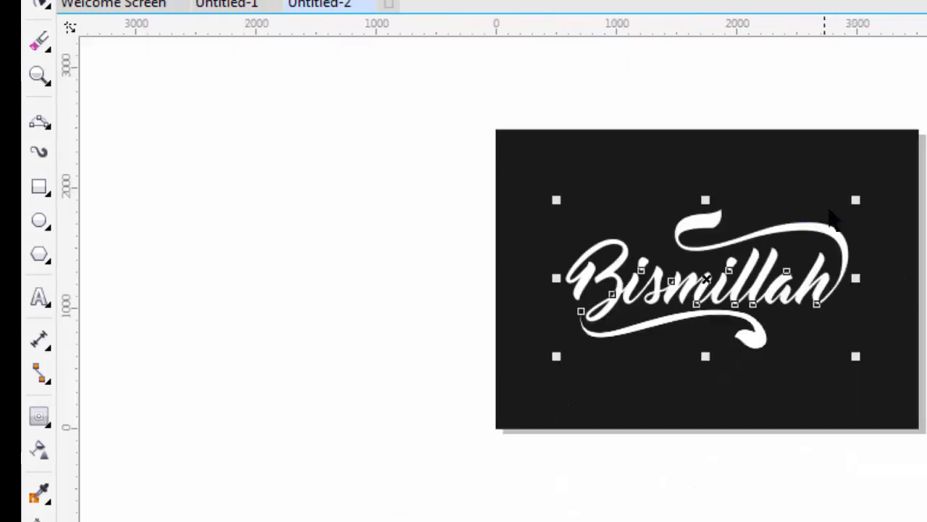
left_click(865, 208)
left_click(926, 241)
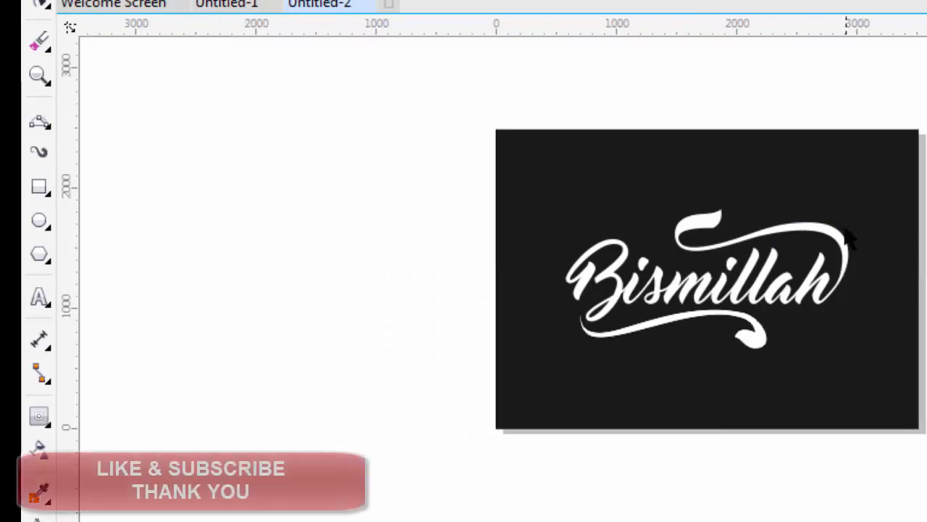
Step: Enlarge the black background rectangle from its centre so it extends beyond the page
left_click(852, 239)
left_click_drag(926, 119, 926, 60)
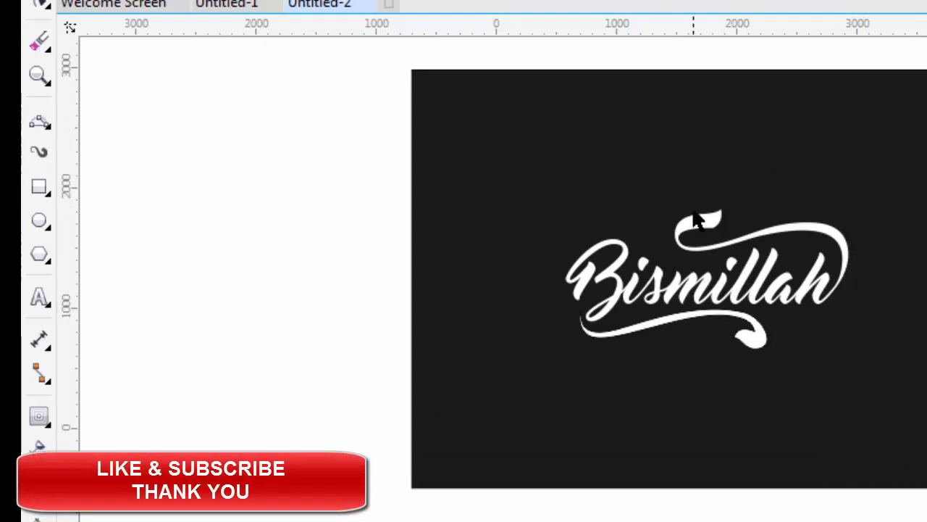
Step: Select the lettering together with both swashes, try moving it up and to the right, and undo the move
left_click(39, 220)
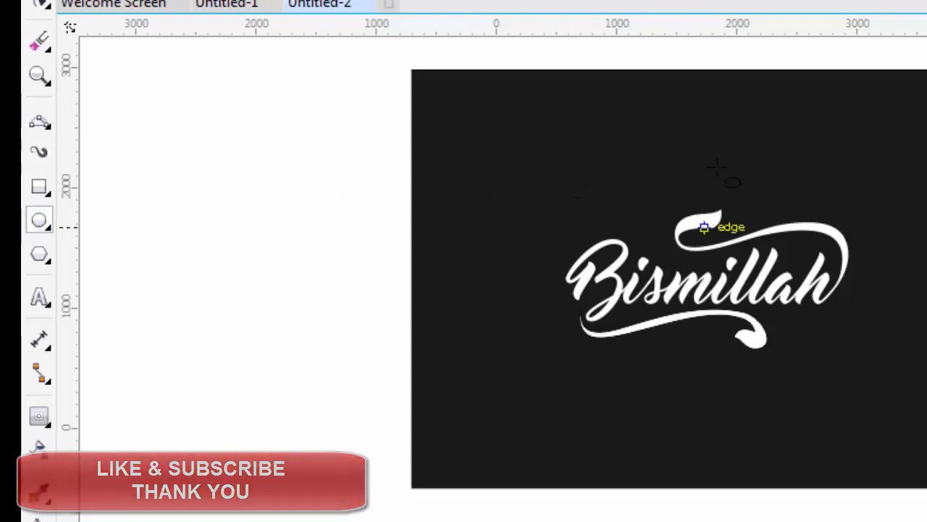
left_click(40, 1)
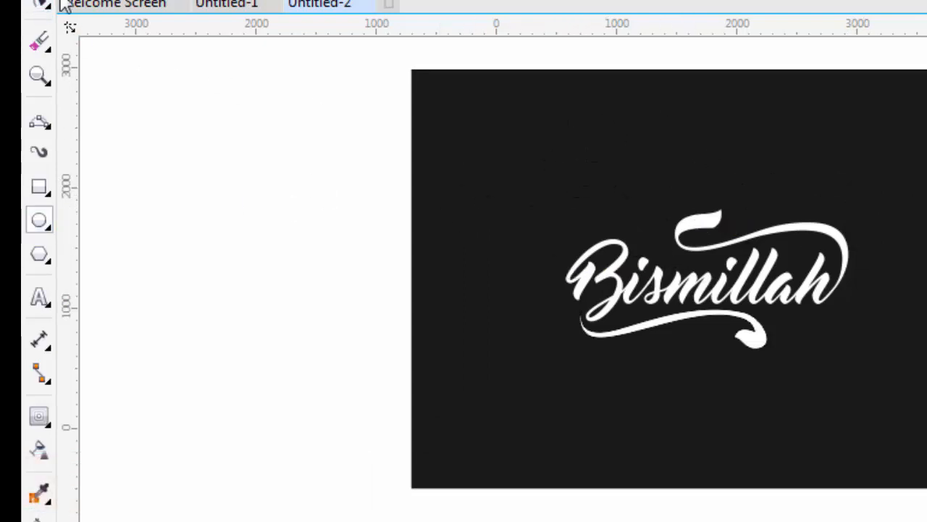
left_click_drag(332, 87, 721, 321)
left_click_drag(656, 316, 814, 399)
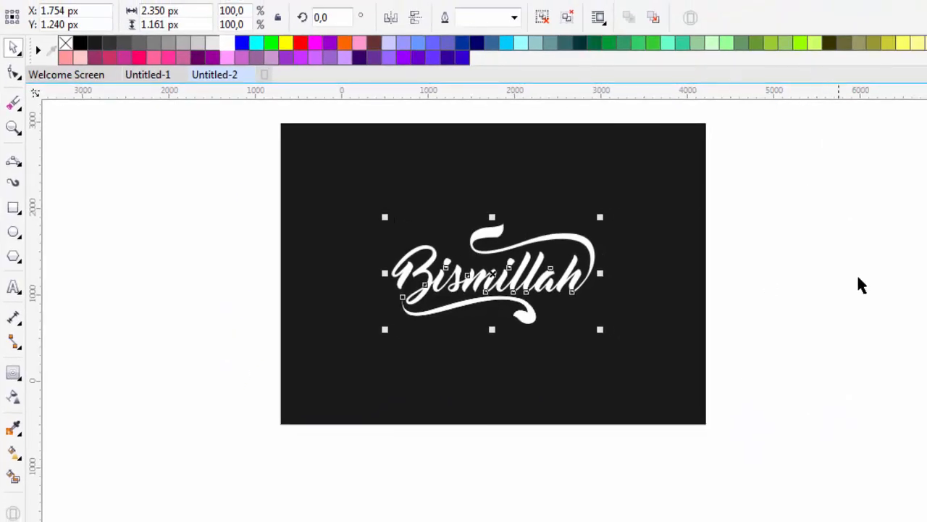
left_click(857, 275)
left_click_drag(578, 284, 665, 229)
key("ctrl+z")
left_click(587, 274)
key("Escape")
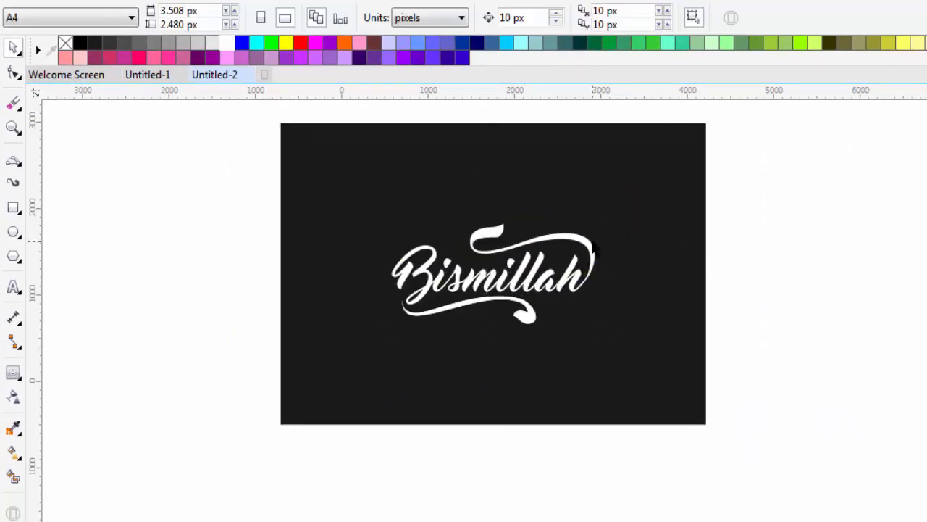
Step: Move the lettering with its swashes toward the background's upper-right corner, recentre it on the page, and deselect it
left_click_drag(588, 252, 672, 190)
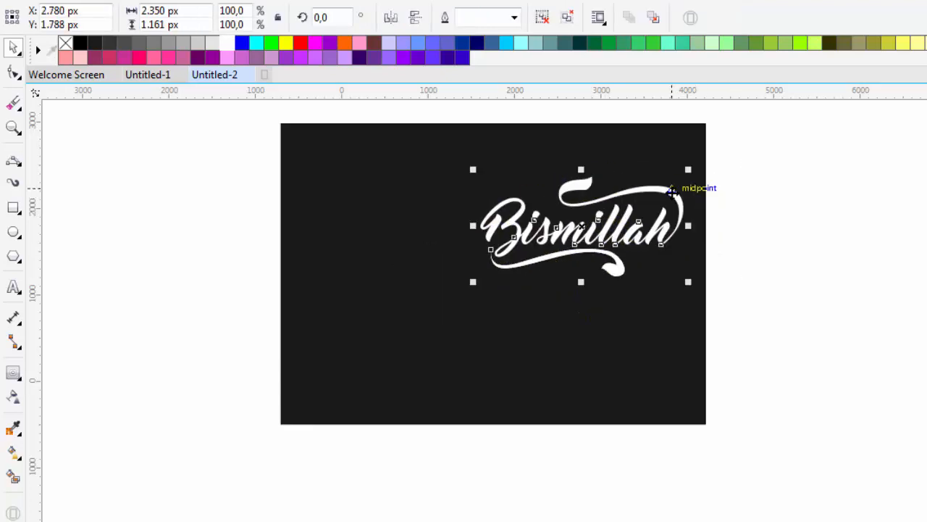
scroll(590, 196, "up", 2)
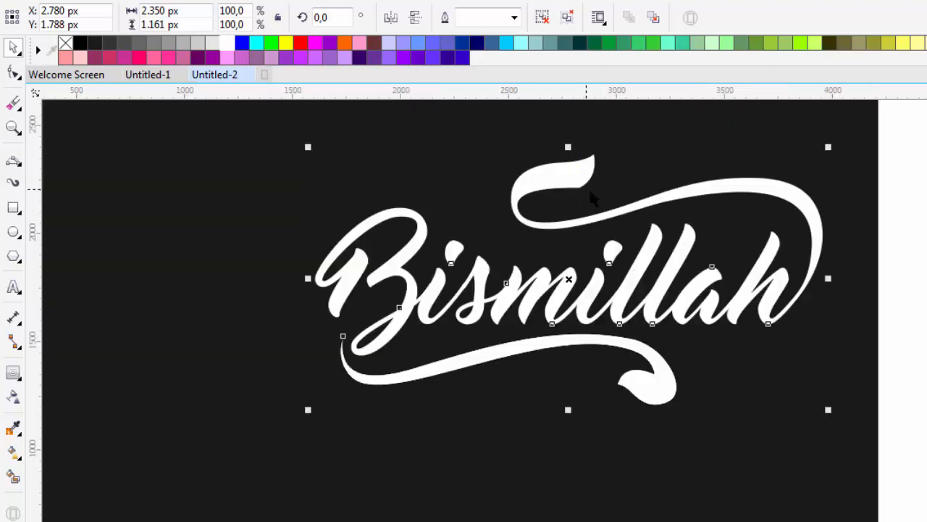
scroll(632, 221, "down", 2)
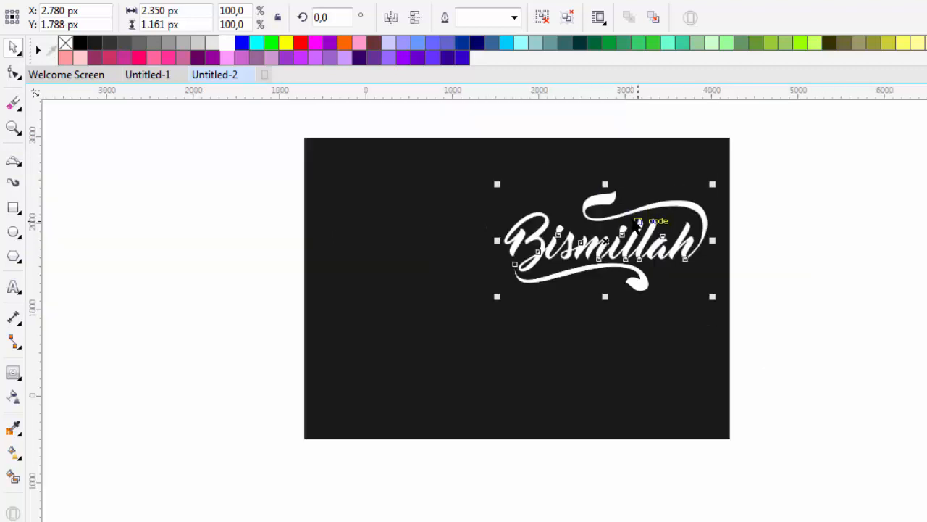
key("p")
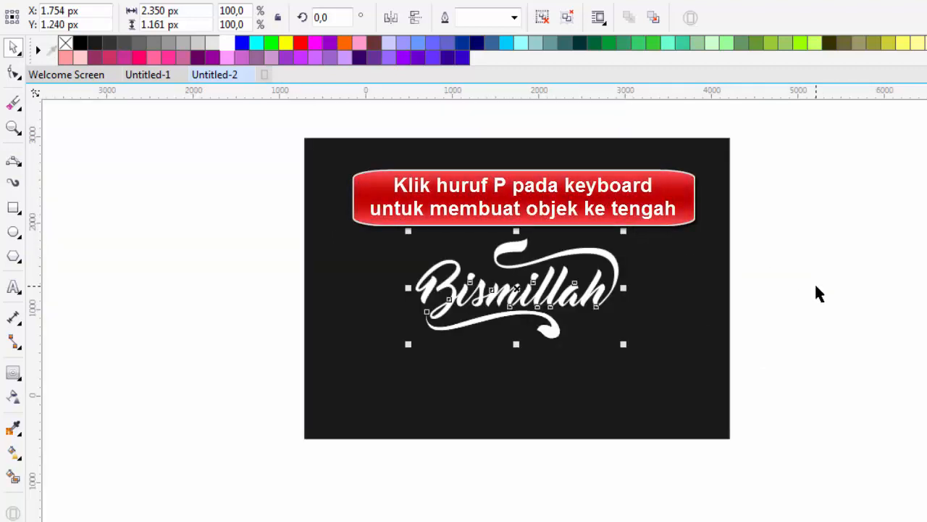
left_click(816, 294)
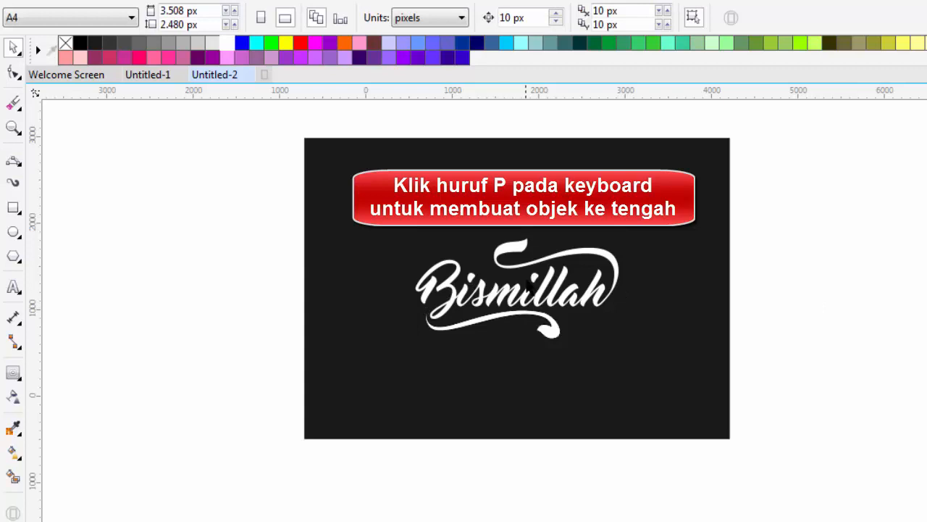
Step: Draw a circle about 2210 px in diameter over the lettering, centre it on the page, and deselect it
left_click(13, 231)
left_click_drag(442, 199, 584, 390)
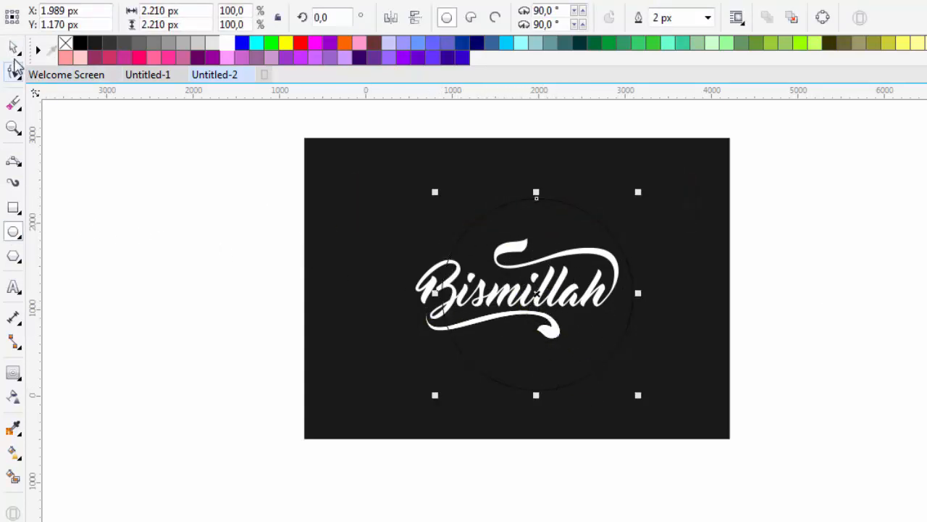
left_click(13, 48)
left_click(855, 248)
left_click(579, 220)
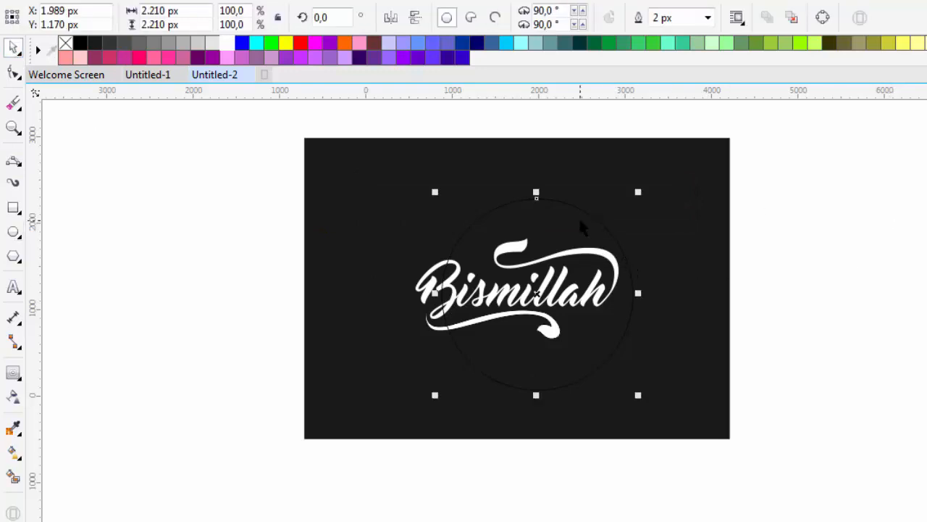
key("p")
left_click(823, 260)
Step: Give the circle a white outline and deselect it
left_click(549, 204)
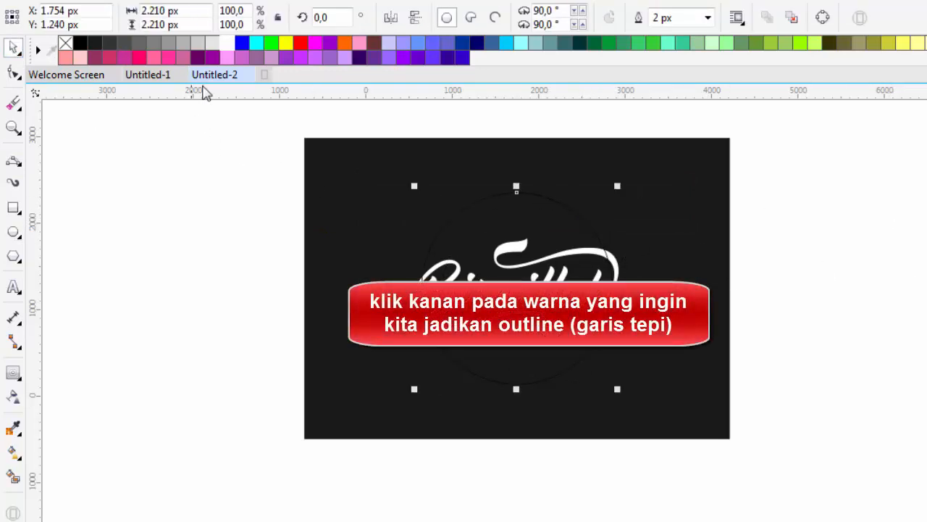
right_click(226, 43)
left_click(193, 181)
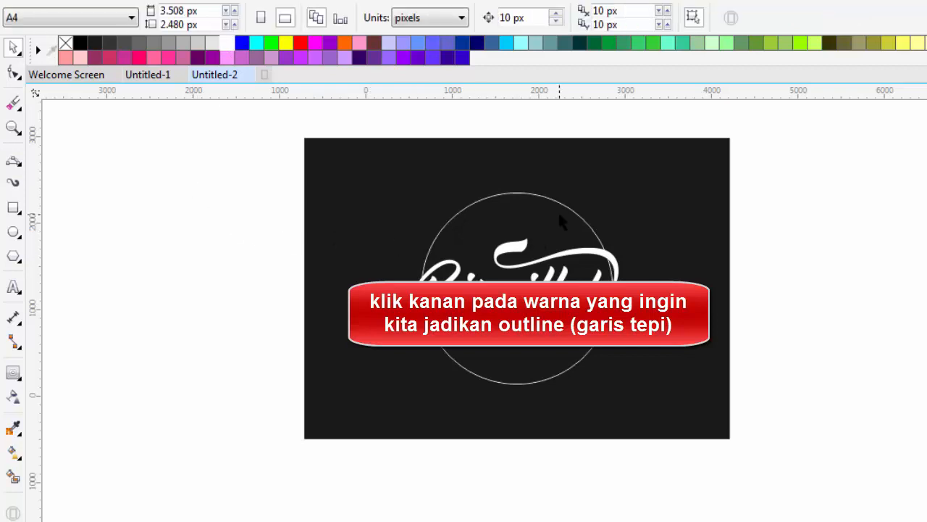
Step: Shrink the circle from its centre to about 1790 px in diameter and deselect it
scroll(559, 216, "up", 2)
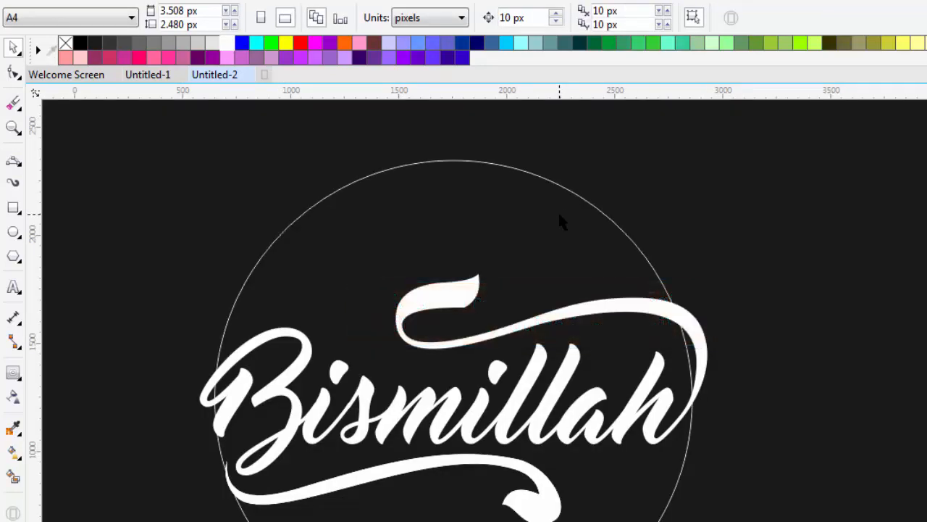
left_click(561, 213)
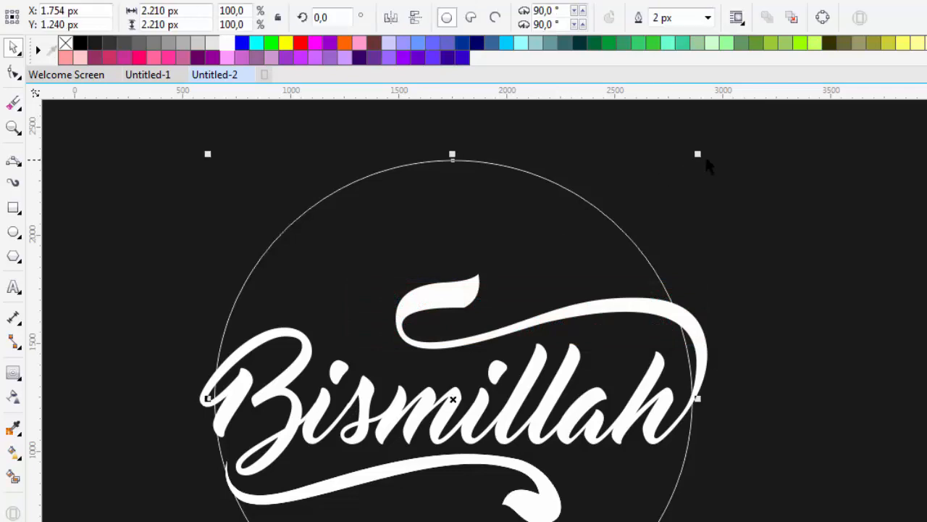
left_click_drag(698, 153, 689, 198)
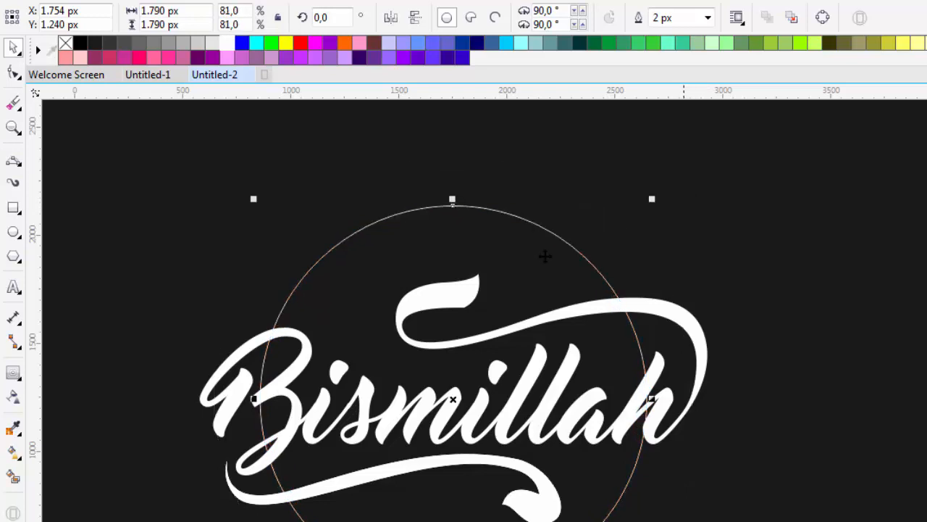
scroll(517, 269, "down", 3)
left_click(753, 264)
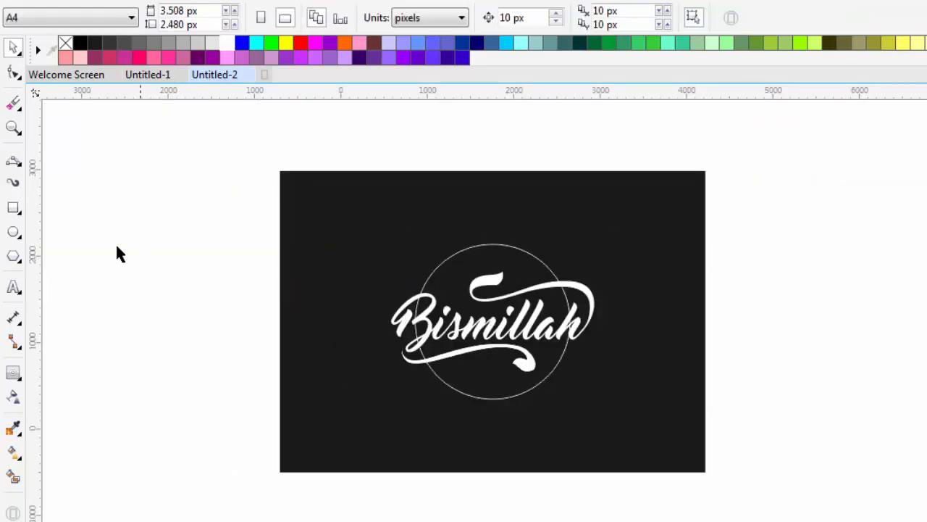
Step: Add the artistic text "MULAILAH" in 24 pt Arial above the circle
left_click(14, 285)
scroll(428, 265, "up", 2)
left_click(426, 270)
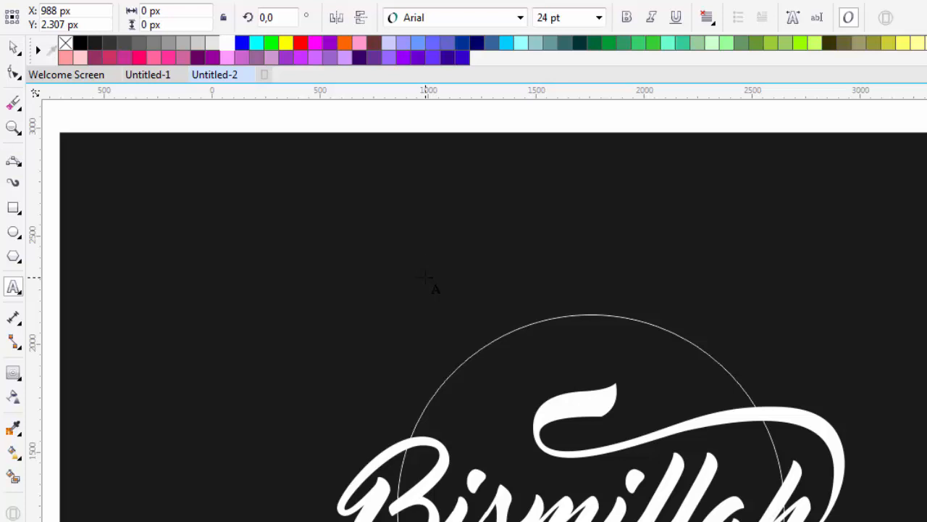
scroll(425, 269, "down", 2)
scroll(426, 269, "up", 2)
type("ULAILAH")
left_click(13, 47)
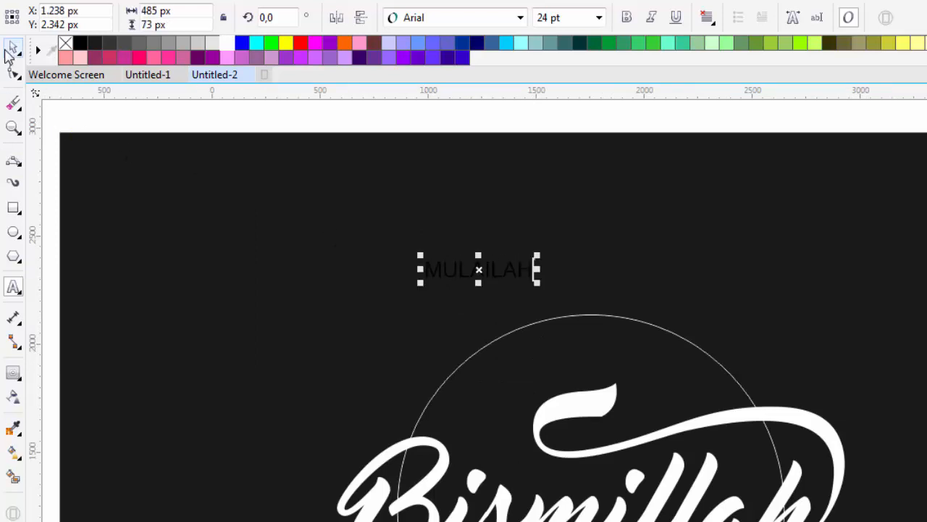
Step: Fill the MULAILAH text with white and enlarge it to about 62 pt
left_click(227, 44)
scroll(235, 191, "down", 2)
scroll(356, 228, "up", 2)
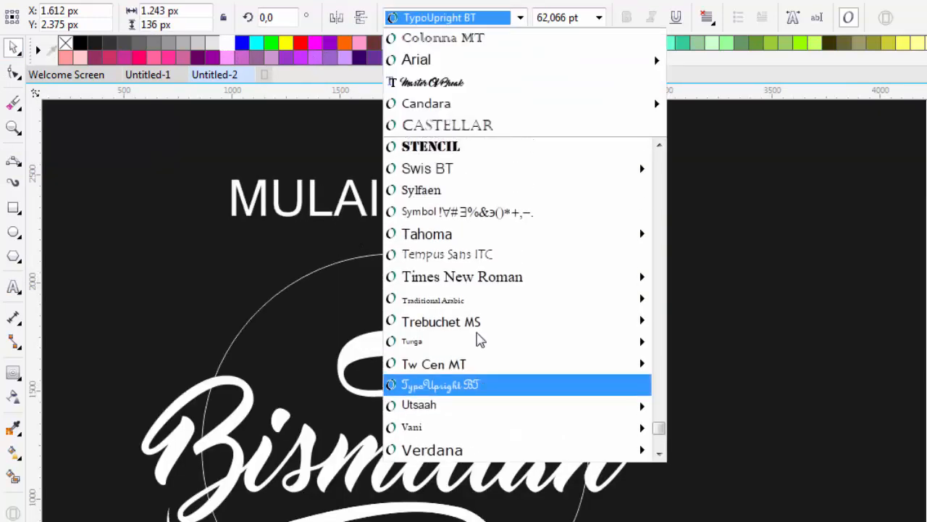
Step: Preview several fonts on the MULAILAH text, apply Schadow BT, and deselect the text
scroll(482, 323, "up", 5)
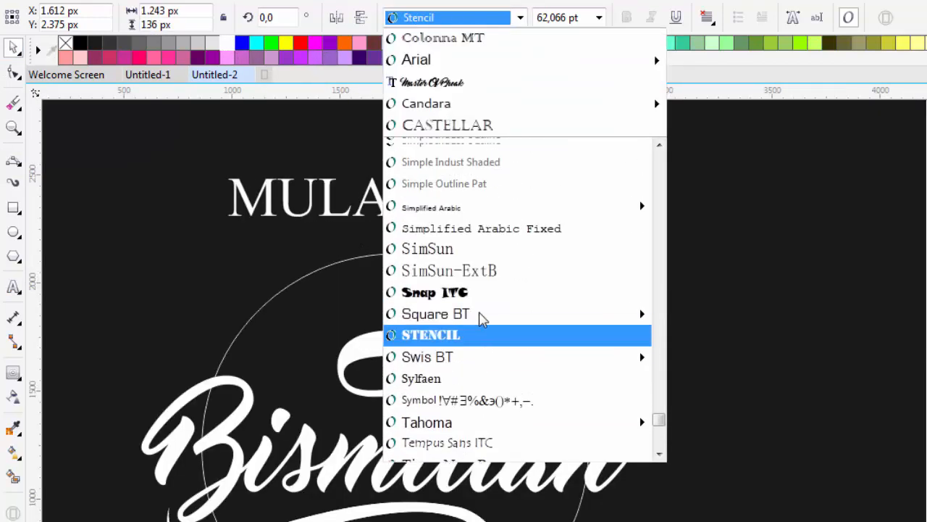
scroll(482, 323, "down", 6)
scroll(482, 322, "up", 2)
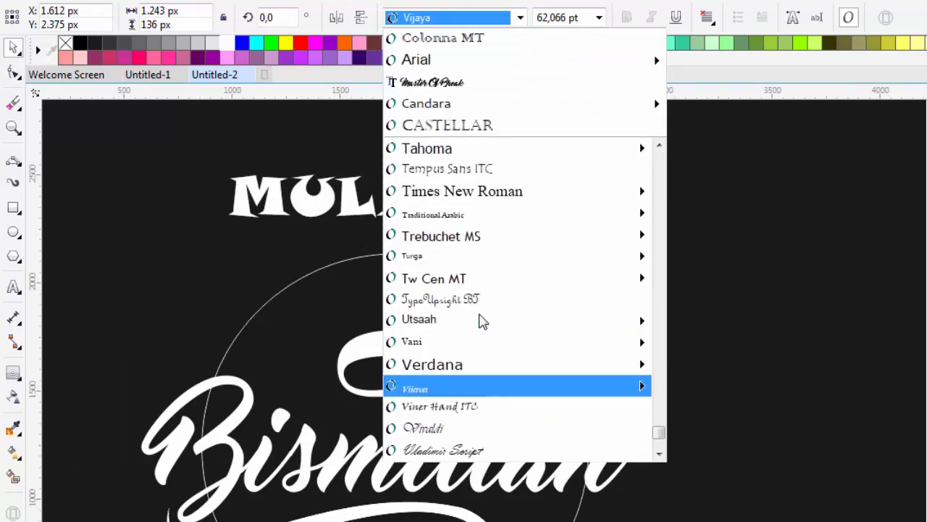
scroll(482, 323, "up", 5)
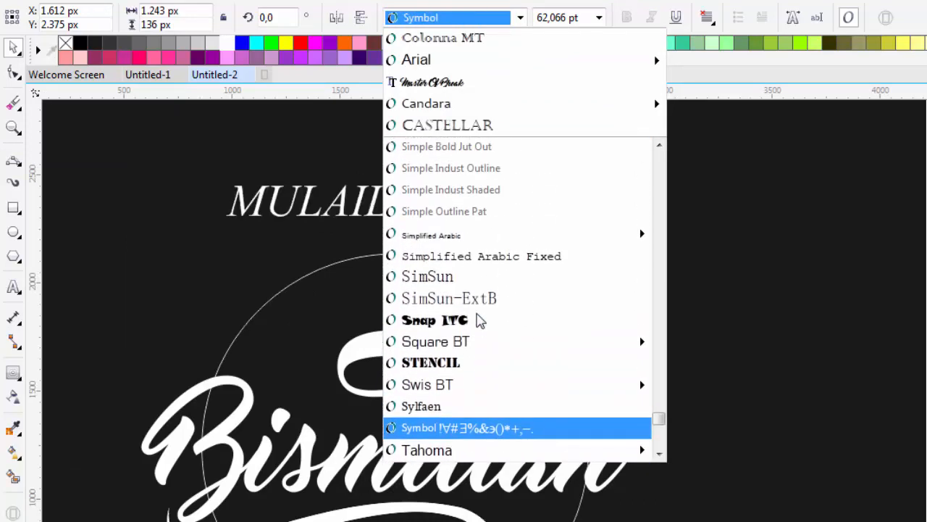
scroll(481, 321, "up", 6)
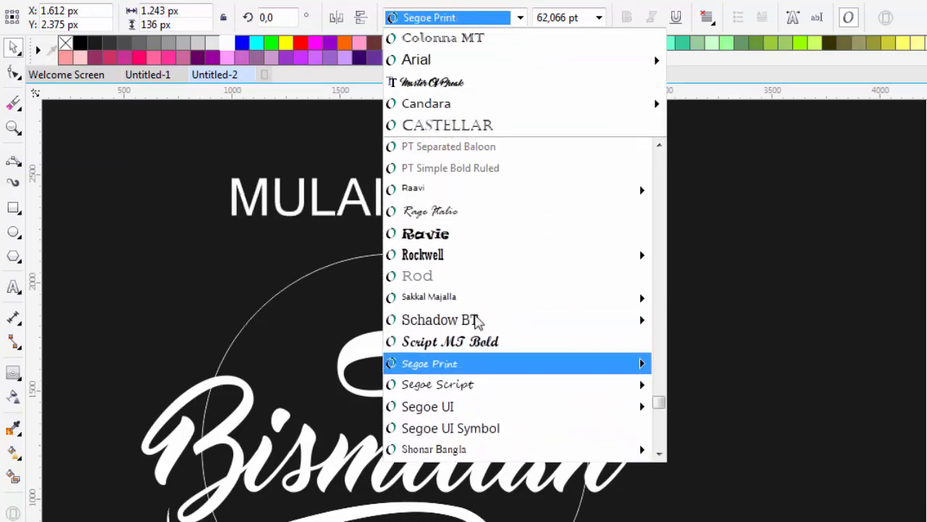
mouse_move(476, 407)
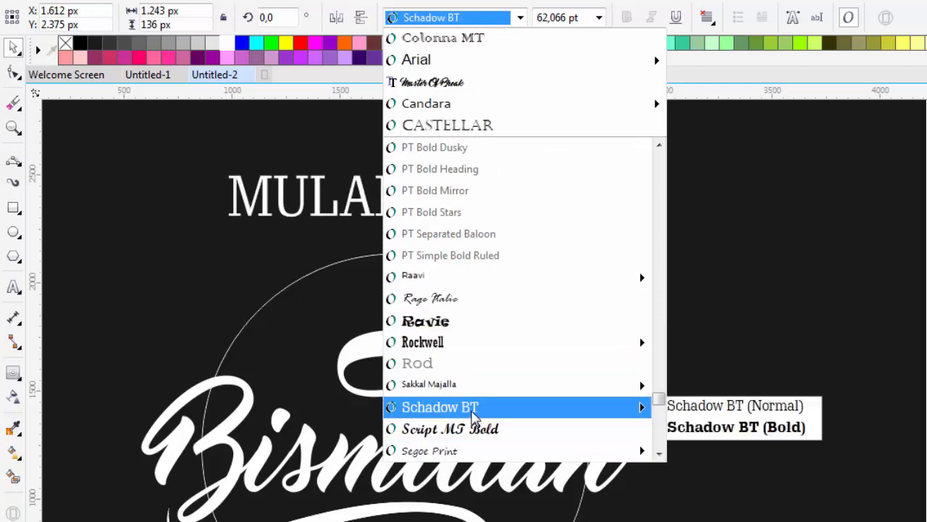
left_click(473, 410)
scroll(472, 313, "down", 2)
left_click(681, 334)
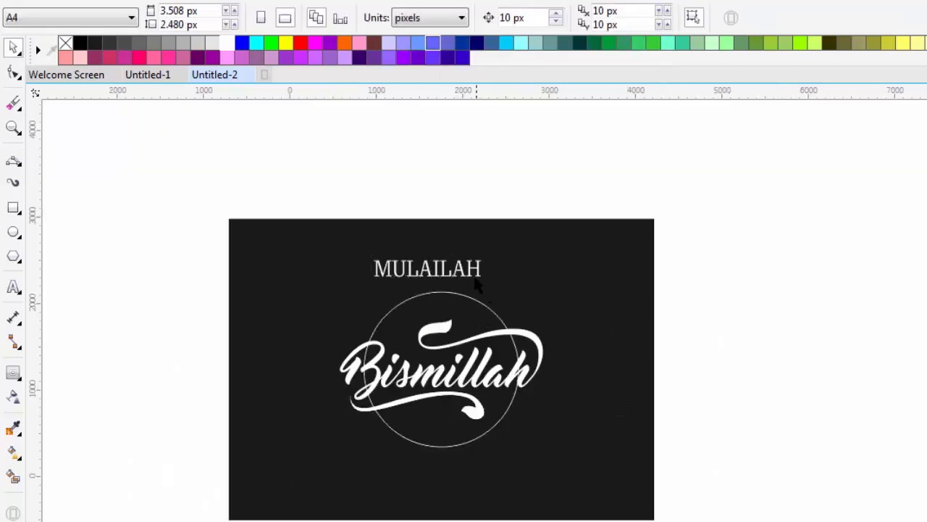
Step: Position the MULAILAH text just above the circle's top and scale it down from its centre to about 53 pt
scroll(476, 285, "up", 2)
left_click_drag(489, 281, 547, 316)
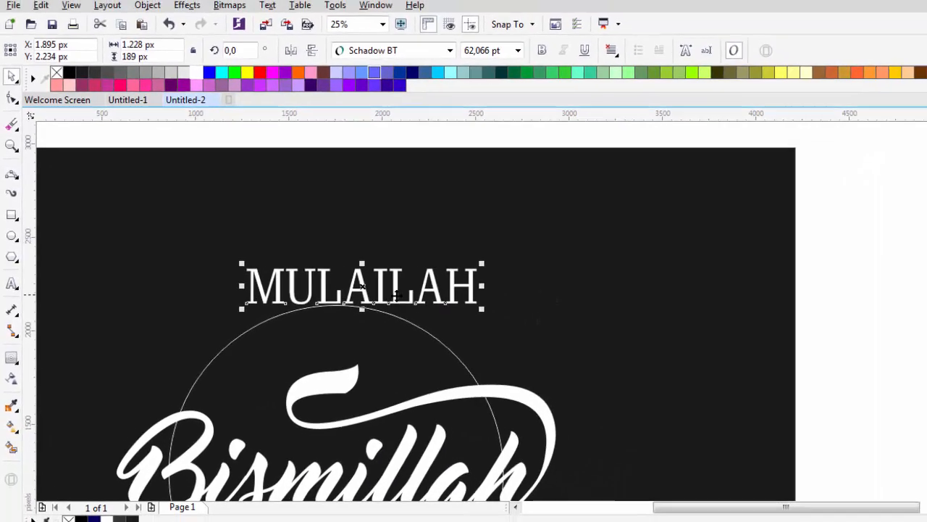
left_click_drag(445, 299, 426, 283)
left_click_drag(344, 279, 344, 279)
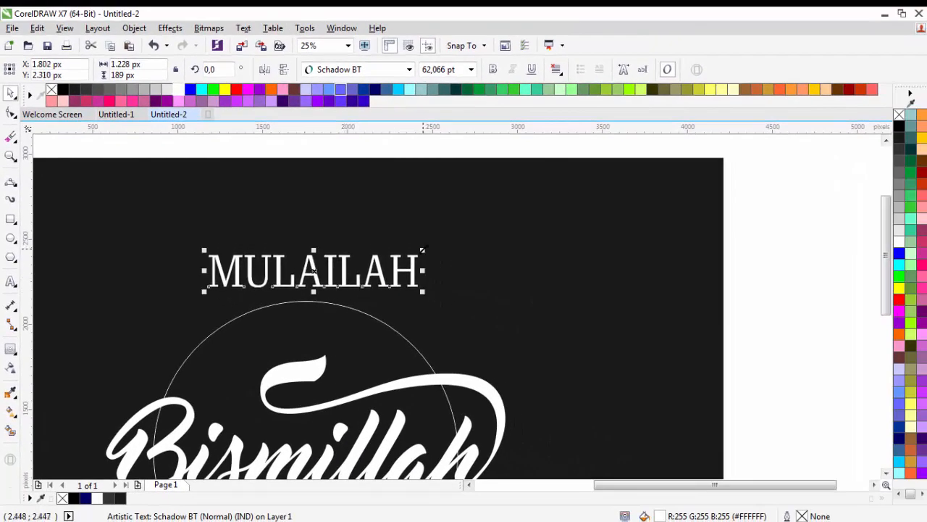
left_click_drag(423, 250, 405, 250)
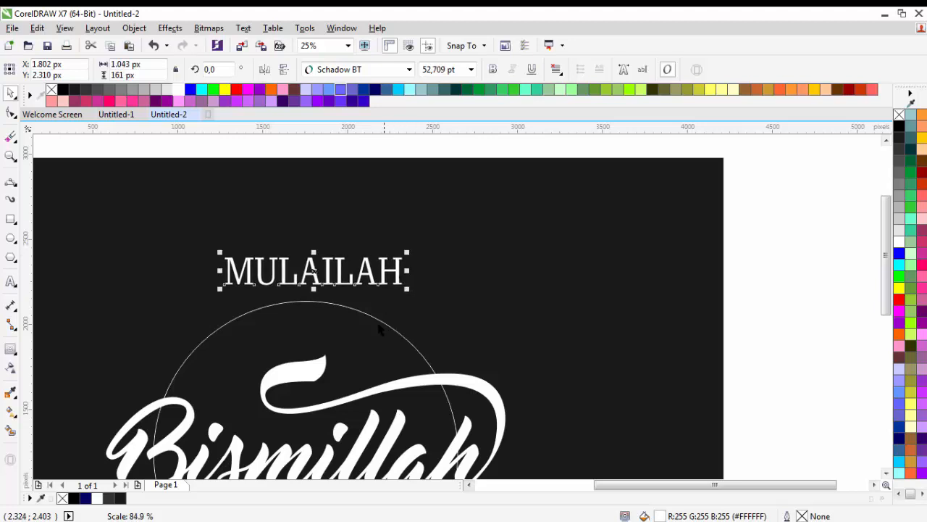
Step: Reduce the circle from its centre to about 1692 px in diameter and deselect it
left_click(377, 327)
left_click_drag(462, 296, 454, 305)
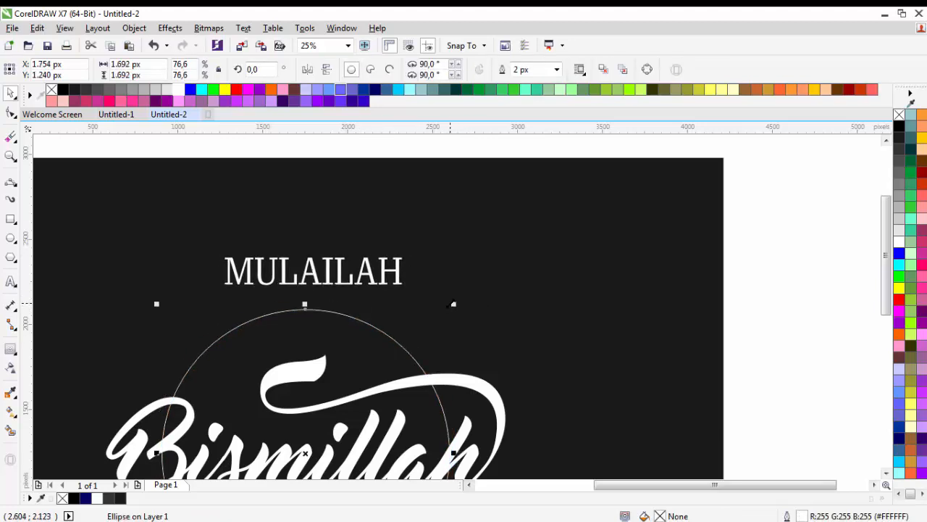
scroll(438, 309, "down", 2)
left_click(631, 360)
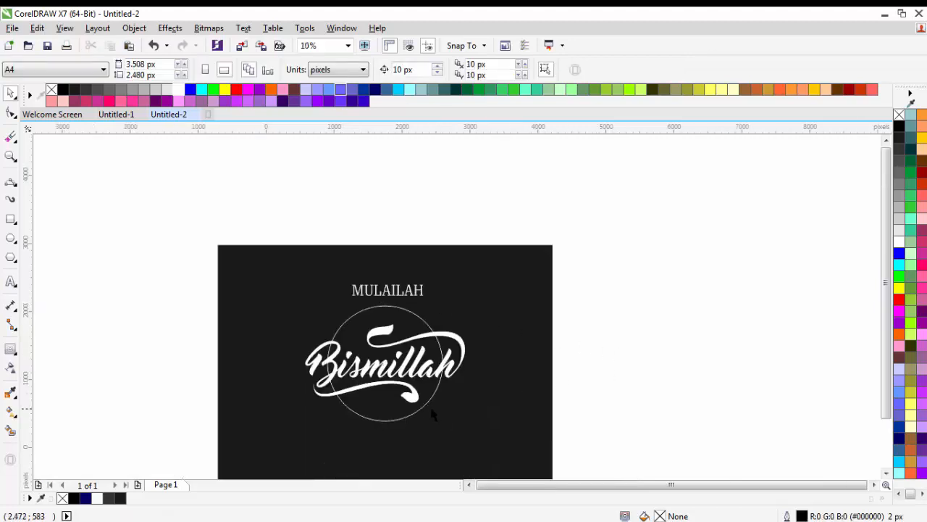
Step: Widen the letter spacing of the MULAILAH text slightly with the Shape tool, to about 1071 px overall width
scroll(432, 413, "up", 2)
scroll(334, 308, "down", 2)
scroll(325, 245, "up", 2)
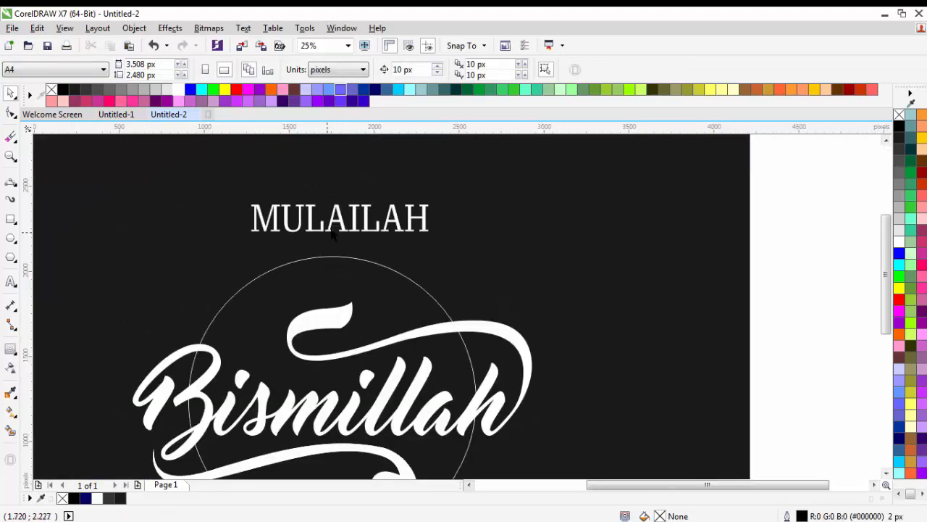
left_click(337, 226)
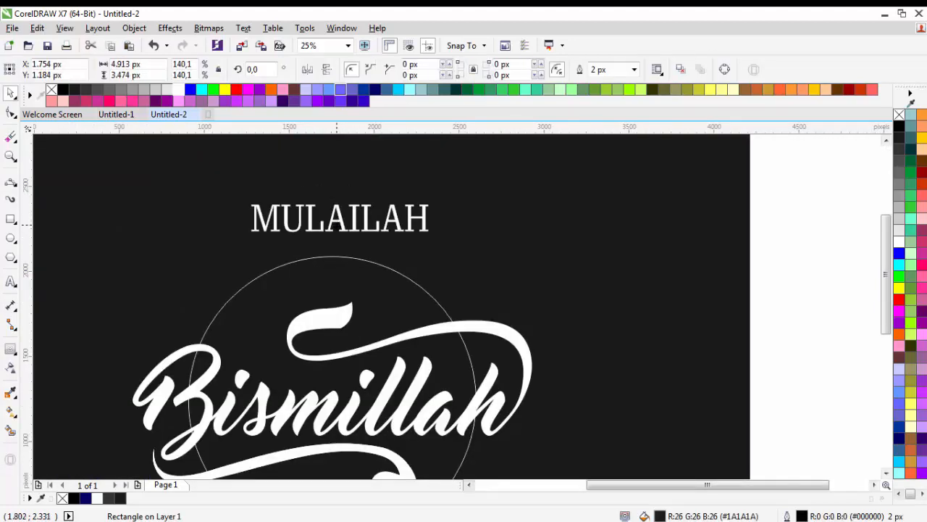
left_click(339, 221)
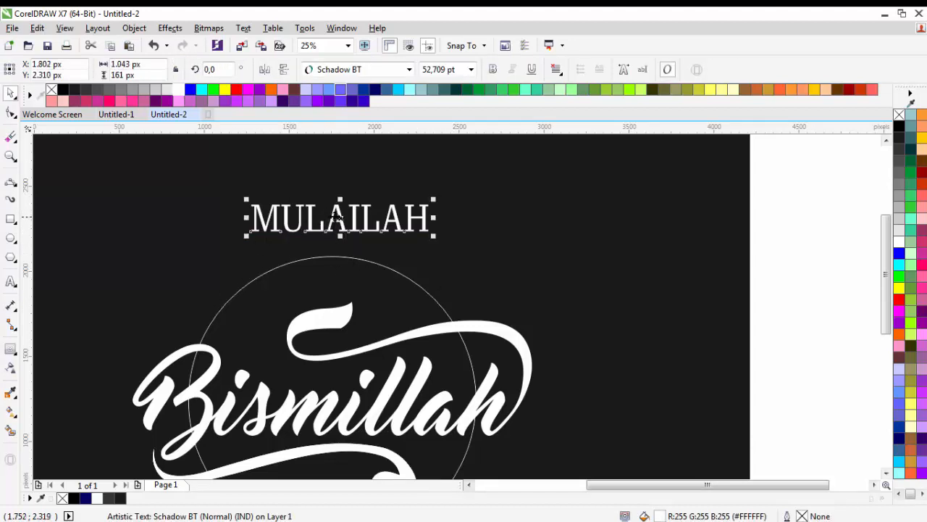
left_click(10, 114)
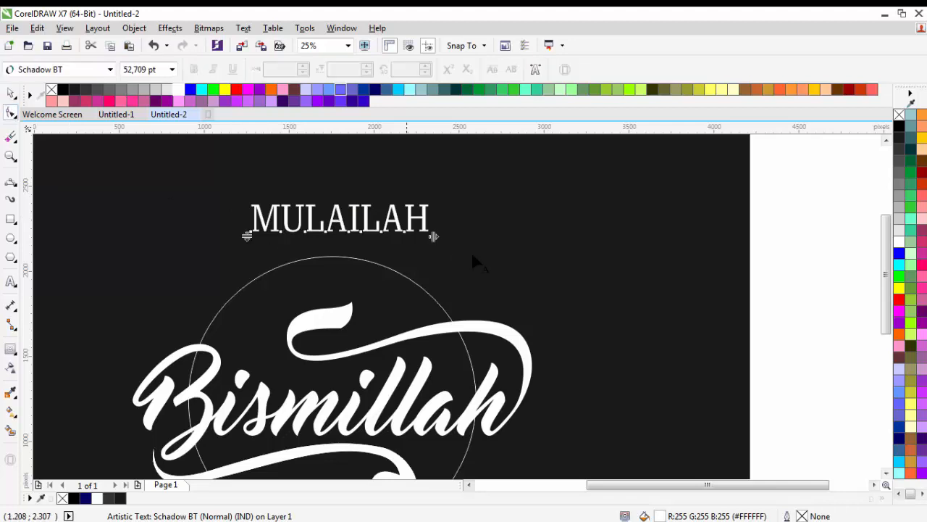
left_click(165, 161)
key("space")
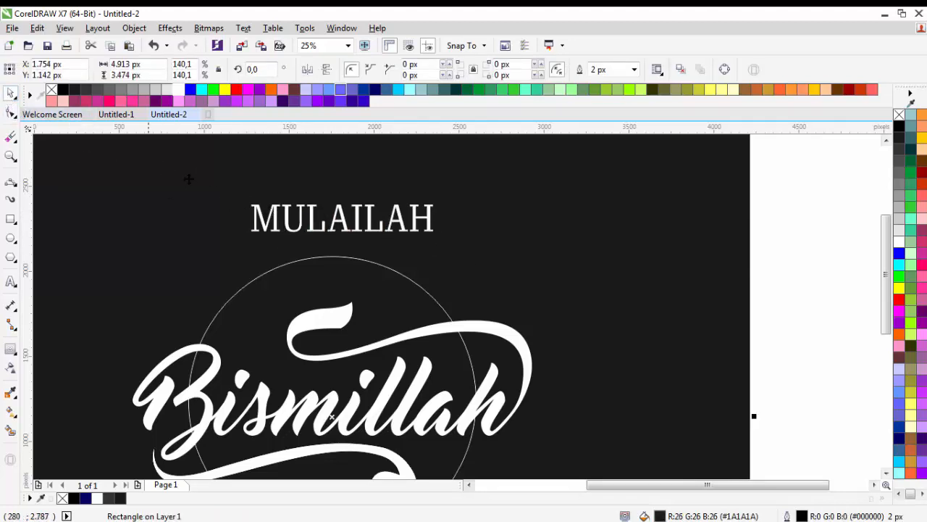
Step: Spread the letters of the MULAILAH text further apart with the Shape tool, to about 1362 px overall width, and deselect it
left_click(270, 225)
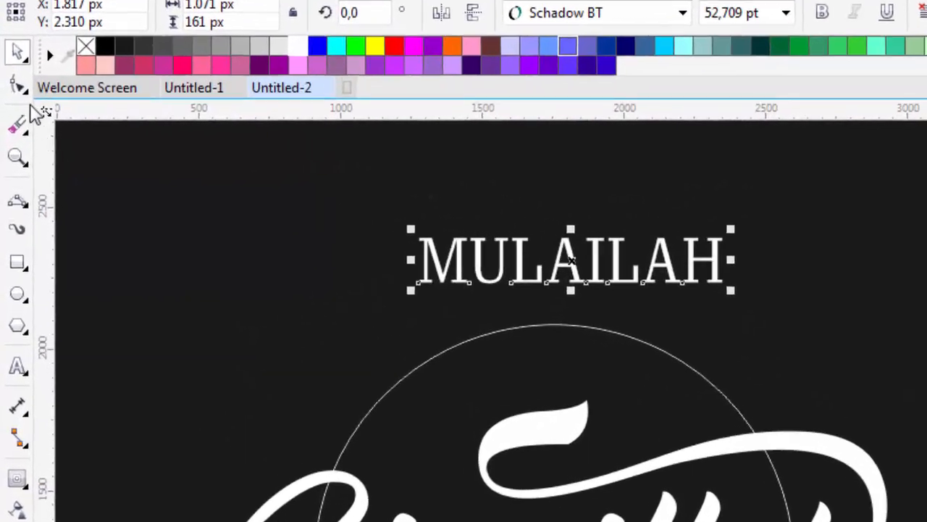
left_click(22, 78)
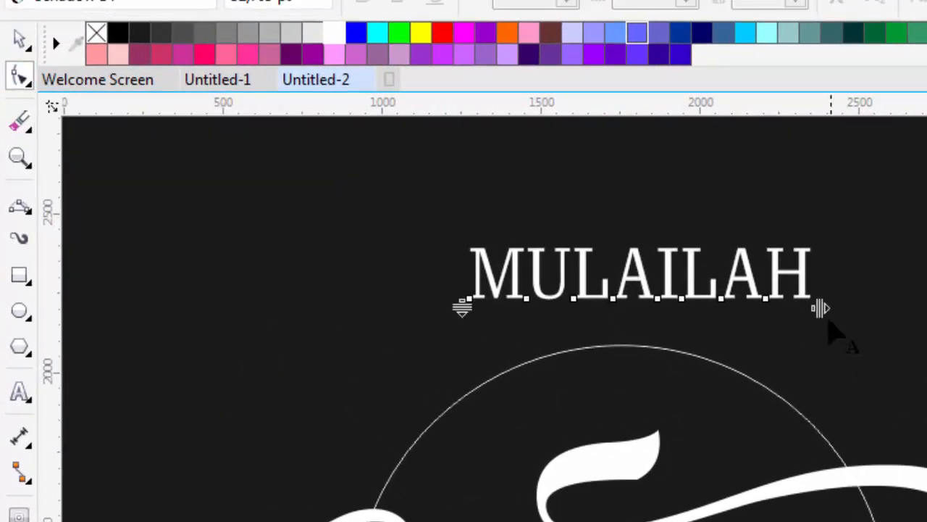
left_click_drag(819, 308, 894, 311)
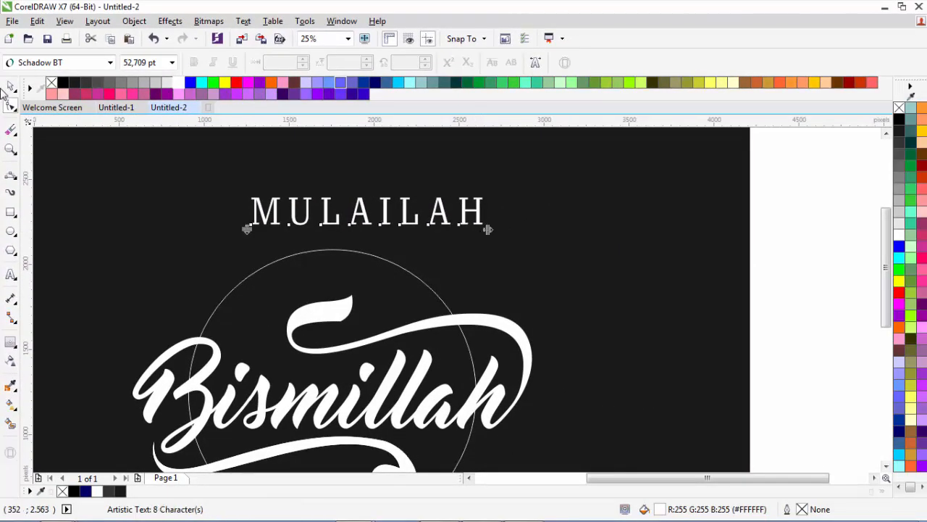
key("space")
left_click(794, 308)
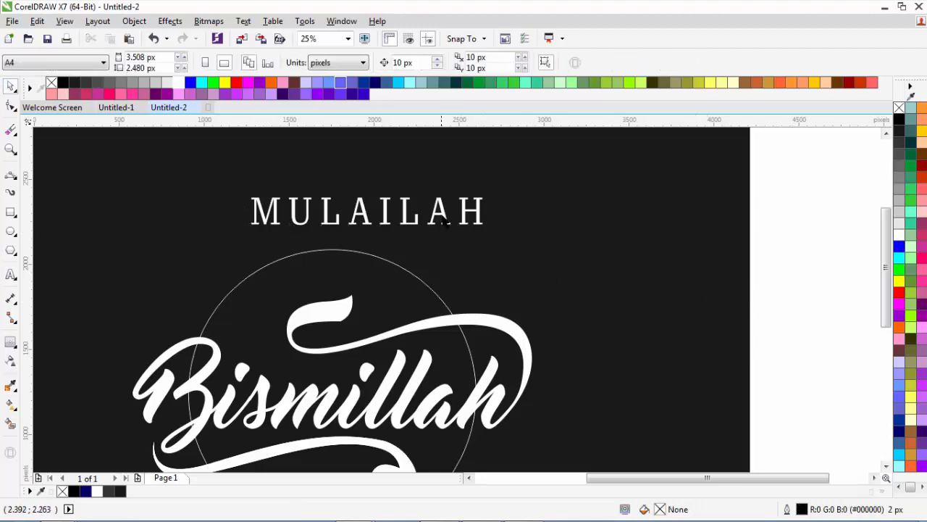
Step: Move the MULAILAH text over the circle's top and centre it horizontally on the circle
left_click_drag(443, 217, 410, 219)
left_click(387, 261, "shift")
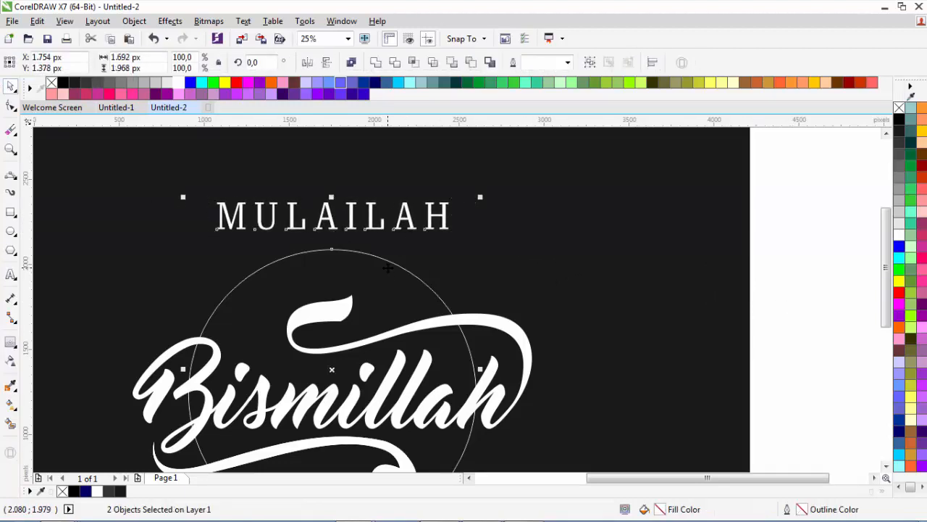
key("c")
left_click(631, 292)
Step: Try fitting the regular-weight MULAILAH text to the circle as its path, centred at the circle's top
left_click(411, 224)
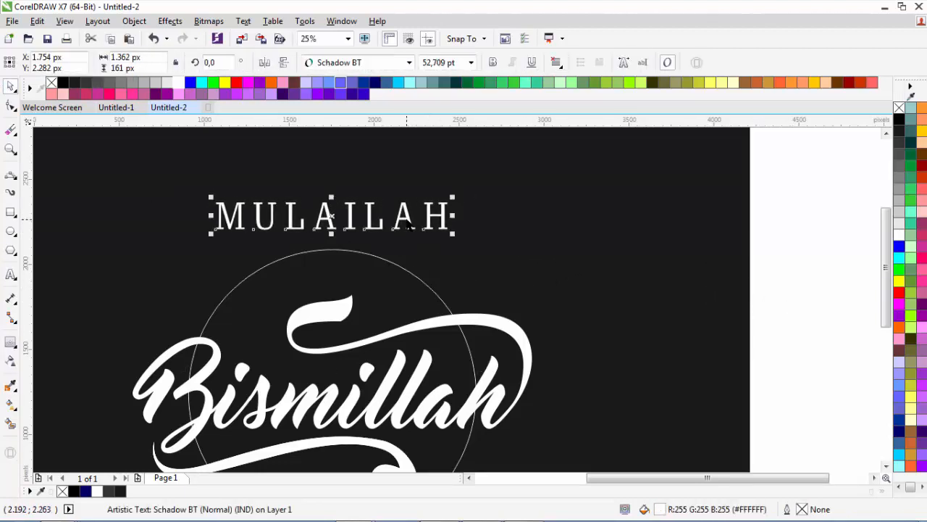
left_click(243, 21)
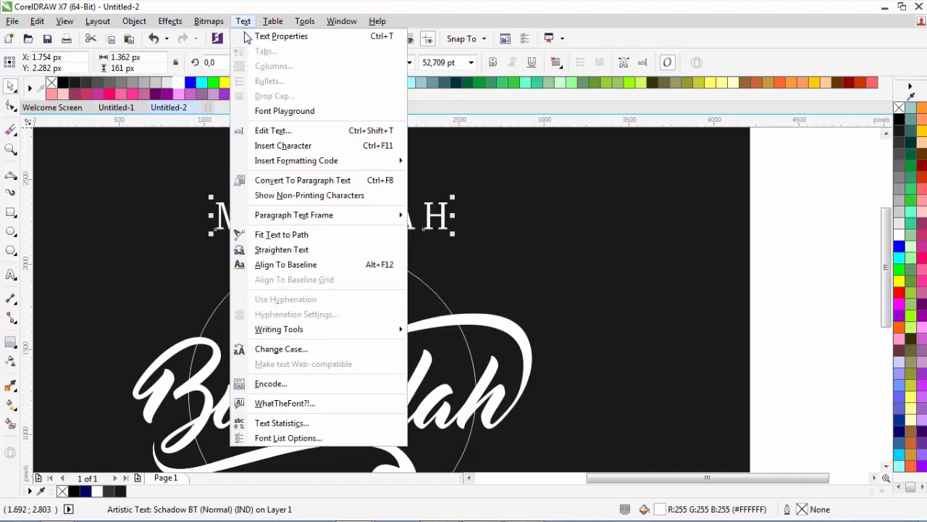
left_click(302, 239)
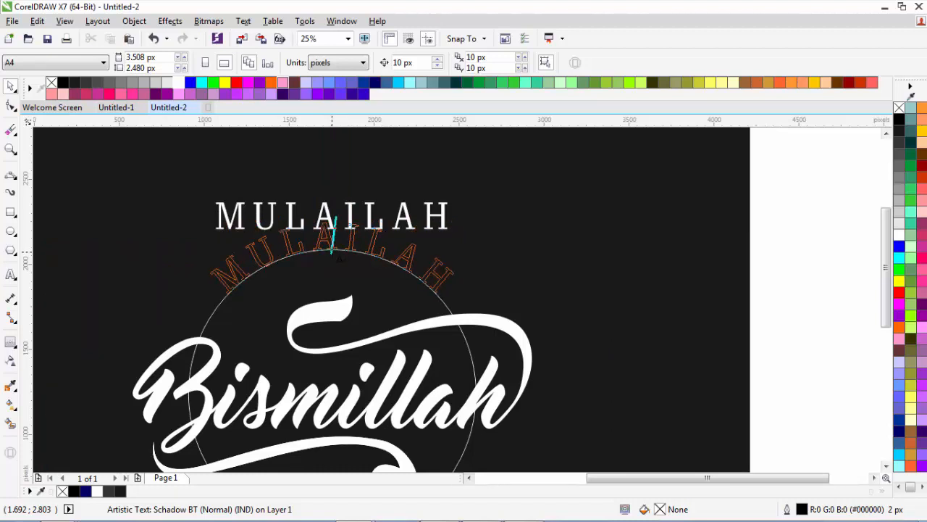
left_click(332, 250)
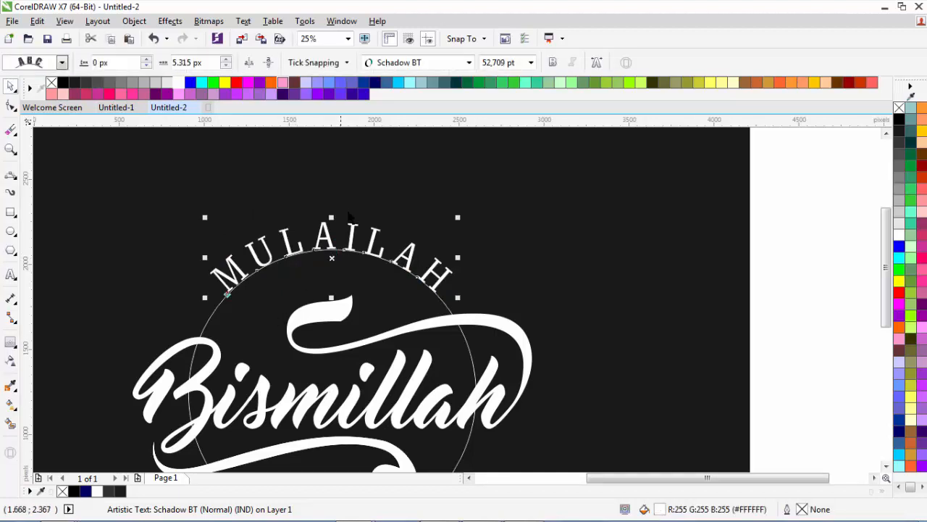
scroll(471, 268, "down", 4)
left_click(471, 268)
scroll(353, 235, "up", 4)
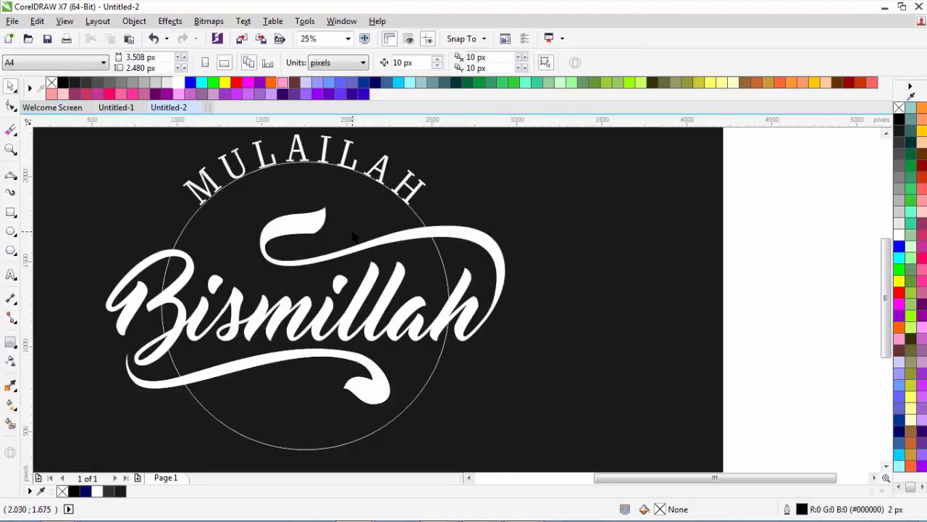
Step: Undo fitting the MULAILAH text to the circle and clear the selection
left_click(347, 154)
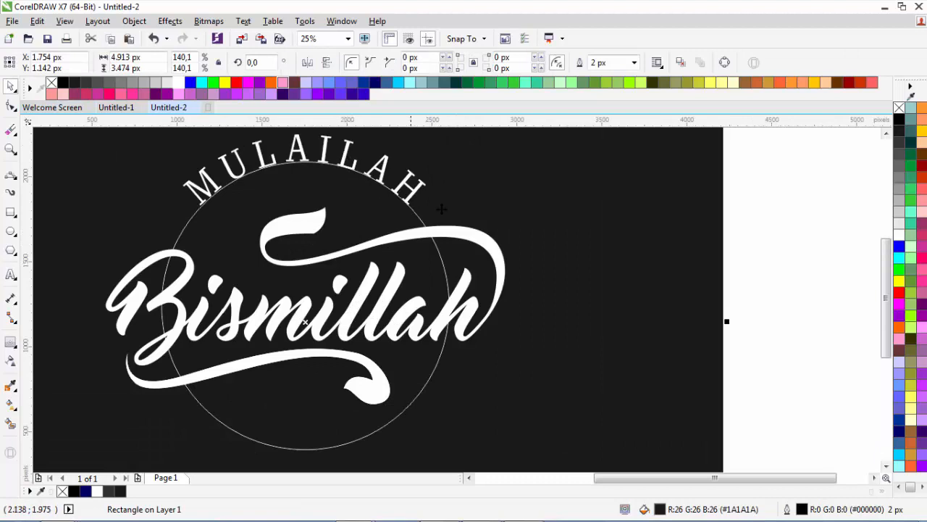
key("ctrl+z")
left_click(729, 323)
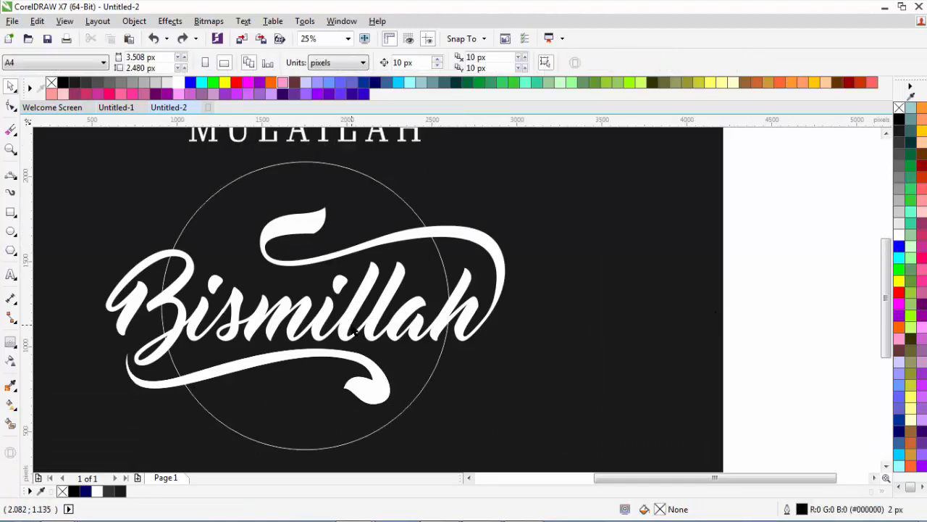
Step: Make the straight MULAILAH text bold and move it down close to the circle's top
scroll(354, 333, "down", 1)
scroll(338, 268, "up", 1)
left_click(355, 210)
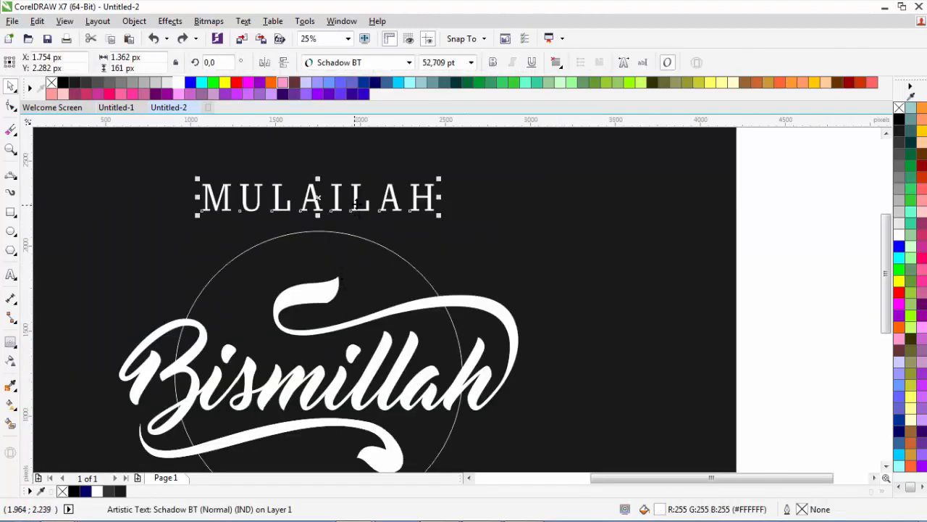
left_click(493, 62)
left_click_drag(413, 206, 399, 219)
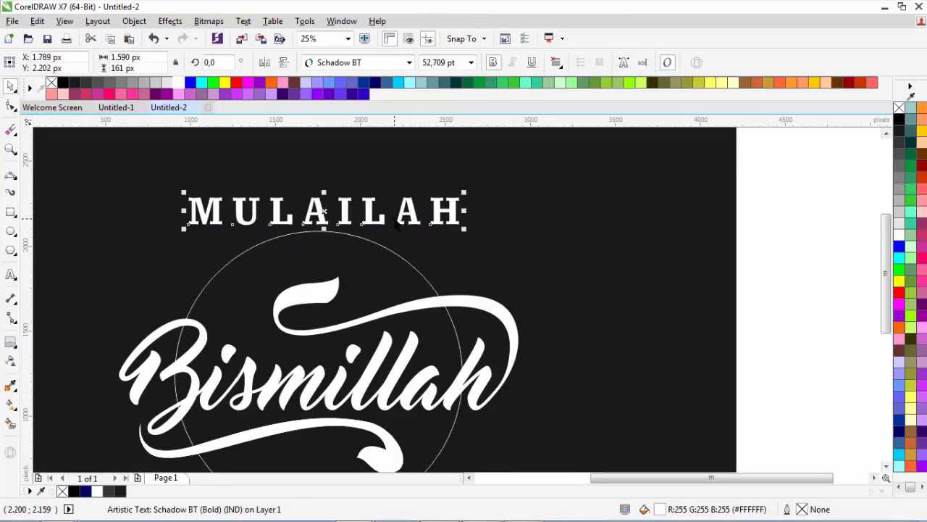
Step: Fit the bold MULAILAH text to the circle as its path, centred at the circle's top, and deselect it
left_click(242, 21)
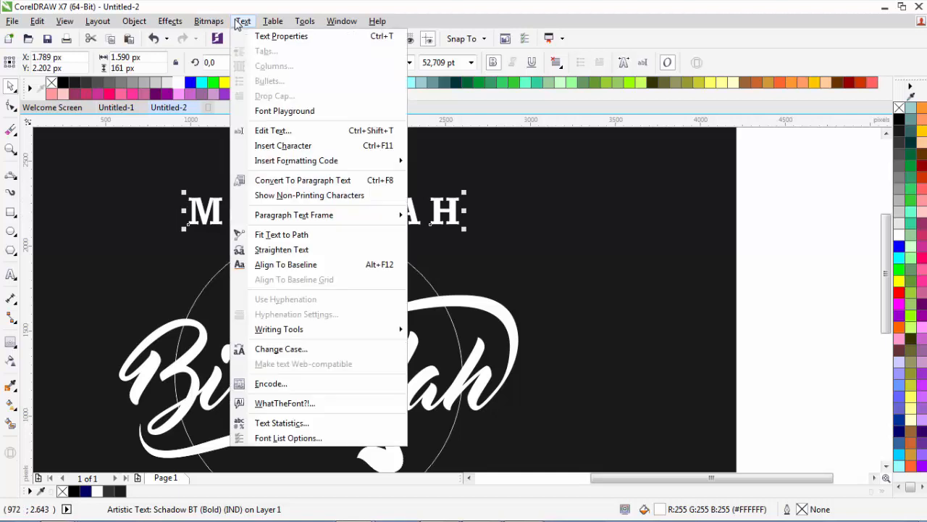
left_click(299, 236)
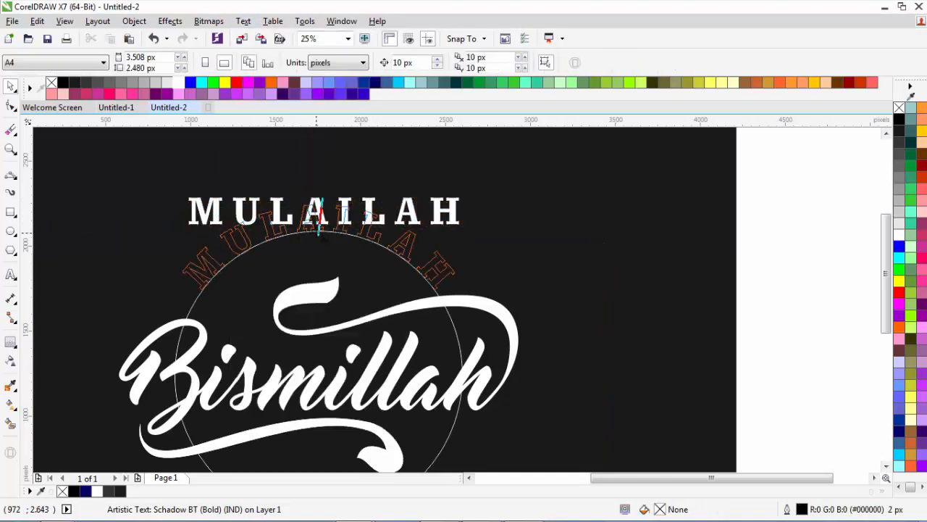
left_click(319, 230)
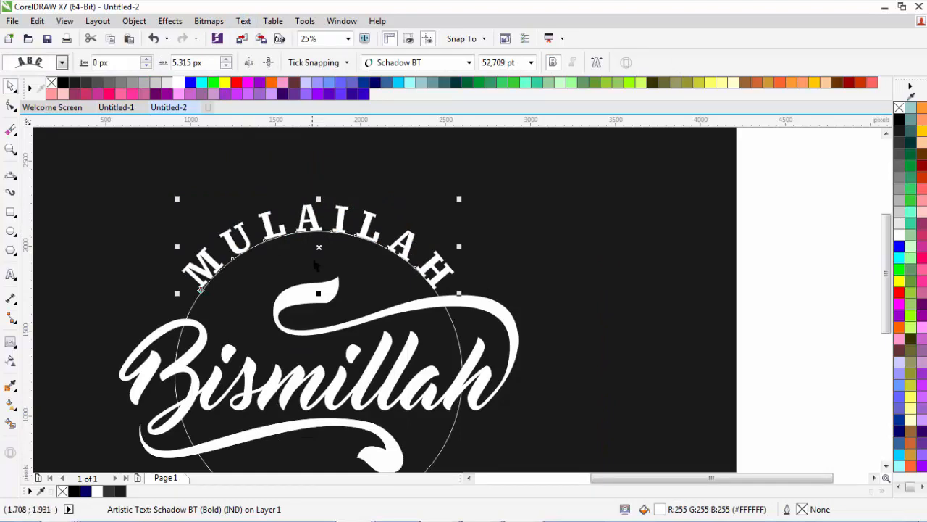
scroll(315, 261, "down", 1)
left_click(572, 341)
scroll(328, 313, "up", 1)
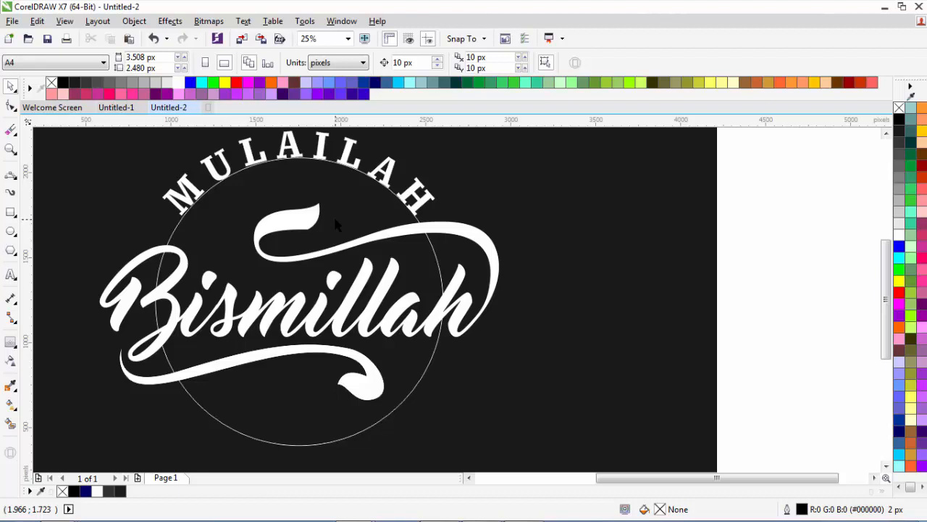
Step: Try moving the circle with its attached MULAILAH text away from the lettering, and undo the move
left_click(341, 180)
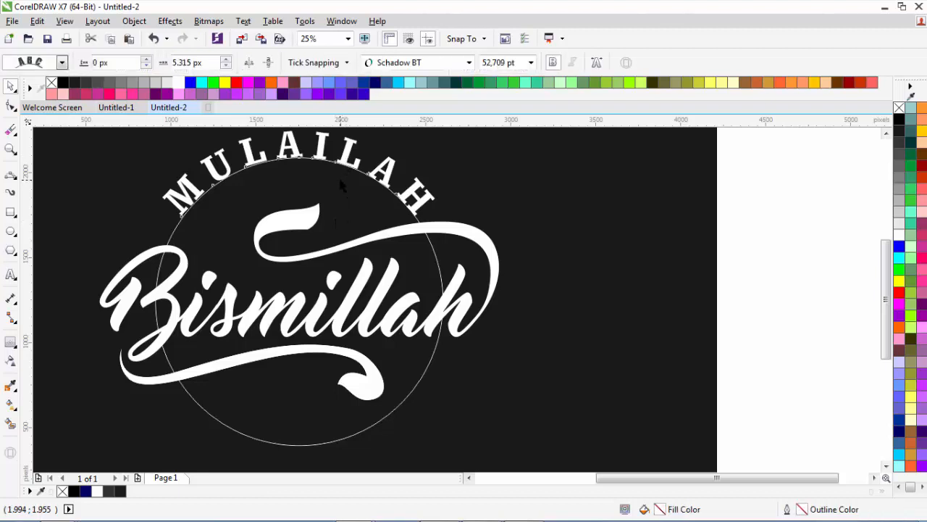
scroll(331, 218, "down", 2)
scroll(496, 228, "up", 2)
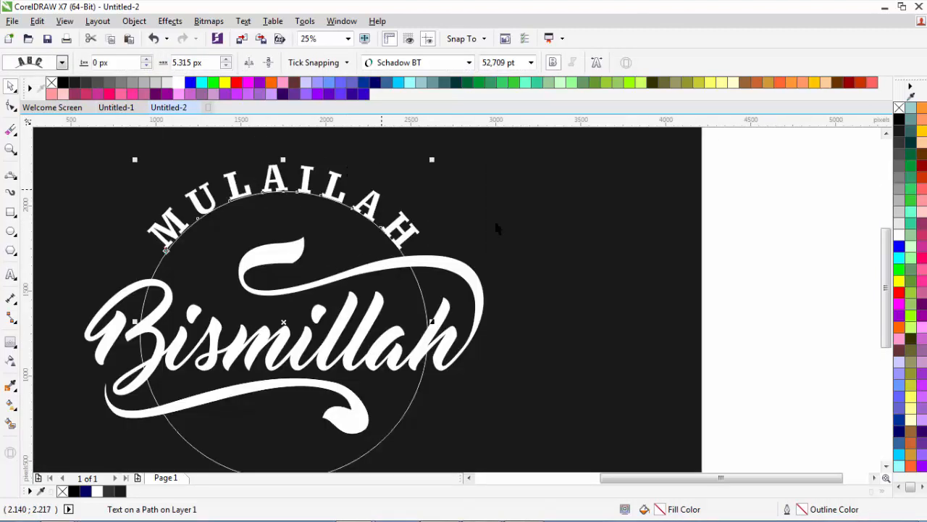
left_click_drag(300, 223, 415, 205)
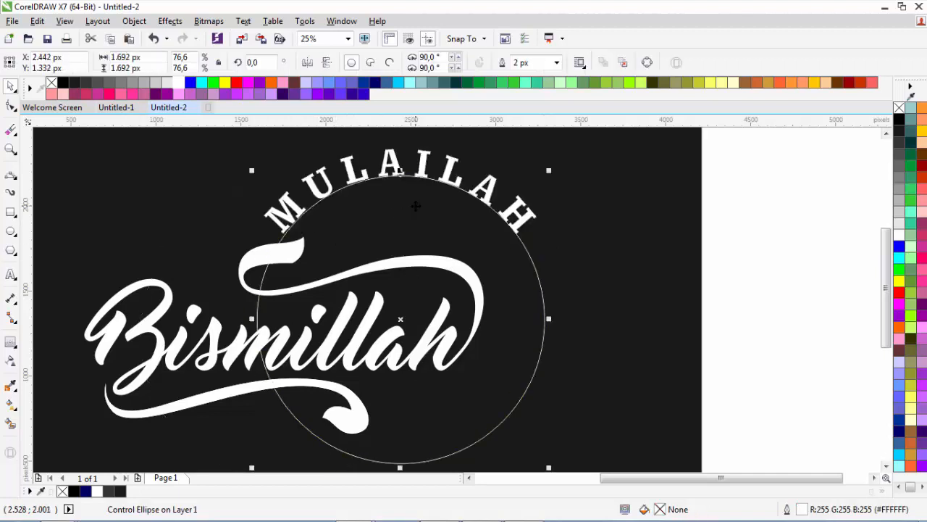
key("ctrl+z")
left_click(548, 229)
Step: Break the curved MULAILAH text apart from the circle, test the separation with a trial move, and undo that move
left_click(330, 245)
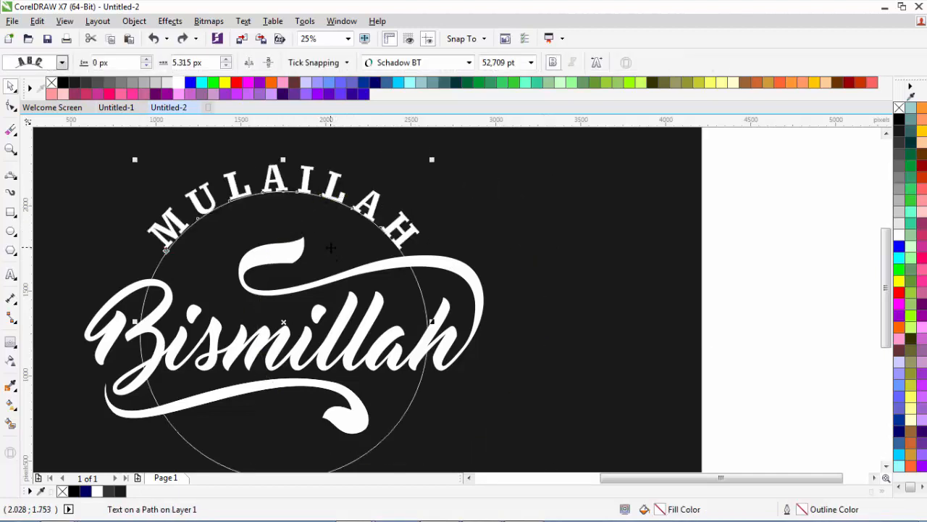
left_click(135, 22)
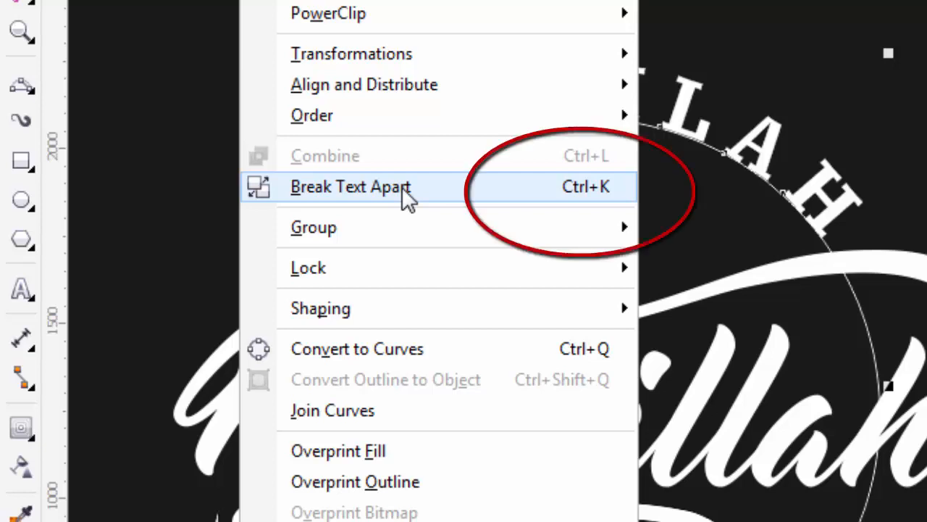
left_click(402, 186)
left_click_drag(831, 251, 926, 207)
key("ctrl+z")
left_click(719, 242)
scroll(674, 410, "down", 3)
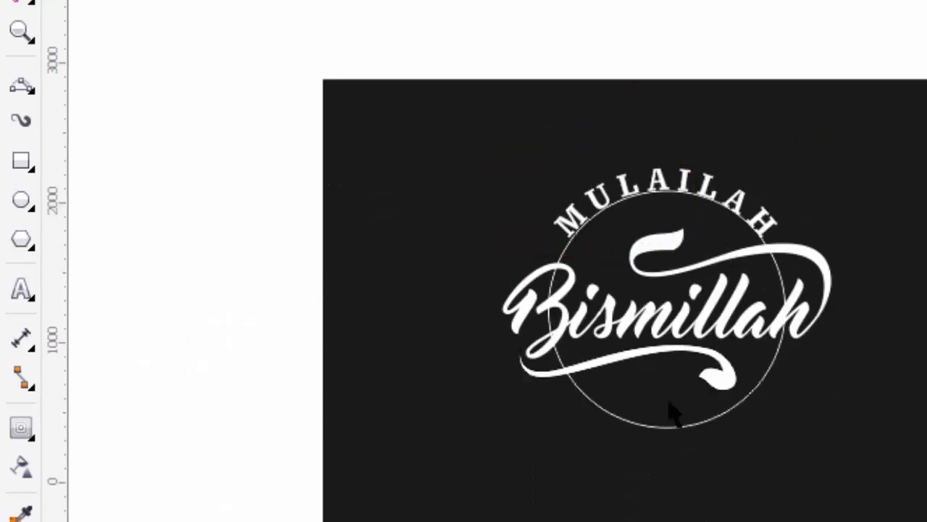
scroll(648, 457, "up", 3)
scroll(684, 431, "down", 3)
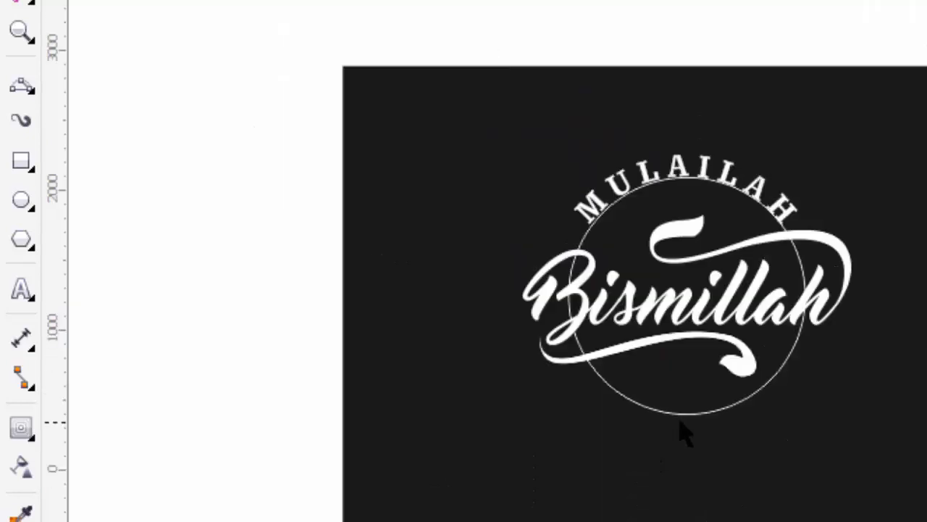
scroll(683, 428, "up", 3)
scroll(685, 424, "down", 3)
scroll(708, 394, "up", 3)
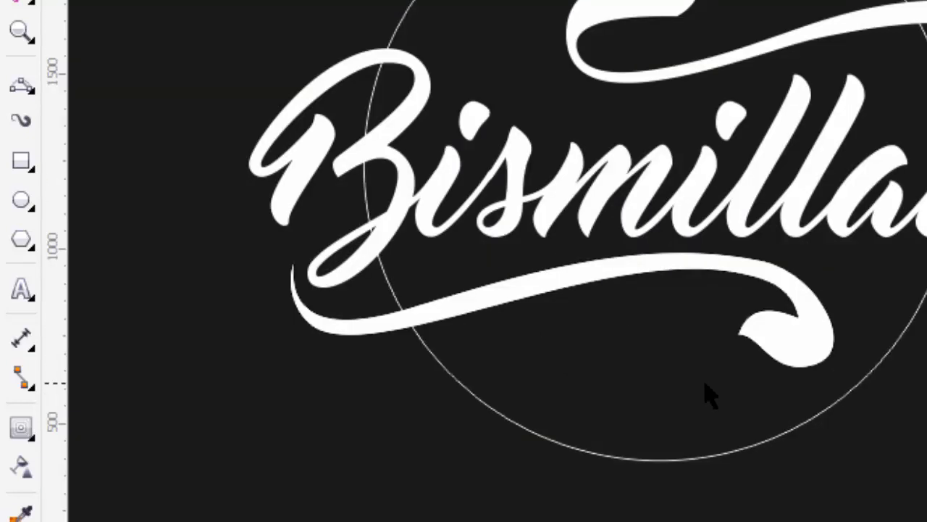
scroll(638, 394, "down", 3)
scroll(639, 395, "up", 3)
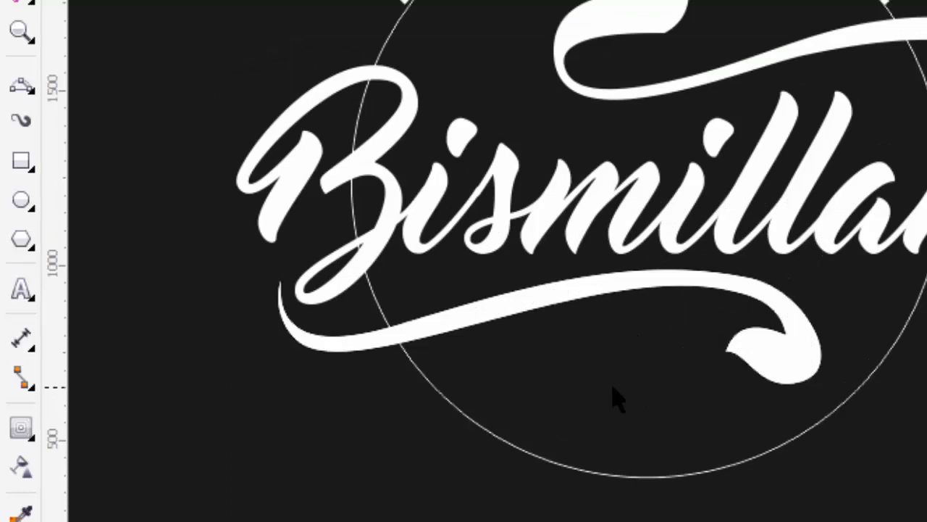
Step: Add artistic text reading SEMUA on the black background just below the circle
left_click(19, 288)
scroll(451, 480, "down", 1)
scroll(497, 492, "up", 1)
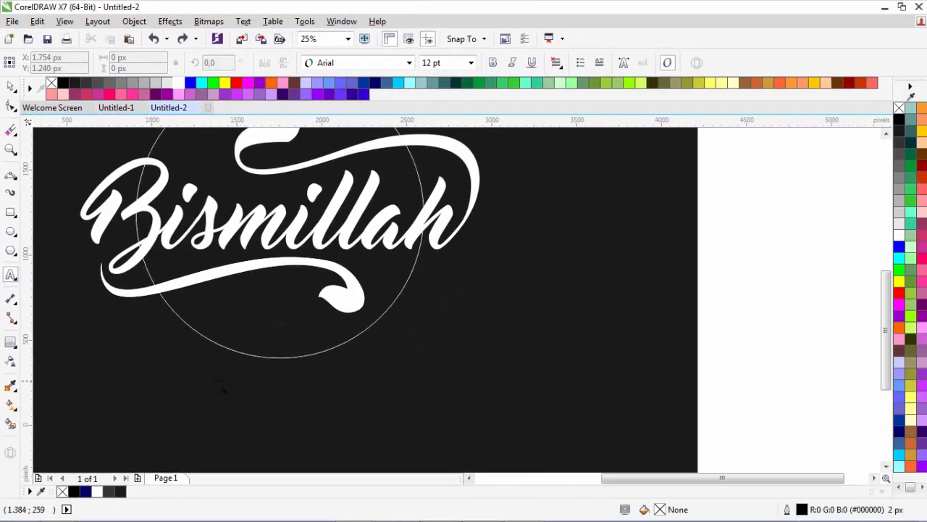
left_click(212, 391)
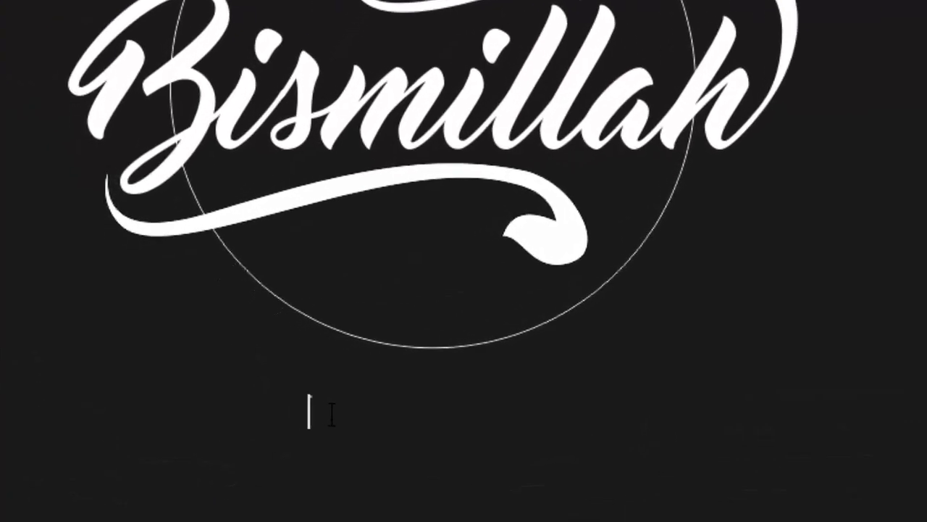
type("sEMUA")
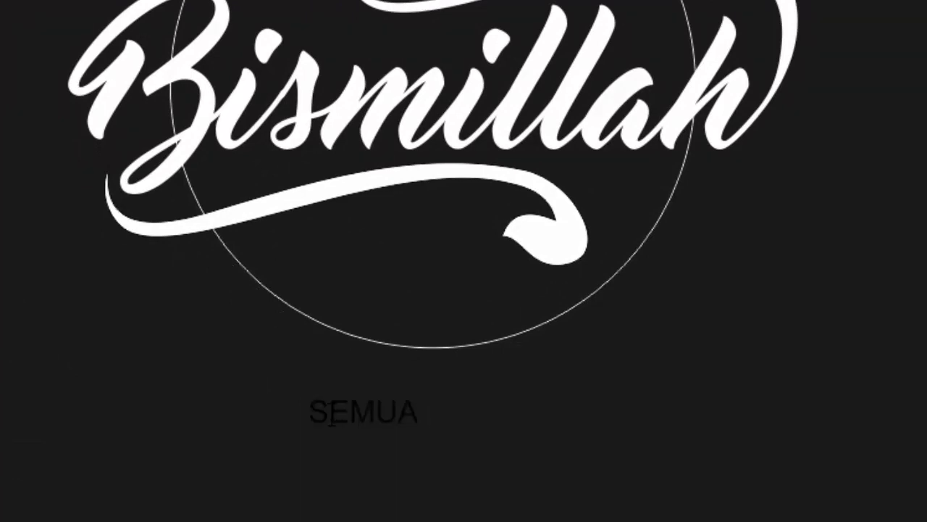
Step: Extend the caption below the circle to SEMUA DENGAN, set its font to Schadow BT and fill it white
type(" DENGAN")
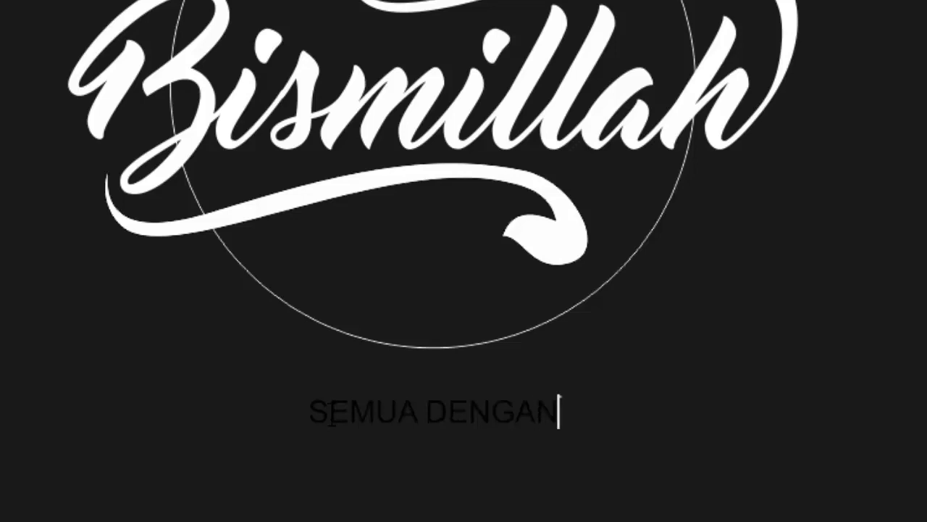
key("ctrl+space")
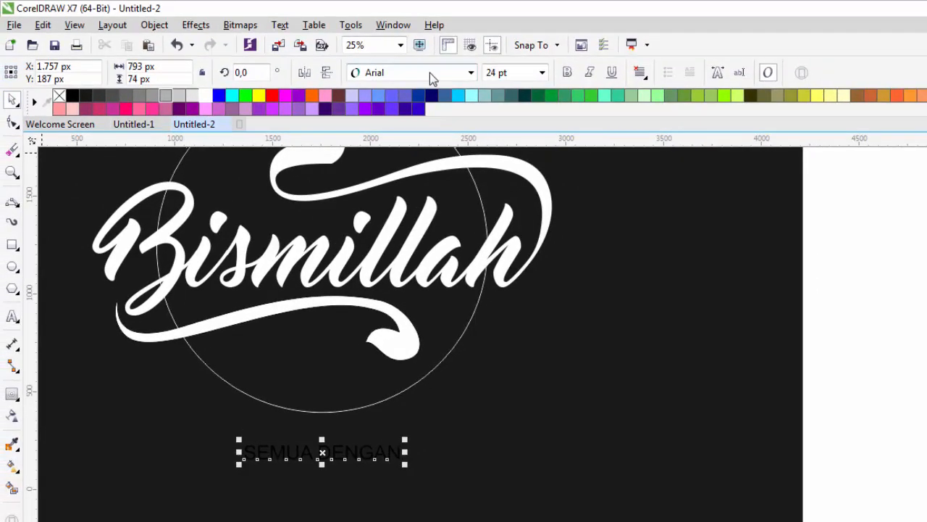
left_click(447, 46)
mouse_move(440, 97)
left_click(420, 116)
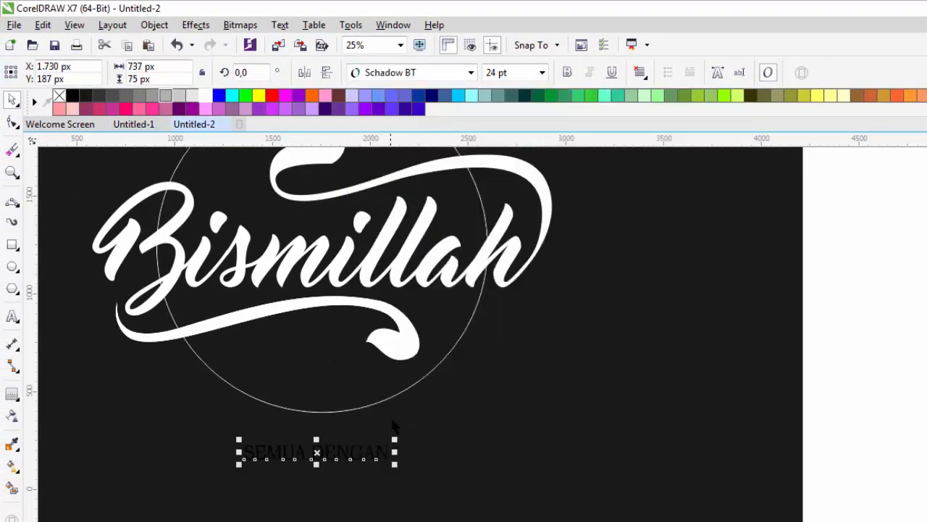
left_click(205, 95)
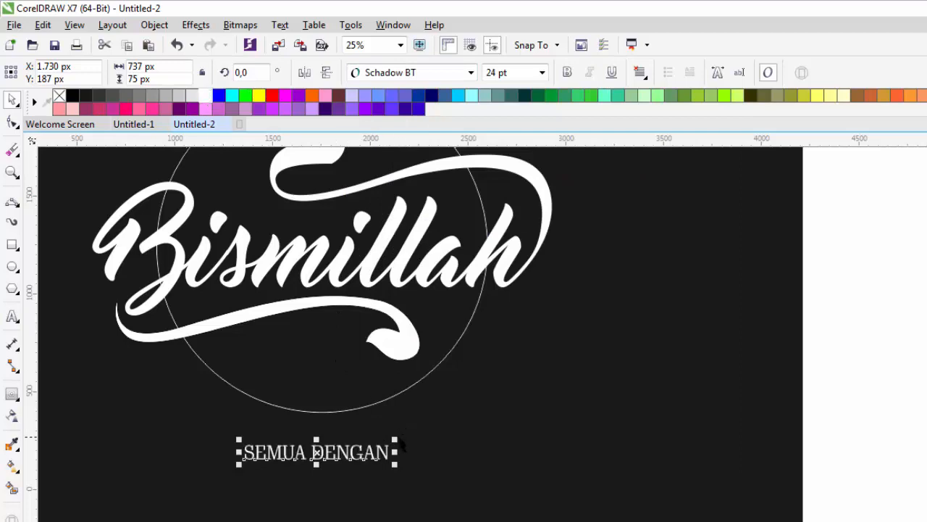
Step: Enlarge the SEMUA DENGAN caption to 38,62 pt in bold and move it roughly centred just beneath the circle
left_click_drag(395, 439, 484, 416)
scroll(337, 417, "down", 3)
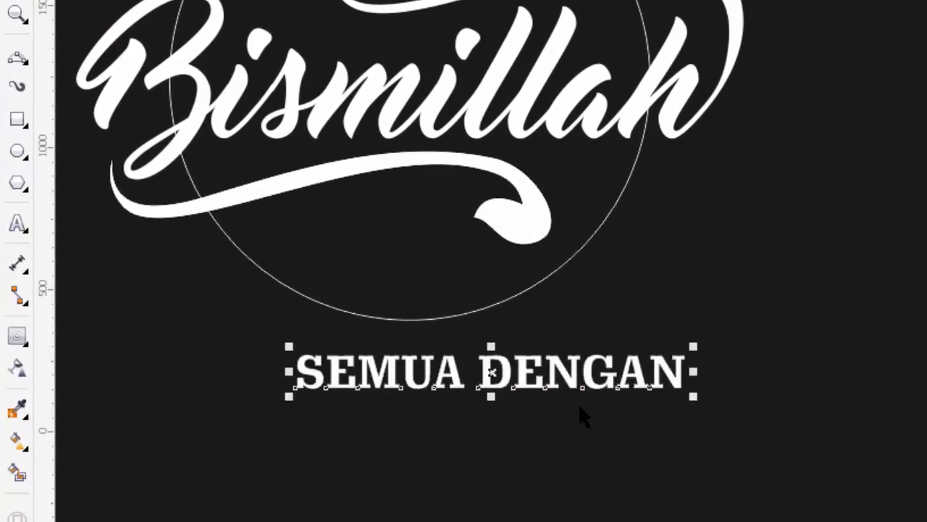
scroll(482, 384, "down", 3)
scroll(487, 171, "up", 2)
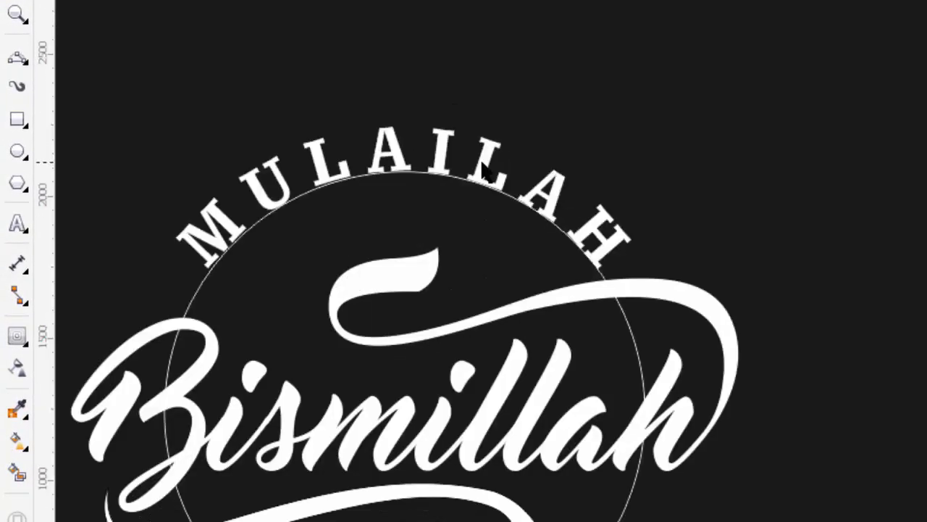
scroll(485, 177, "down", 2)
scroll(482, 393, "up", 2)
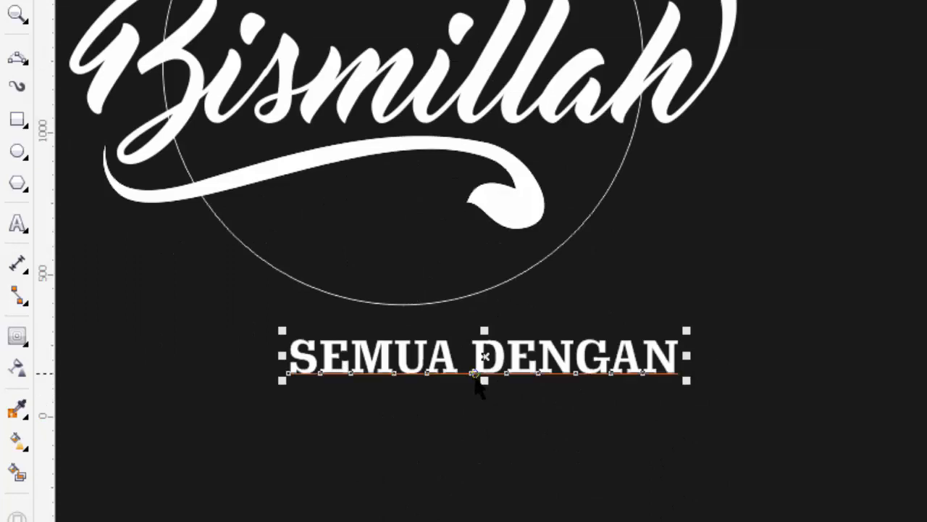
left_click_drag(489, 358, 415, 347)
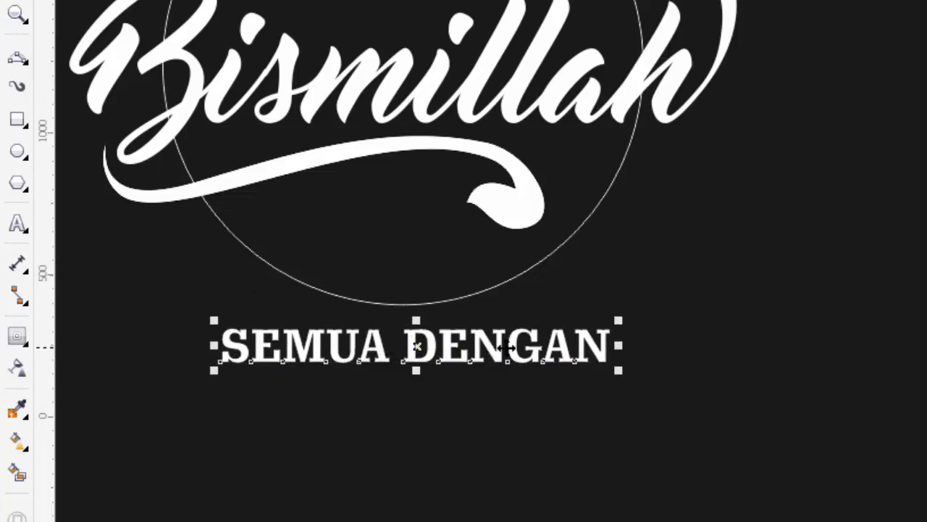
Step: Widen the letter spacing of the SEMUA DENGAN caption to a text width of about 1.854 px and deselect it
key("F10")
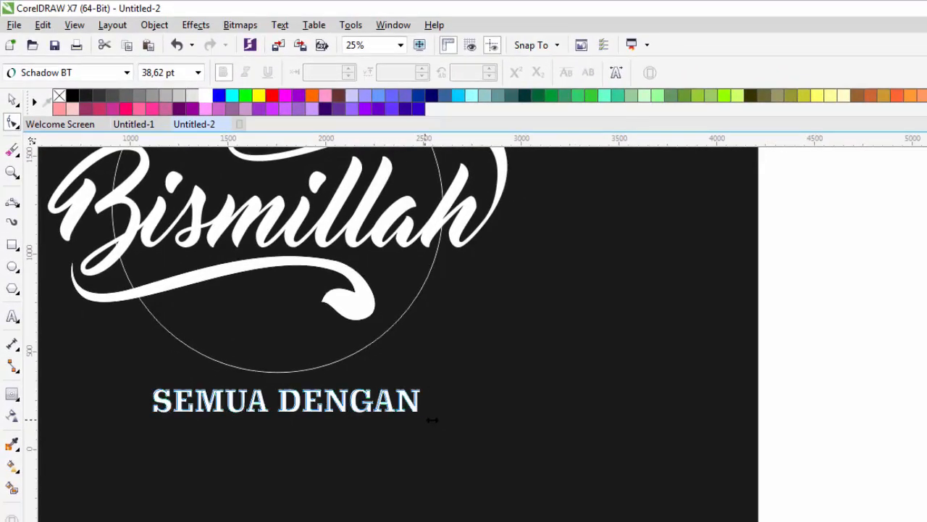
left_click_drag(623, 368, 734, 372)
left_click_drag(505, 419, 533, 419)
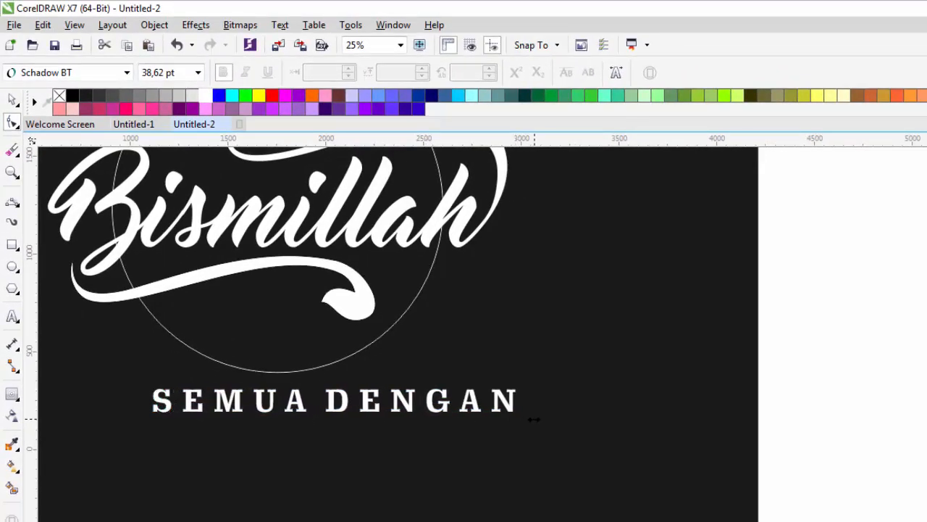
key("space")
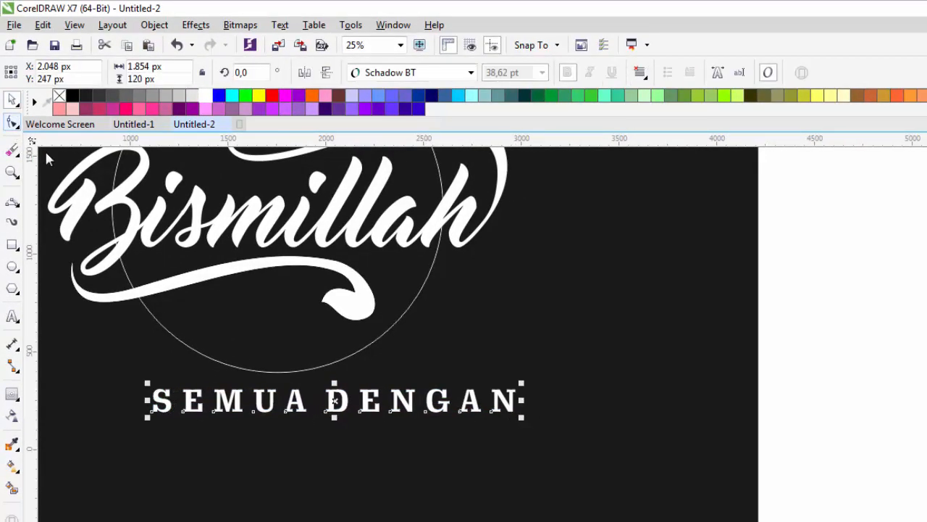
left_click(805, 369)
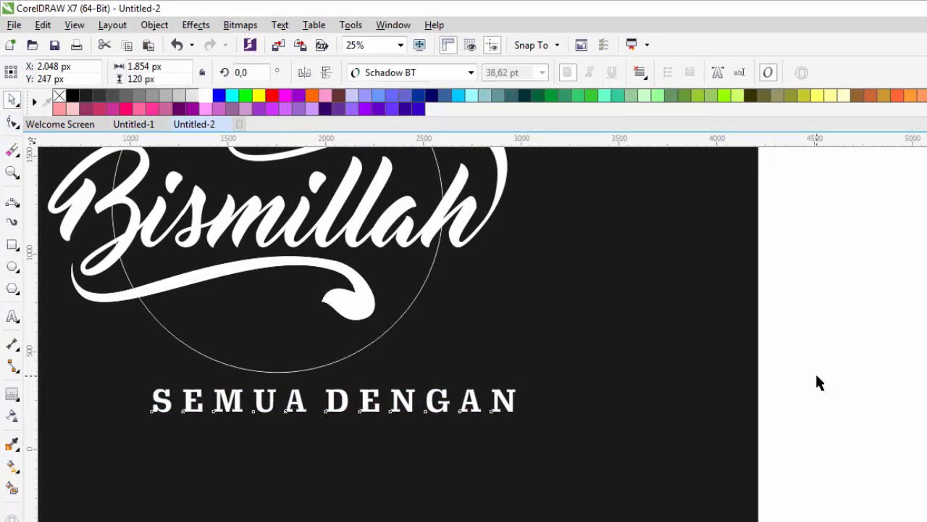
Step: Insert an extra space between the words SEMUA and DENGAN in the caption and deselect it
left_click(347, 411)
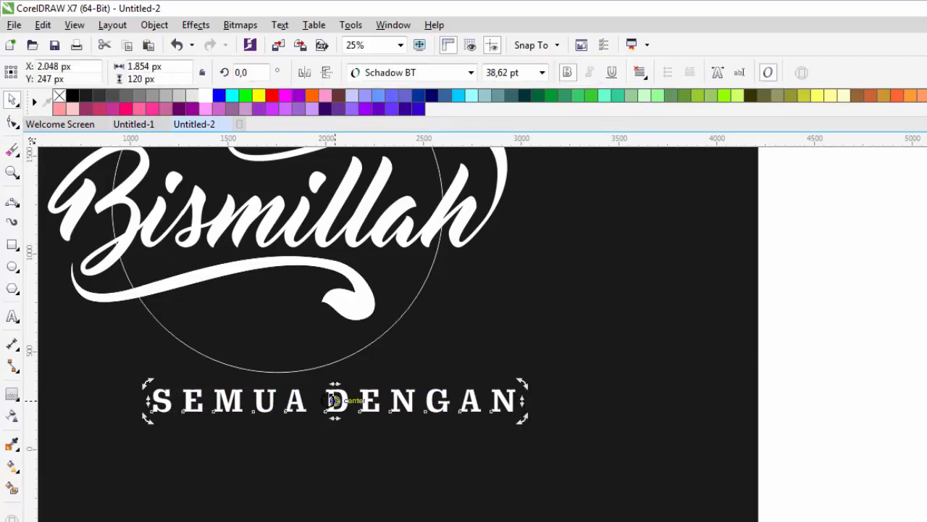
double_click(337, 400)
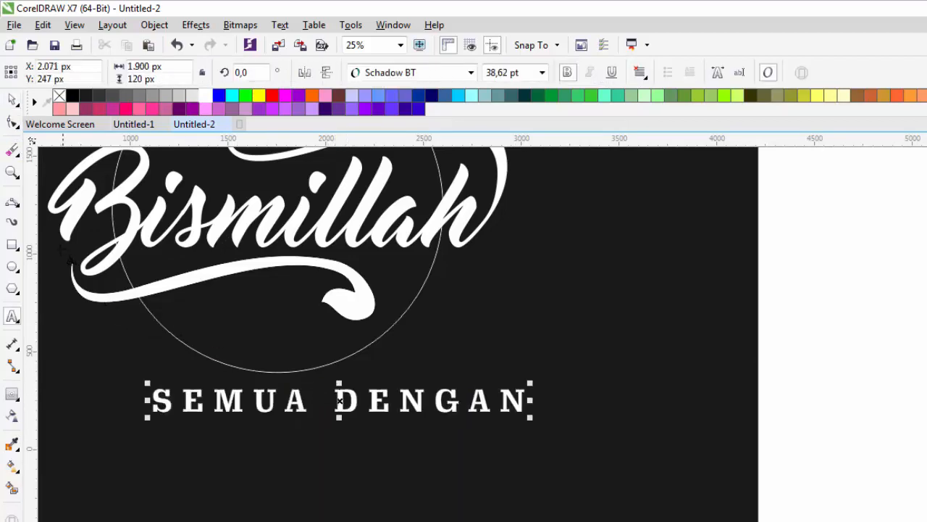
left_click(12, 99)
left_click(848, 406)
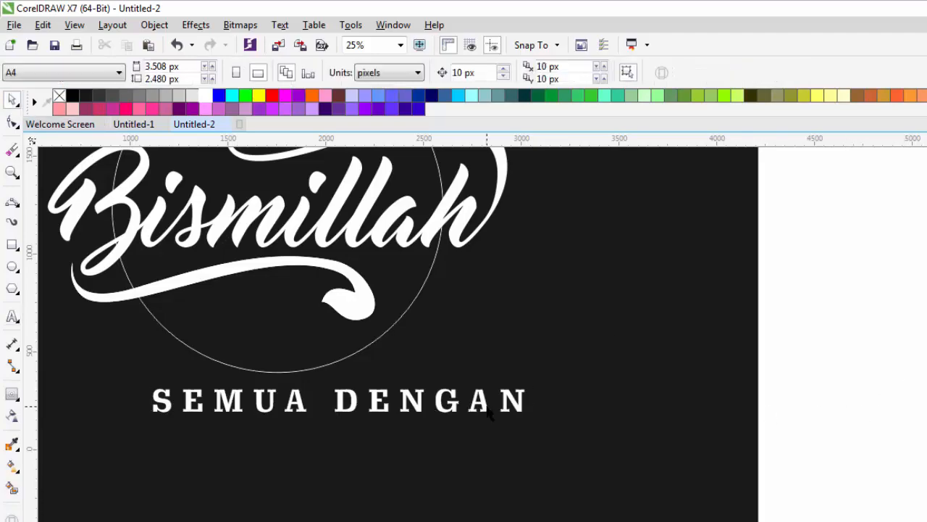
Step: Try fitting the upright SEMUA DENGAN caption to the circle's lower arc, and undo the fit
left_click(484, 407)
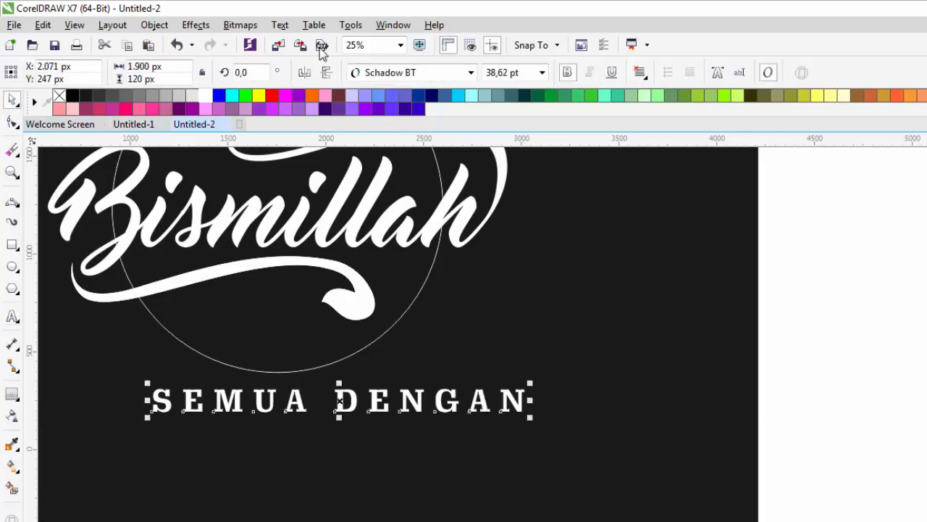
left_click(280, 25)
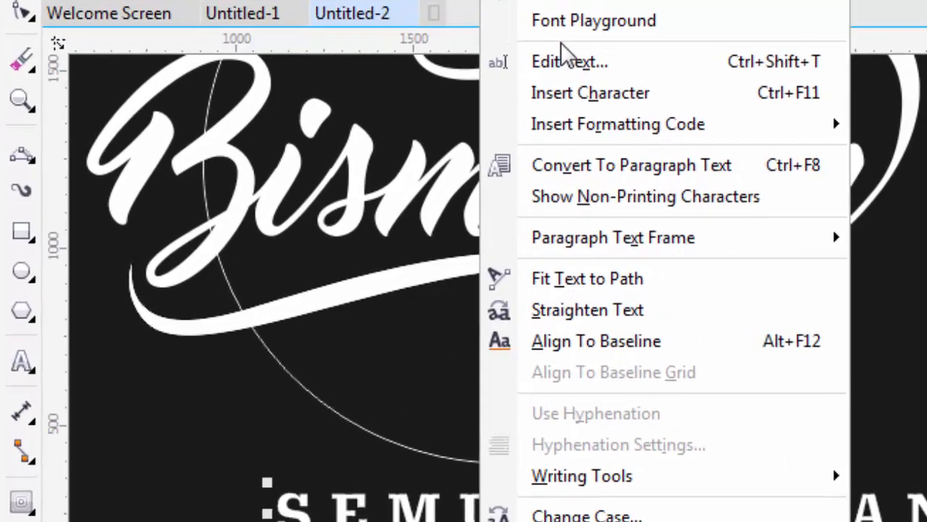
left_click(587, 278)
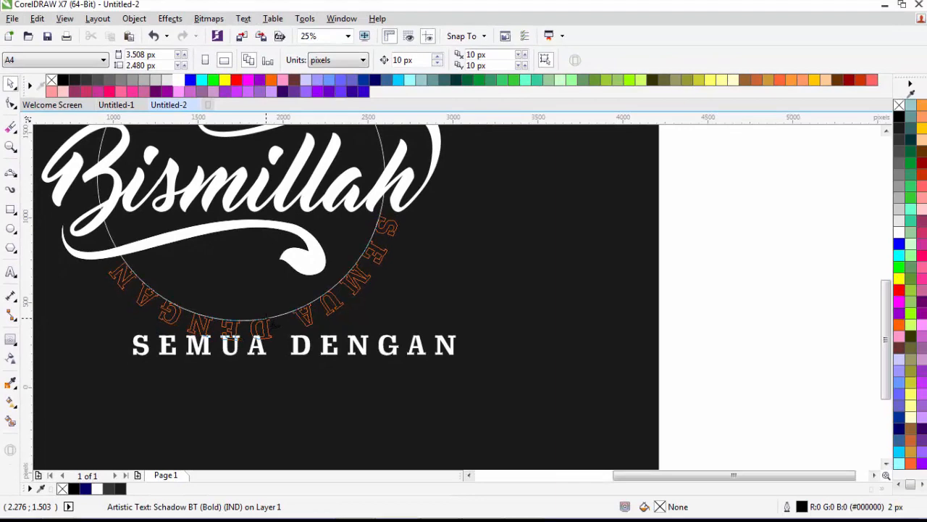
left_click(265, 326)
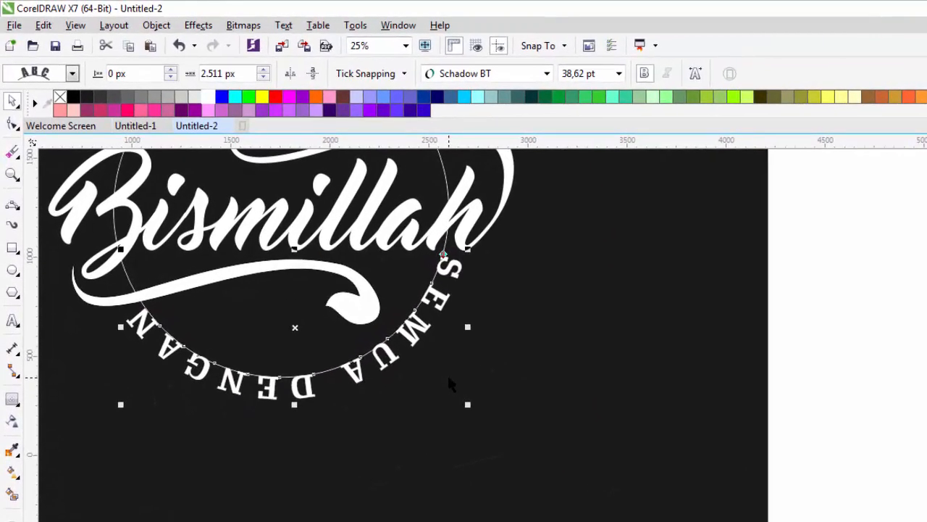
key("ctrl+z")
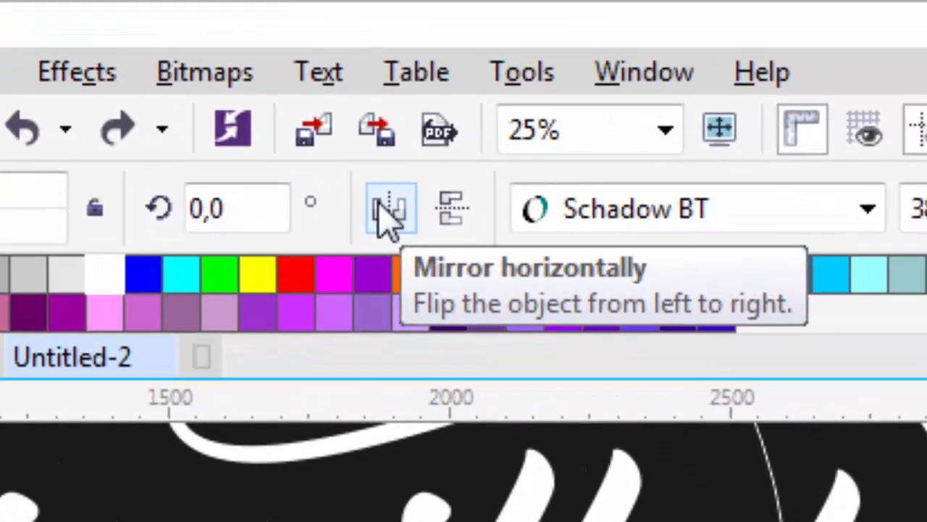
Step: Mirror the straight SEMUA DENGAN caption both horizontally and vertically so it stands upside down
left_click(307, 74)
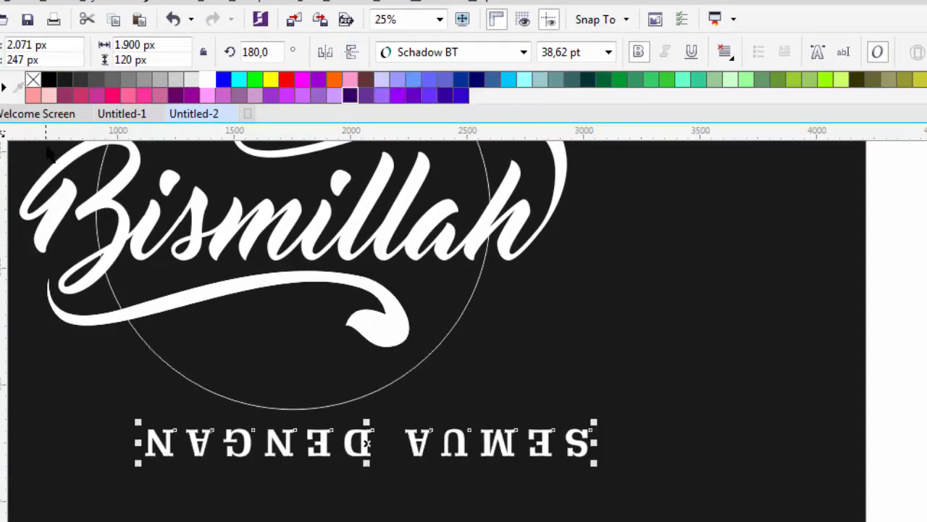
Step: Try fitting the flipped SEMUA DENGAN caption along the inside of the circle's lower arc
left_click(301, 3)
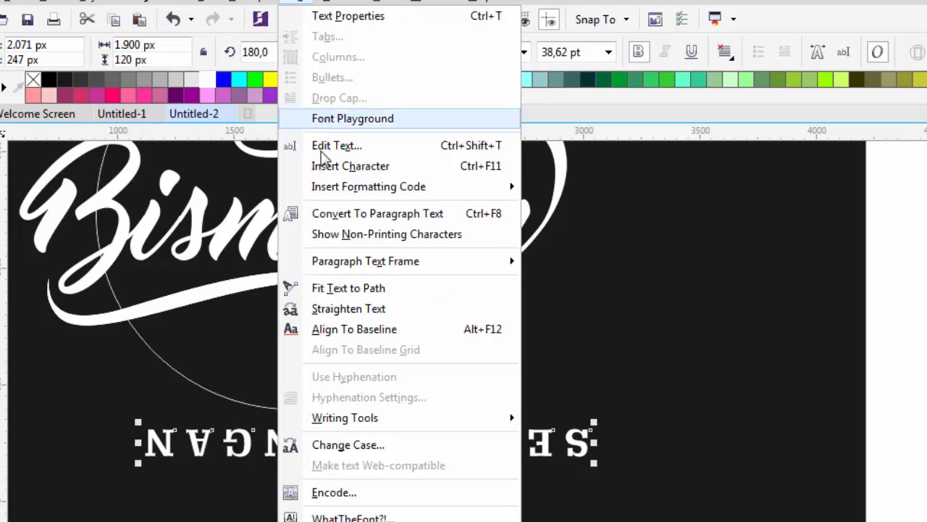
left_click(362, 294)
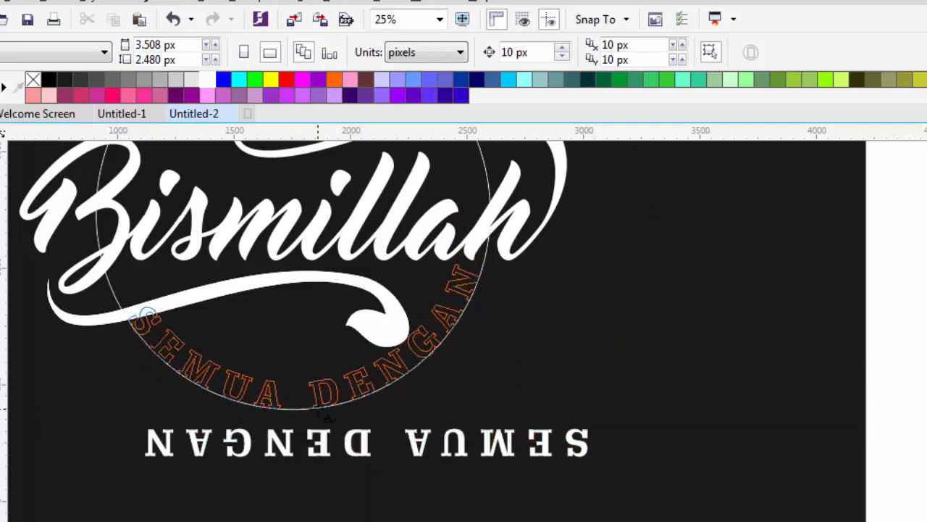
left_click(322, 413)
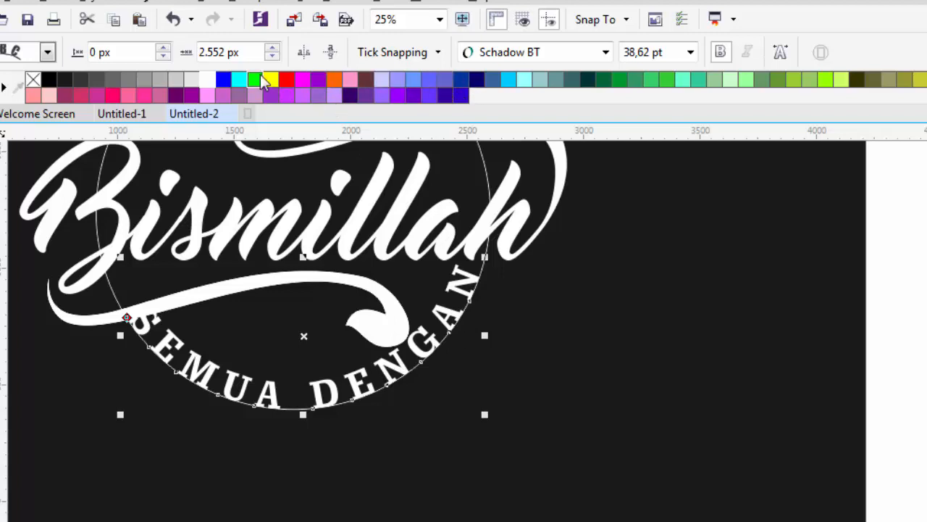
Step: Try mirroring the fitted SEMUA DENGAN text vertically and horizontally, and shift its offset along the circle to 2.558 px
left_click(327, 55)
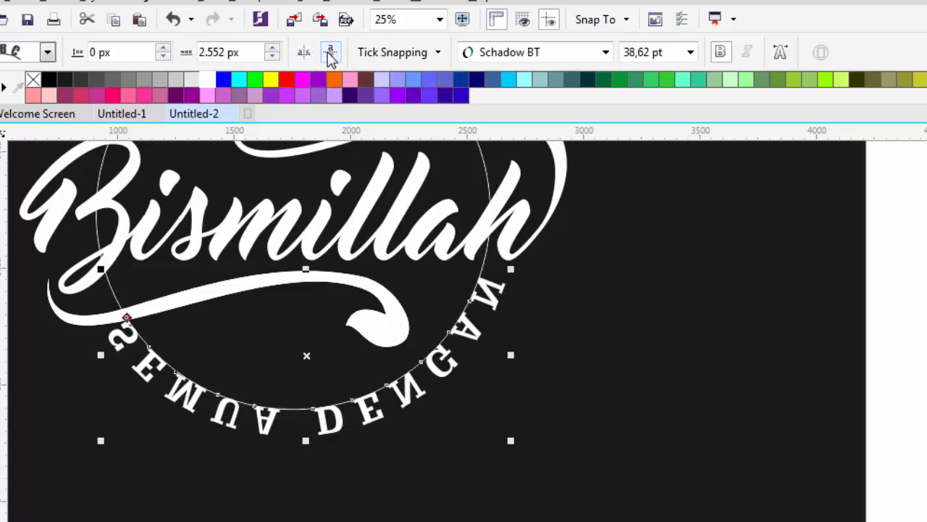
left_click(307, 55)
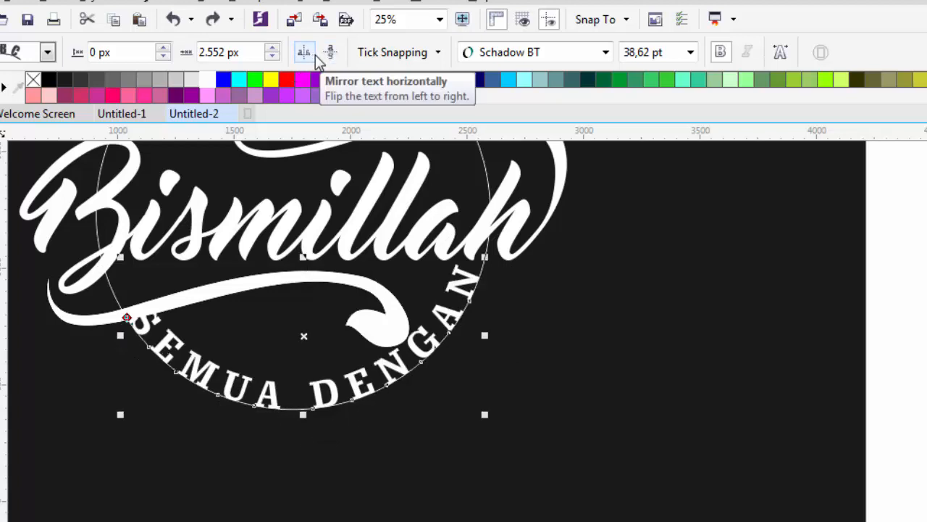
left_click(272, 49)
left_click(272, 49)
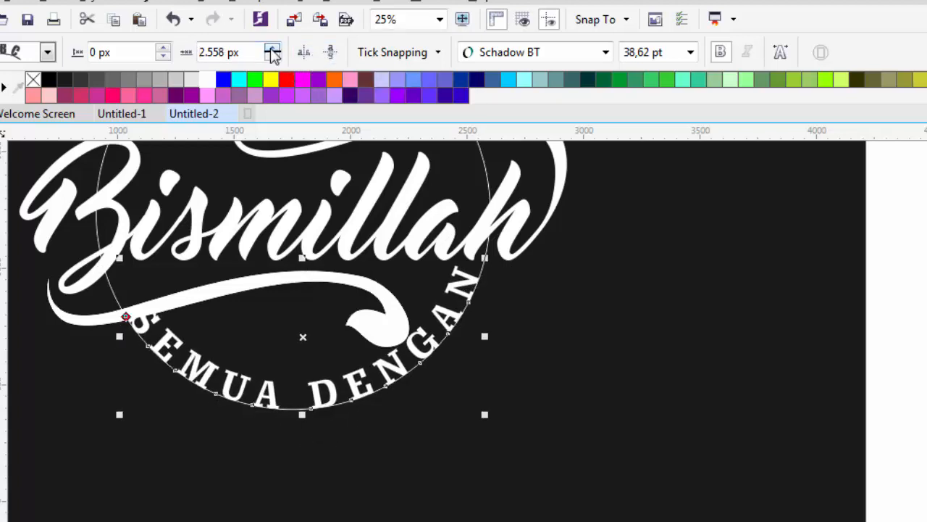
Step: Undo the path fitting trials back past the caption's vertical flip, and redo only that flip
key("ctrl+z")
key("ctrl+z")
key("ctrl+z")
key("ctrl+z")
key("ctrl+z")
key("ctrl+z")
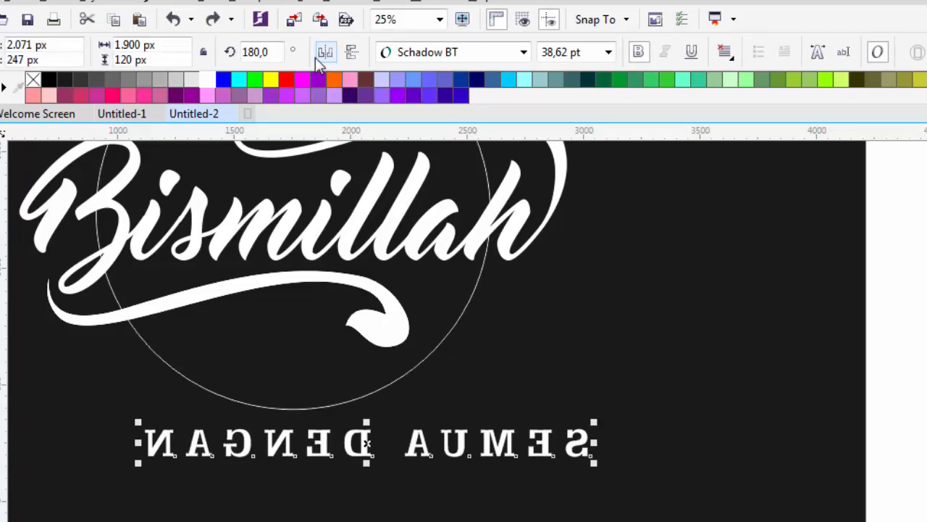
left_click(213, 19)
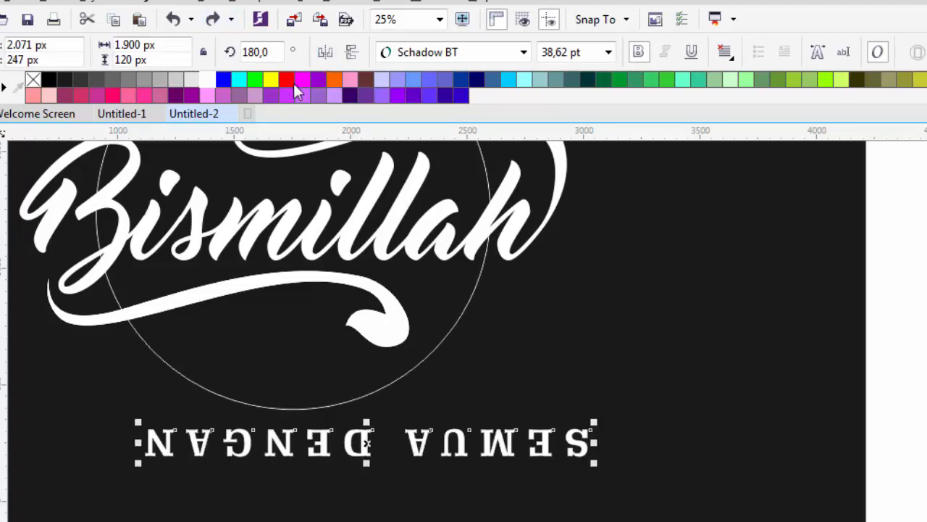
Step: Enlarge the circle from its centre to 2.008 px so its line touches the tops of the MULAILAH letters, and deselect it
left_click(914, 447)
scroll(502, 370, "down", 2)
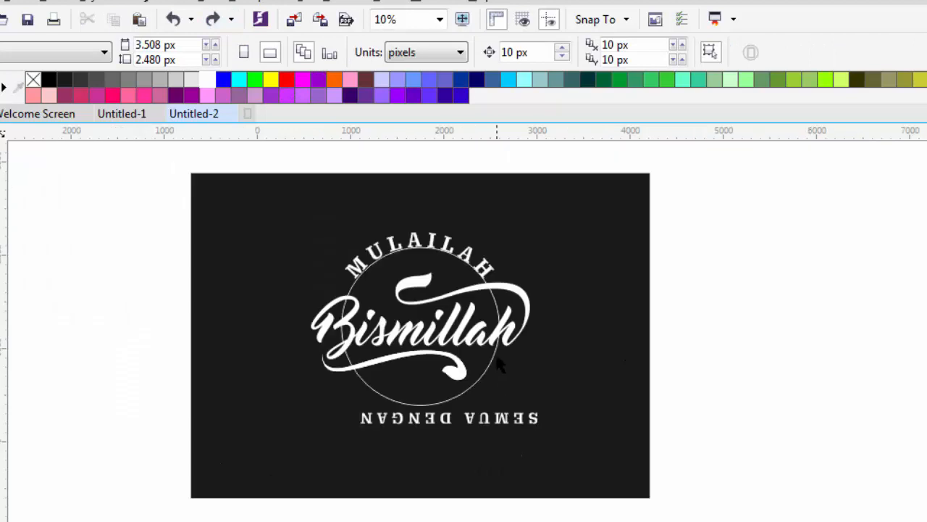
left_click(491, 287)
scroll(499, 250, "up", 2)
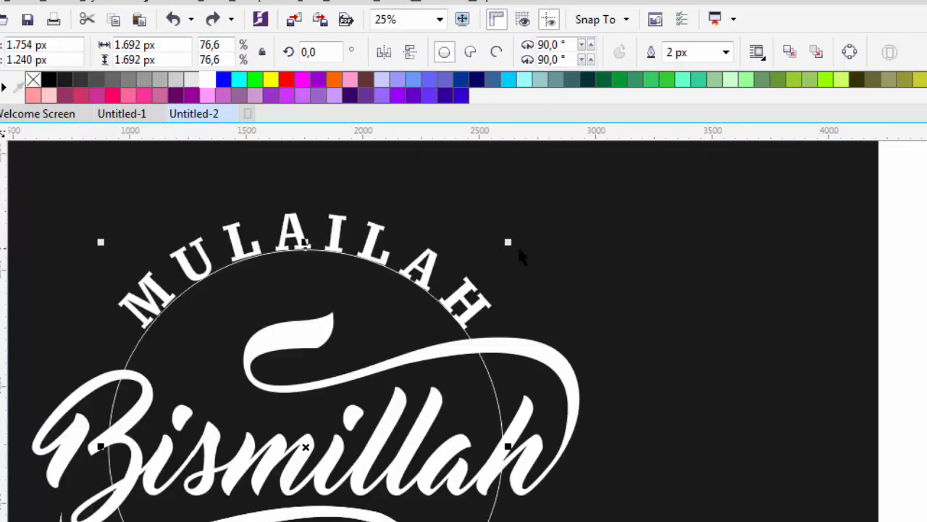
left_click_drag(517, 244, 547, 192)
scroll(312, 221, "up", 3)
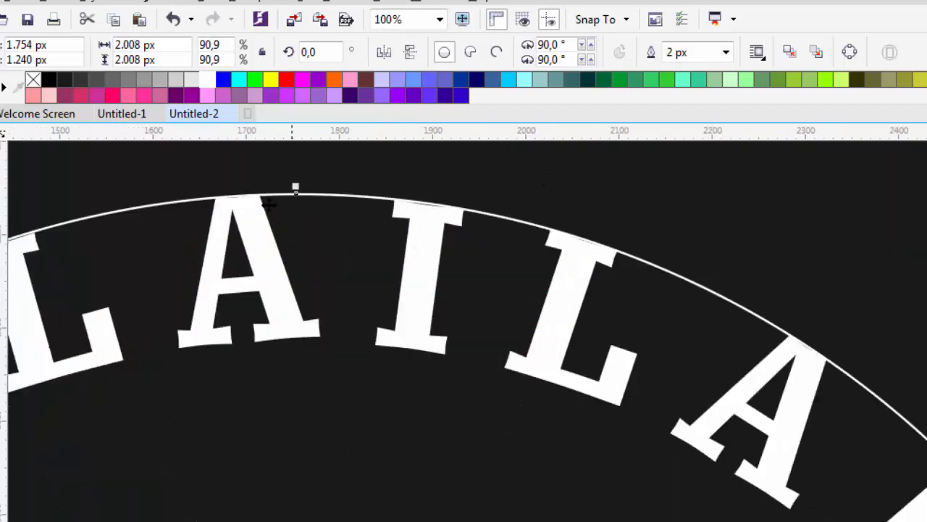
scroll(232, 196, "up", 1)
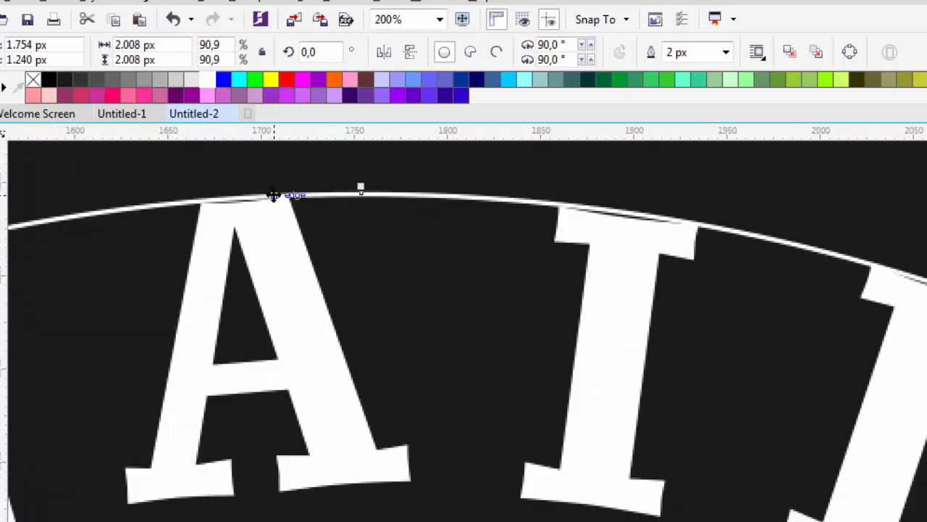
scroll(292, 194, "down", 4)
left_click(491, 299)
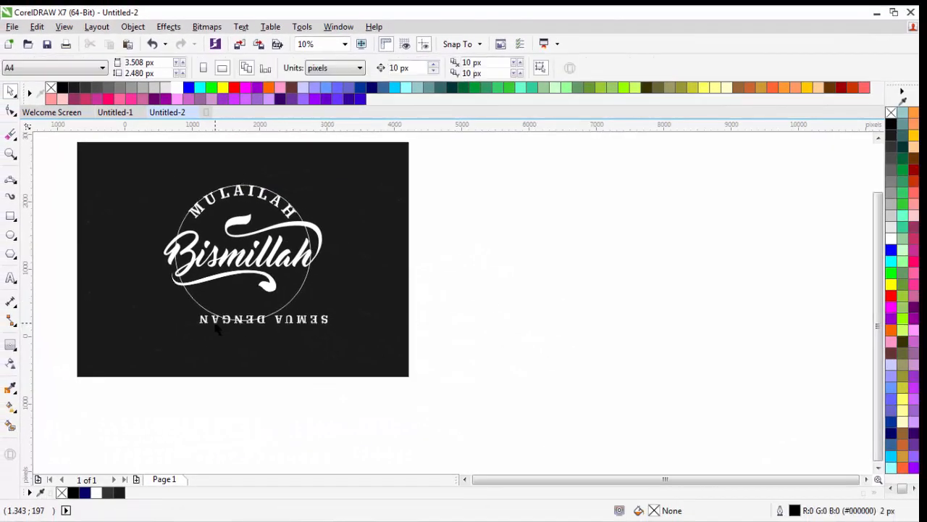
Step: Move the flipped SEMUA DENGAN caption just below the enlarged circle and centre it horizontally on the circle
scroll(218, 324, "up", 2)
left_click(218, 324)
left_click_drag(328, 318, 246, 345)
left_click(261, 313, "shift")
key("c")
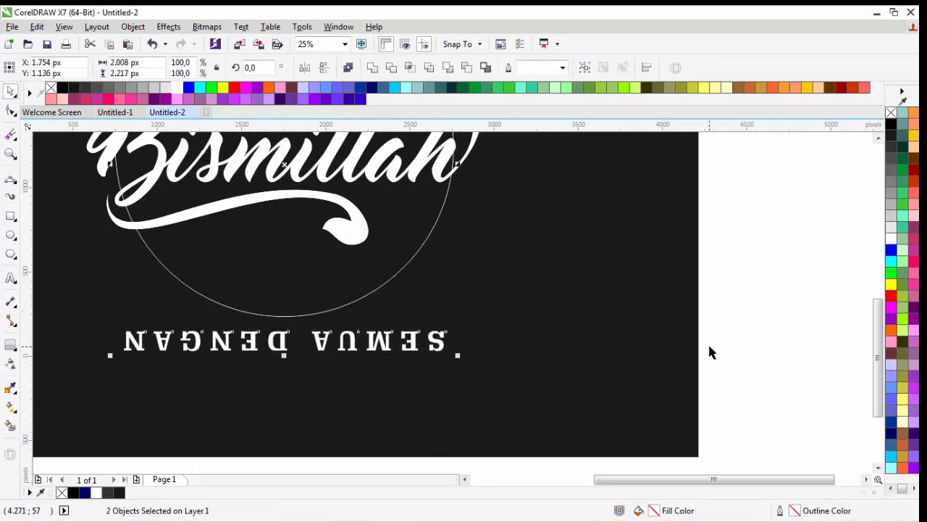
Step: Fit the flipped SEMUA DENGAN text to the circle so it curves inside the circle's bottom line, and deselect it
left_click(733, 326)
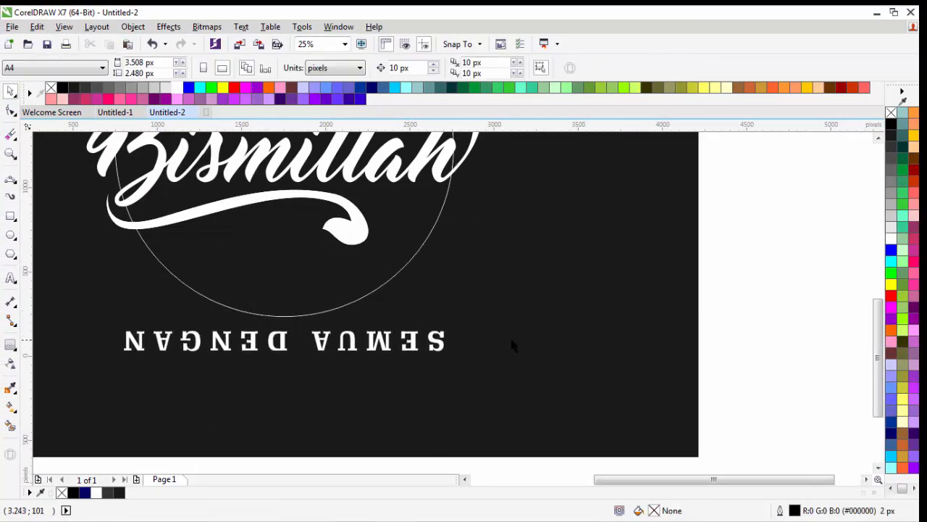
left_click(441, 342)
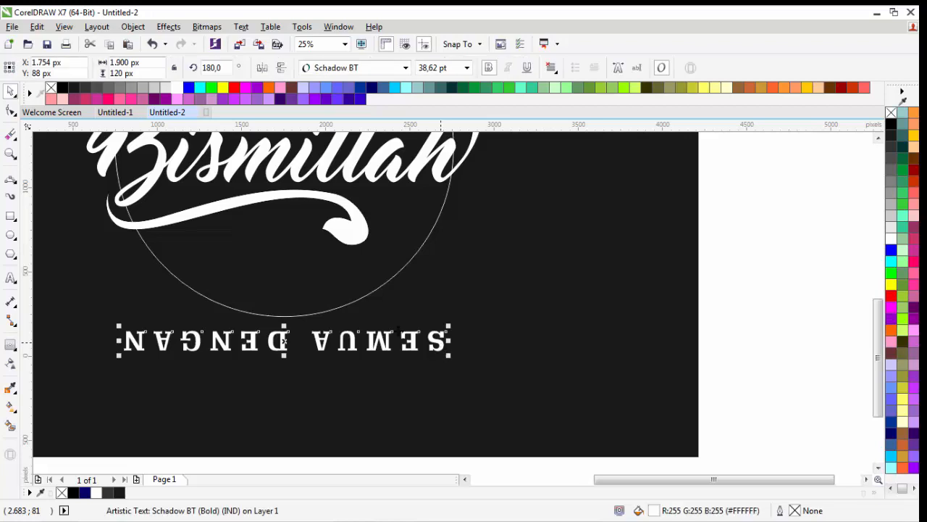
left_click(241, 26)
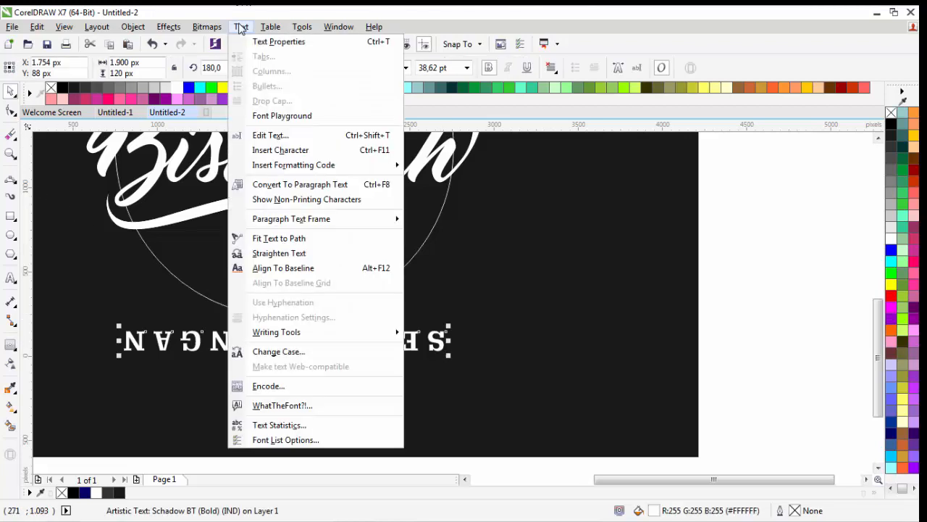
left_click(282, 241)
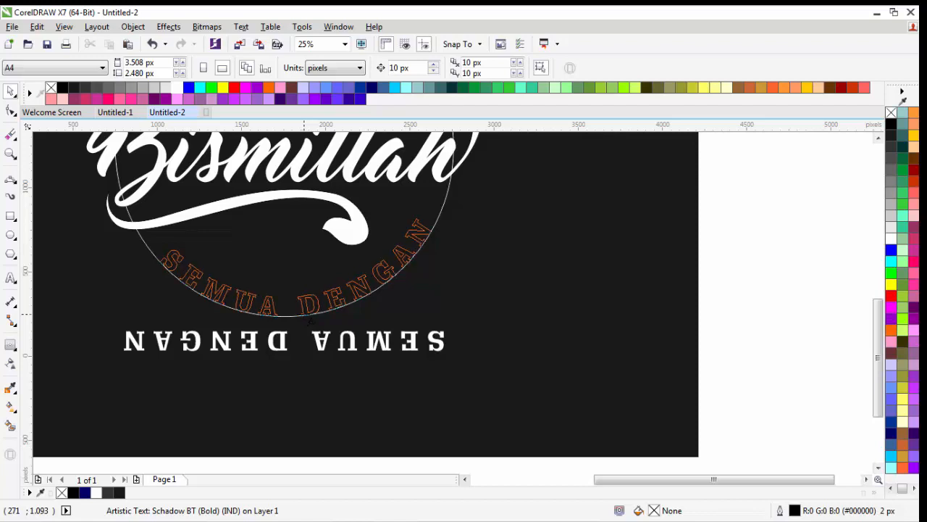
left_click(310, 318)
scroll(310, 319, "down", 3)
left_click(488, 326)
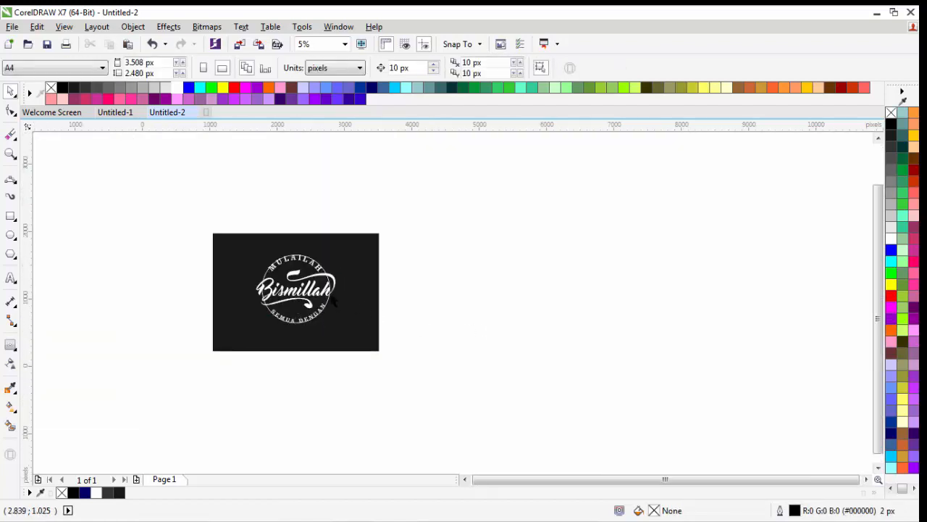
Step: Break the fitted SEMUA DENGAN text apart from the circle path
scroll(333, 301, "up", 3)
scroll(329, 290, "down", 2)
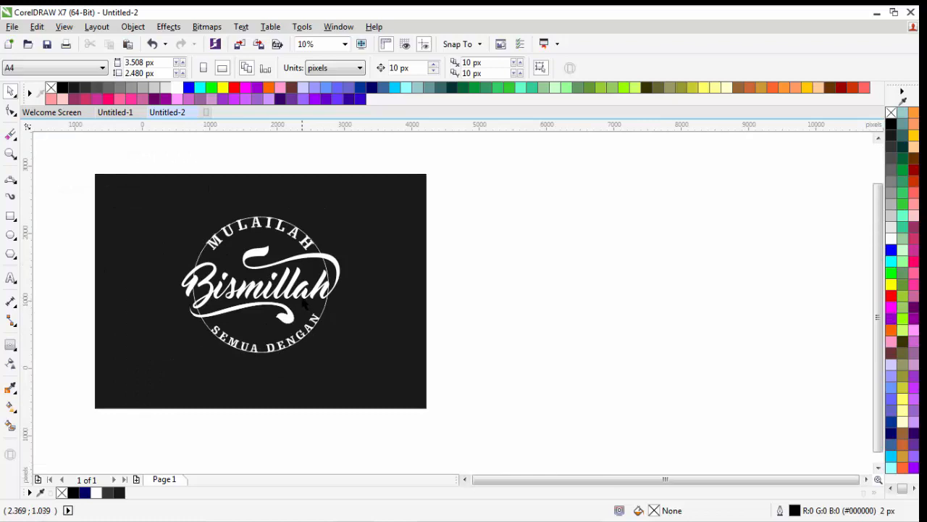
scroll(305, 305, "up", 2)
scroll(321, 326, "up", 1)
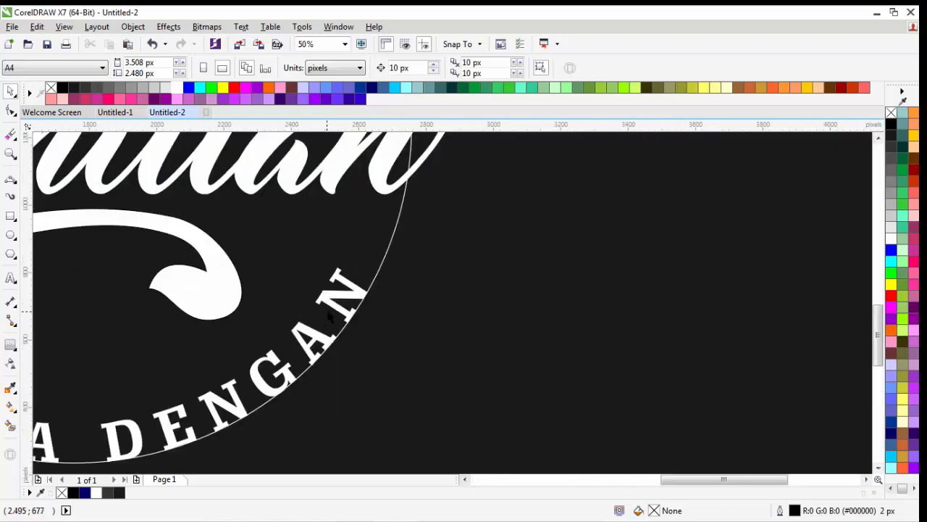
scroll(334, 313, "down", 2)
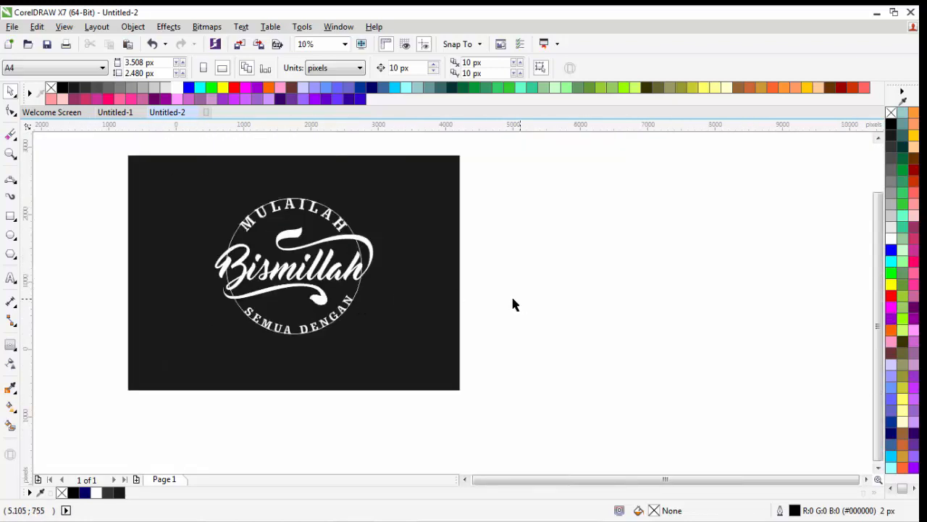
scroll(248, 319, "up", 2)
left_click(255, 309)
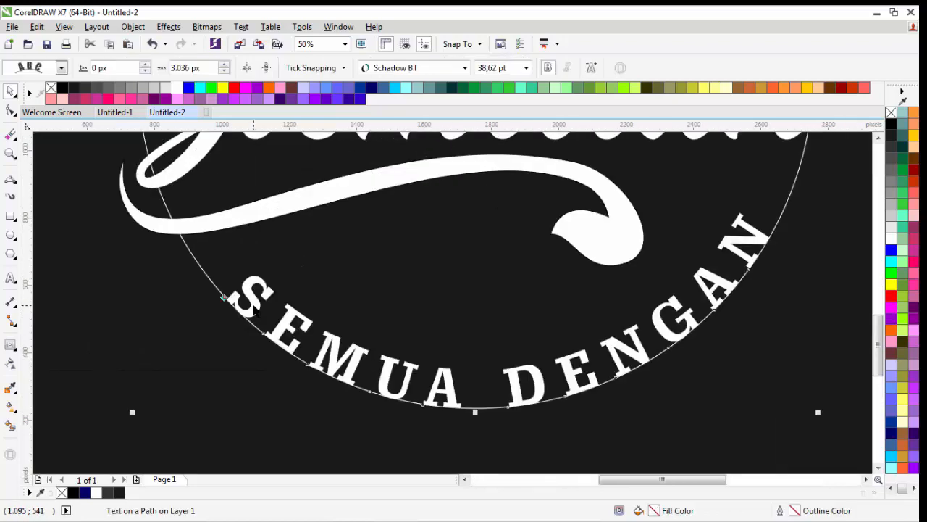
left_click(132, 27)
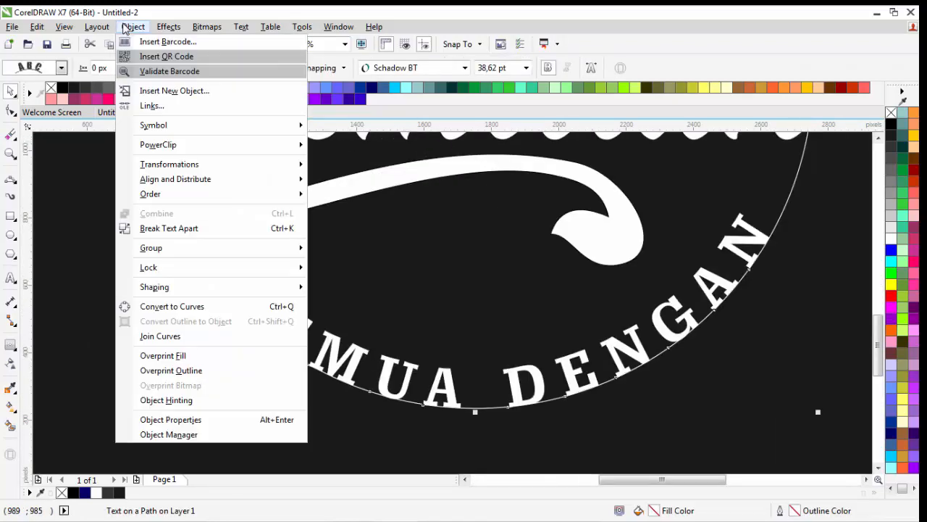
left_click(178, 228)
Step: Move the guide circle off the lettering onto the empty area beside the black rectangle and deselect it
scroll(232, 302, "down", 2)
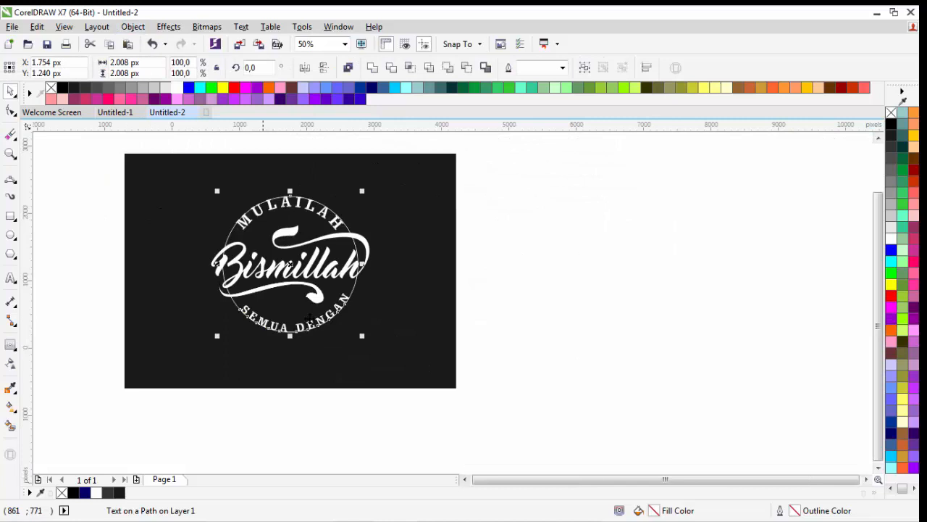
left_click(490, 296)
left_click(592, 275)
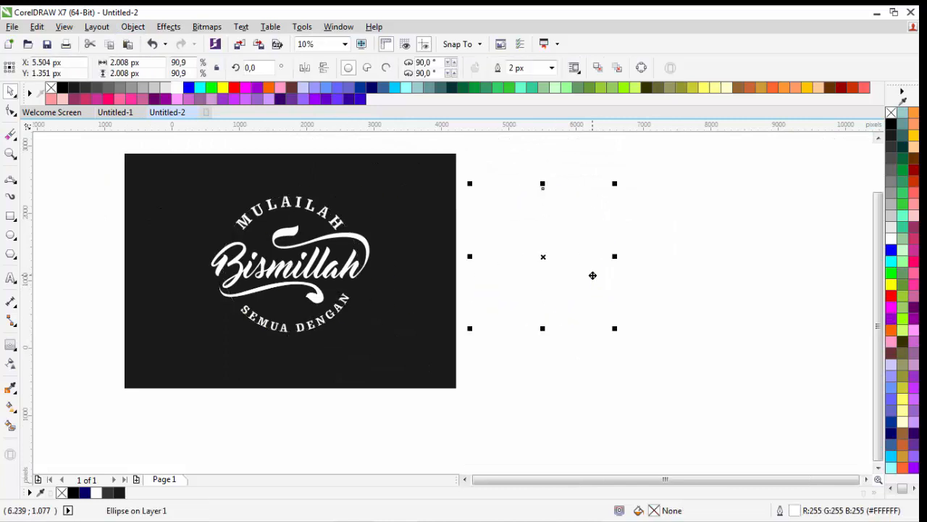
key("Escape")
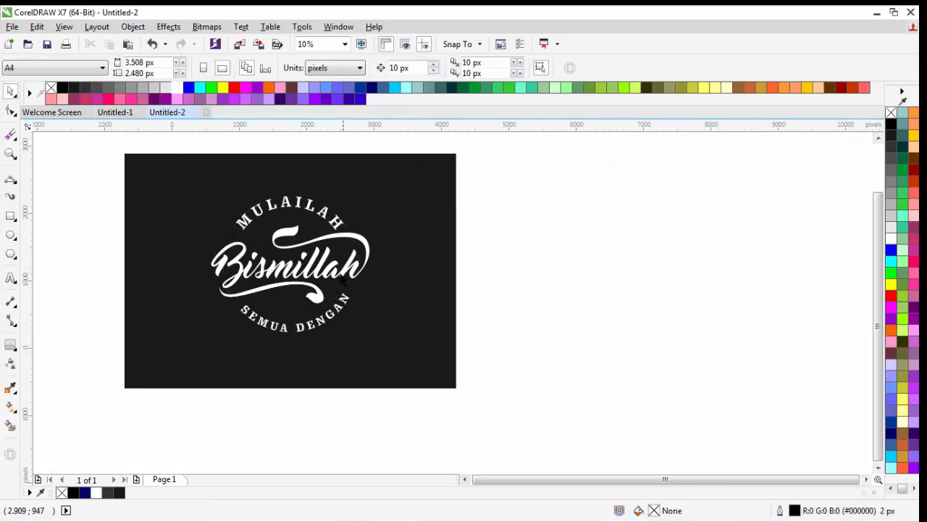
Step: Draw a small circle about 40 px across above the S of SEMUA and fill it white
scroll(248, 222, "up", 2)
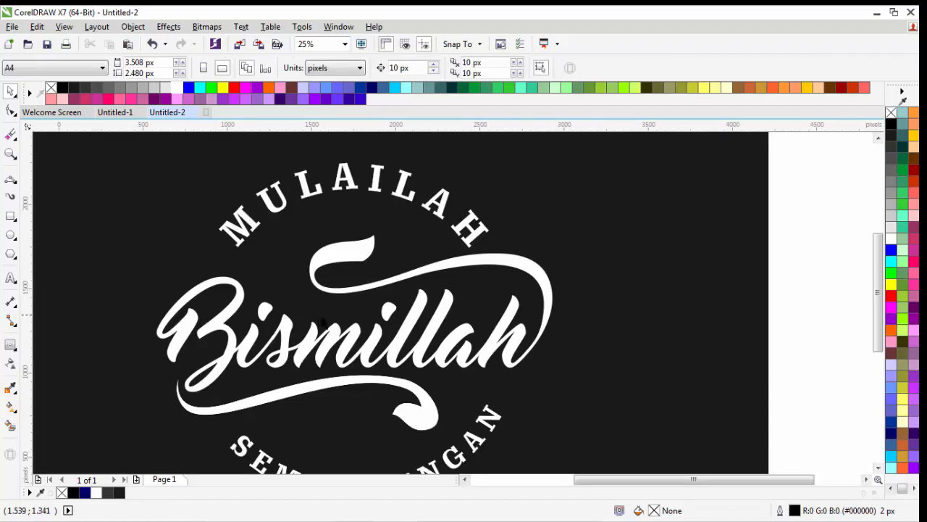
scroll(320, 297, "down", 2)
scroll(338, 376, "up", 2)
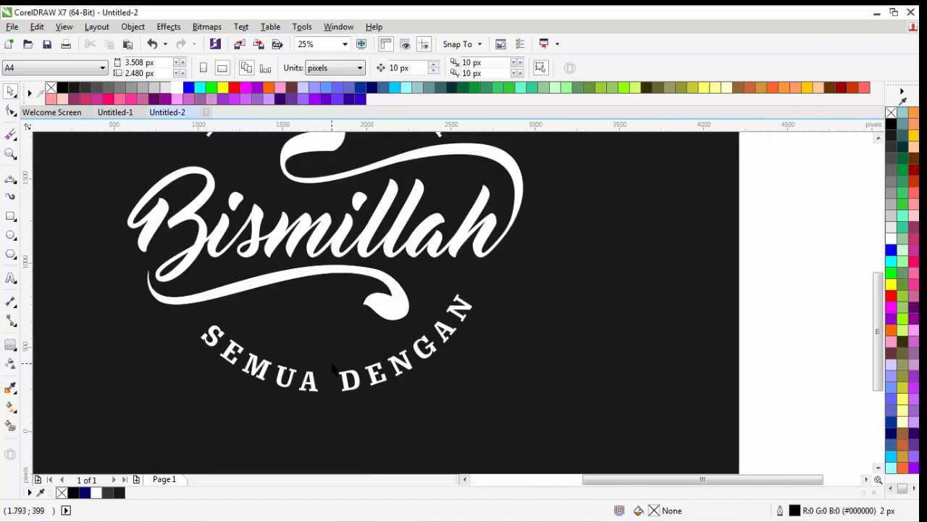
scroll(339, 352, "down", 2)
scroll(258, 261, "up", 2)
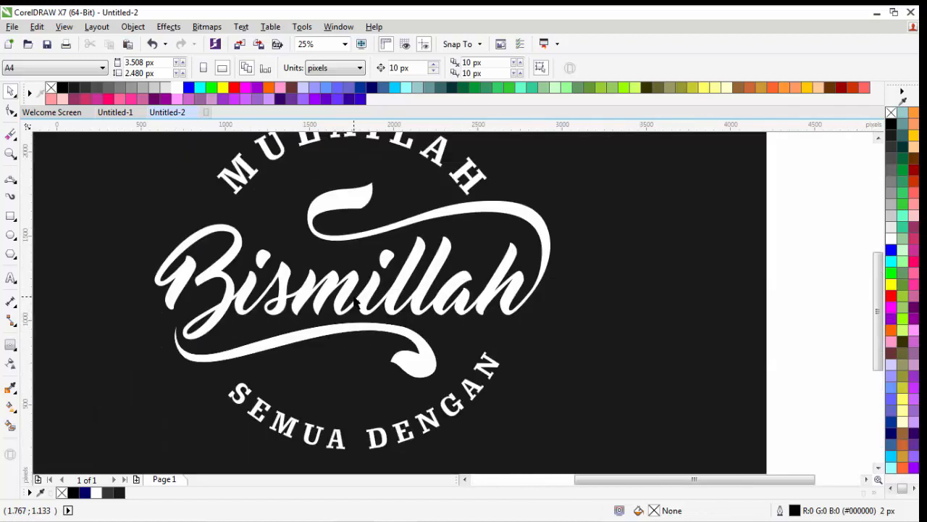
scroll(315, 239, "down", 2)
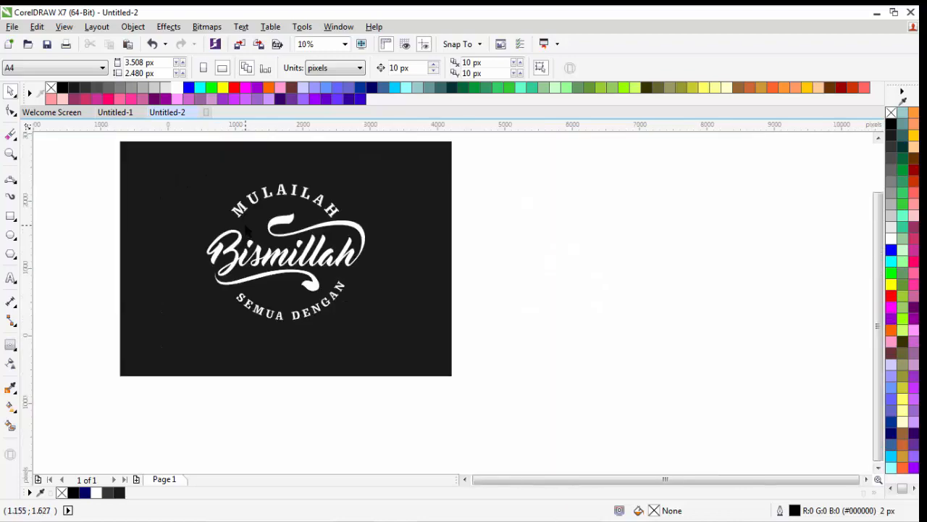
scroll(315, 239, "up", 2)
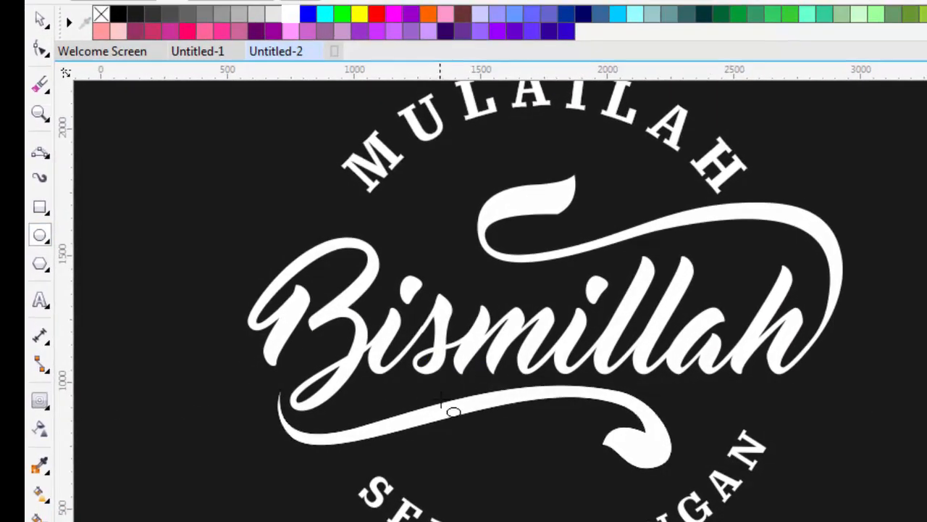
scroll(448, 404, "down", 2)
scroll(376, 395, "up", 5)
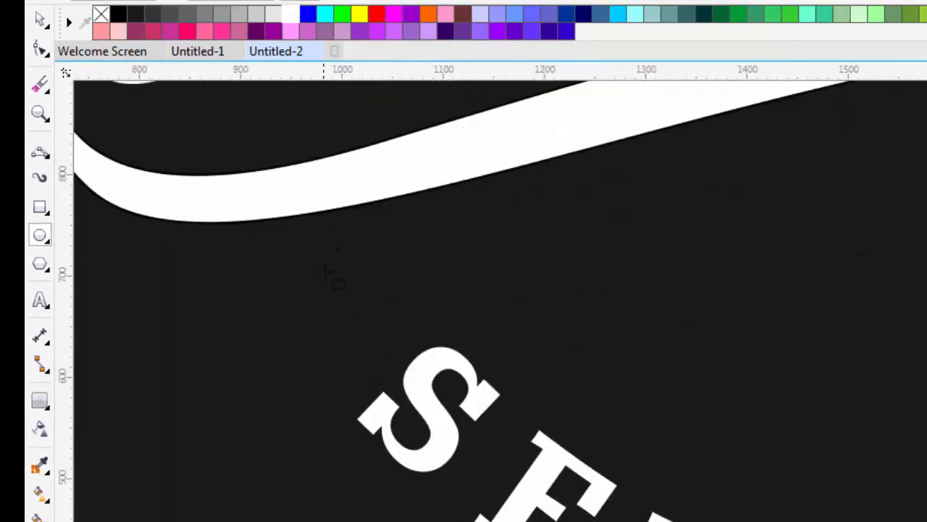
left_click_drag(326, 273, 373, 318)
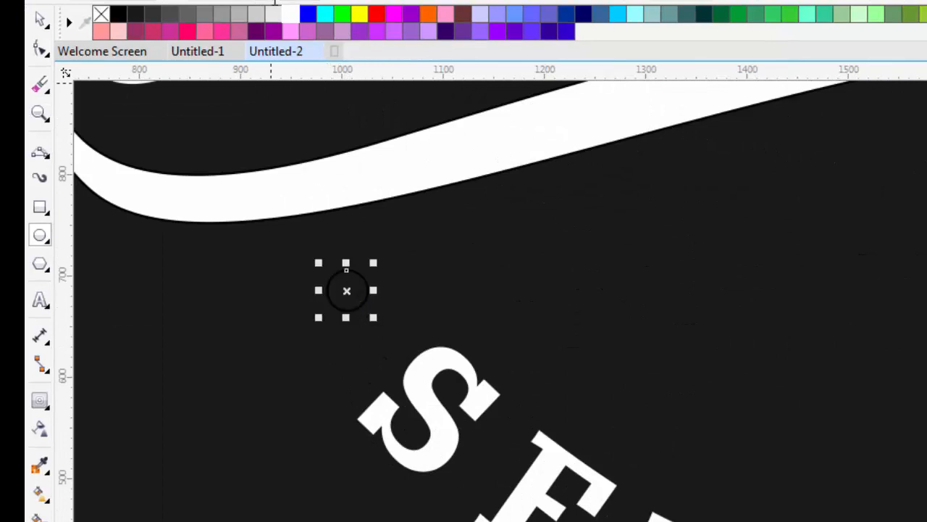
left_click(290, 13)
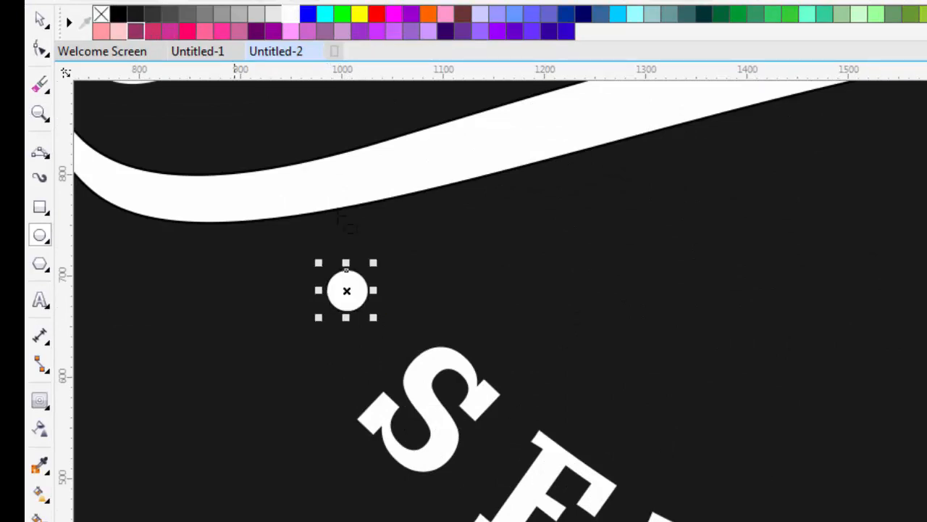
Step: Shrink the white dot to about 34 px and move it slightly down toward the S of SEMUA
scroll(435, 312, "down", 2)
scroll(420, 297, "up", 2)
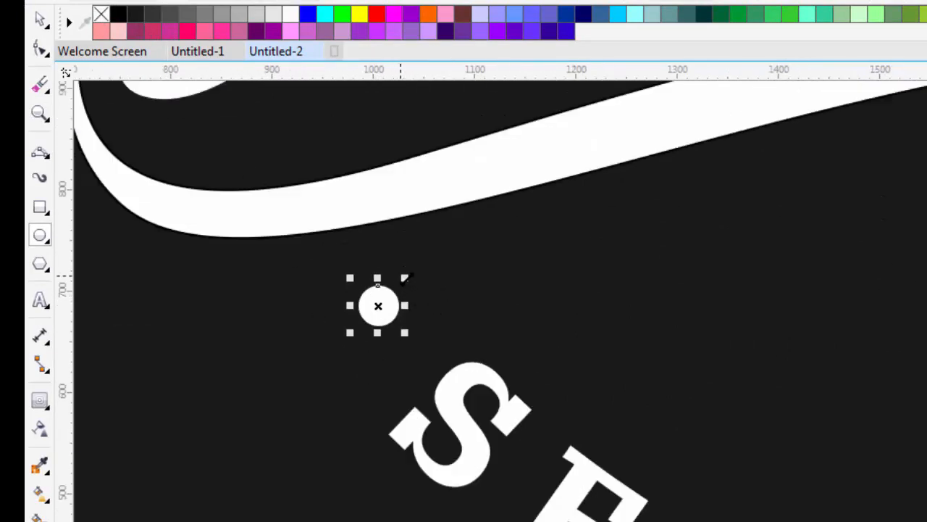
left_click_drag(404, 278, 398, 284)
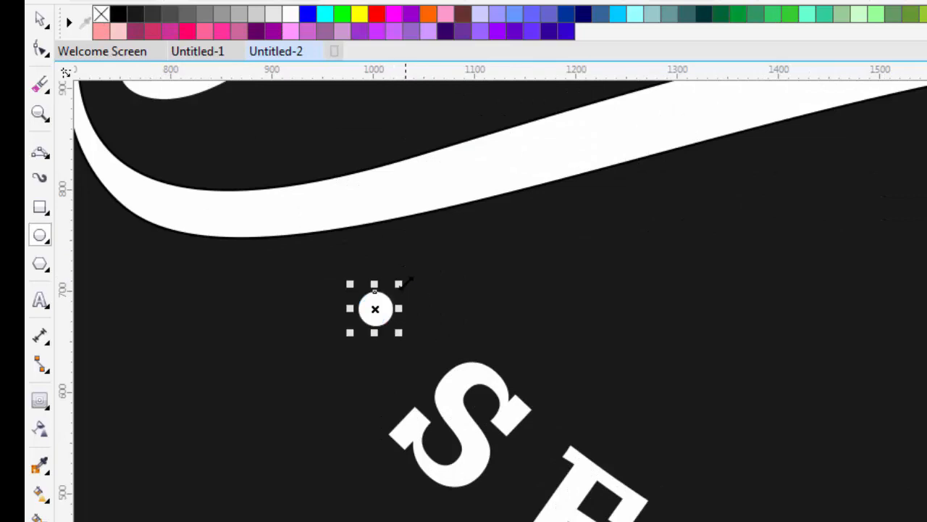
left_click(42, 23)
scroll(355, 293, "down", 2)
scroll(349, 314, "up", 2)
mouse_move(382, 297)
left_mouse_down()
mouse_move(387, 321)
mouse_move(381, 312)
left_mouse_up()
Step: Try placing a duplicate of the dot just past the N of DENGAN, check the caption's balance, and undo the duplicate
scroll(381, 312, "down", 5)
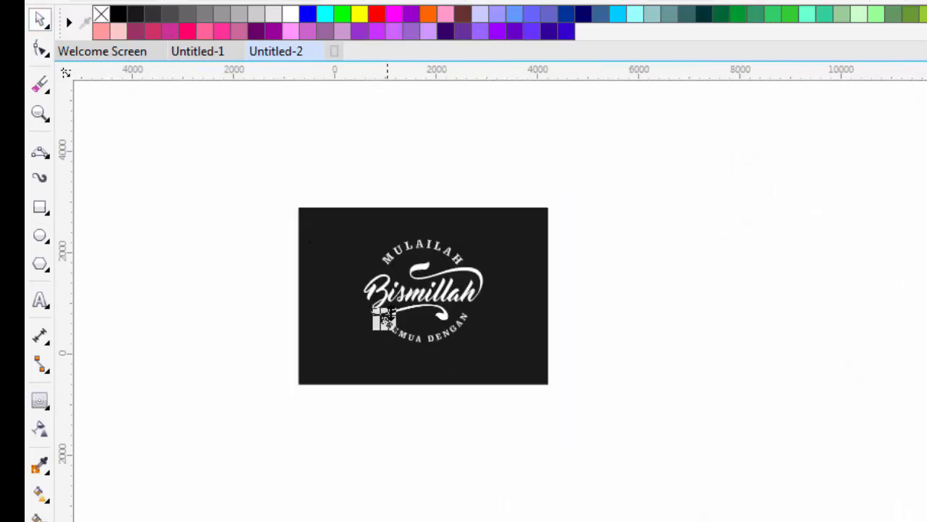
scroll(412, 308, "up", 2)
scroll(410, 308, "up", 2)
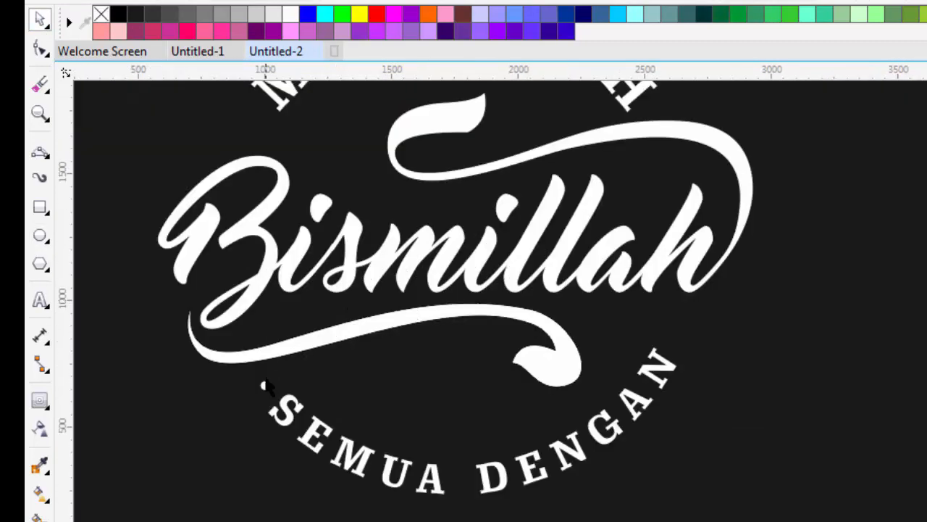
scroll(262, 385, "up", 1)
scroll(265, 390, "down", 1)
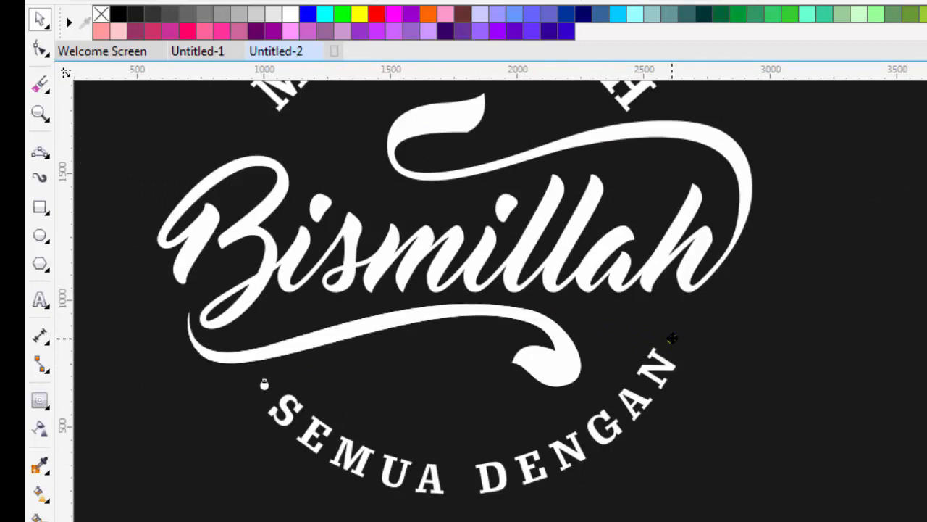
left_click(673, 336)
scroll(654, 371, "up", 2)
scroll(710, 324, "down", 5)
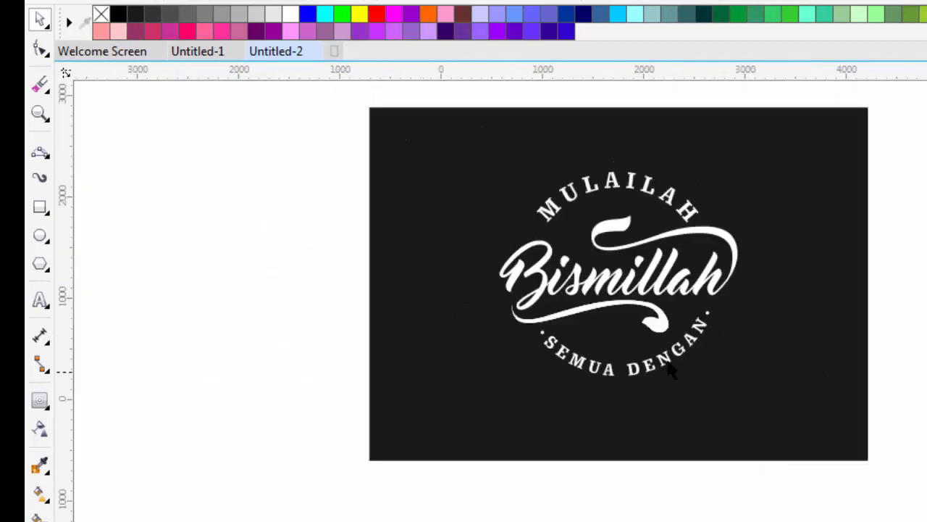
scroll(668, 366, "up", 3)
scroll(663, 335, "up", 2)
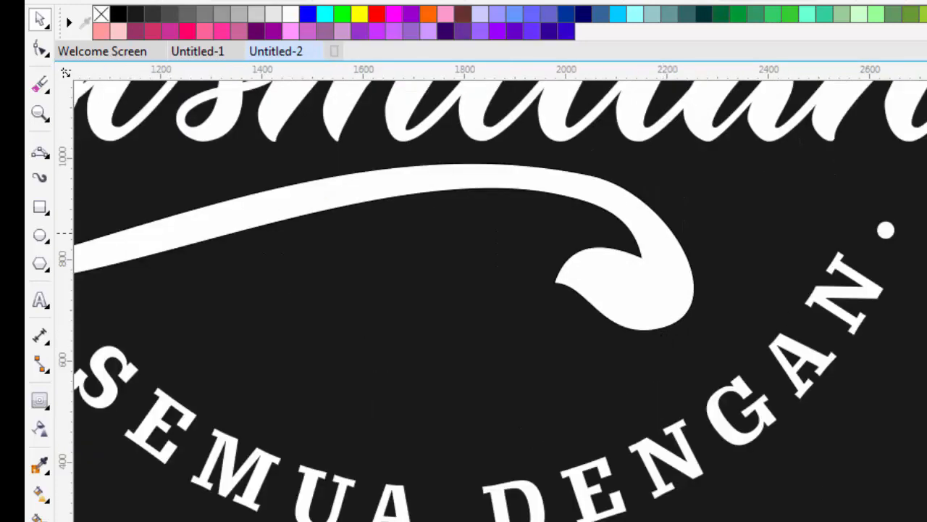
scroll(905, 265, "down", 4)
scroll(905, 265, "up", 2)
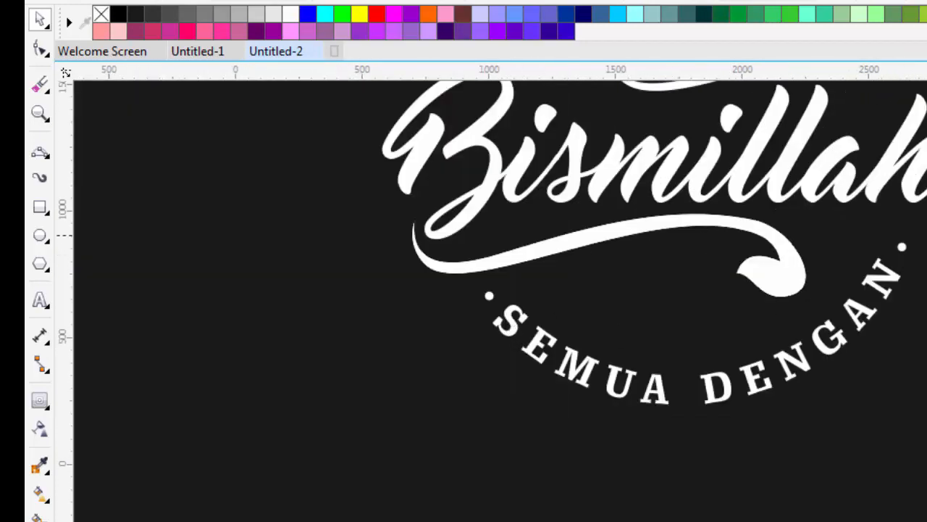
scroll(902, 249, "up", 2)
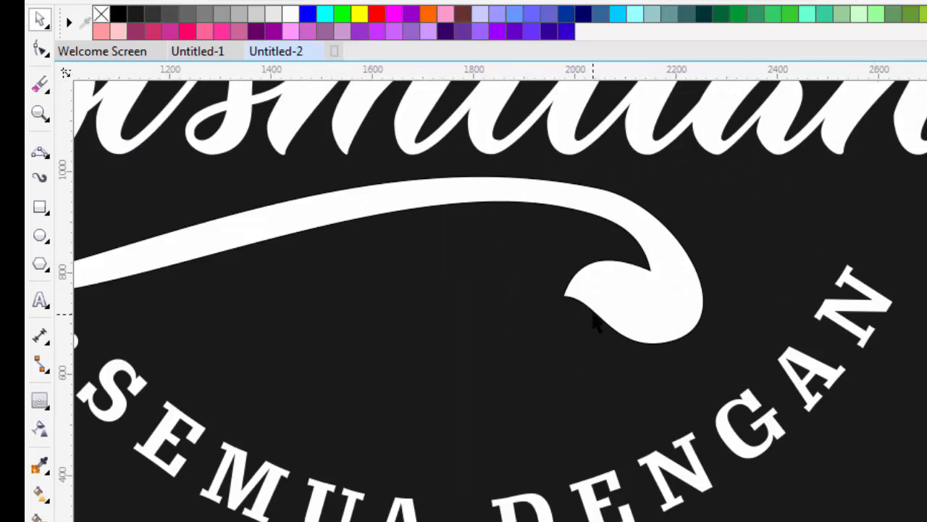
Step: Enlarge the white dot beside the S of SEMUA to about 50 px
scroll(594, 321, "down", 2)
scroll(340, 333, "up", 4)
left_click(334, 333)
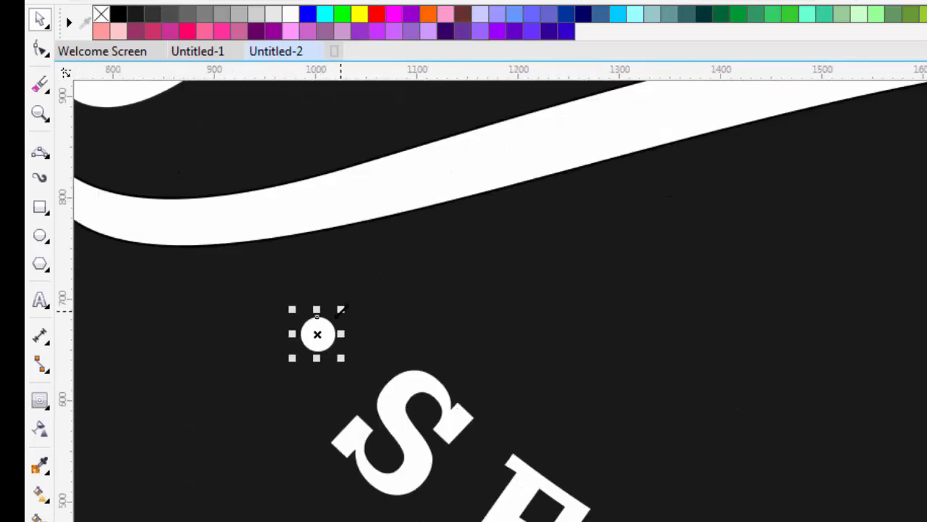
left_click_drag(341, 311, 352, 290)
scroll(325, 328, "down", 4)
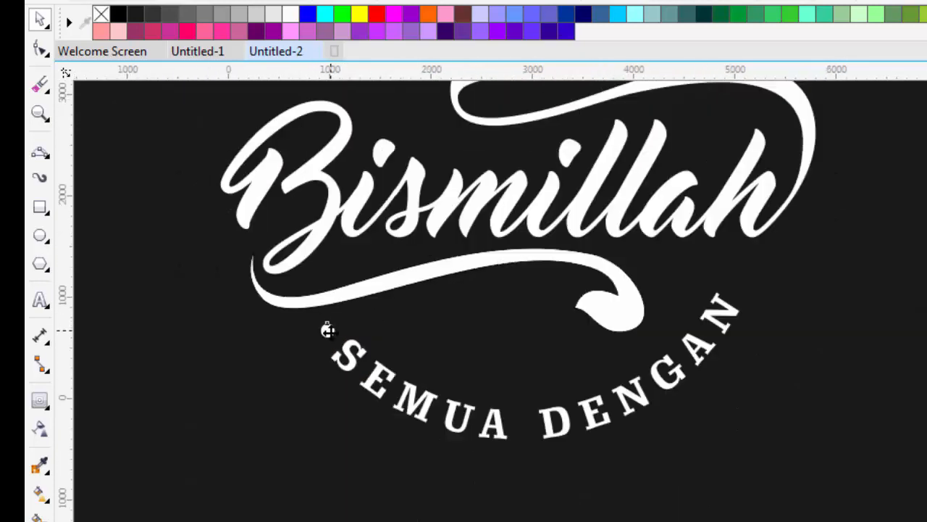
scroll(355, 331, "up", 6)
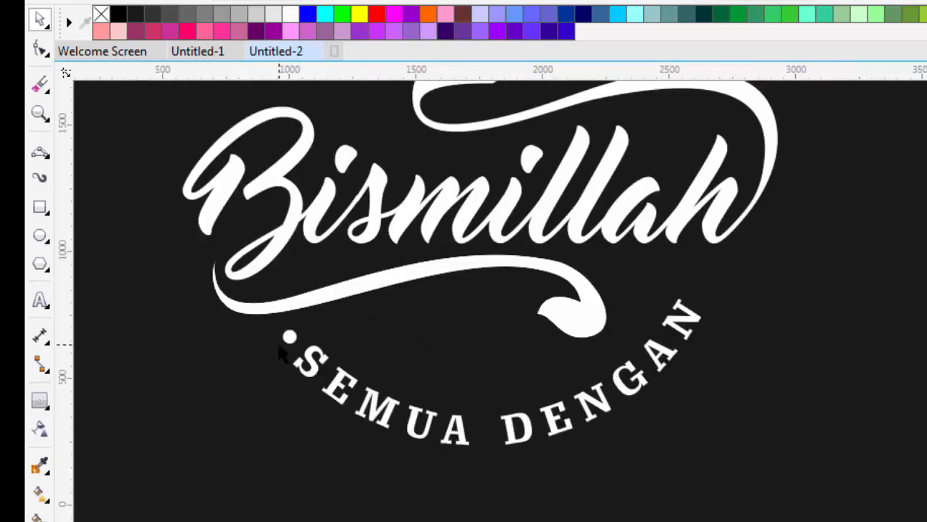
Step: Shift the enlarged dot slightly away from the S of SEMUA and place a duplicate just past the N of DENGAN
mouse_move(303, 331)
left_mouse_down()
mouse_move(293, 308)
mouse_move(296, 319)
mouse_move(600, 261)
mouse_move(711, 277)
mouse_move(708, 269)
mouse_move(297, 323)
left_mouse_up()
scroll(296, 319, "down", 6)
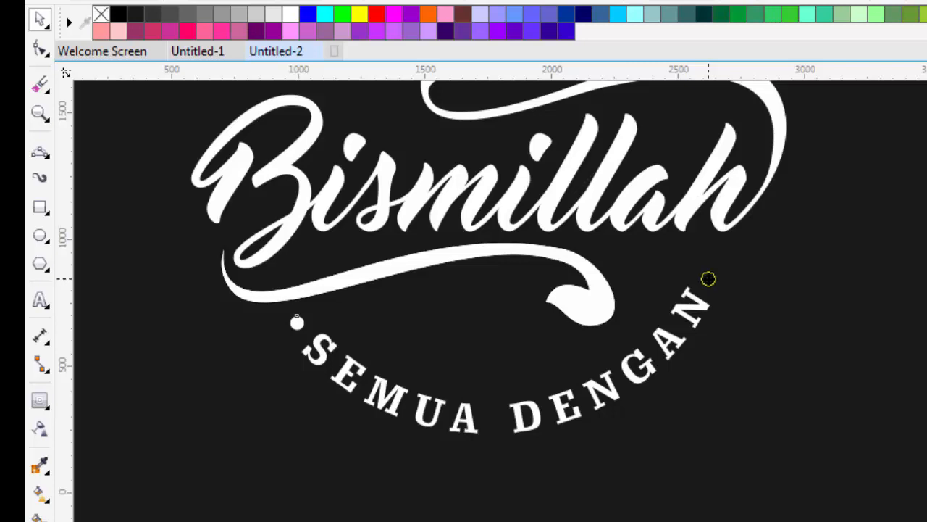
left_click(708, 279)
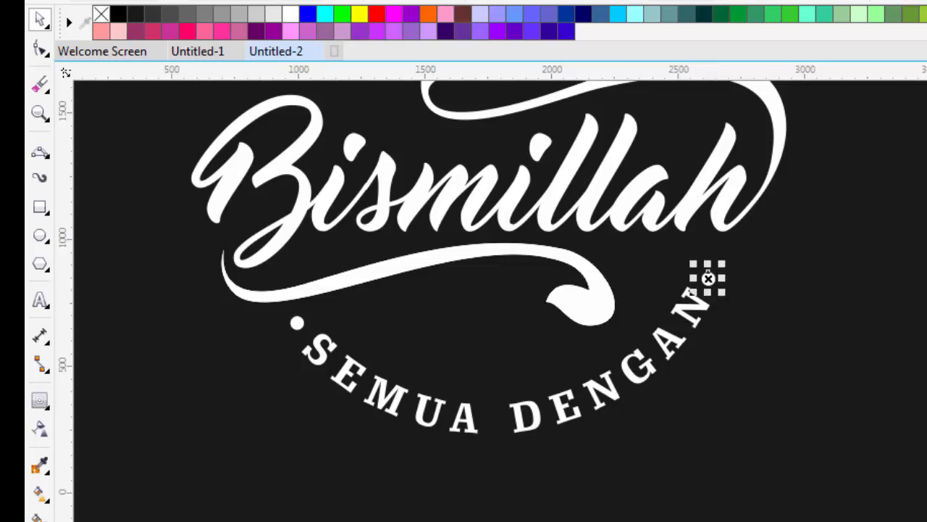
Step: Nudge the white dot just past the N of DENGAN slightly so its spacing balances the dot beside the S of SEMUA
key("Escape")
scroll(706, 312, "up", 4)
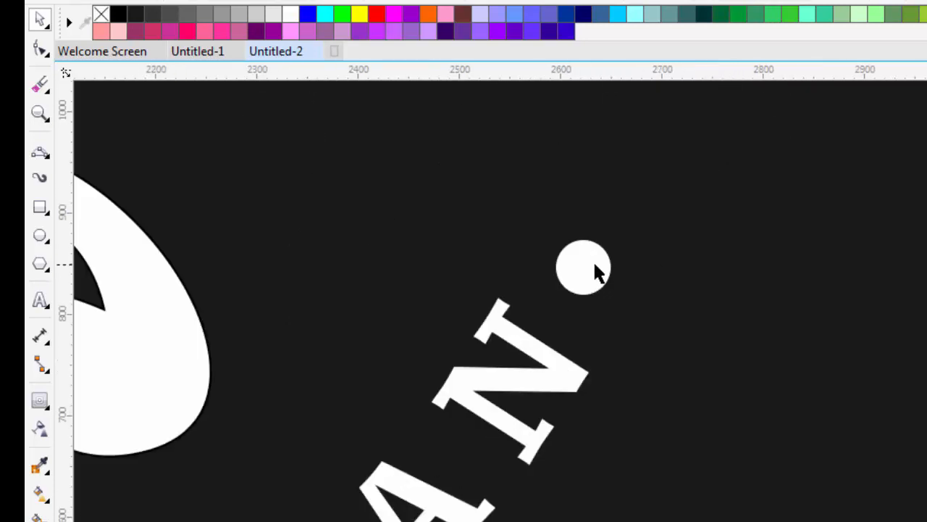
left_click(617, 215)
left_click_drag(622, 216, 623, 216)
scroll(673, 280, "down", 3)
scroll(669, 269, "up", 3)
left_click_drag(630, 294, 616, 297)
scroll(618, 299, "down", 7)
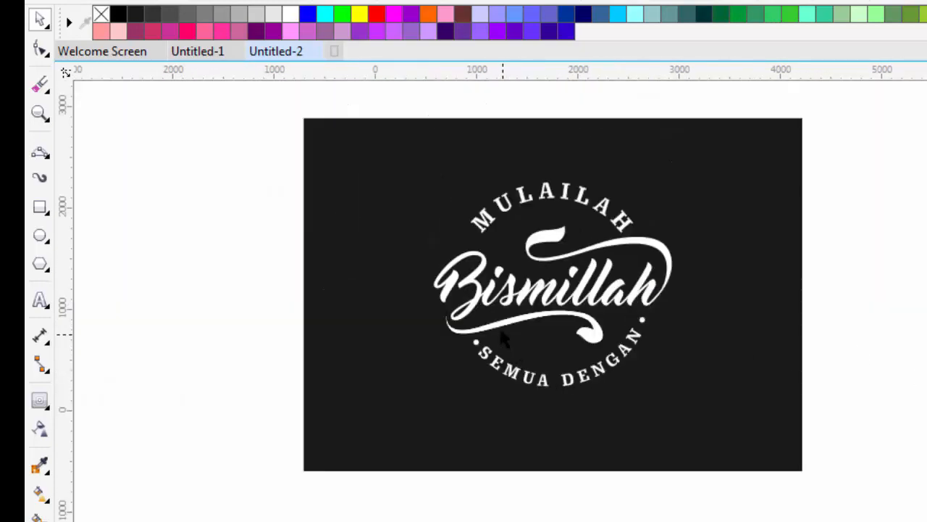
scroll(503, 339, "up", 4)
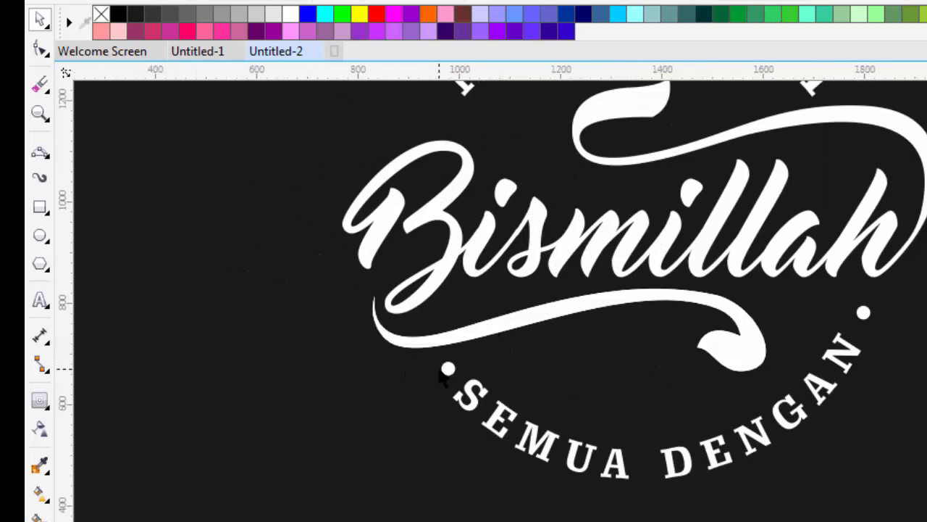
scroll(453, 373, "up", 2)
scroll(826, 339, "down", 6)
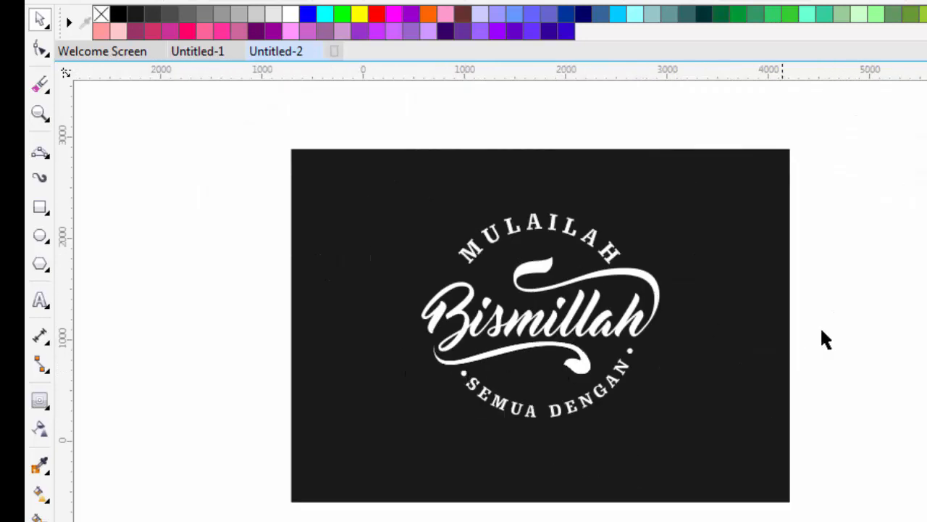
Step: Try rotating the curved MULAILAH text slightly counterclockwise and undo the rotation
scroll(491, 281, "up", 3)
left_click(468, 252)
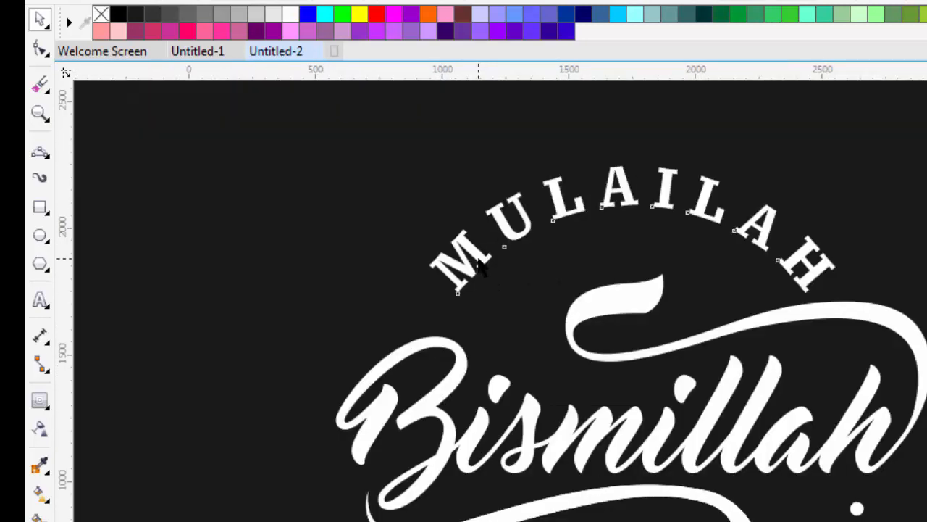
left_click(468, 252)
mouse_move(841, 303)
left_mouse_down()
mouse_move(832, 284)
mouse_move(845, 306)
left_mouse_up()
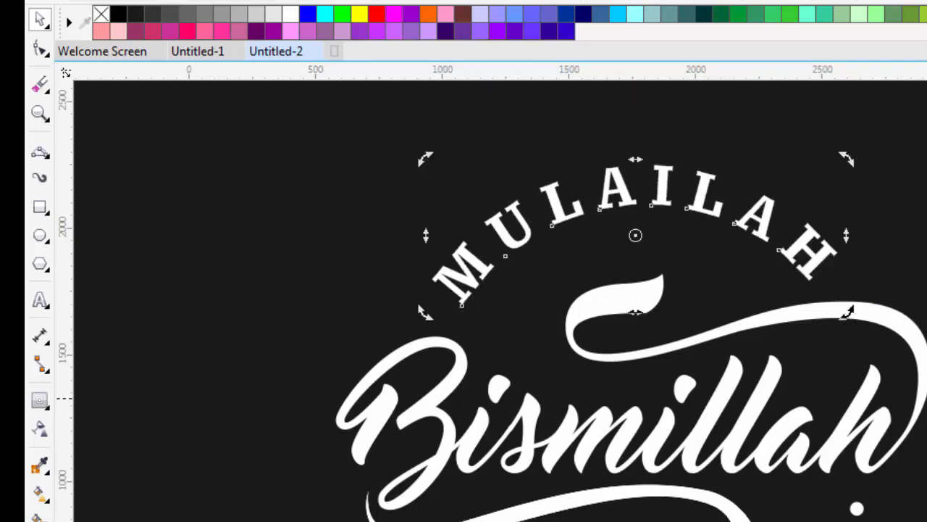
scroll(849, 310, "down", 3)
left_click(826, 341)
key("ctrl+z")
left_click(905, 358)
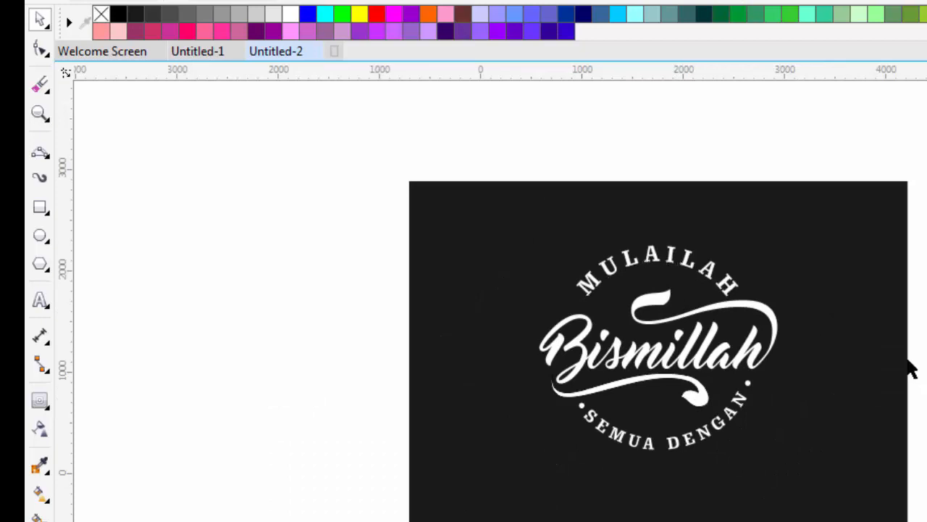
Step: Place a duplicate of the white dot just before the M of MULAILAH
scroll(605, 297, "up", 2)
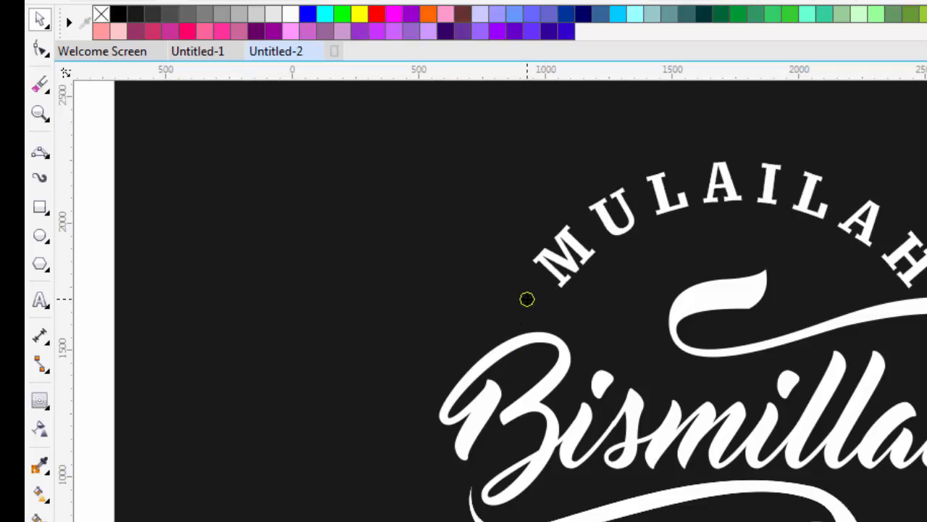
scroll(523, 297, "down", 2)
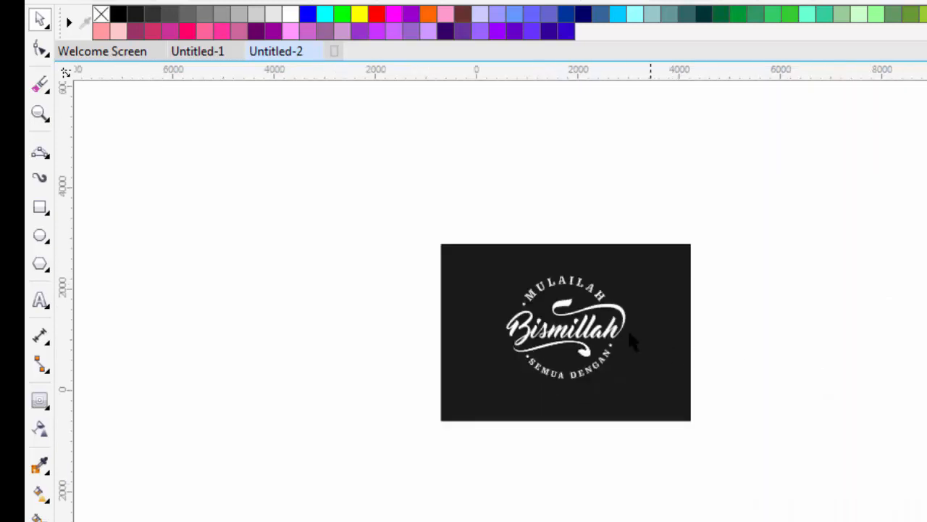
scroll(581, 327, "up", 2)
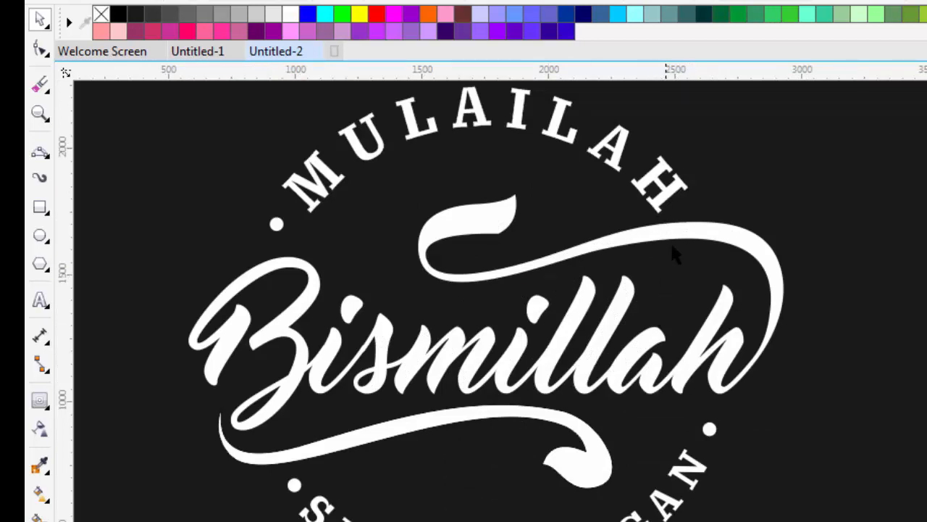
Step: Shrink the Bismillah lettering with its swashes about its centre to about 2230 px wide
left_click(694, 237)
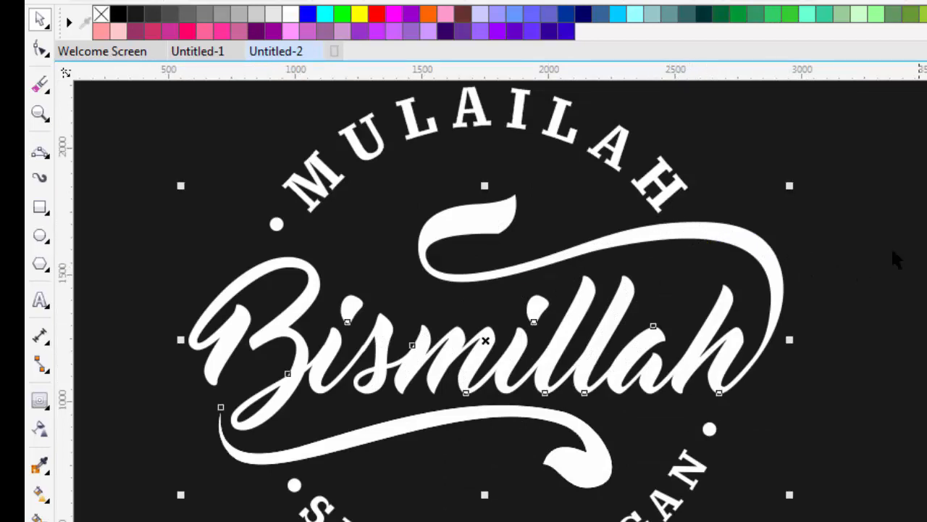
left_click_drag(792, 189, 778, 194)
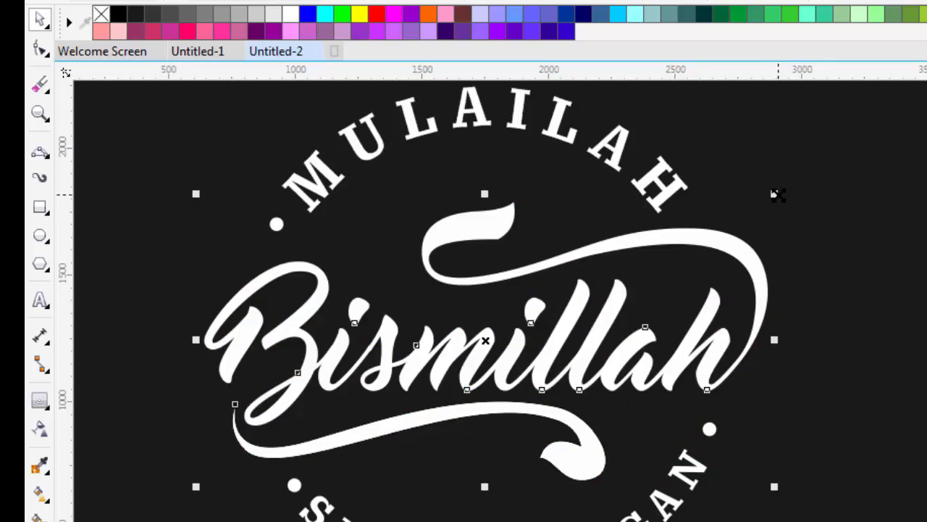
left_click(926, 377)
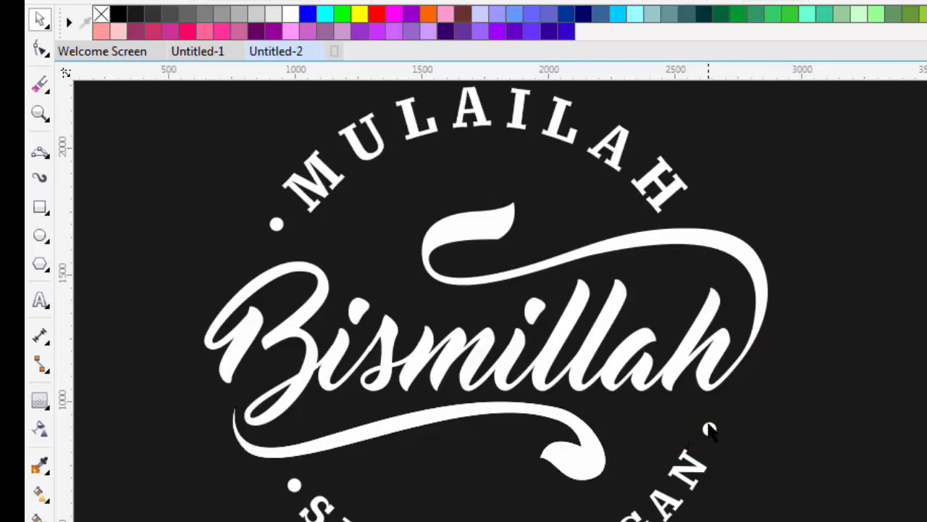
Step: Place a duplicate of the white dot just past the H of MULAILAH and nudge it slightly away from the letter
left_click_drag(710, 422, 684, 207)
right_click(684, 207)
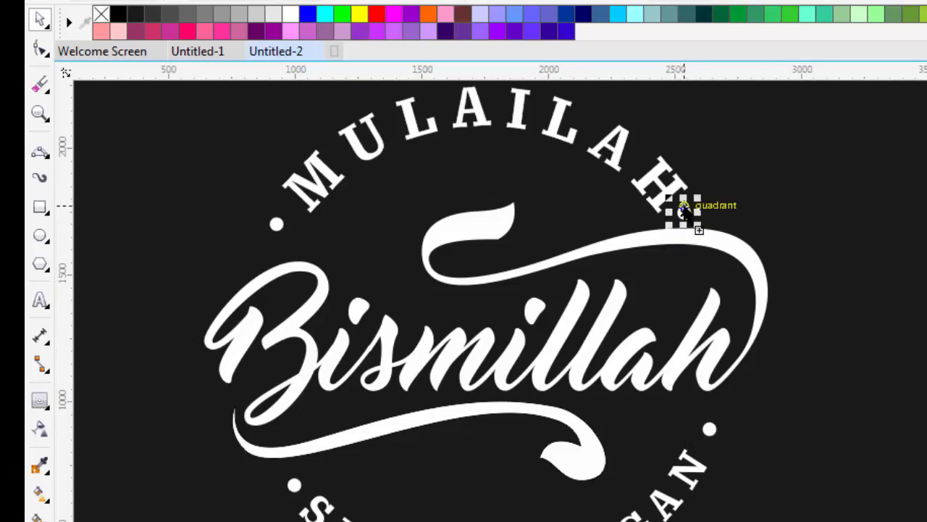
left_click(807, 275)
scroll(720, 259, "down", 2)
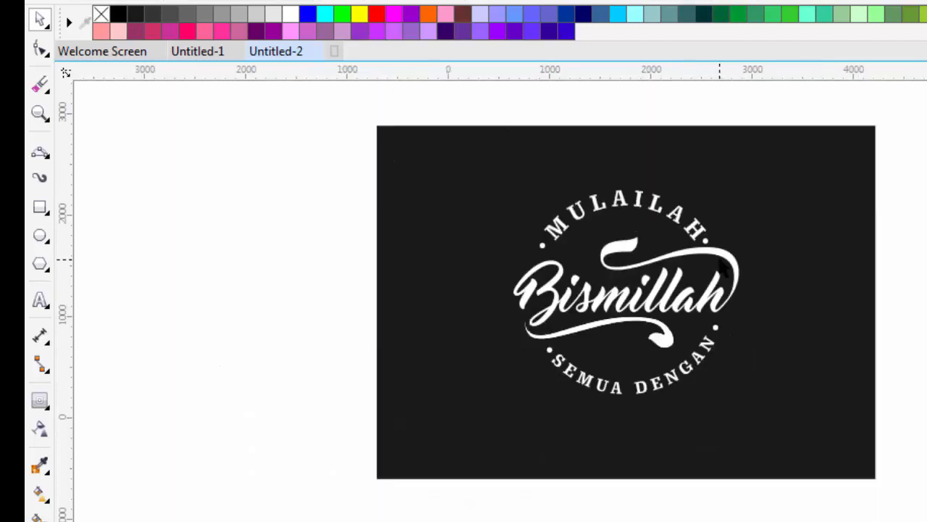
scroll(719, 262, "up", 5)
left_click(706, 233)
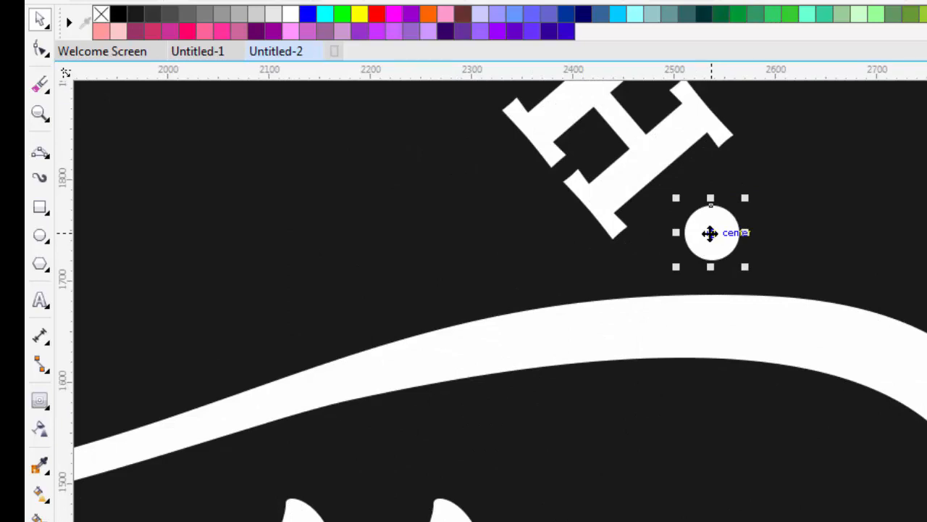
scroll(710, 233, "up", 2)
left_click_drag(712, 234, 722, 247)
scroll(722, 247, "down", 6)
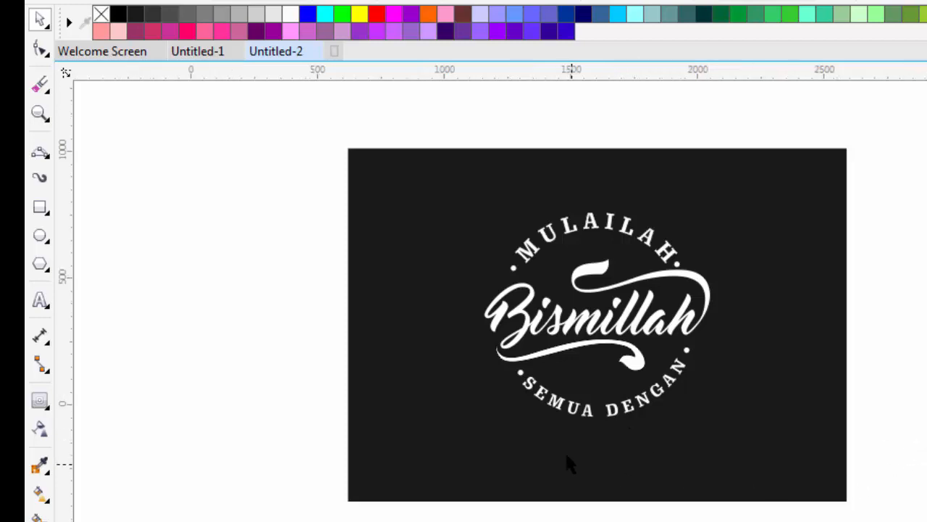
Step: Examine the balance of the curved captions and dots around the Bismillah lettering, up close and across the whole artwork
scroll(558, 406, "up", 2)
scroll(566, 348, "down", 2)
scroll(597, 198, "up", 2)
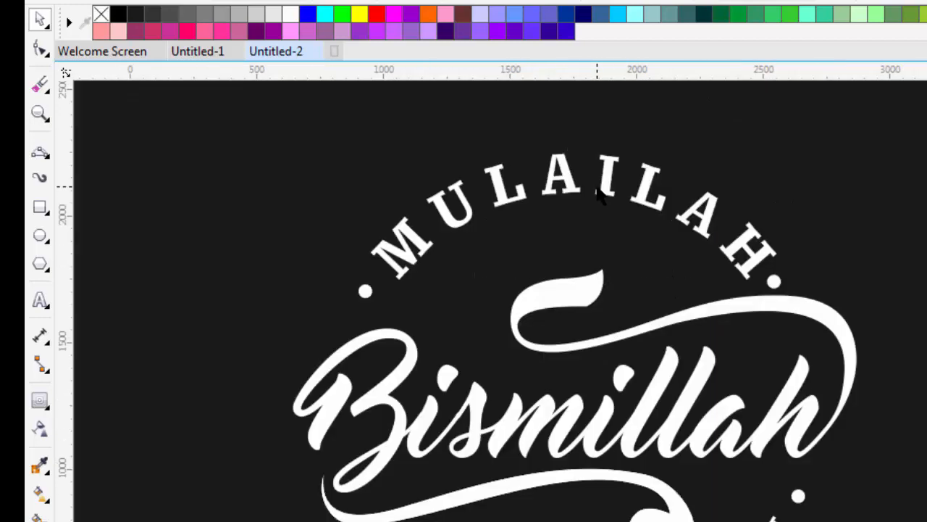
scroll(599, 194, "down", 2)
scroll(544, 236, "up", 2)
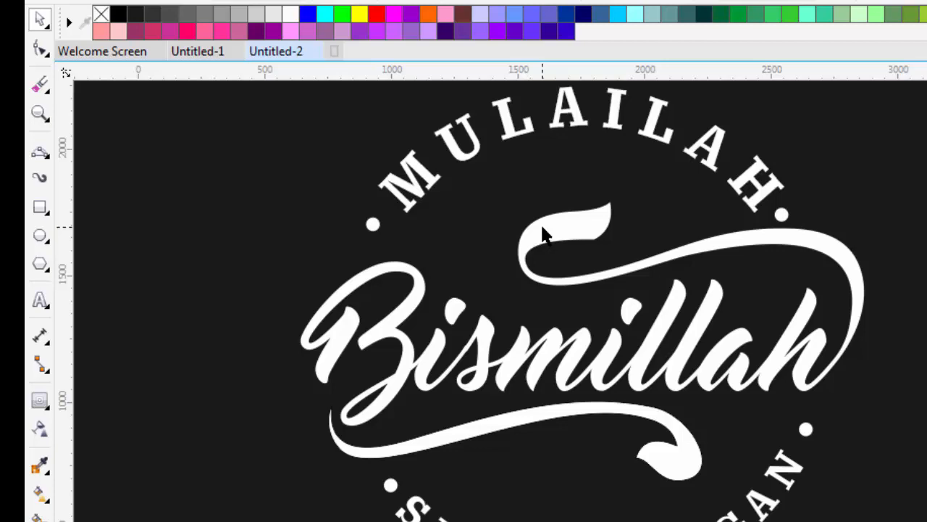
scroll(539, 233, "down", 2)
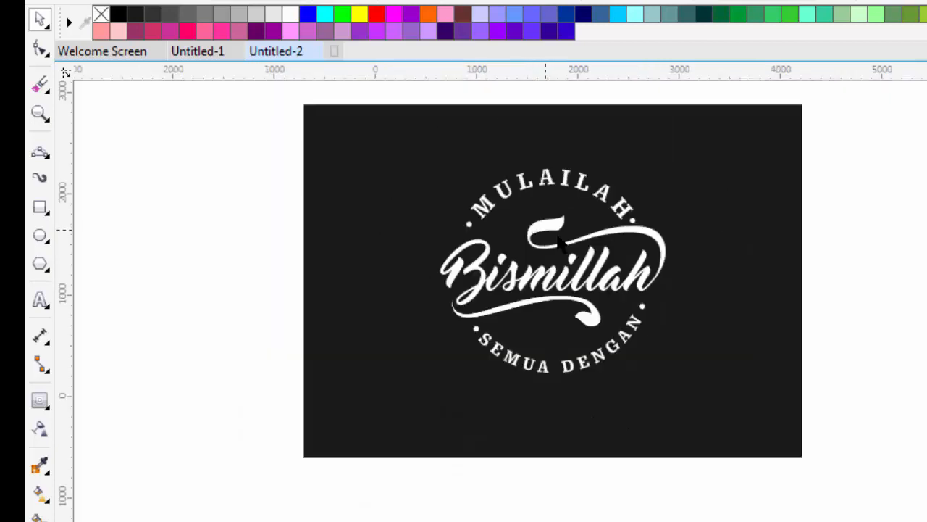
scroll(547, 206, "up", 2)
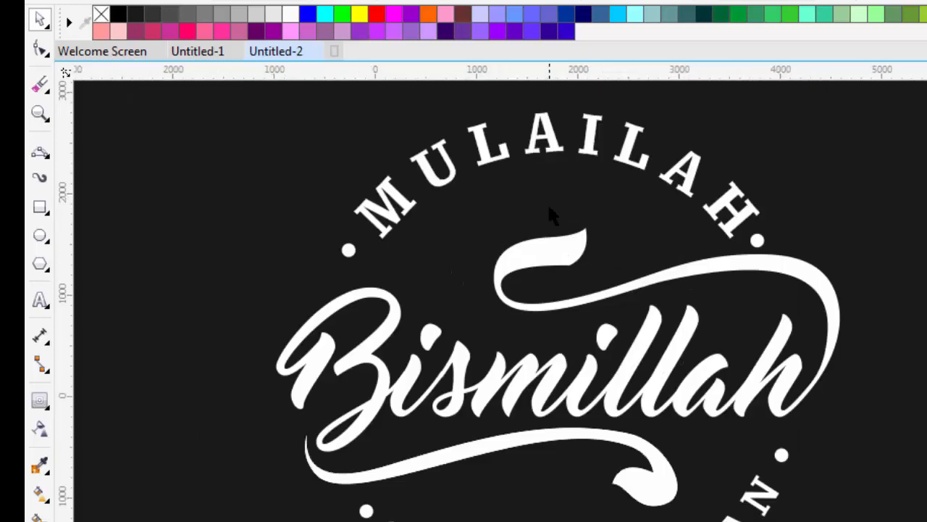
scroll(547, 205, "down", 2)
Step: Try yellow, orange, pink and light grey fills on all the lettering and dots, and restore the white fill
left_click_drag(244, 142, 896, 416)
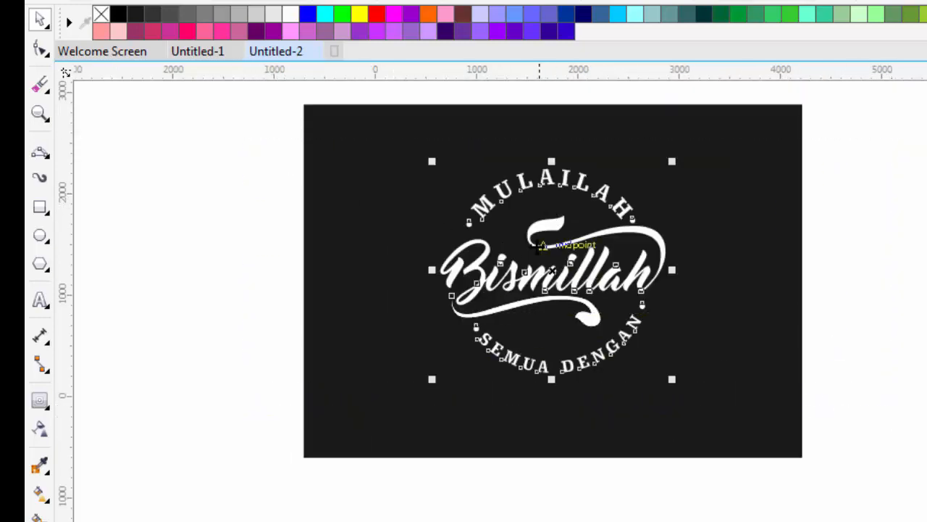
left_click(358, 15)
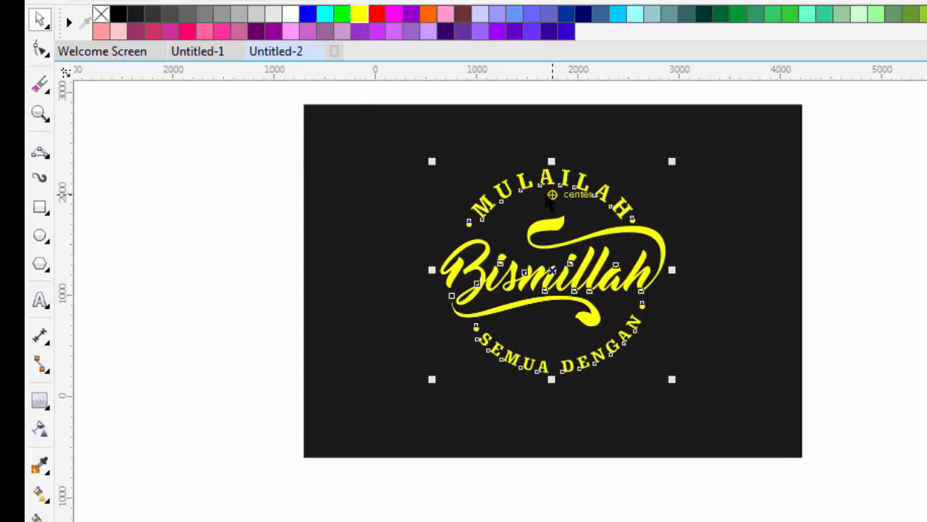
scroll(543, 189, "up", 2)
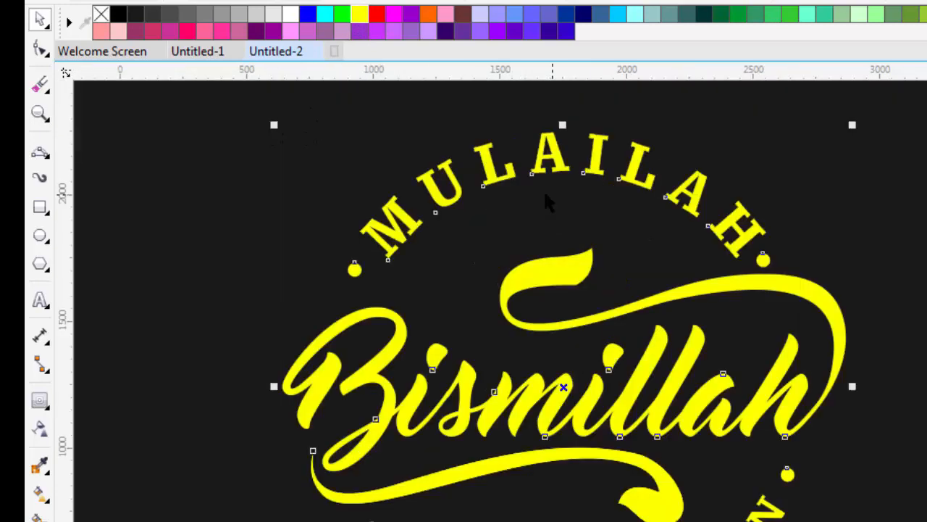
left_click(342, 14)
left_click(428, 14)
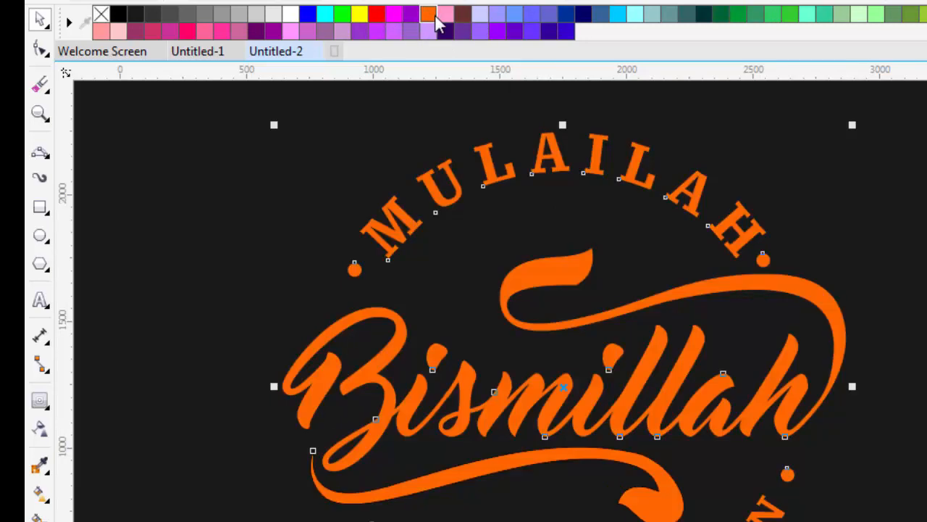
left_click(445, 14)
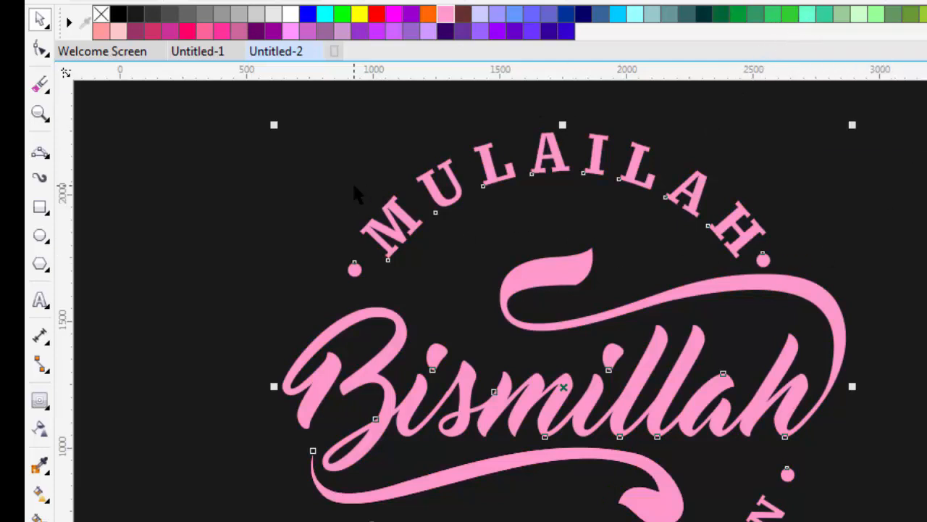
left_click(290, 15)
left_click(274, 14)
left_click(289, 15)
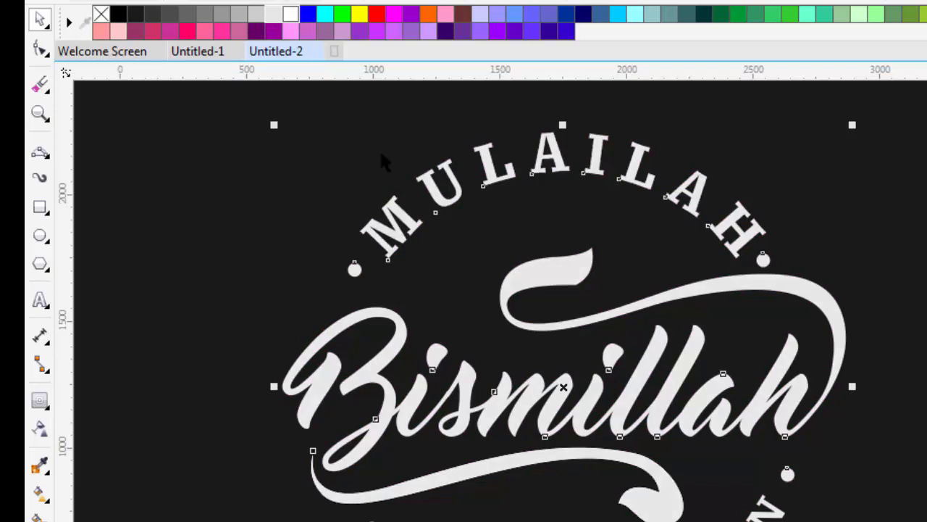
scroll(546, 260, "down", 2)
left_click(897, 351)
Step: Group the Bismillah lettering, both curved captions and the four dots together
scroll(515, 300, "up", 2)
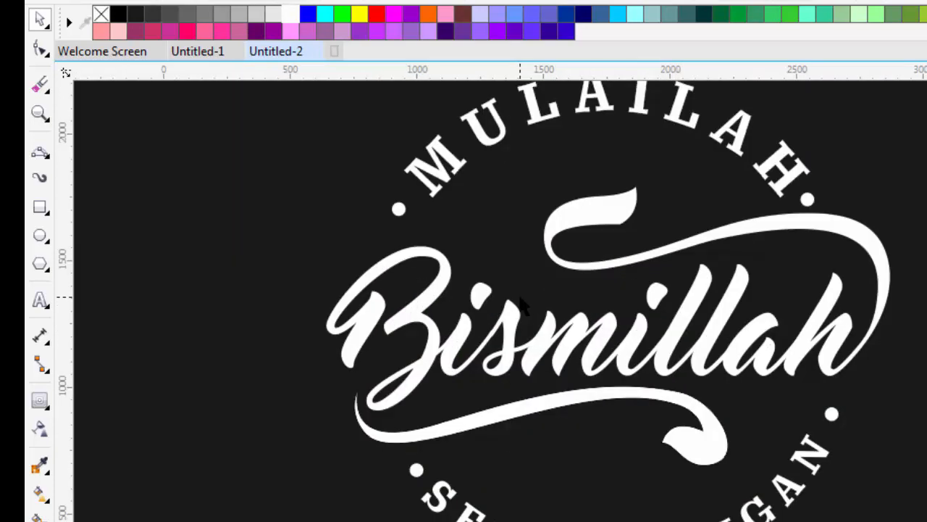
scroll(541, 293, "down", 3)
scroll(526, 290, "up", 2)
left_click_drag(266, 172, 877, 475)
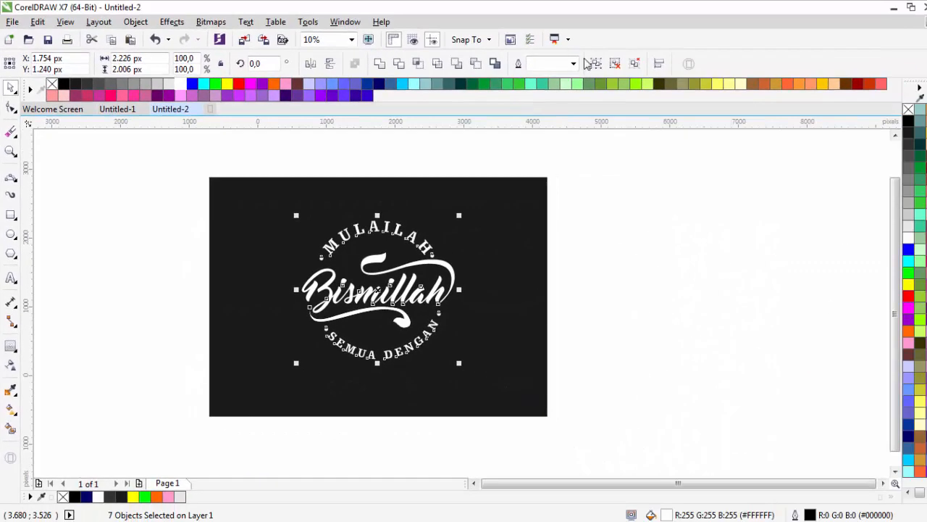
left_click(596, 64)
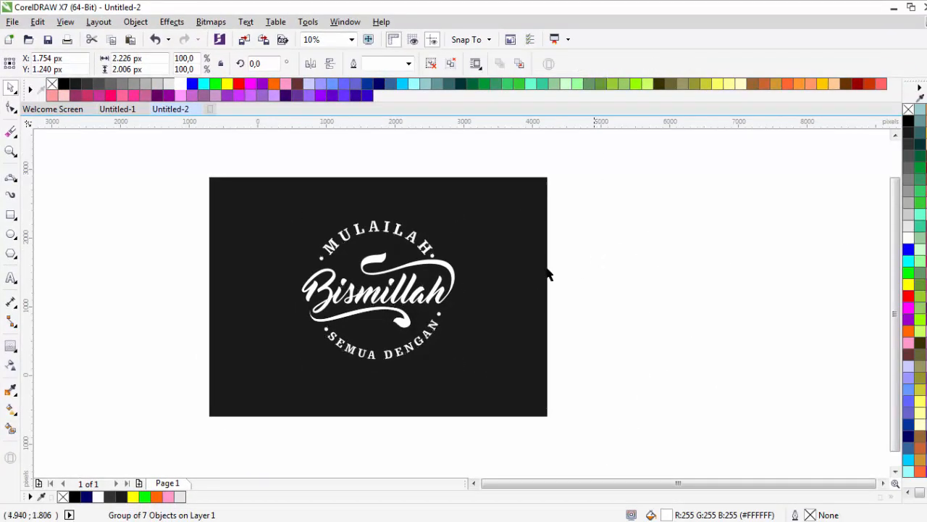
Step: Examine the grouped lettering design up close and as a whole against the black background
scroll(439, 299, "up", 2)
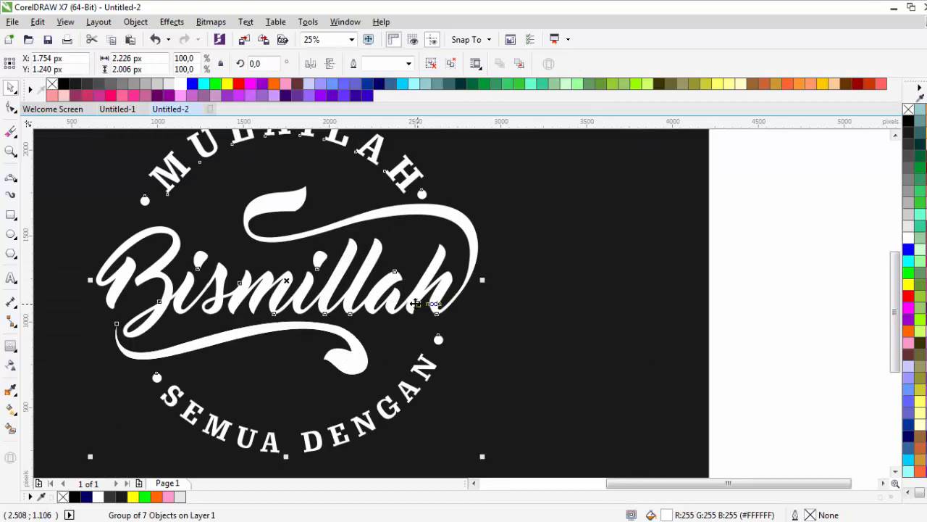
scroll(416, 303, "down", 2)
left_click(604, 295)
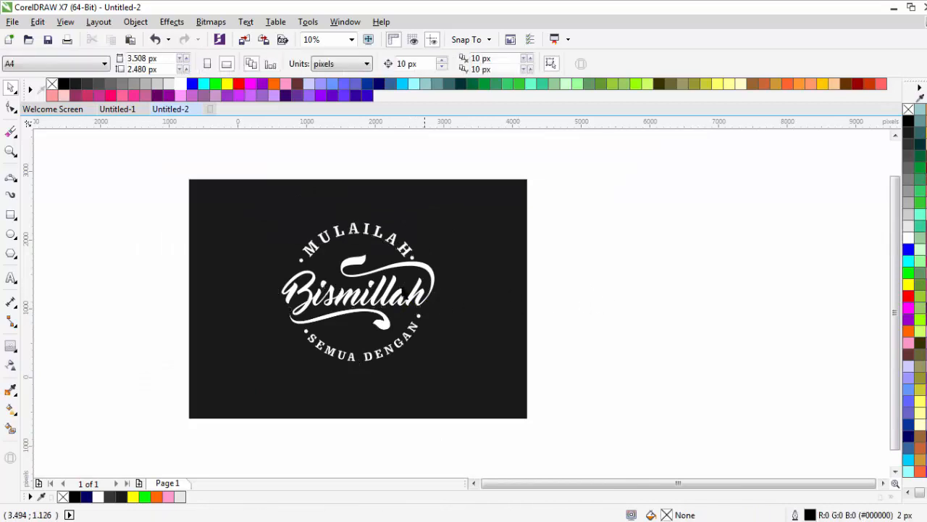
scroll(385, 276, "up", 2)
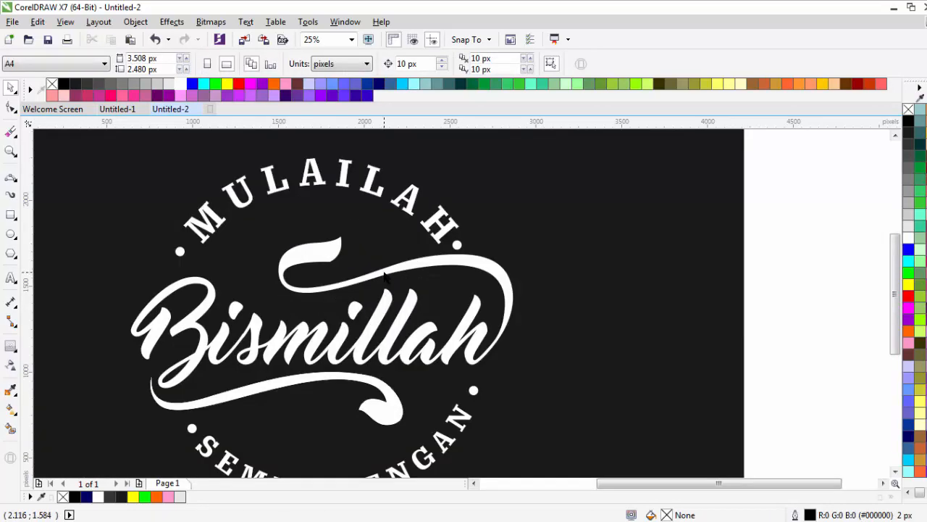
left_click(385, 275)
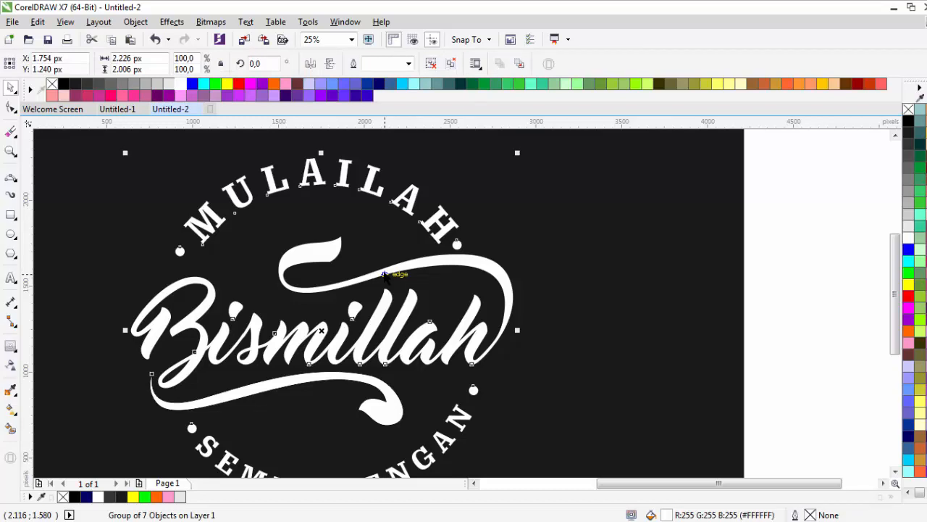
scroll(450, 279, "down", 3)
left_click(631, 300)
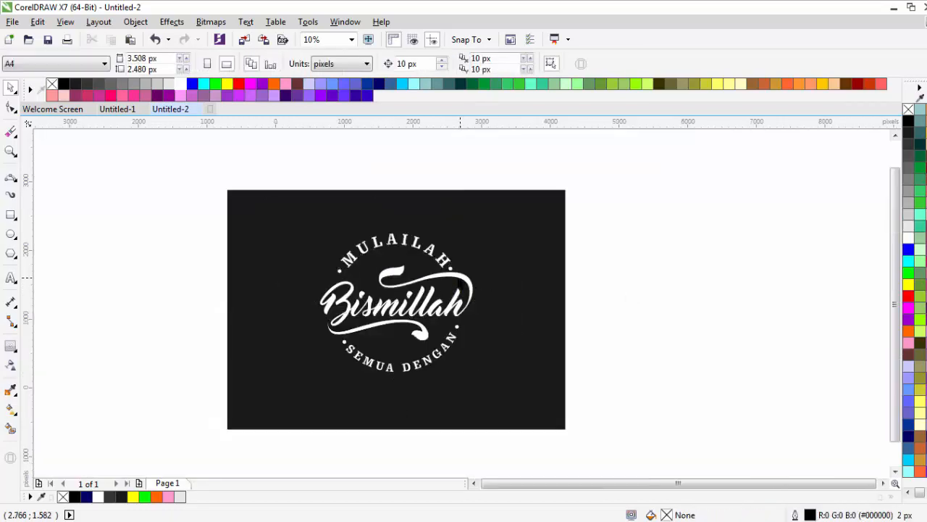
scroll(456, 281, "up", 3)
left_click(459, 282)
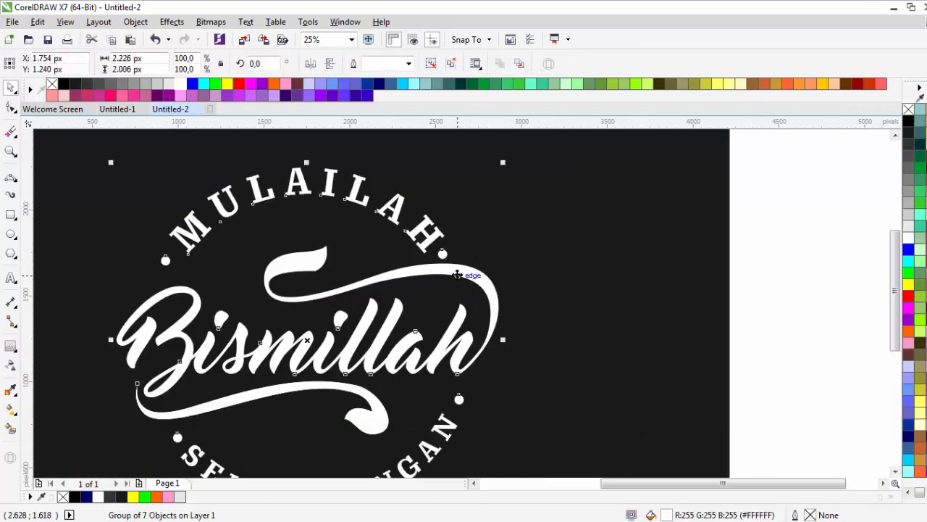
left_click(11, 110)
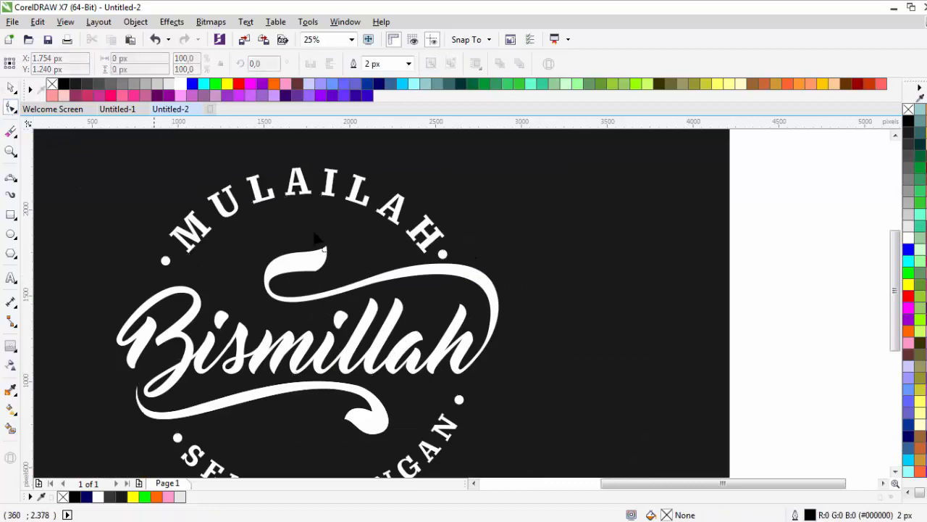
left_click(10, 89)
scroll(384, 250, "down", 3)
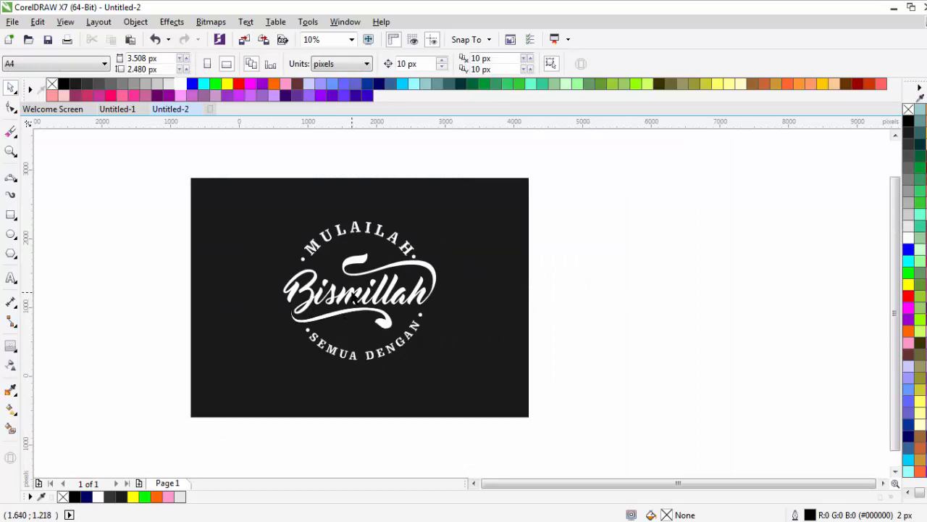
scroll(345, 299, "up", 3)
left_click(353, 295)
scroll(359, 301, "down", 3)
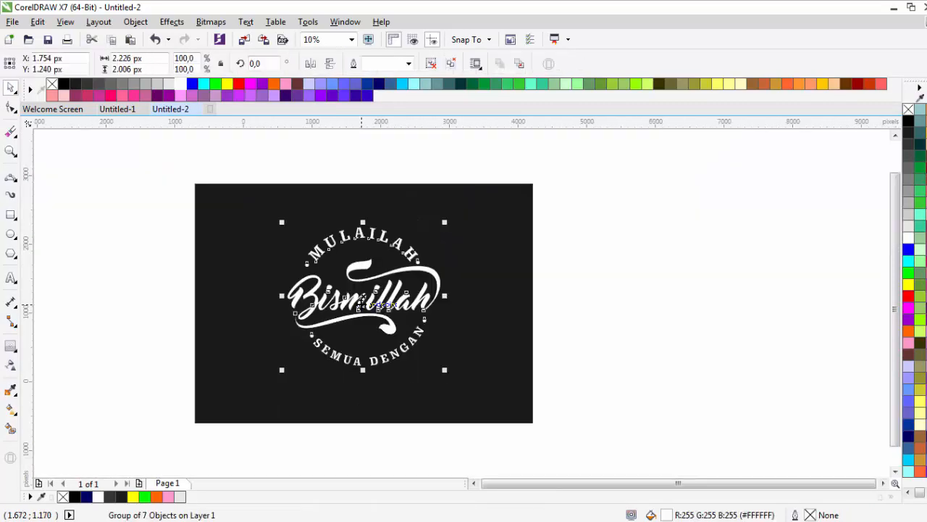